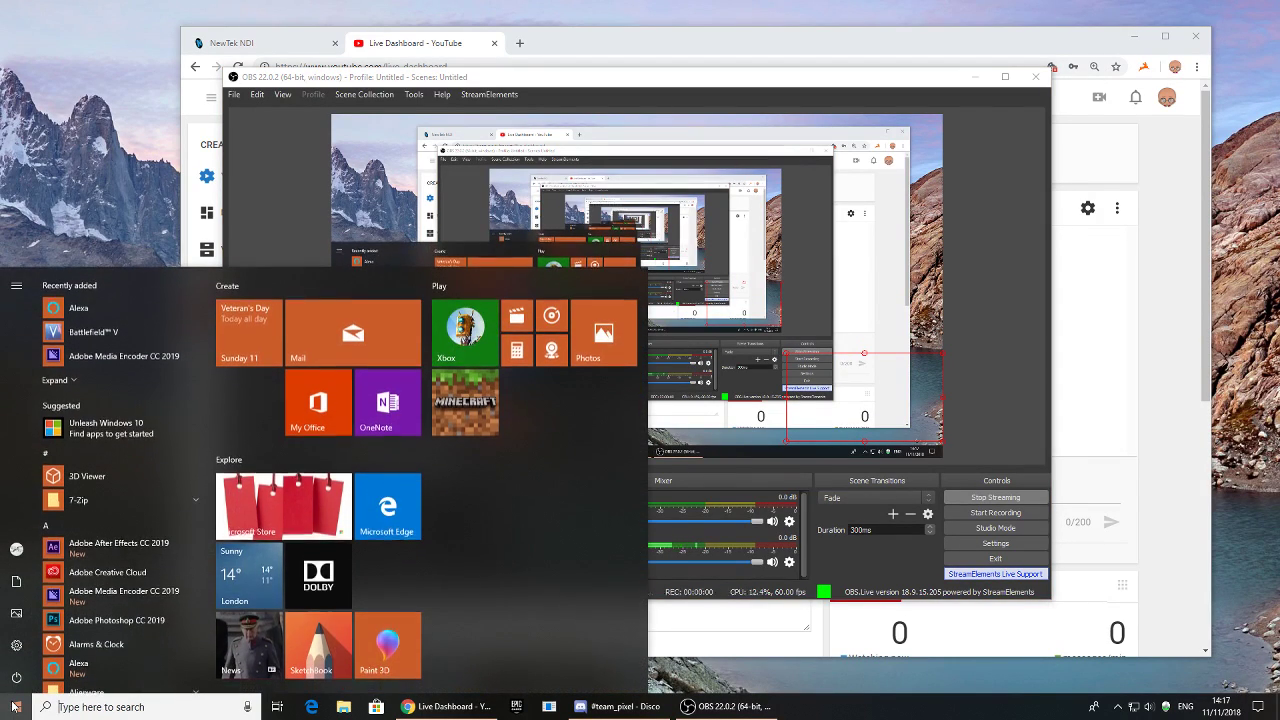
# Launch Restream Chat from the Start search and minimize OBS to reveal the YouTube Live Dashboard
pyautogui.write('rec')
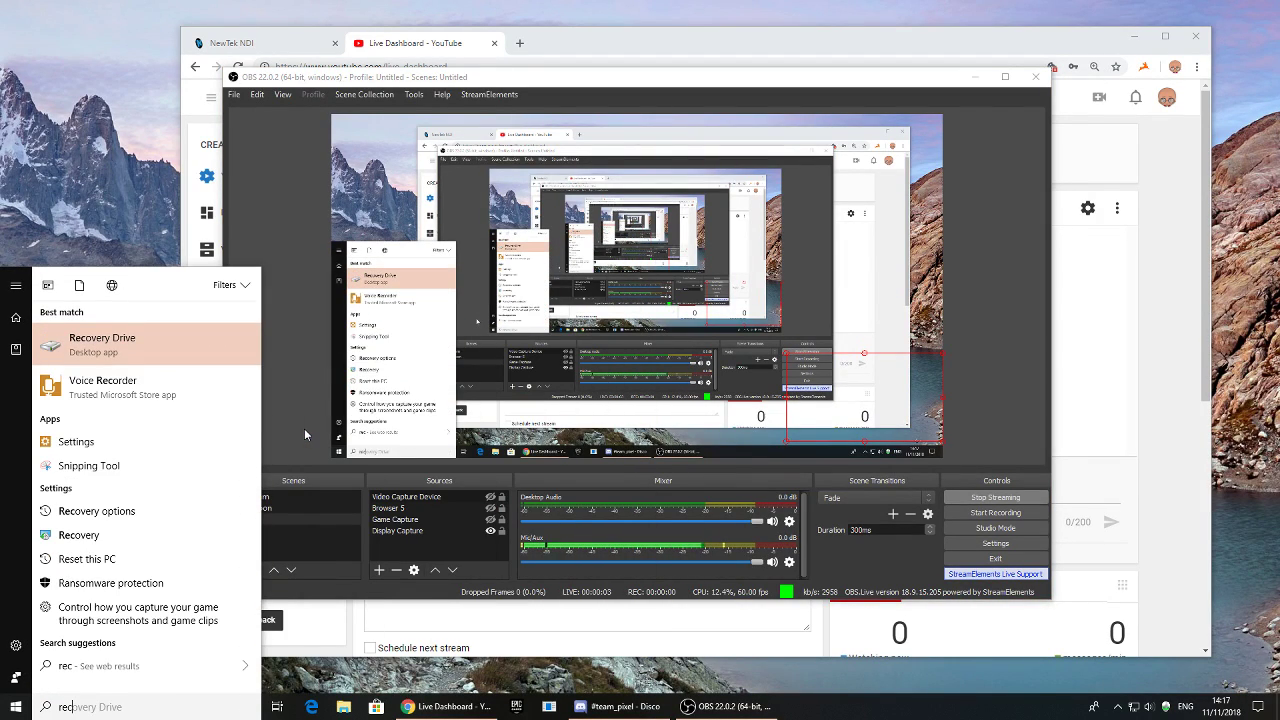
pyautogui.press('BackSpace')
pyautogui.press('Return')
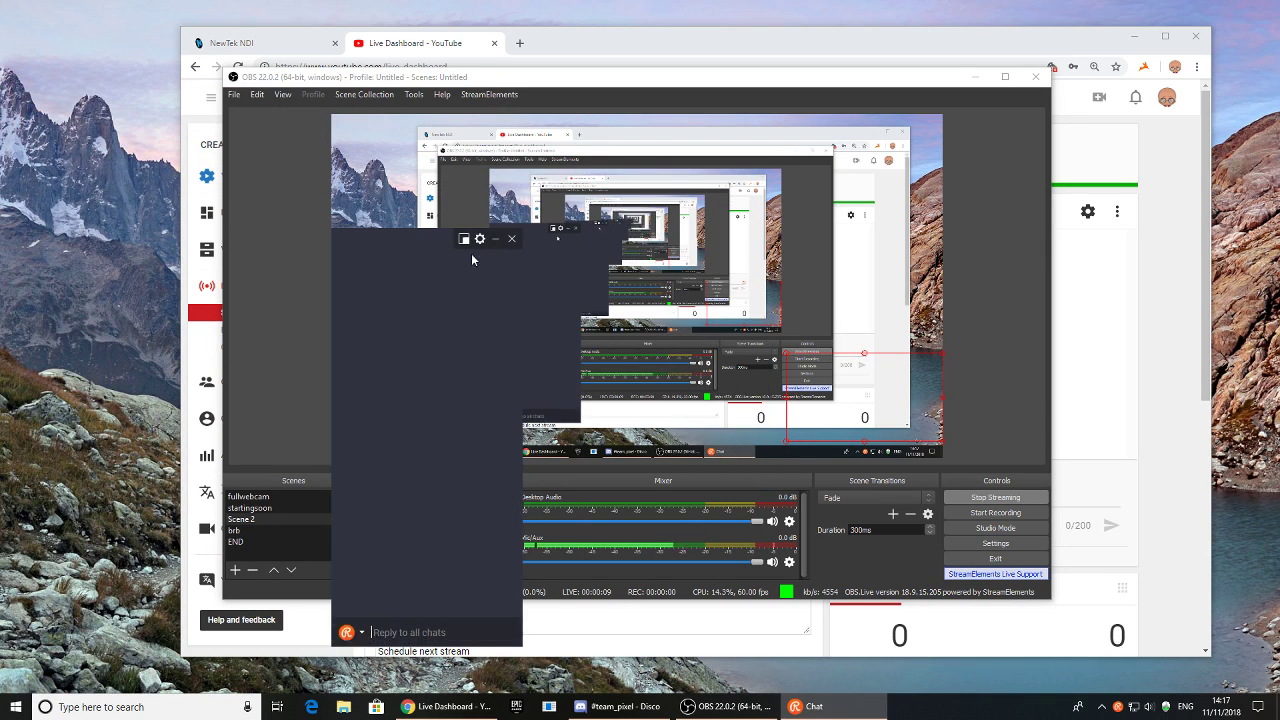
pyautogui.click(491, 240)
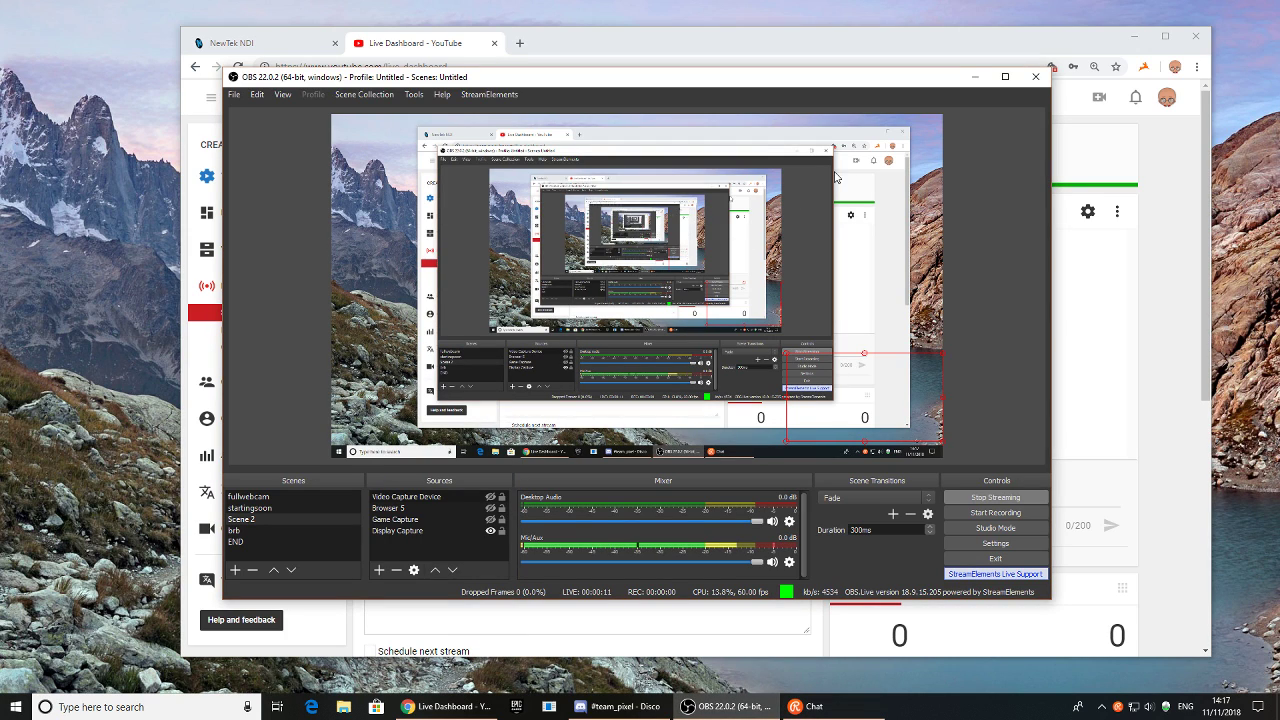
pyautogui.click(976, 82)
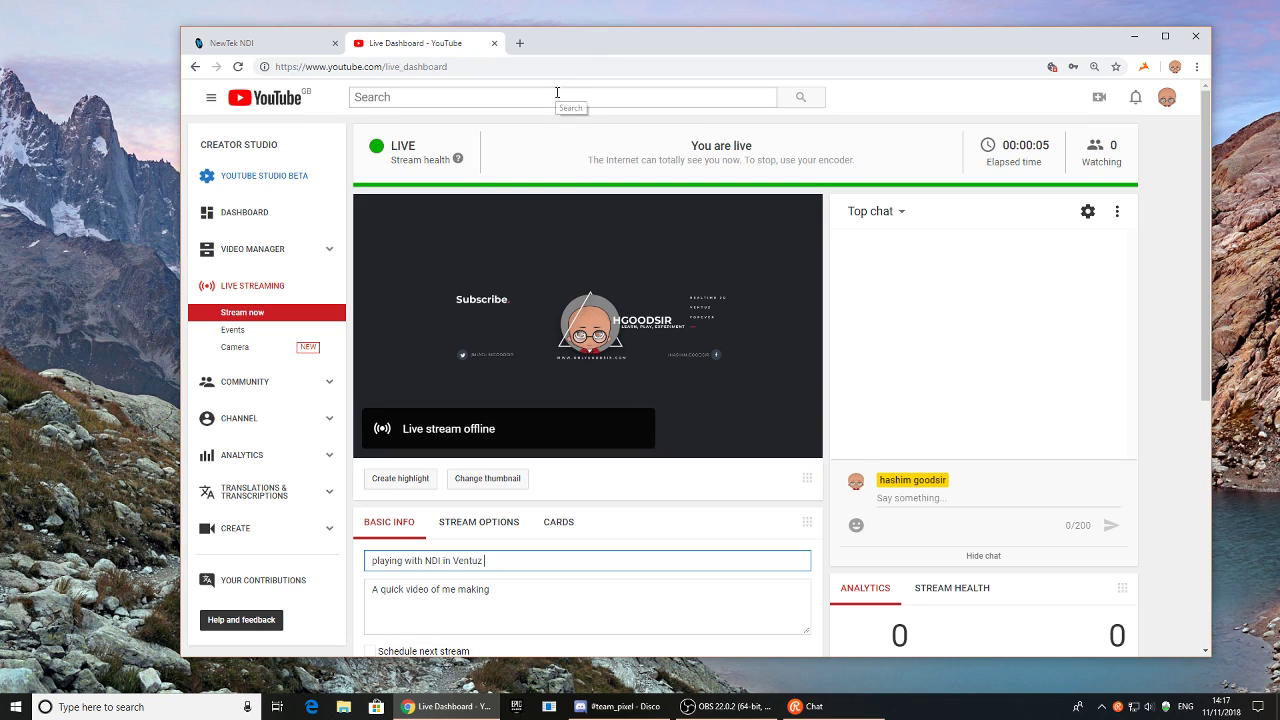
# Switch to the NewTek NDI tab and scroll to the free NDI Tools download cards
pyautogui.click(247, 46)
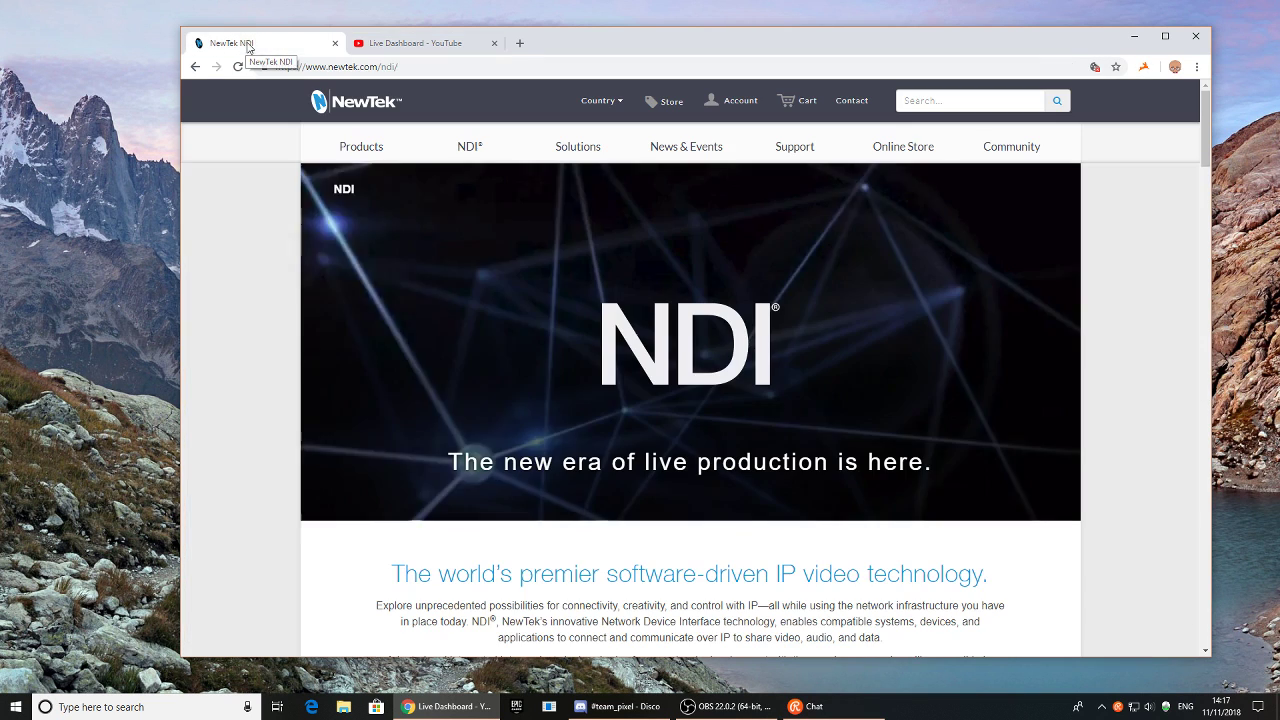
pyautogui.moveTo(647, 56); pyautogui.dragTo(579, 49)
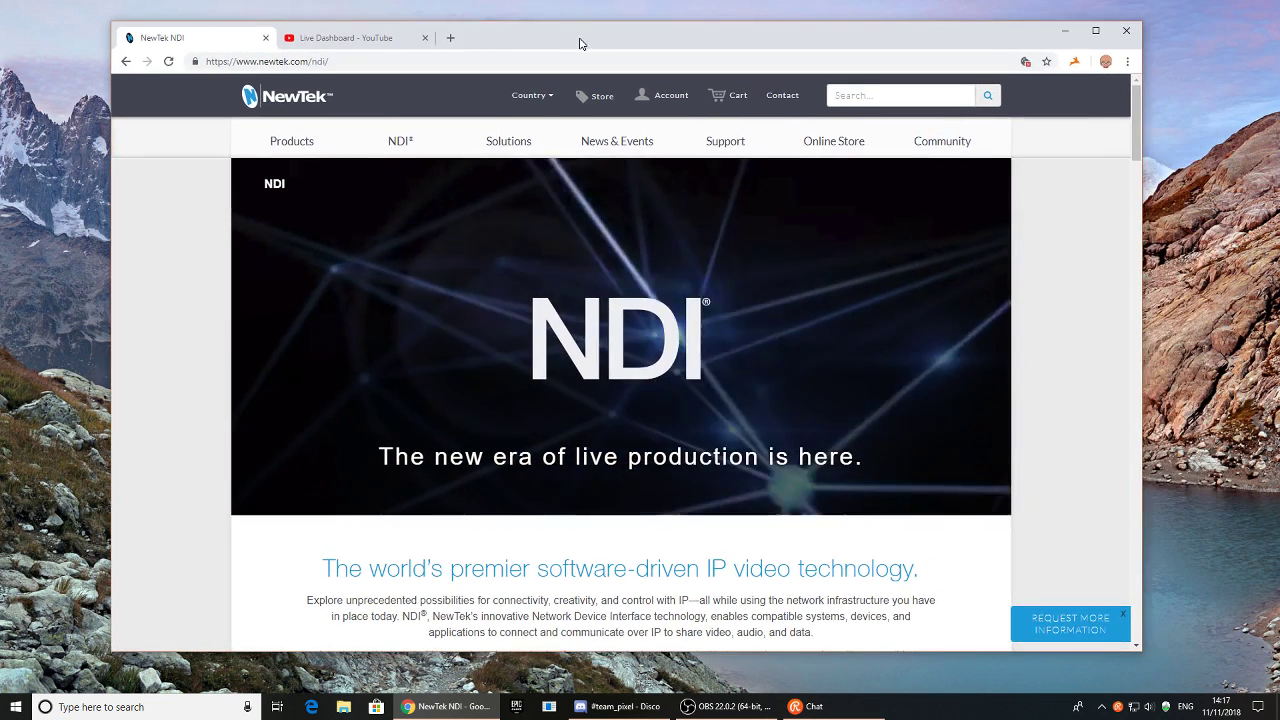
pyautogui.scroll(-9, 575, 418)
pyautogui.scroll(-15, 565, 416)
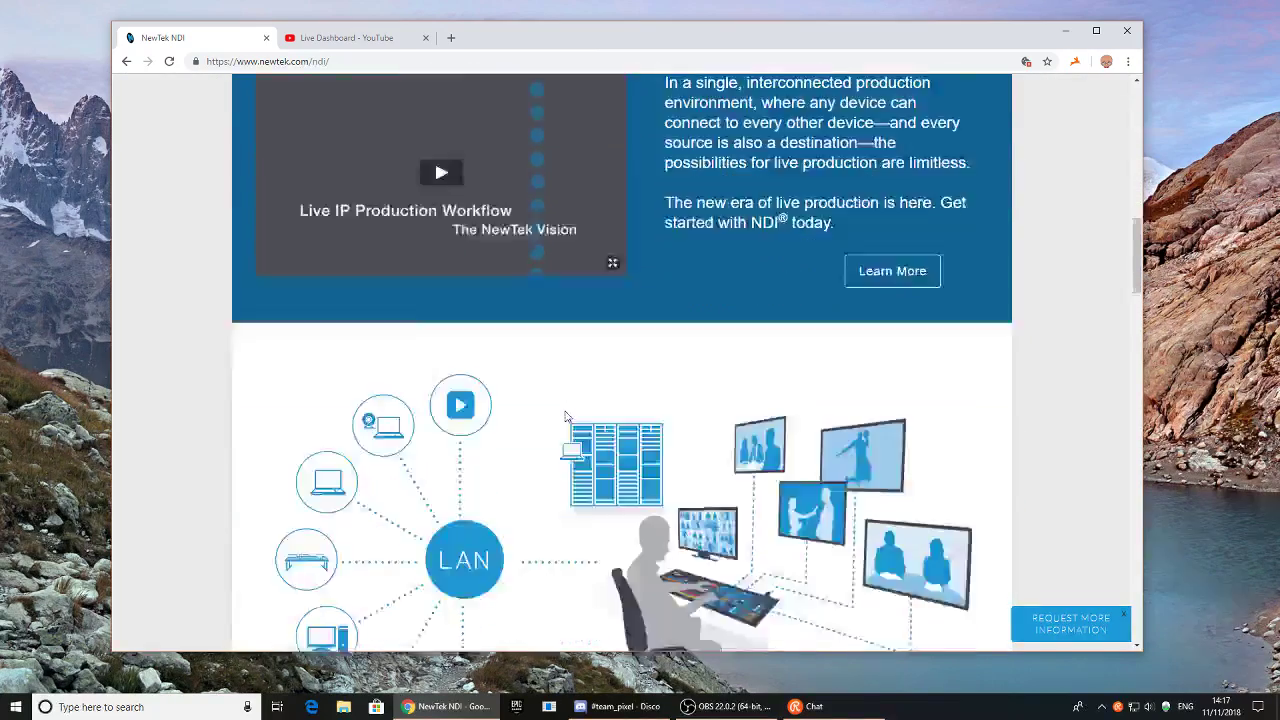
pyautogui.scroll(5, 660, 443)
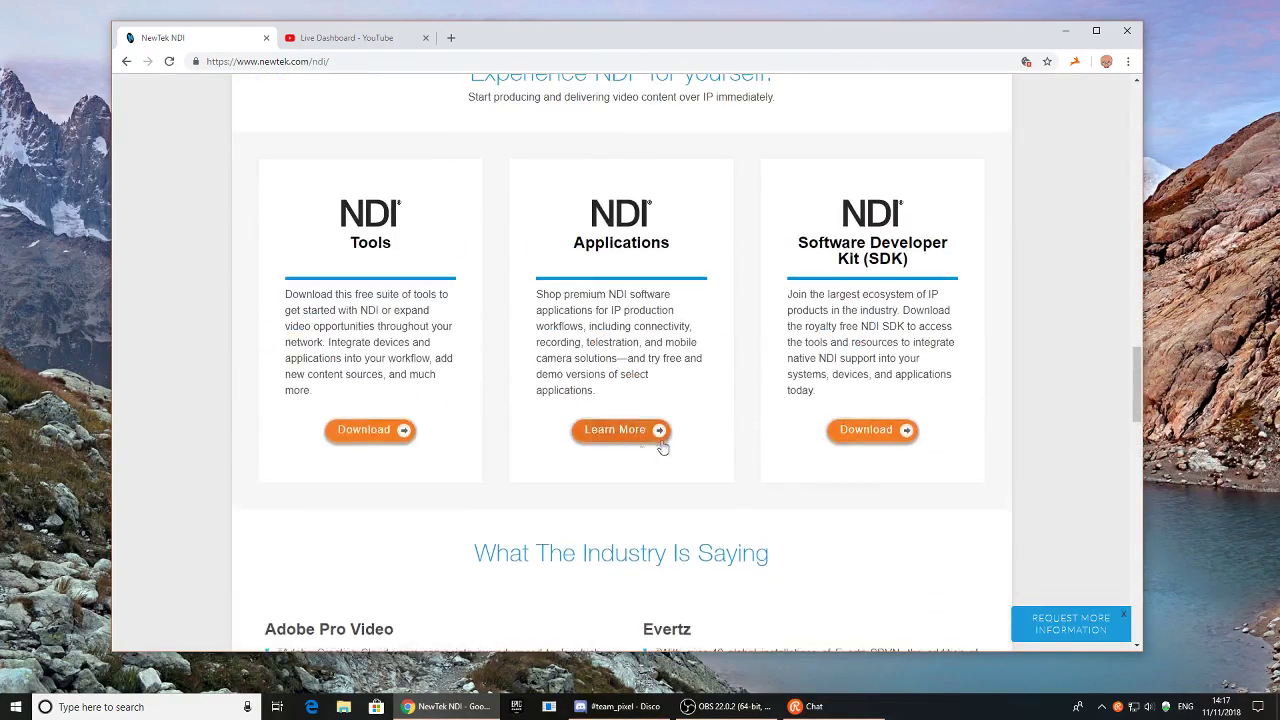
pyautogui.scroll(-3, 517, 417)
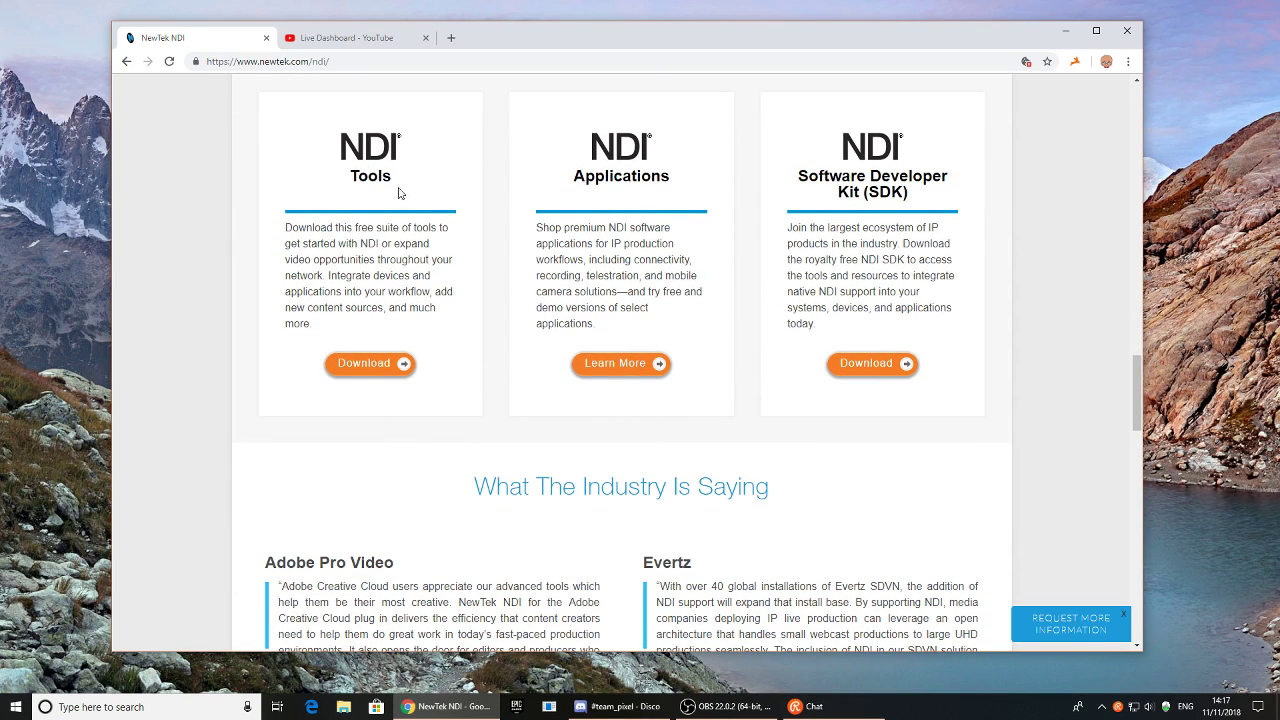
pyautogui.moveTo(358, 158); pyautogui.dragTo(437, 185)
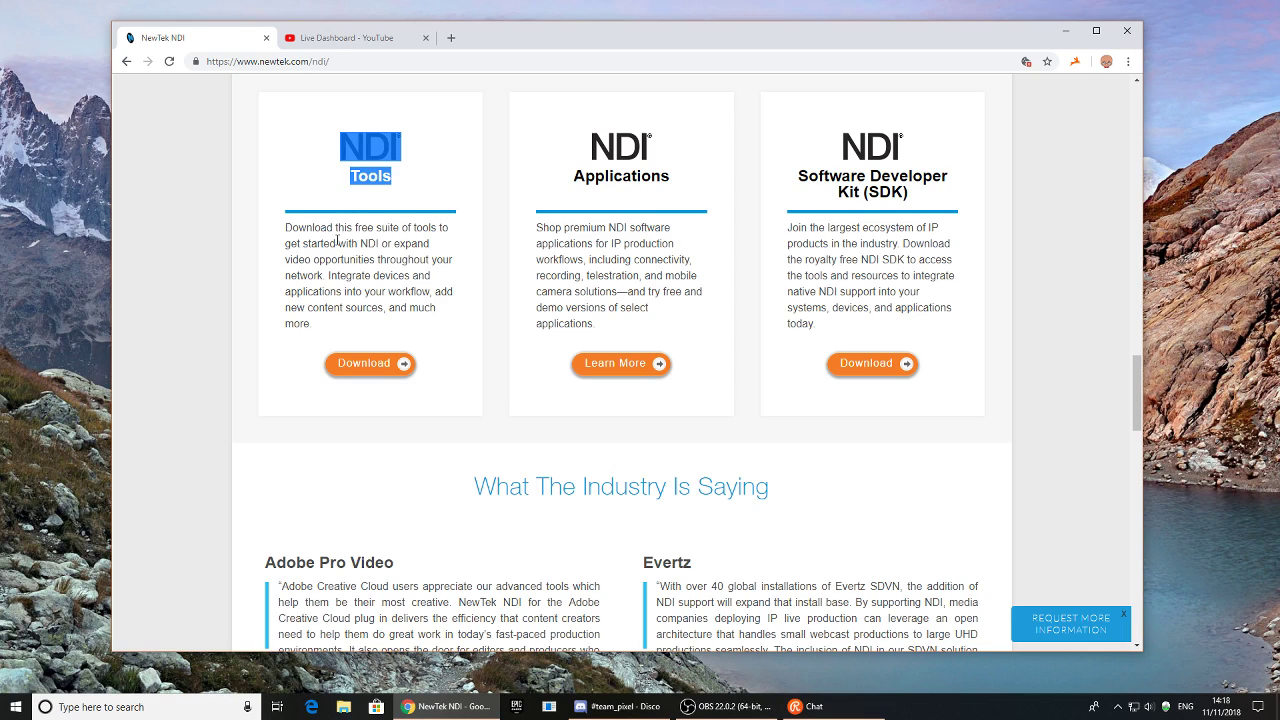
pyautogui.click(221, 212)
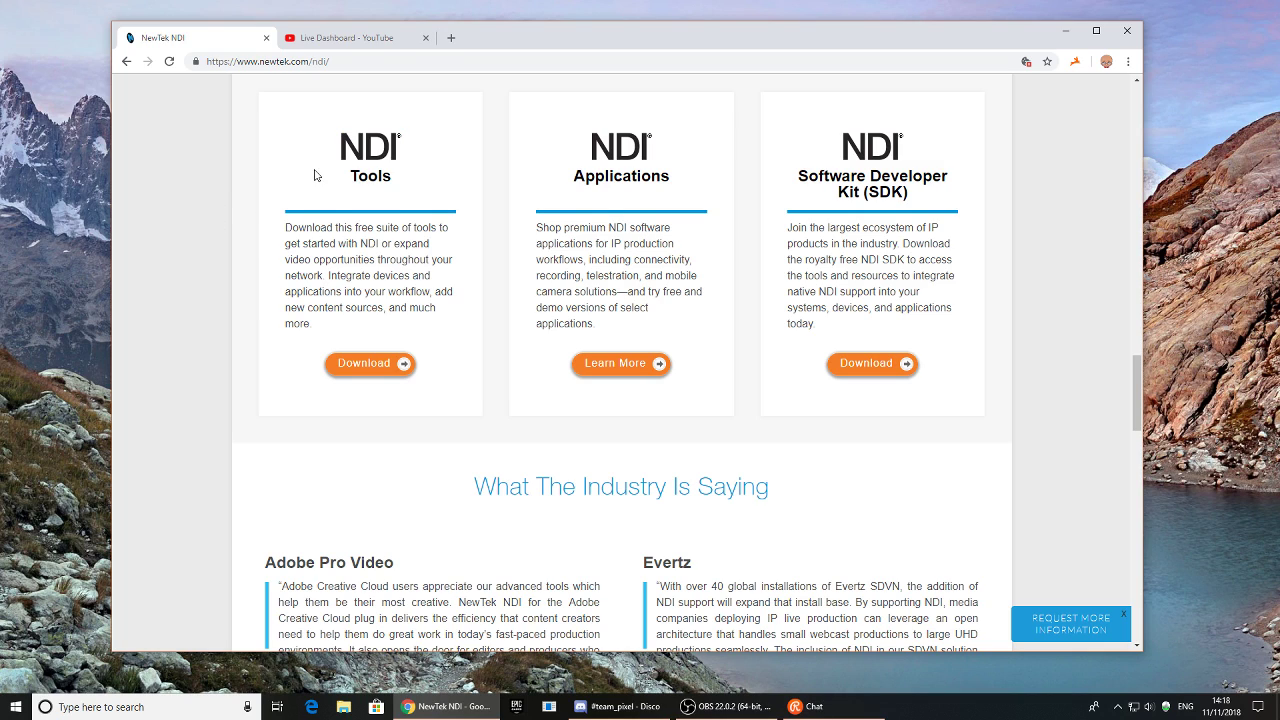
pyautogui.scroll(1, 321, 224)
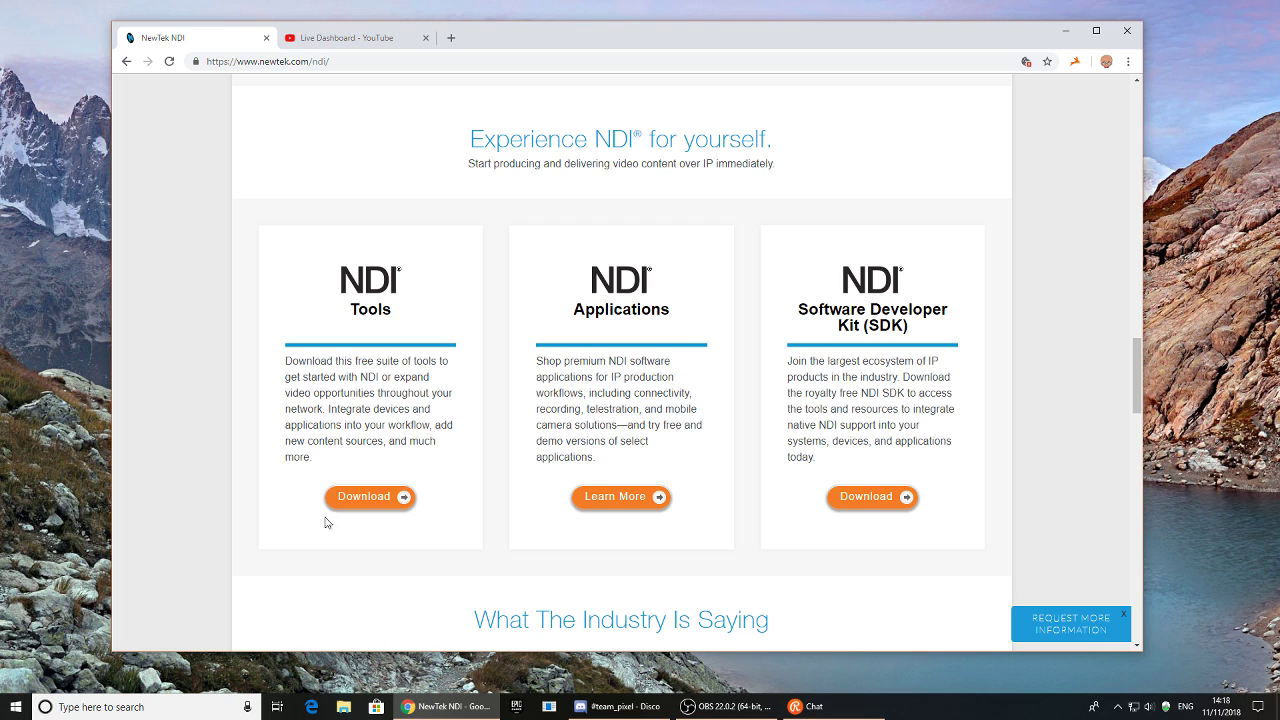
# Launch NDI Scan Converter from the NewTek NDI Tools Start menu folder
pyautogui.press('super')
pyautogui.scroll(-15, 141, 550)
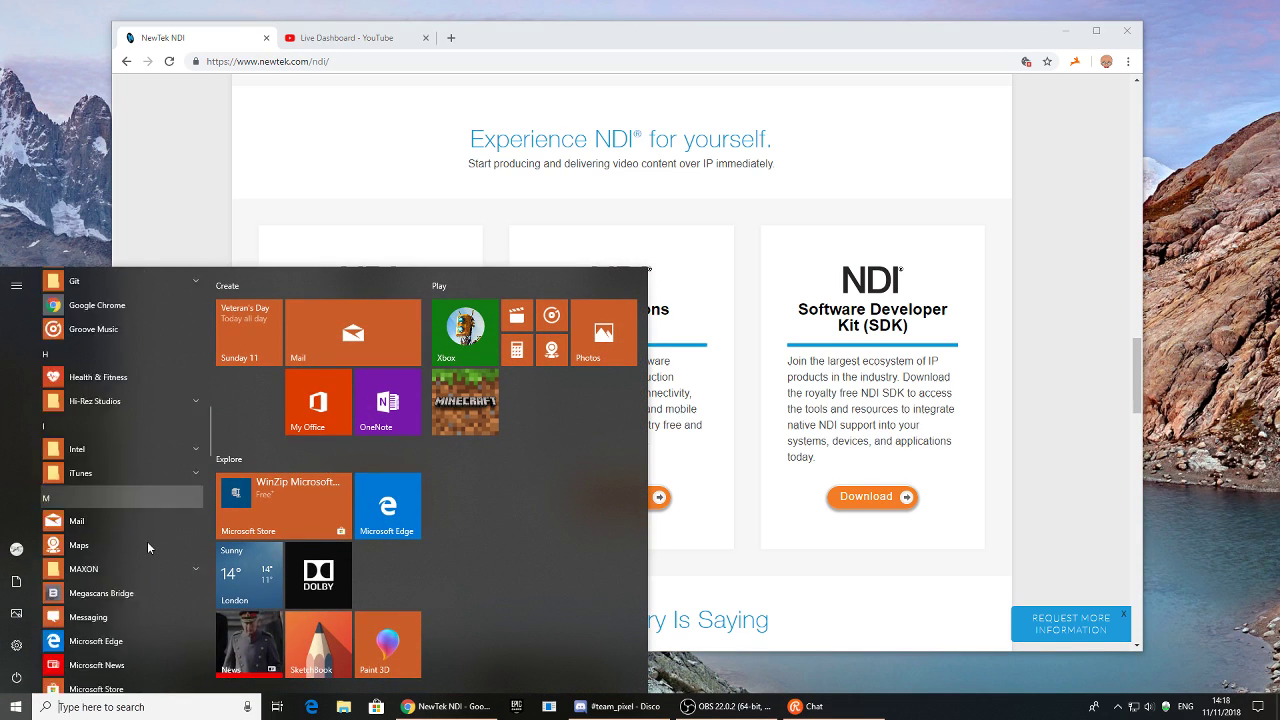
pyautogui.click(136, 563)
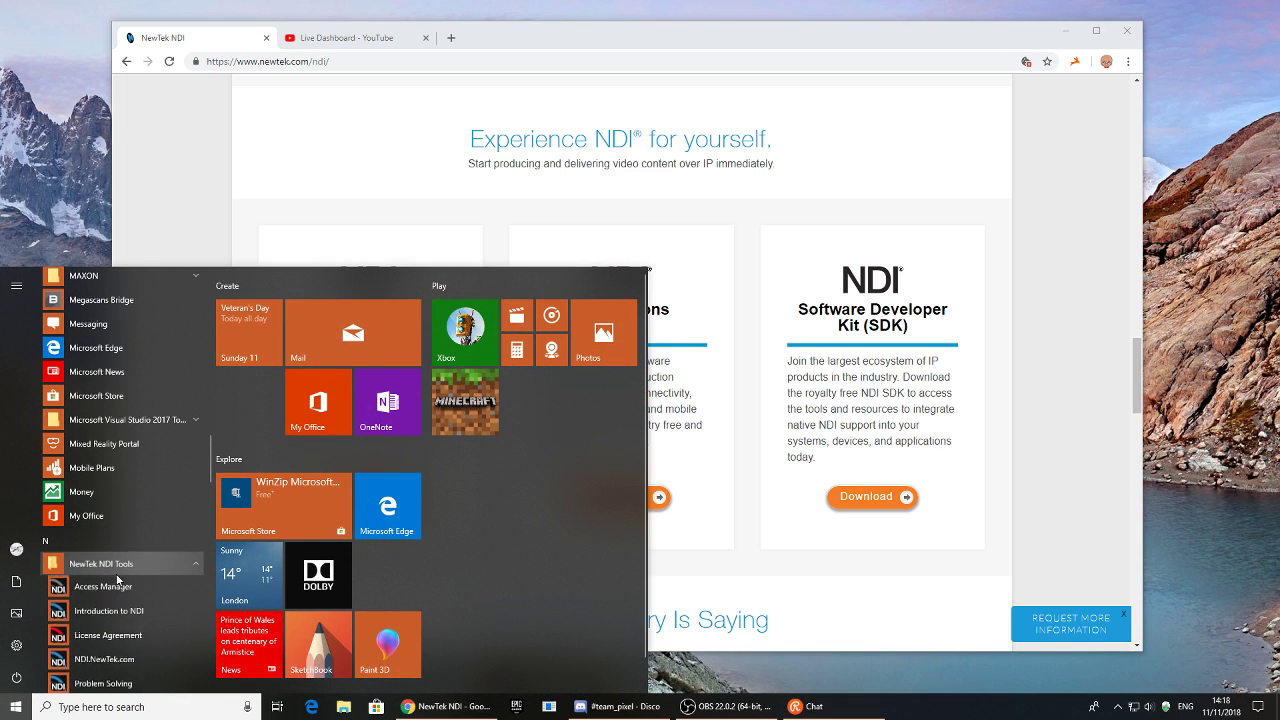
pyautogui.scroll(2, 106, 438)
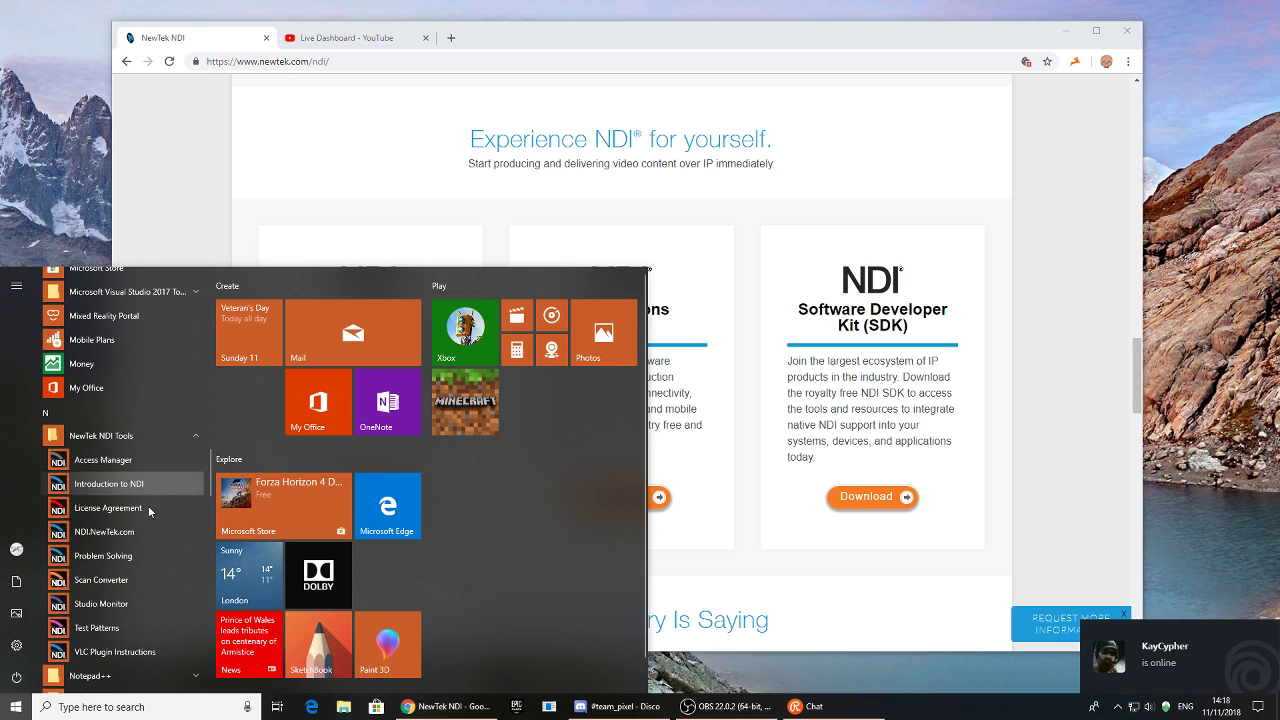
pyautogui.click(100, 582)
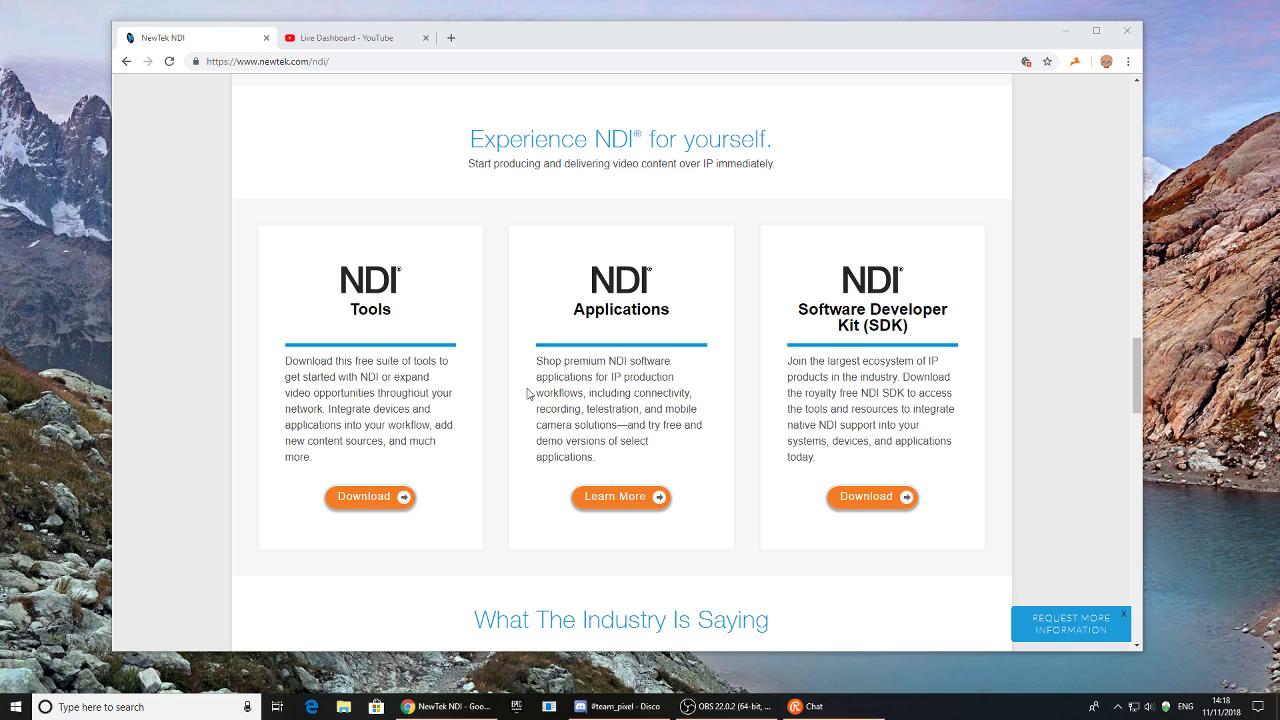
# Check the Scan Converter's source options from its system tray icon
pyautogui.click(1118, 707)
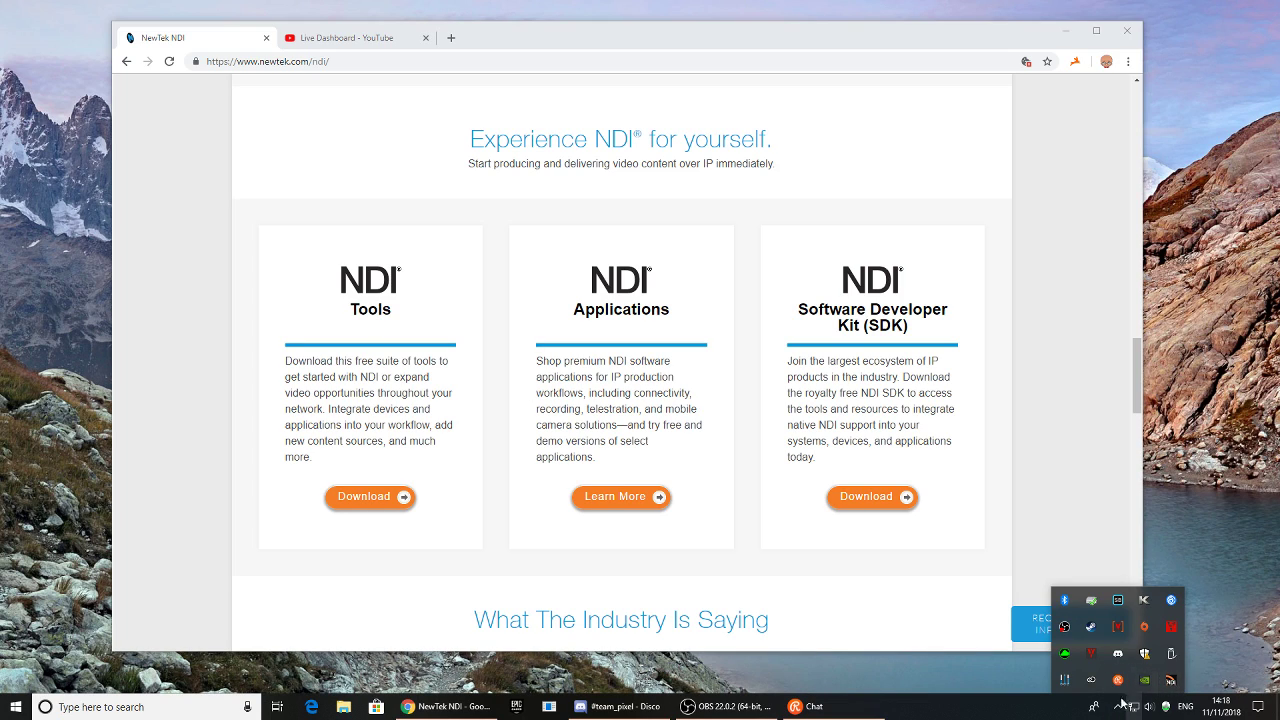
pyautogui.rightClick(1175, 684)
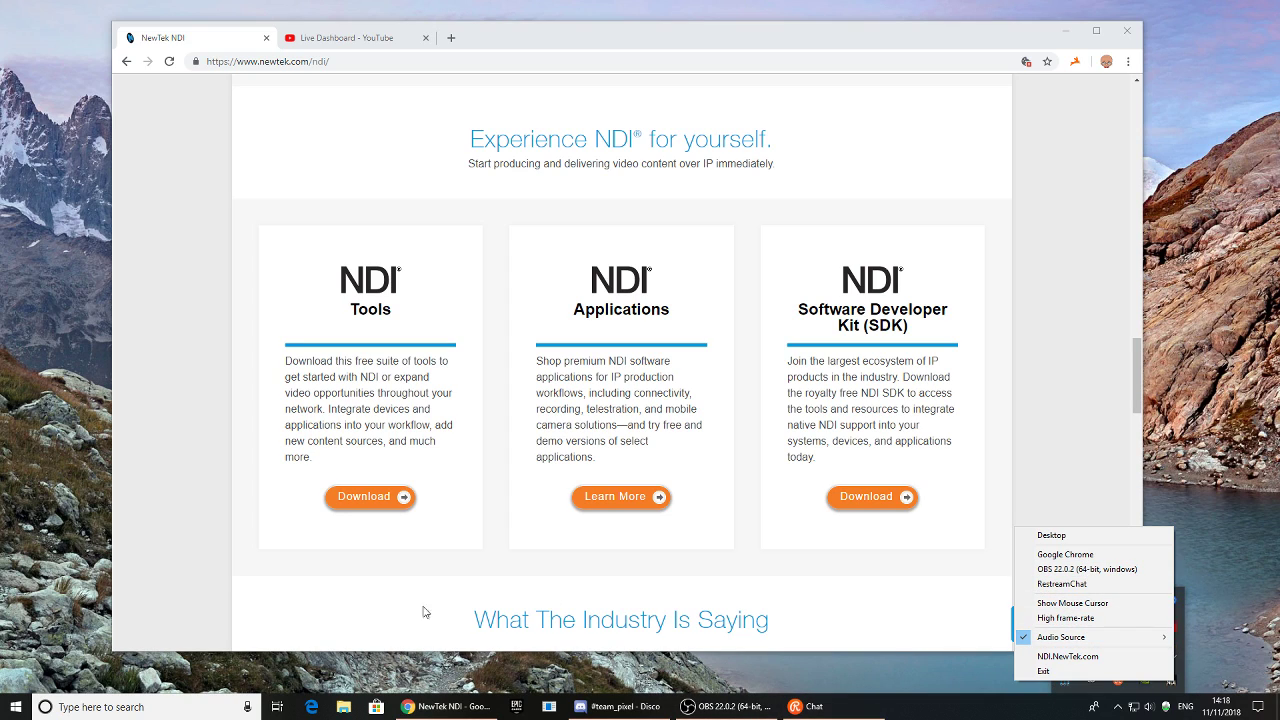
pyautogui.click(489, 668)
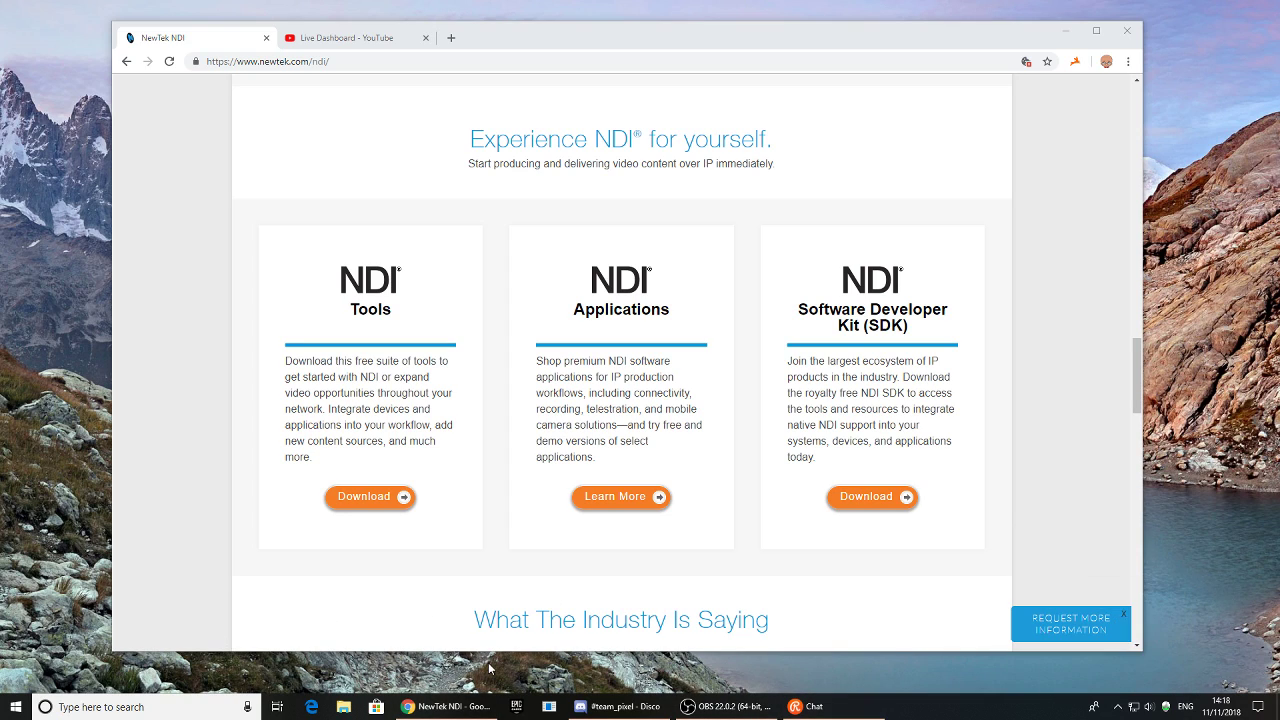
# Launch Snap Camera and apply the Green Smoke lens to the webcam
pyautogui.click(12, 710)
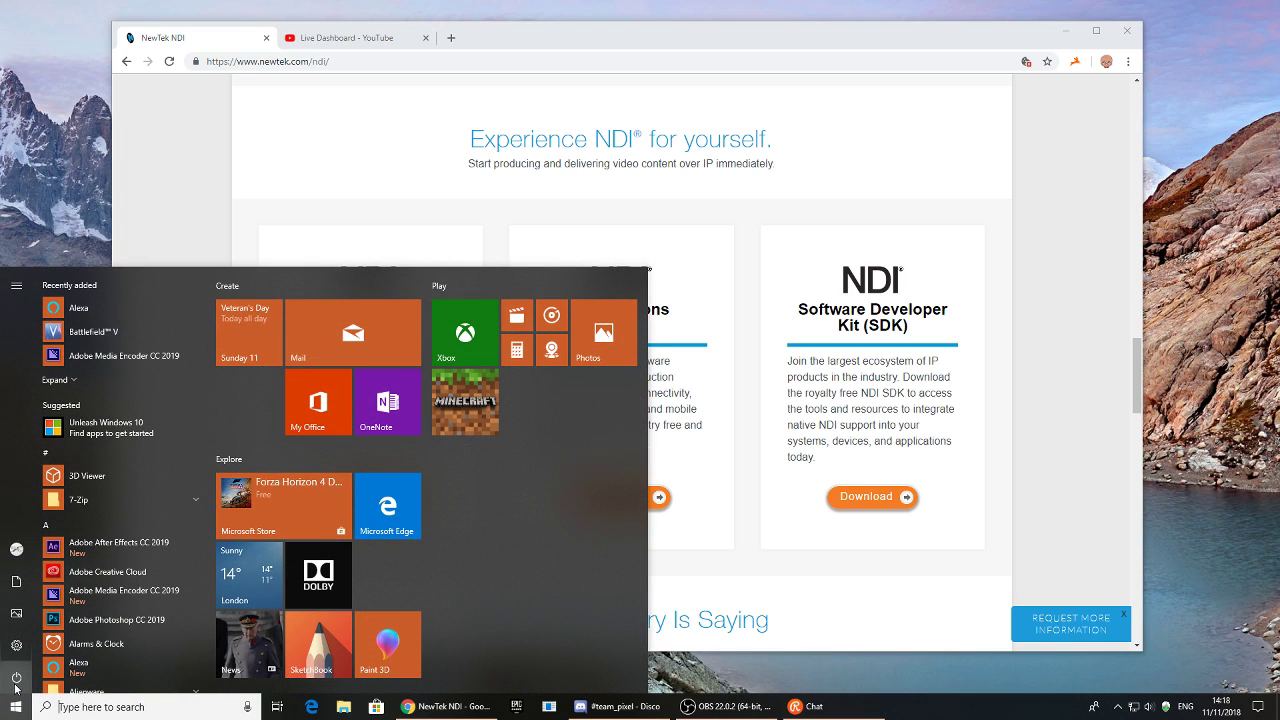
pyautogui.write('snap')
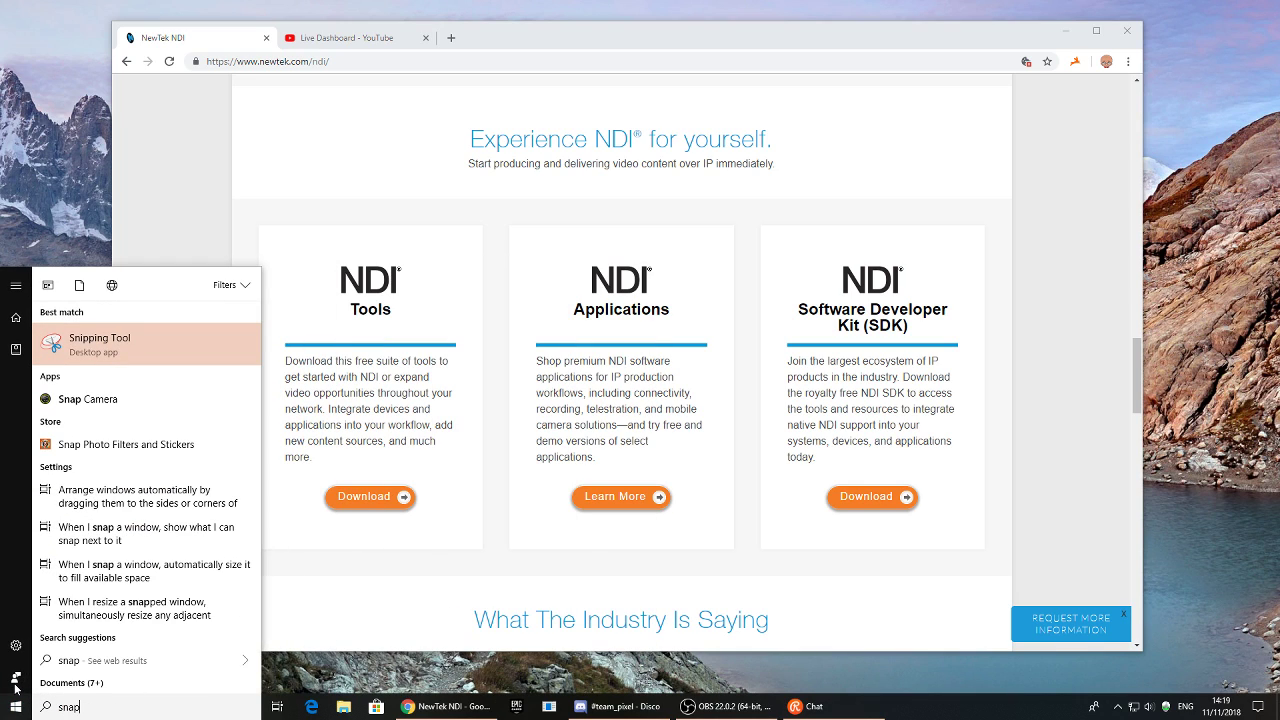
pyautogui.click(88, 398)
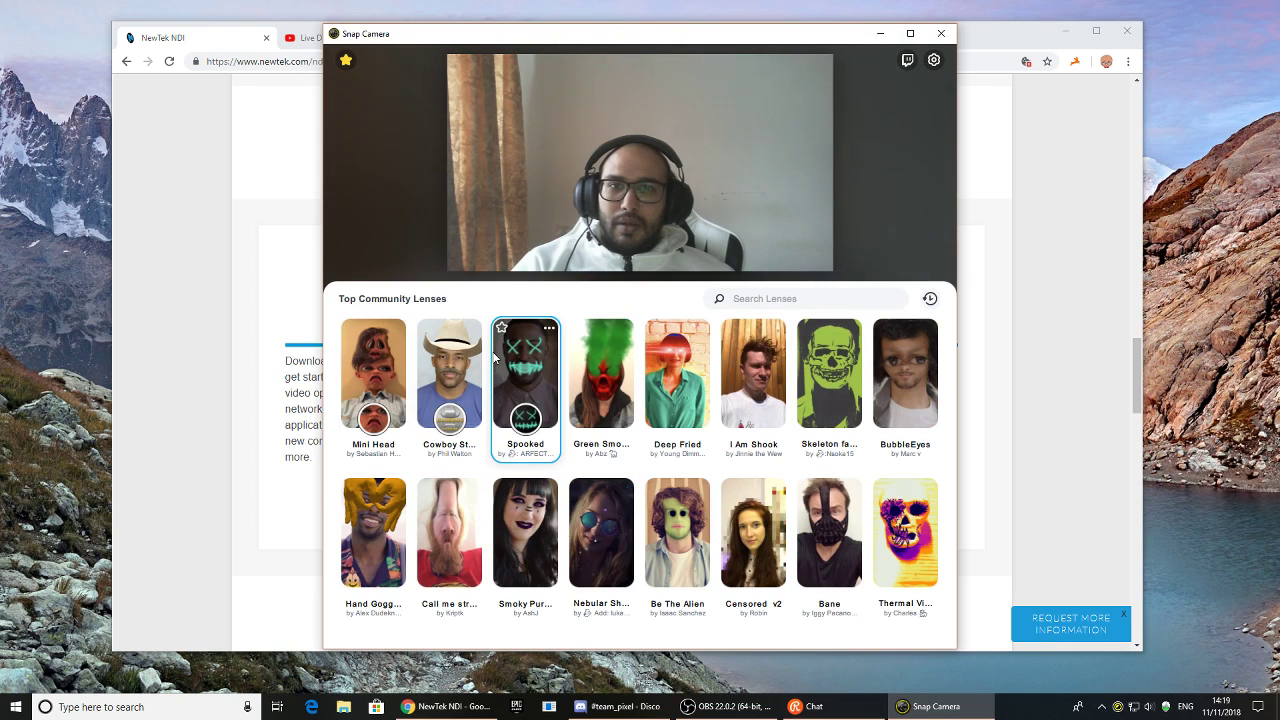
pyautogui.click(464, 374)
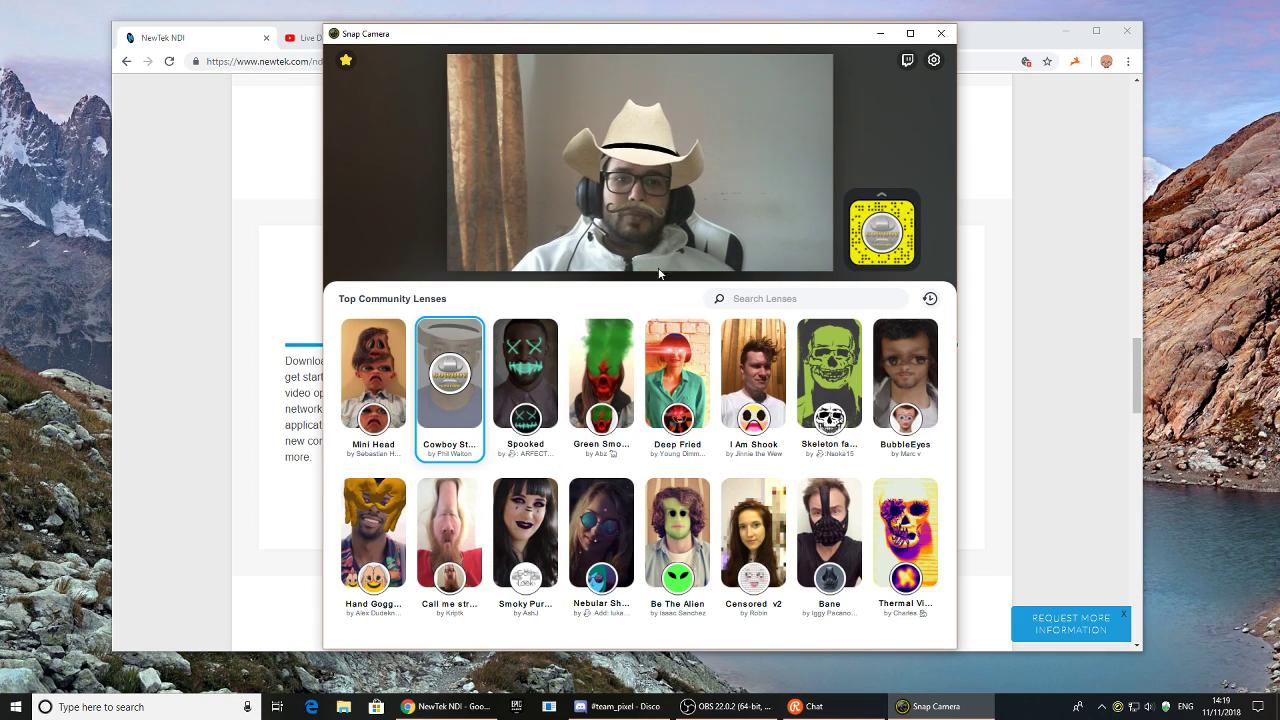
pyautogui.click(627, 370)
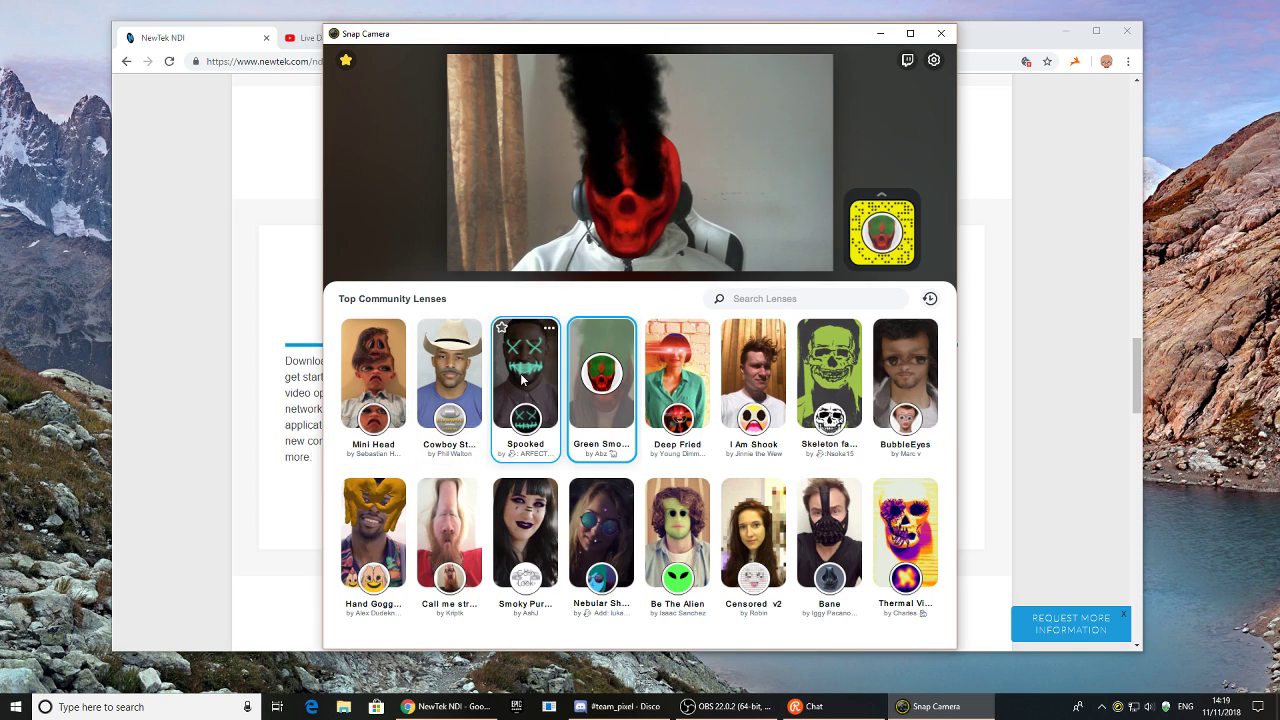
# Set Snap Camera as the NDI Scan Converter source in its tray menu
pyautogui.click(1103, 706)
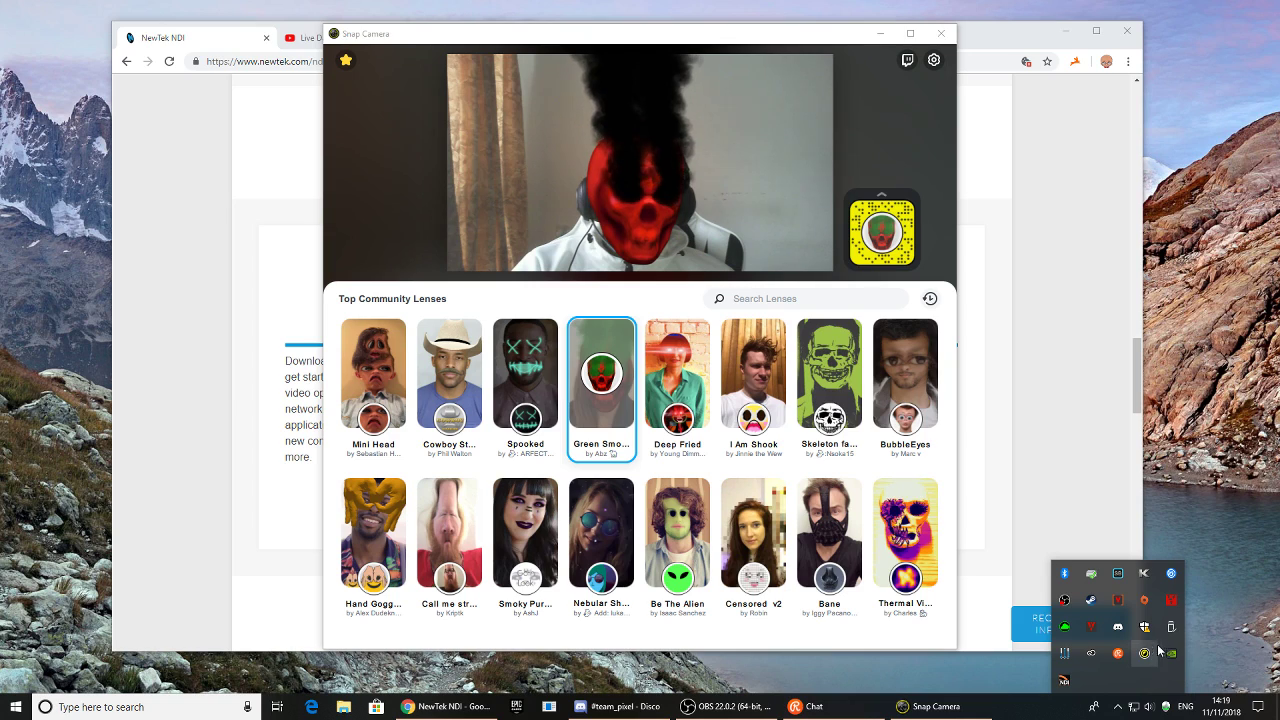
pyautogui.rightClick(1066, 680)
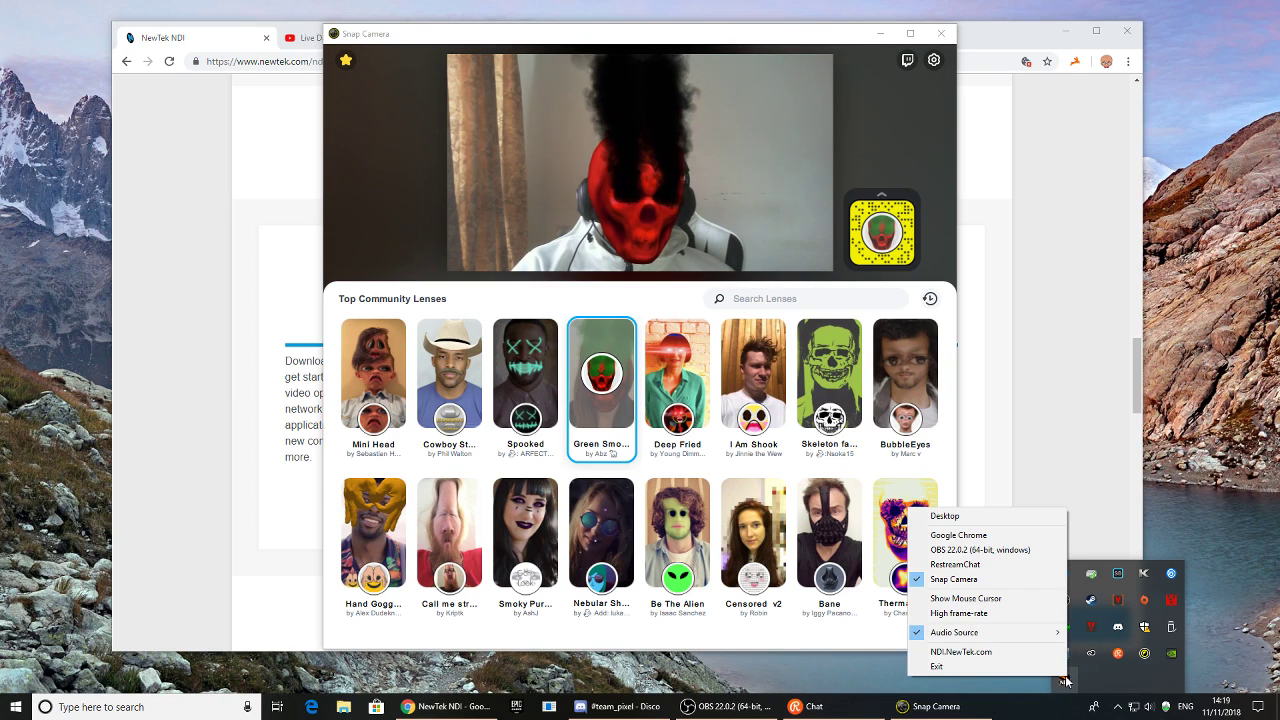
pyautogui.click(987, 580)
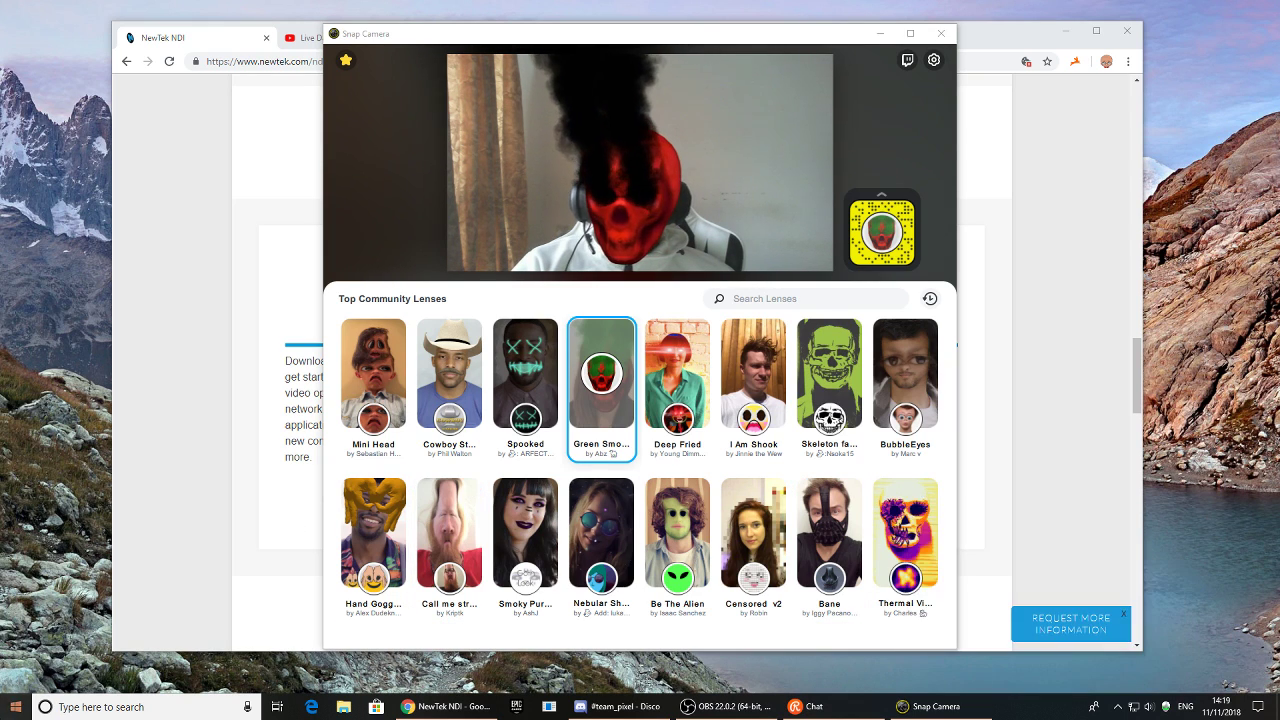
# Launch NDI Studio Monitor from the NewTek NDI Tools folder to view the Snap Camera feed
pyautogui.click(16, 706)
pyautogui.scroll(-15, 148, 590)
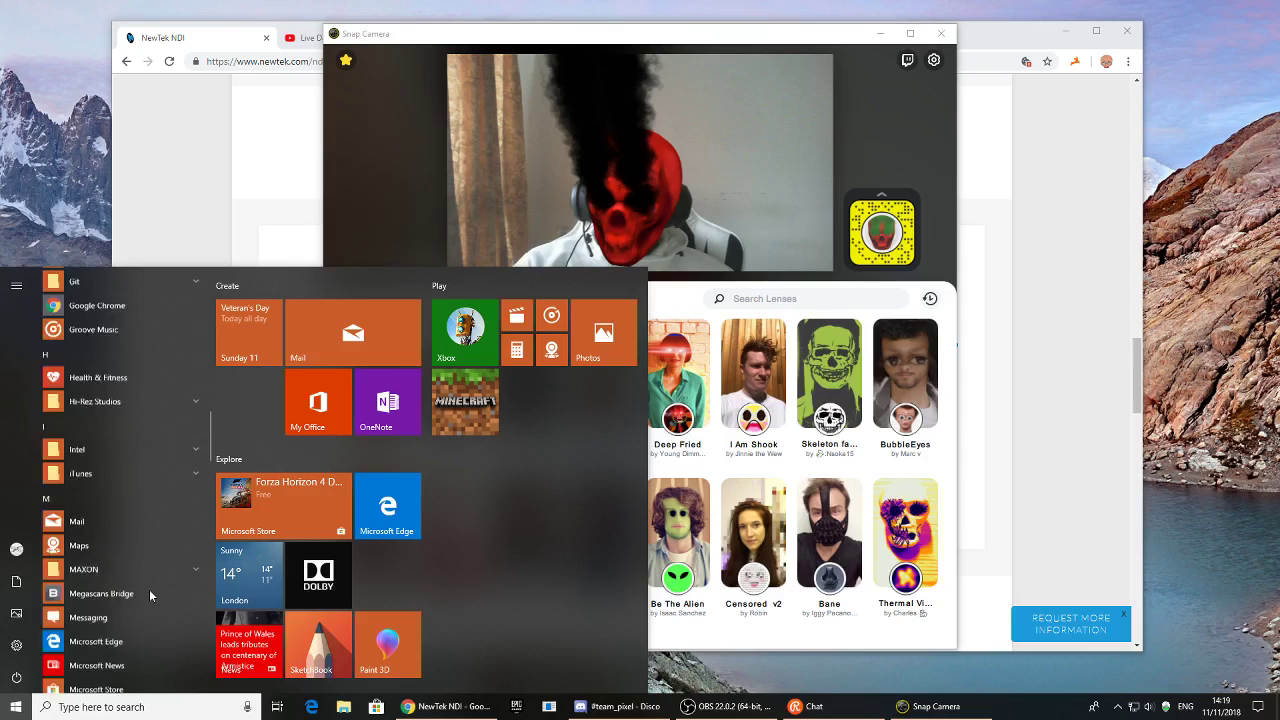
pyautogui.scroll(-10, 148, 588)
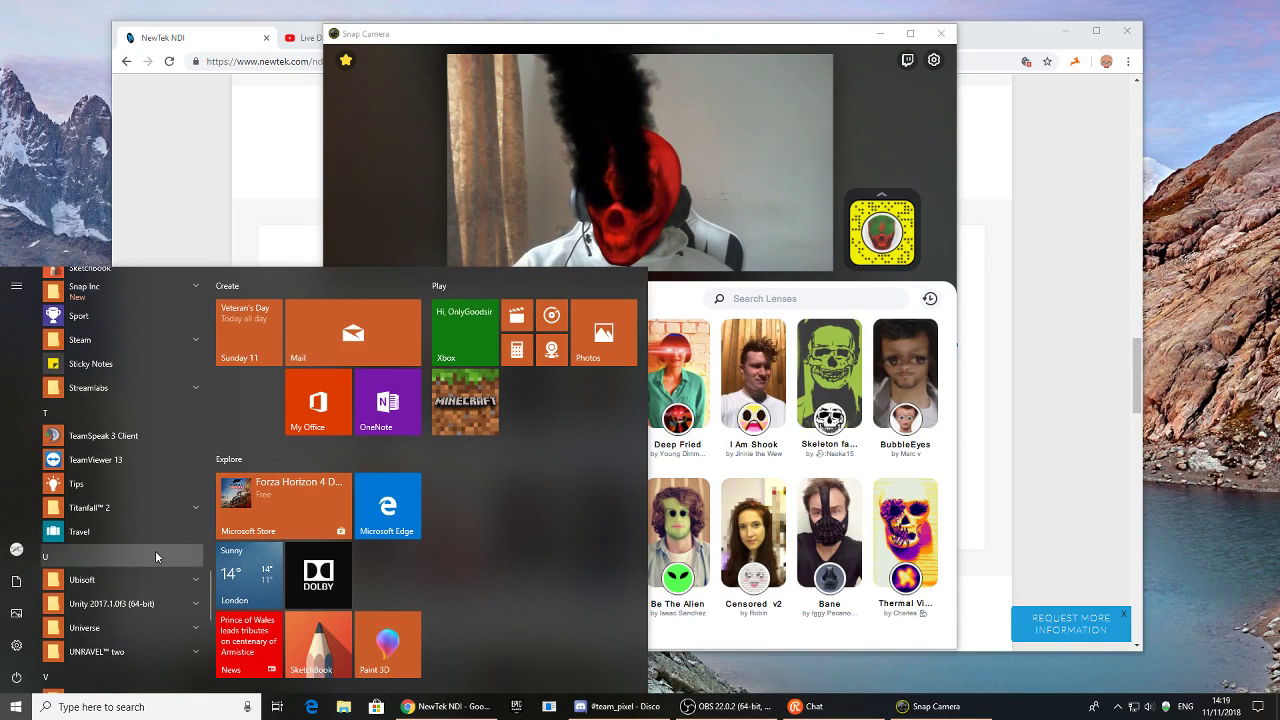
pyautogui.scroll(-5, 148, 520)
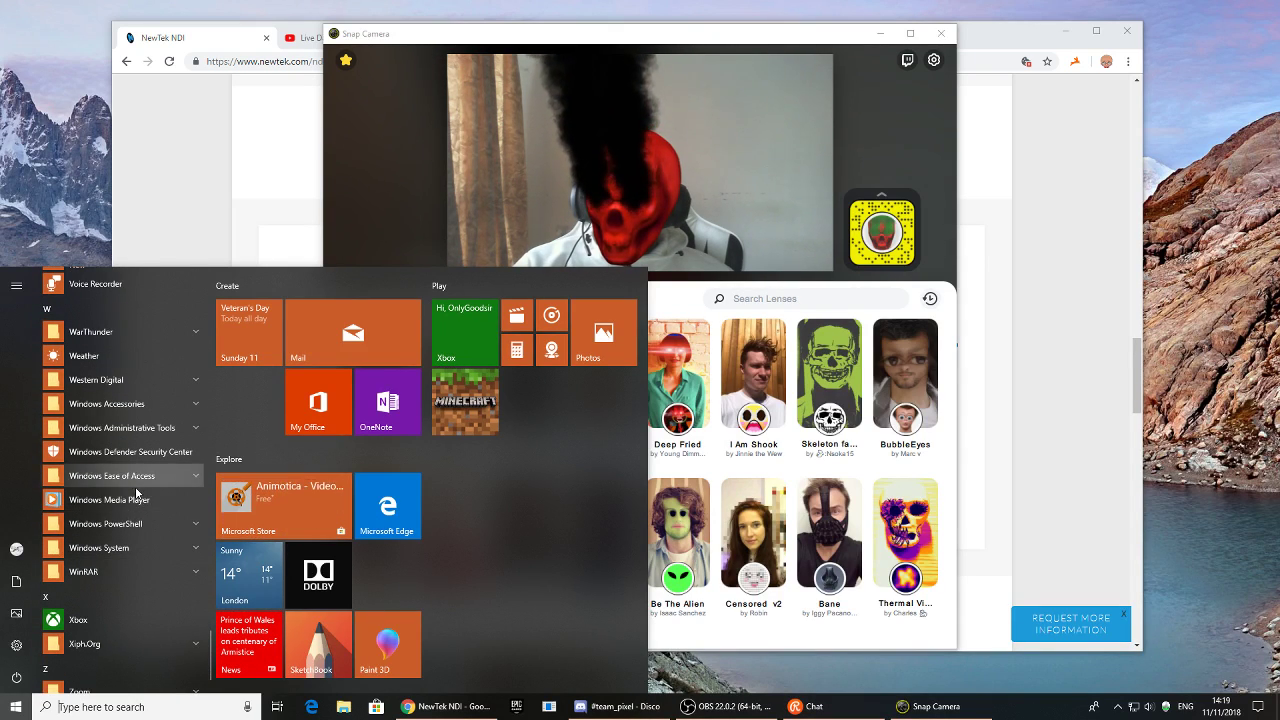
pyautogui.scroll(8, 126, 546)
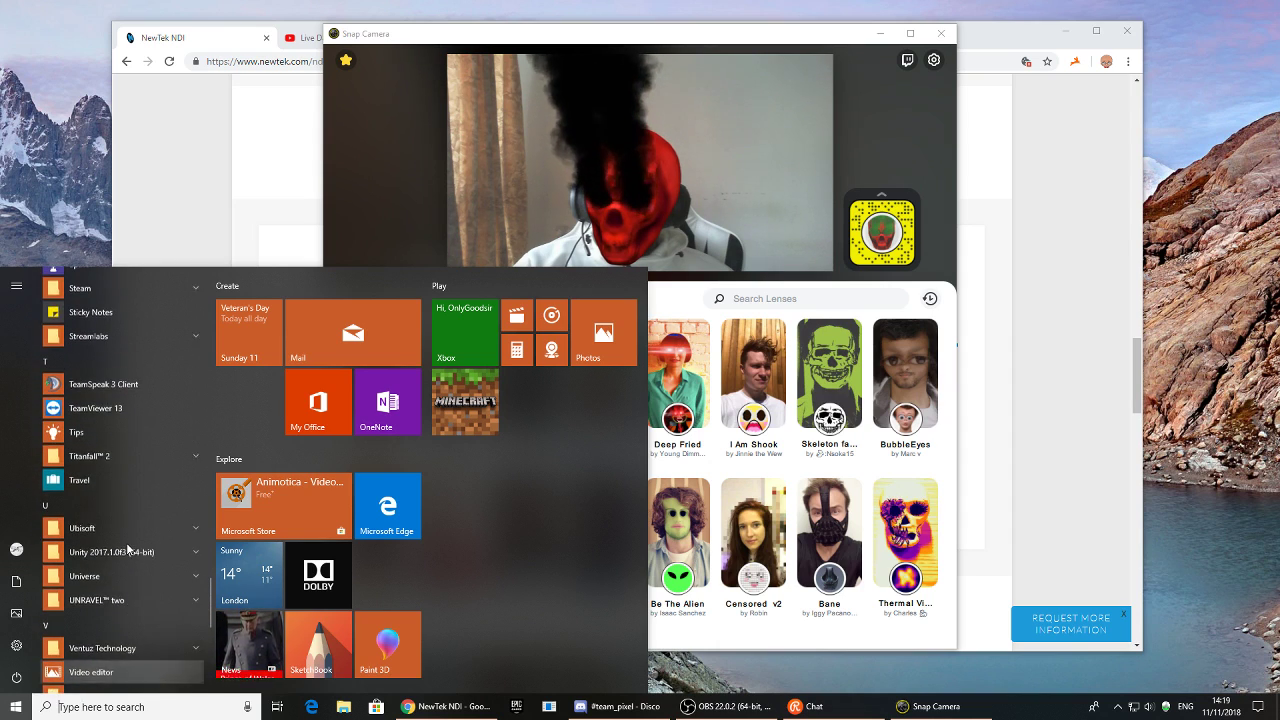
pyautogui.scroll(8, 139, 550)
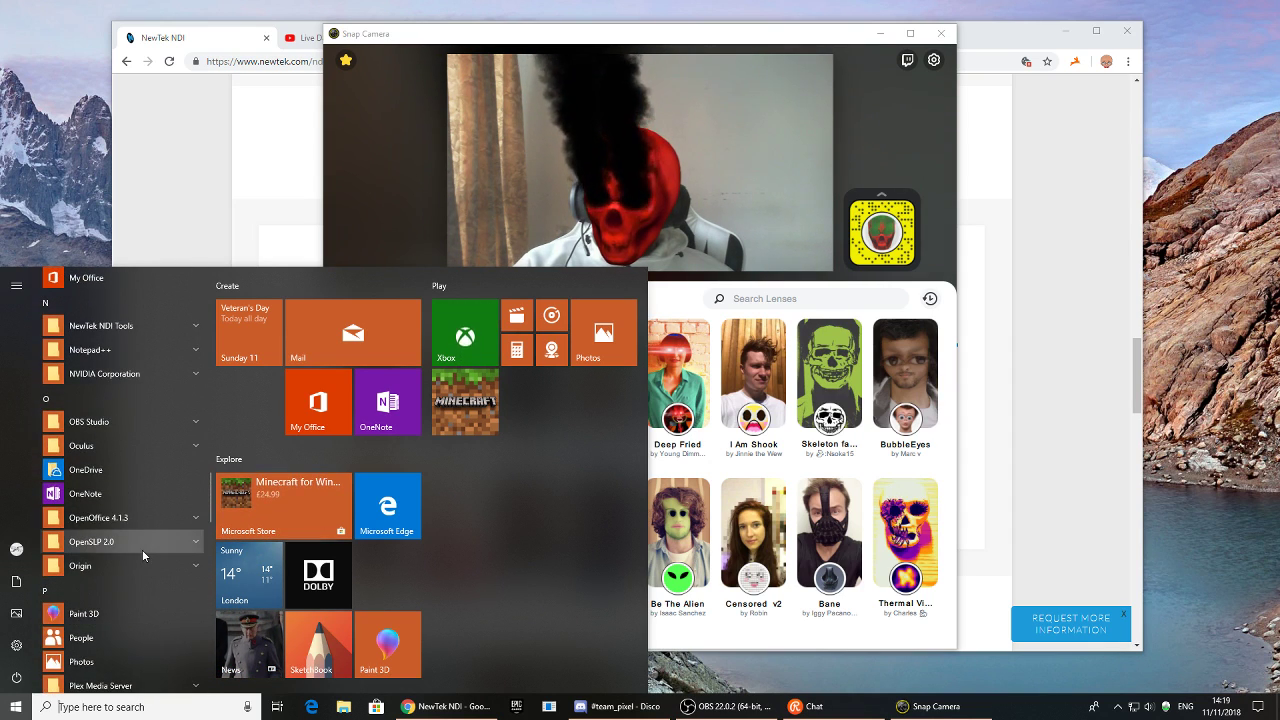
pyautogui.click(136, 326)
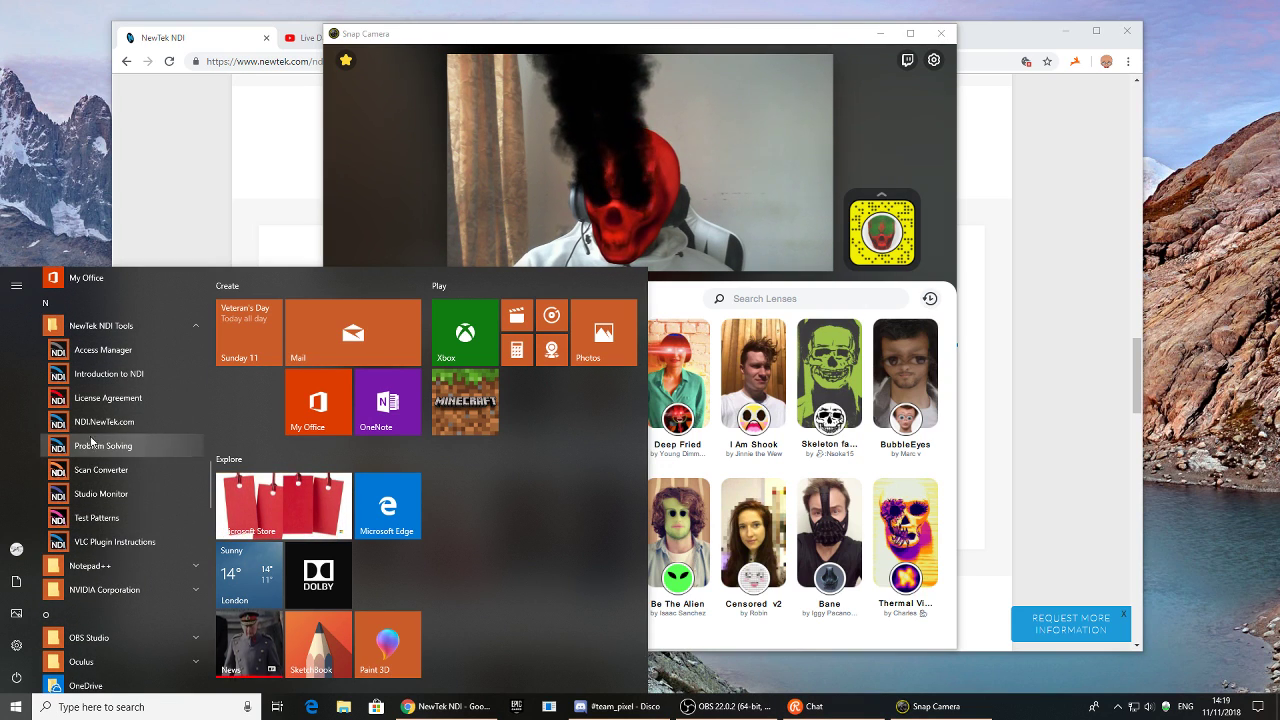
pyautogui.click(101, 493)
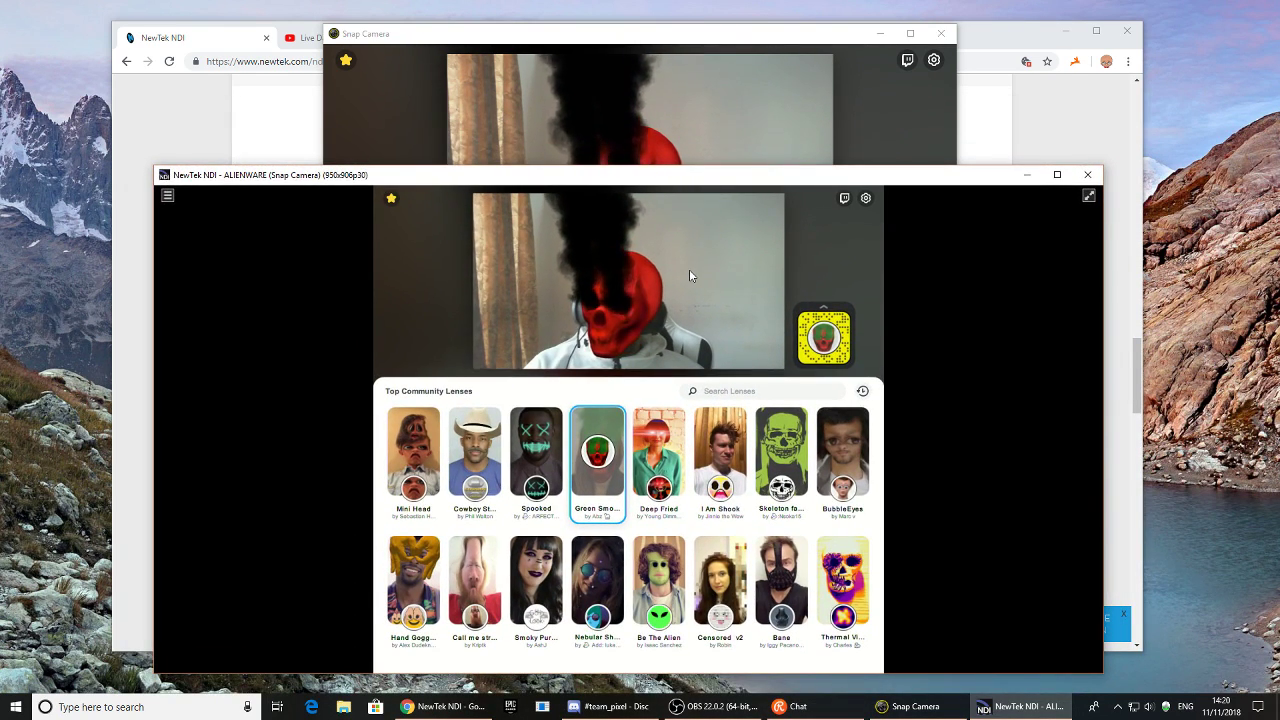
pyautogui.moveTo(485, 185)
pyautogui.mouseDown()
pyautogui.moveTo(466, 157)
pyautogui.moveTo(483, 164)
pyautogui.mouseUp()
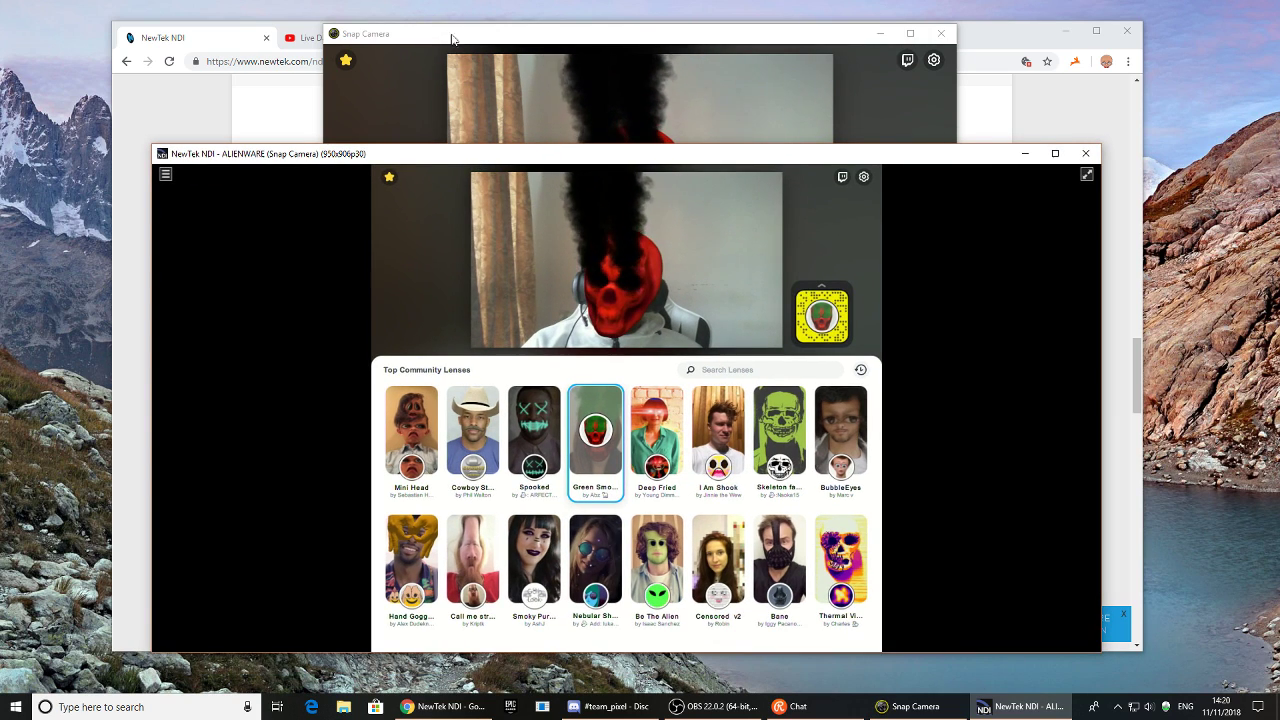
pyautogui.click(1117, 707)
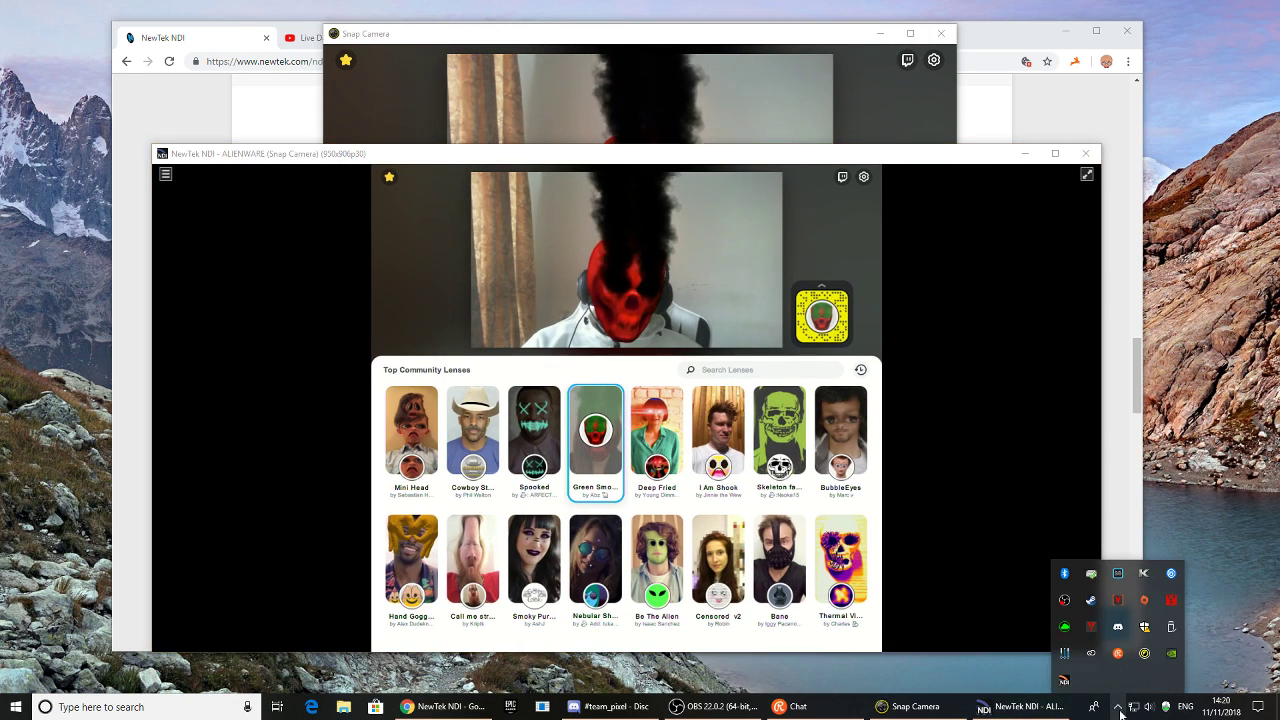
pyautogui.rightClick(1064, 681)
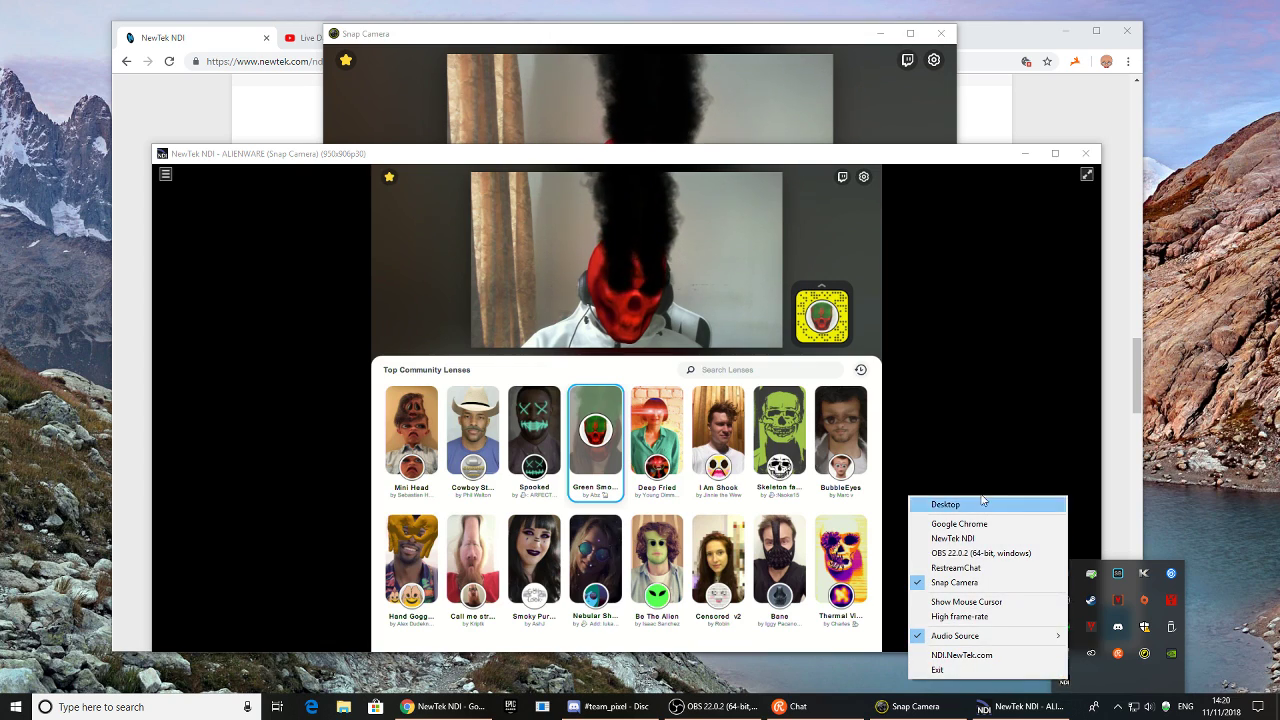
pyautogui.click(949, 509)
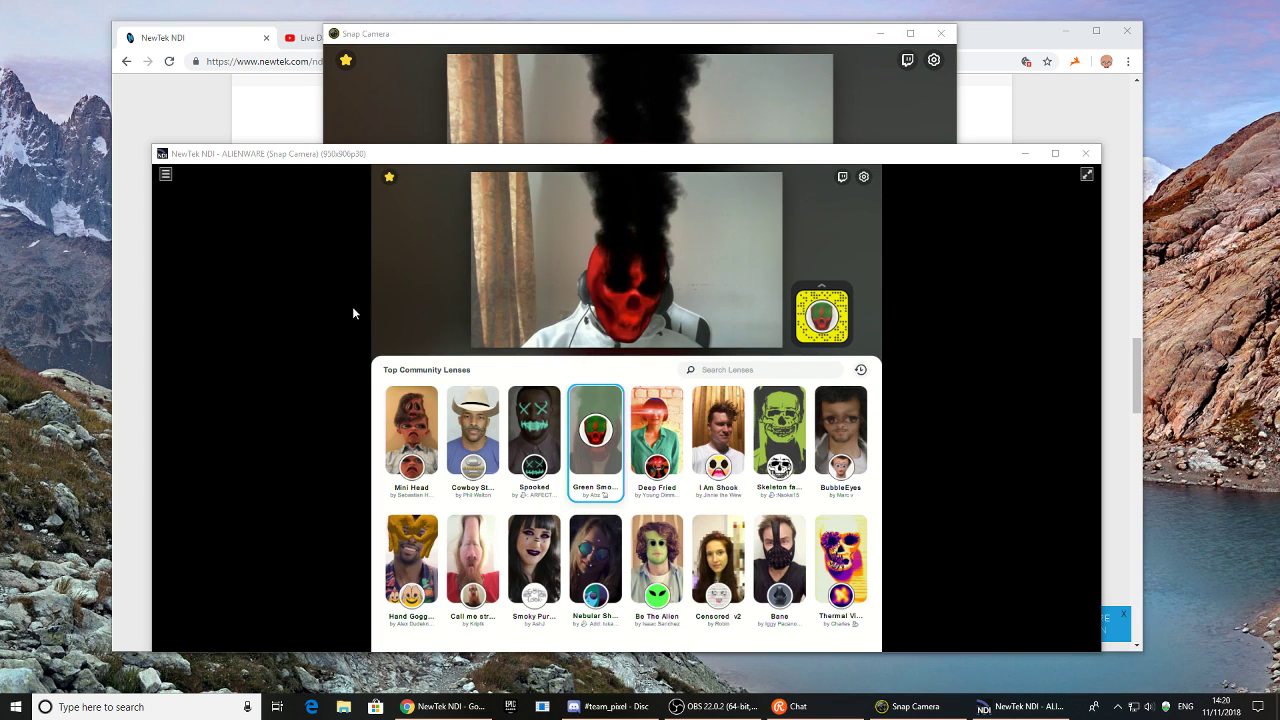
pyautogui.click(166, 175)
pyautogui.moveTo(230, 181)
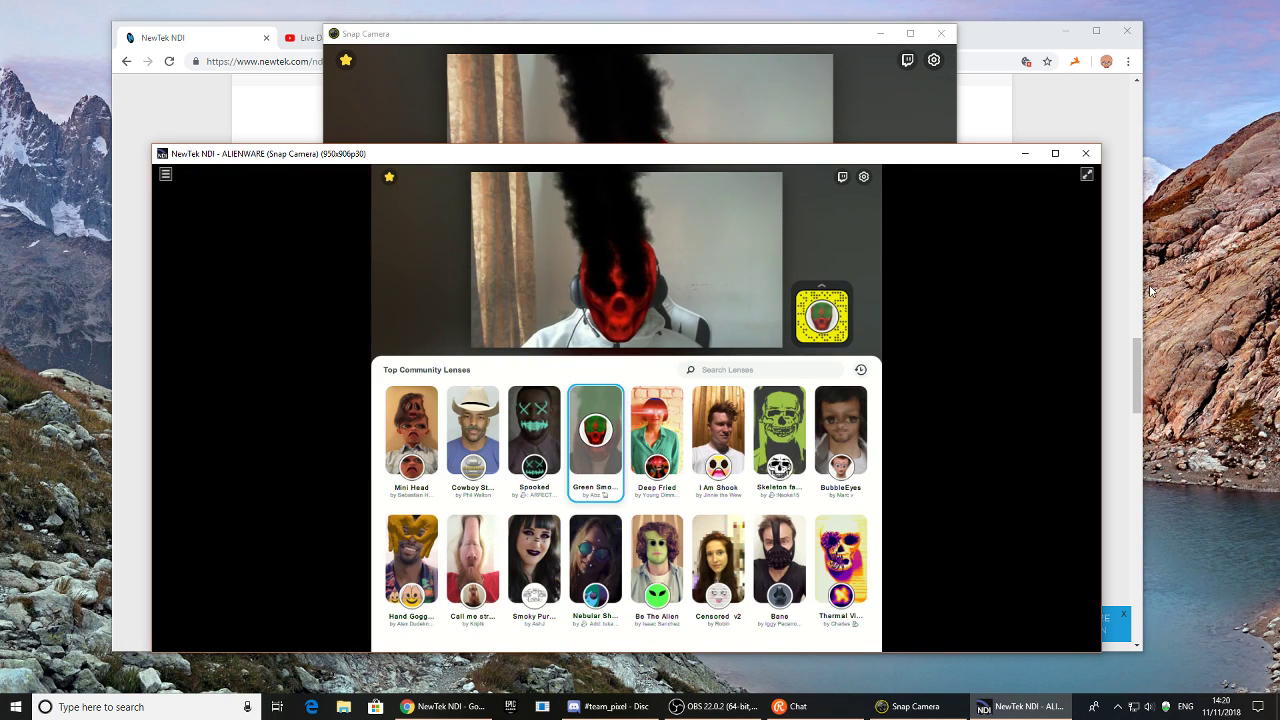
pyautogui.moveTo(1101, 290); pyautogui.dragTo(1094, 318)
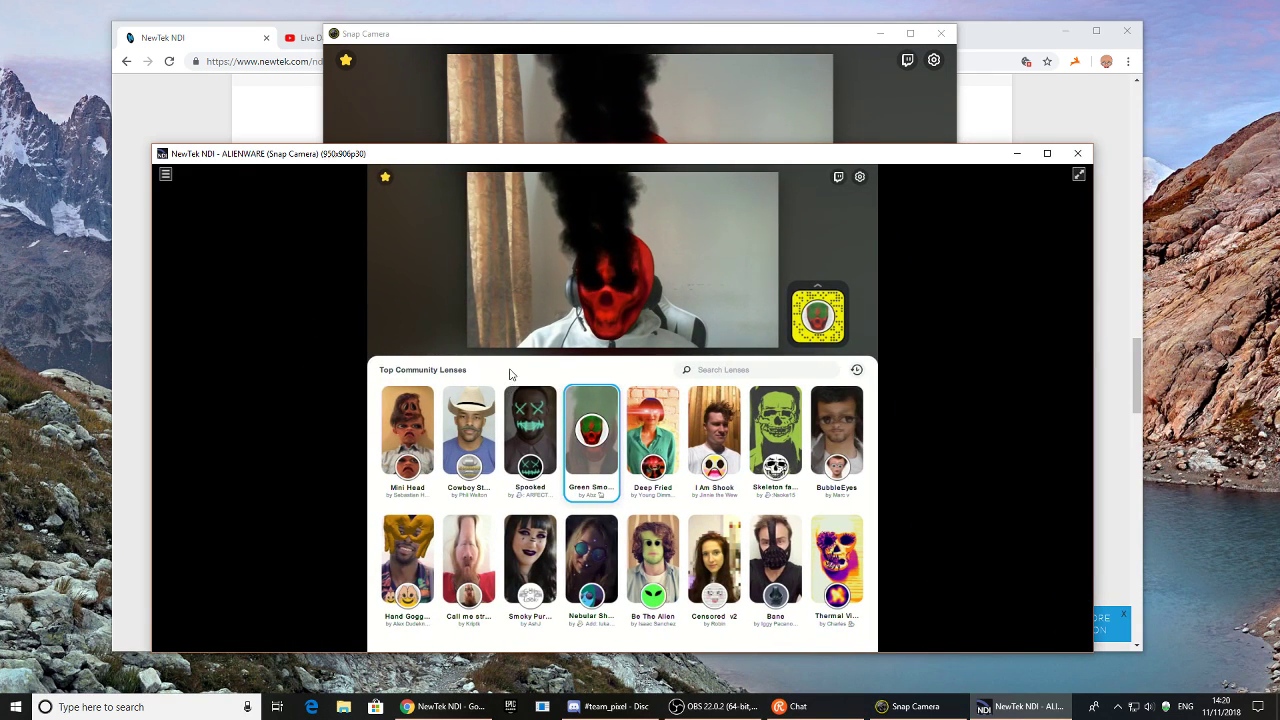
# Launch the Ventuz Configuration Editor and open the snaptest audio/video configuration
pyautogui.click(17, 708)
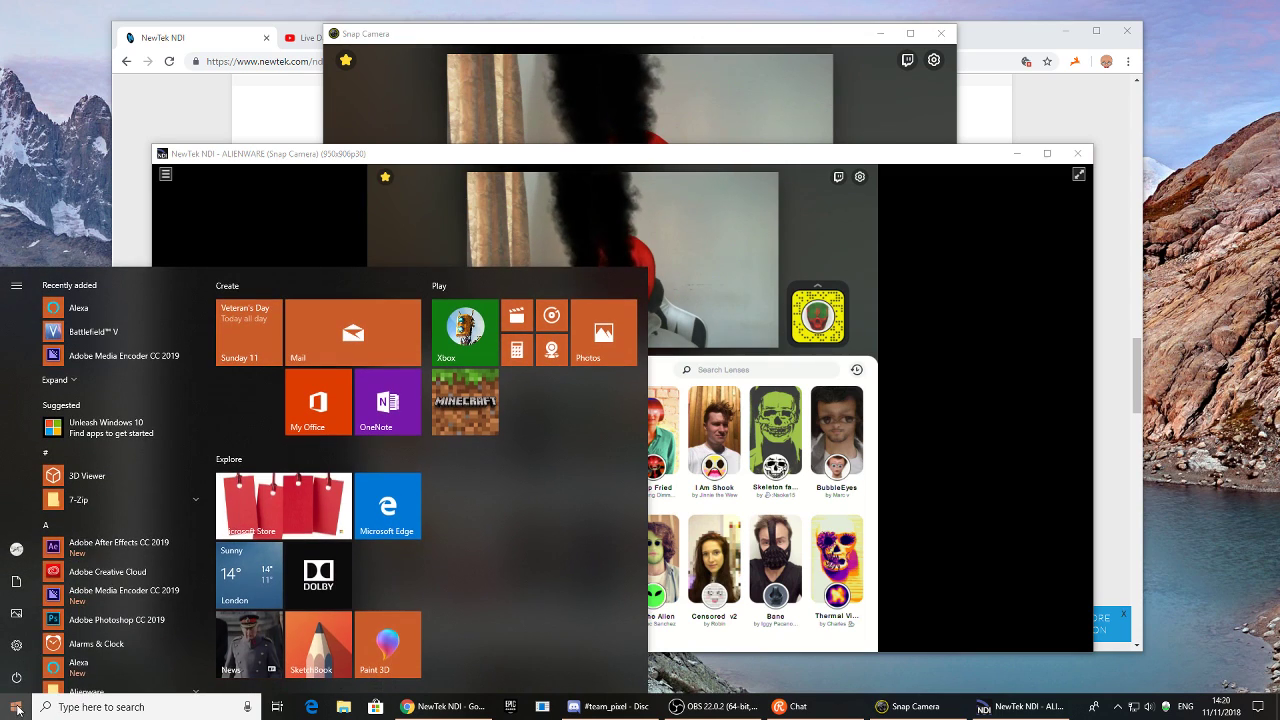
pyautogui.write('ve')
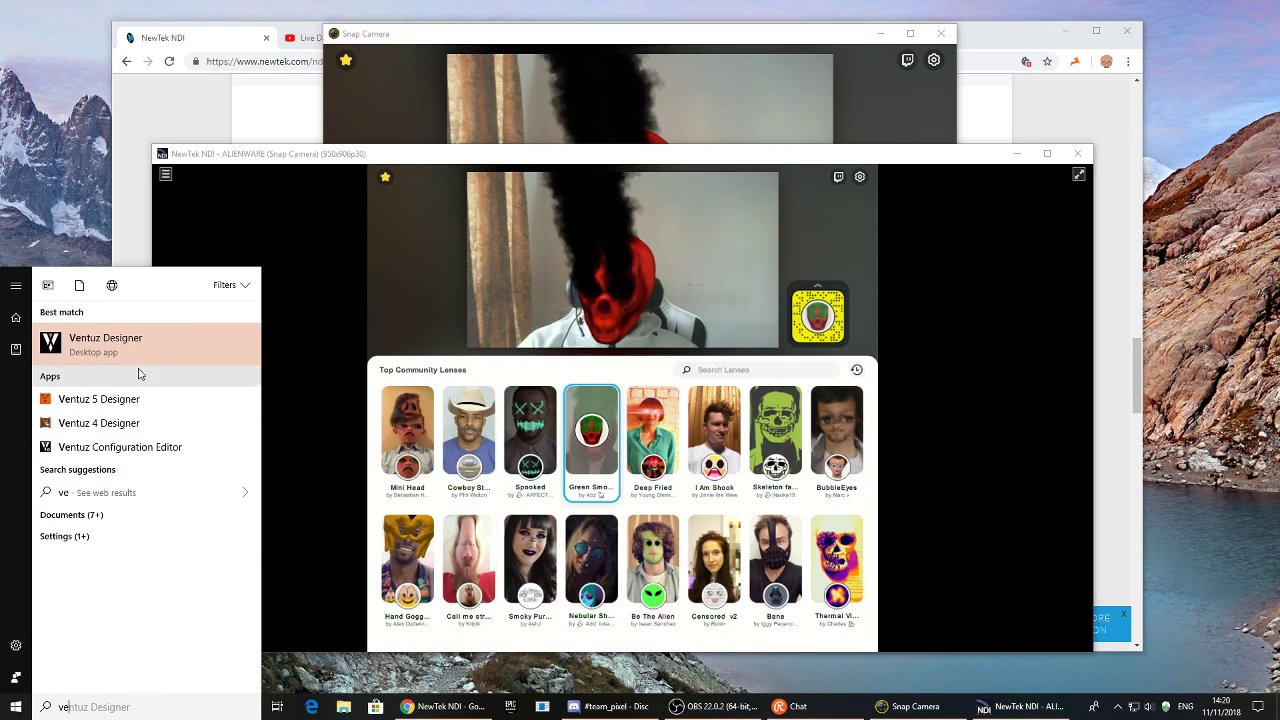
pyautogui.click(129, 448)
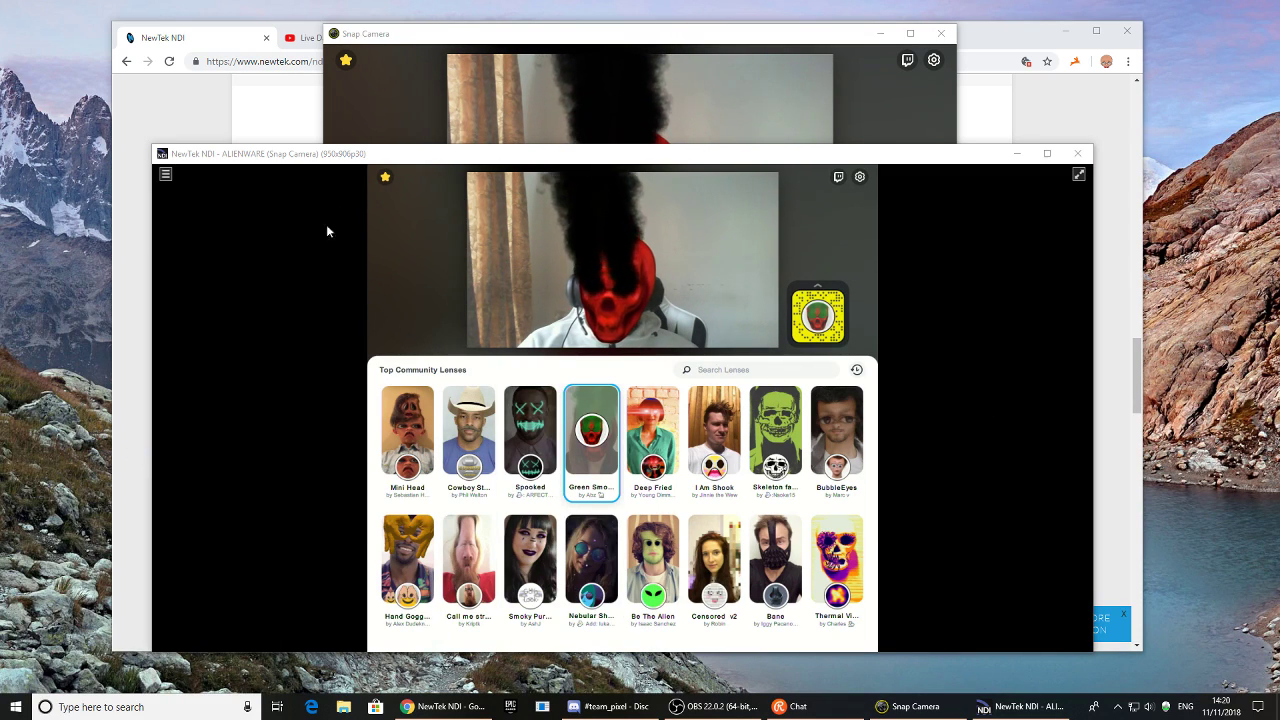
pyautogui.click(531, 258)
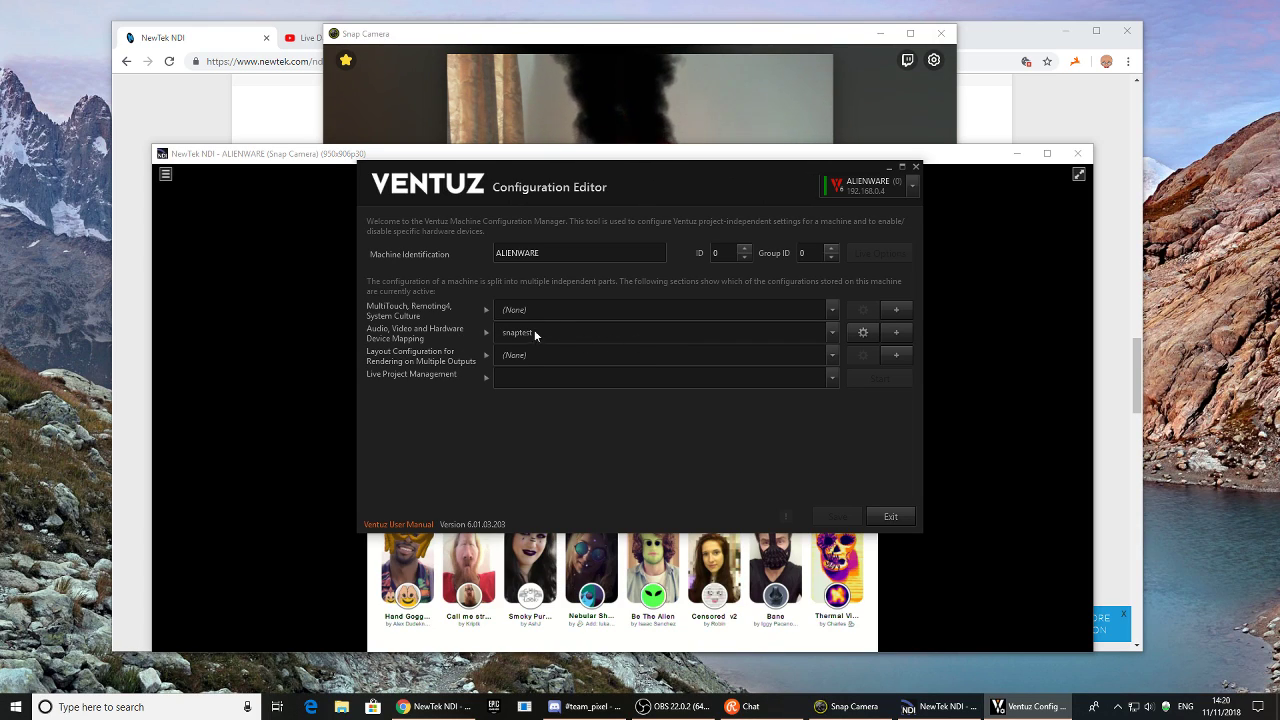
pyautogui.click(897, 333)
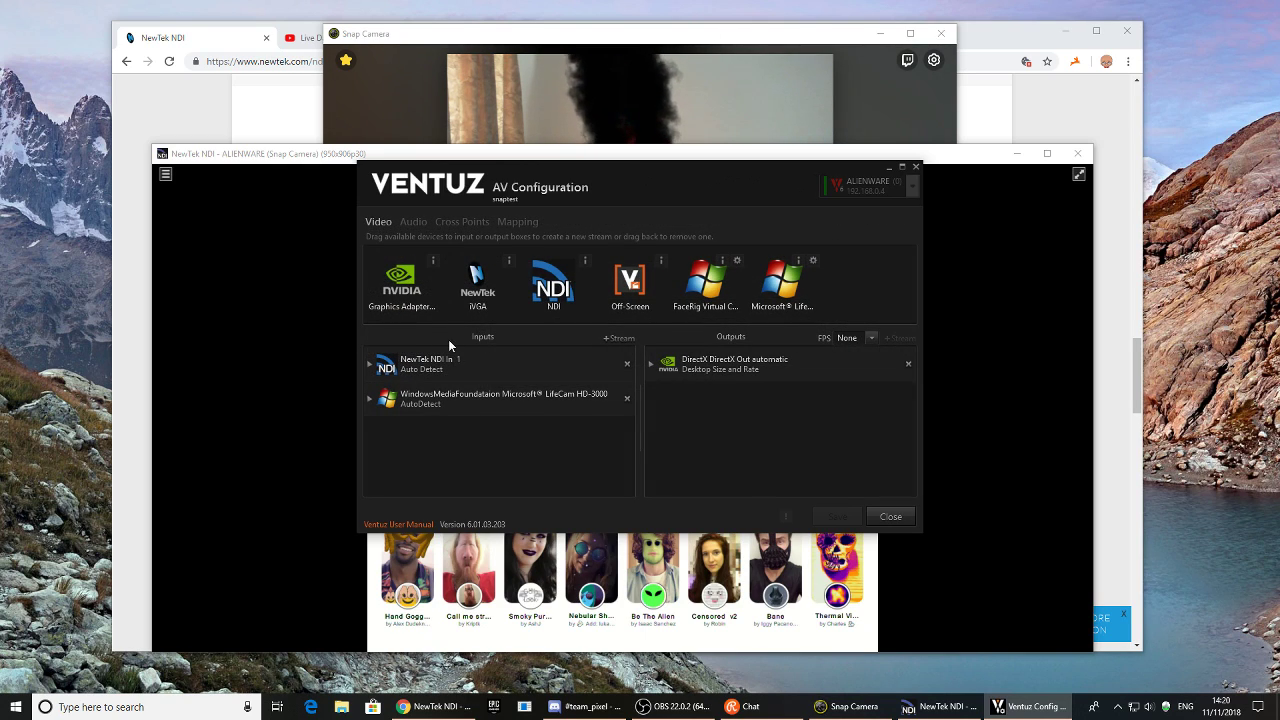
# Remove both existing inputs, NewTek NDI In 1 and the LifeCam
pyautogui.click(627, 364)
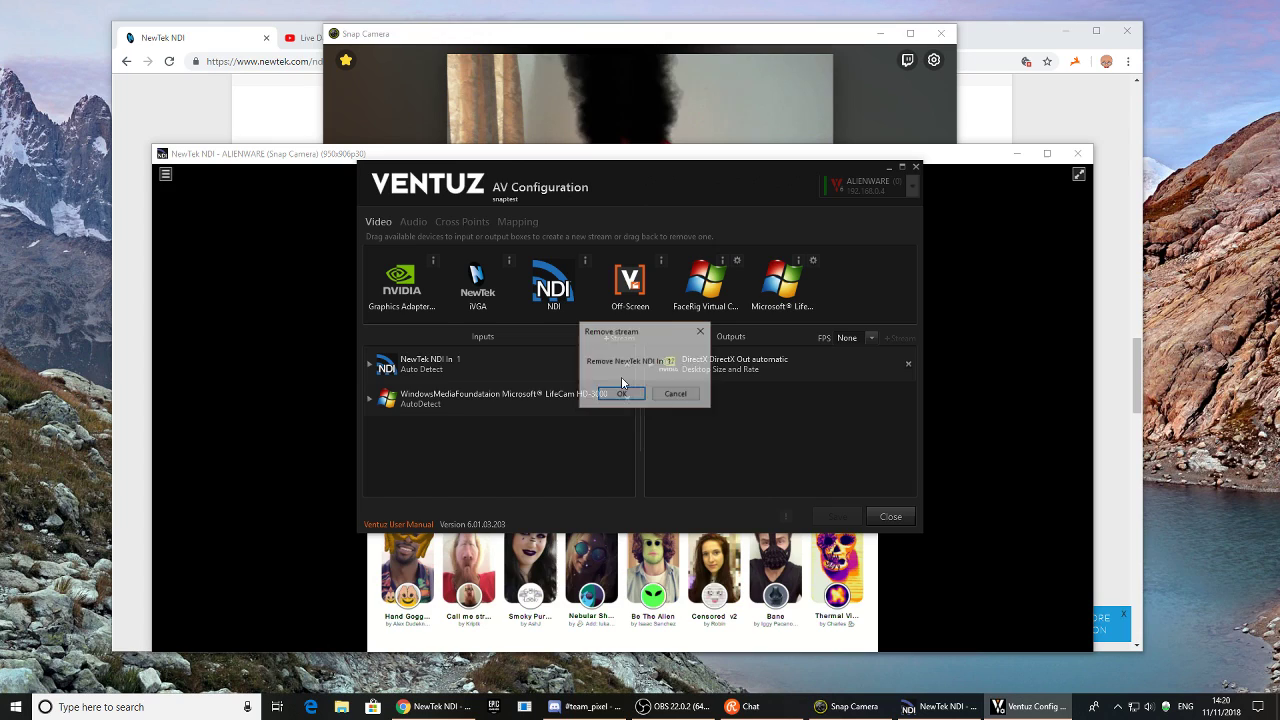
pyautogui.click(620, 398)
pyautogui.click(627, 366)
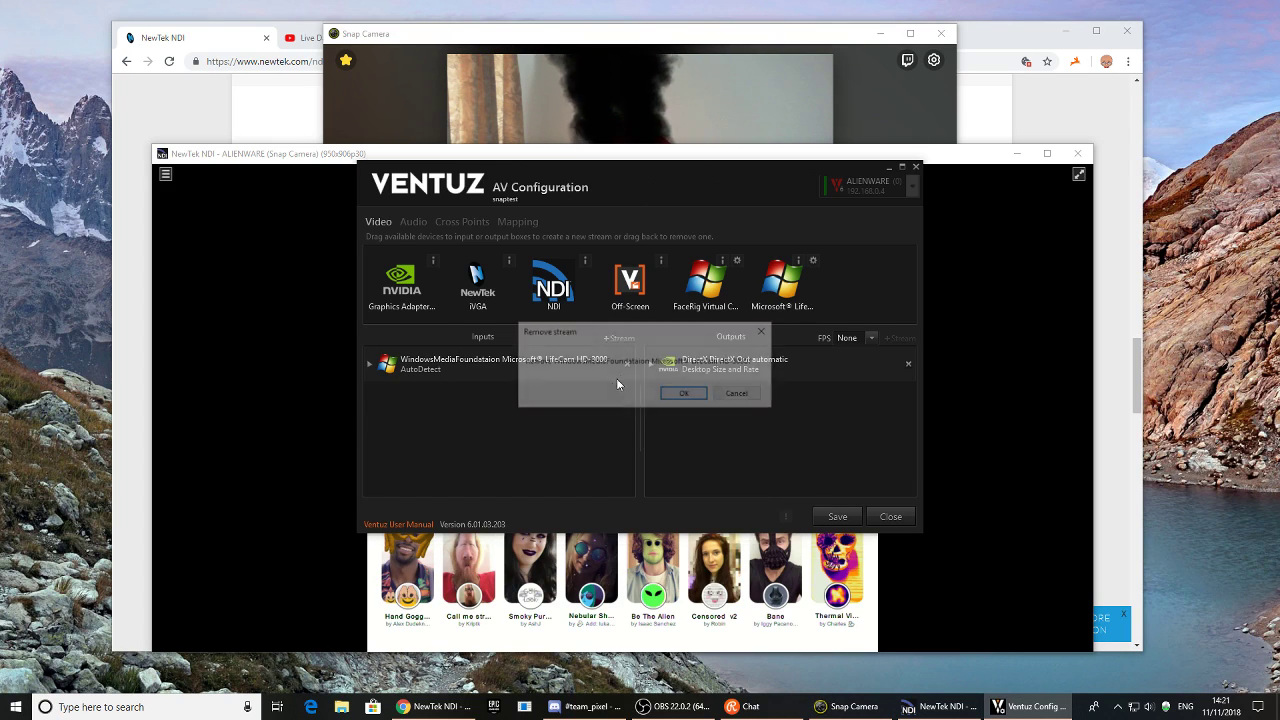
pyautogui.click(678, 395)
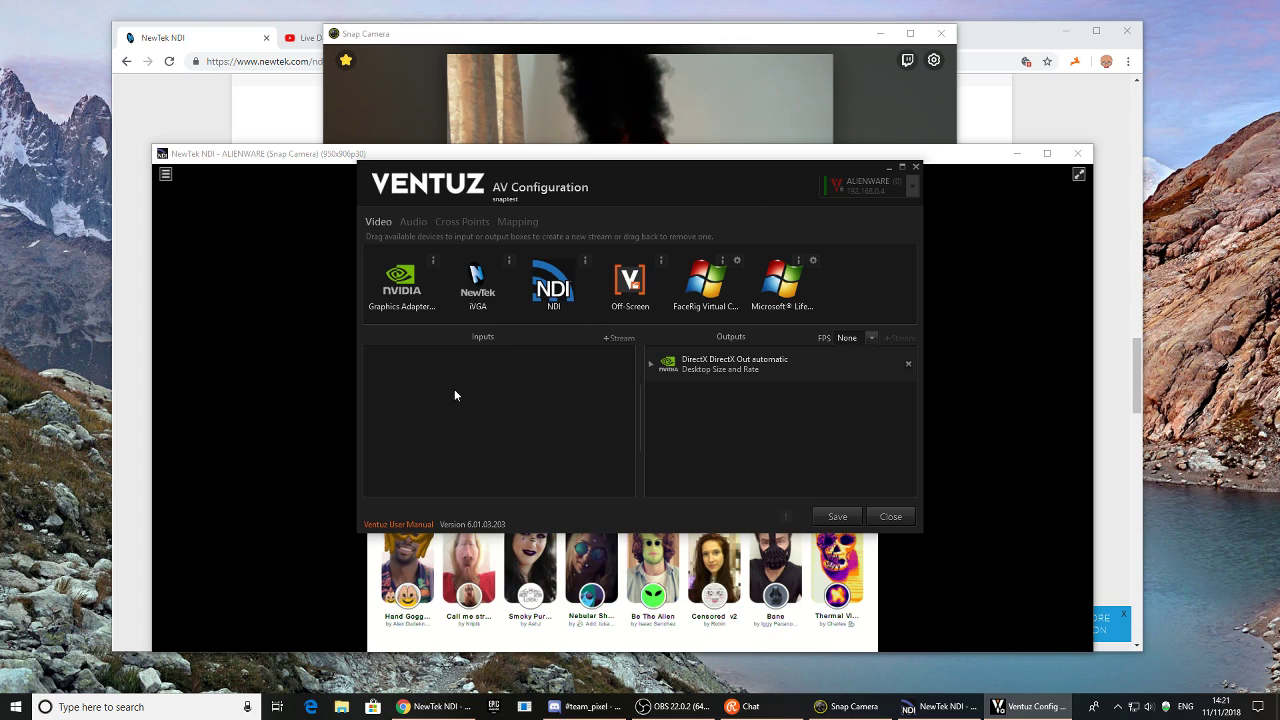
# Add a new NDI input on port In 1, then add and remove a LifeCam input
pyautogui.moveTo(543, 282); pyautogui.dragTo(492, 396)
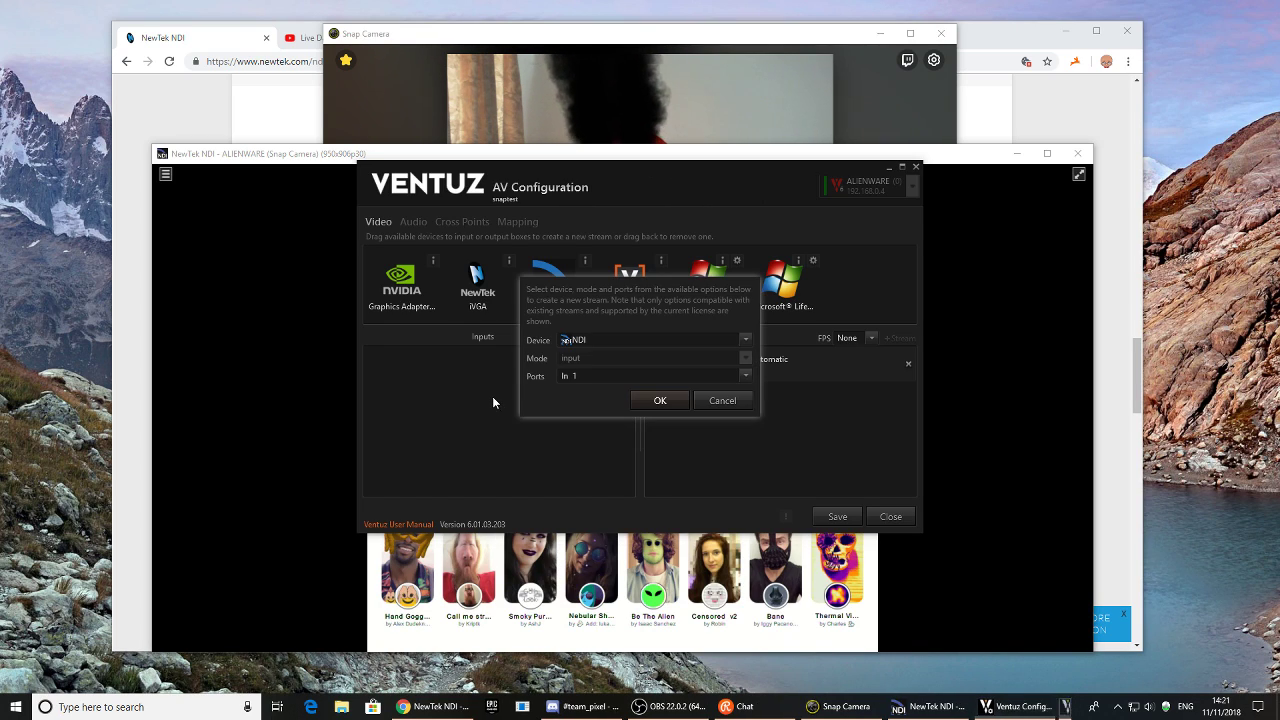
pyautogui.click(655, 400)
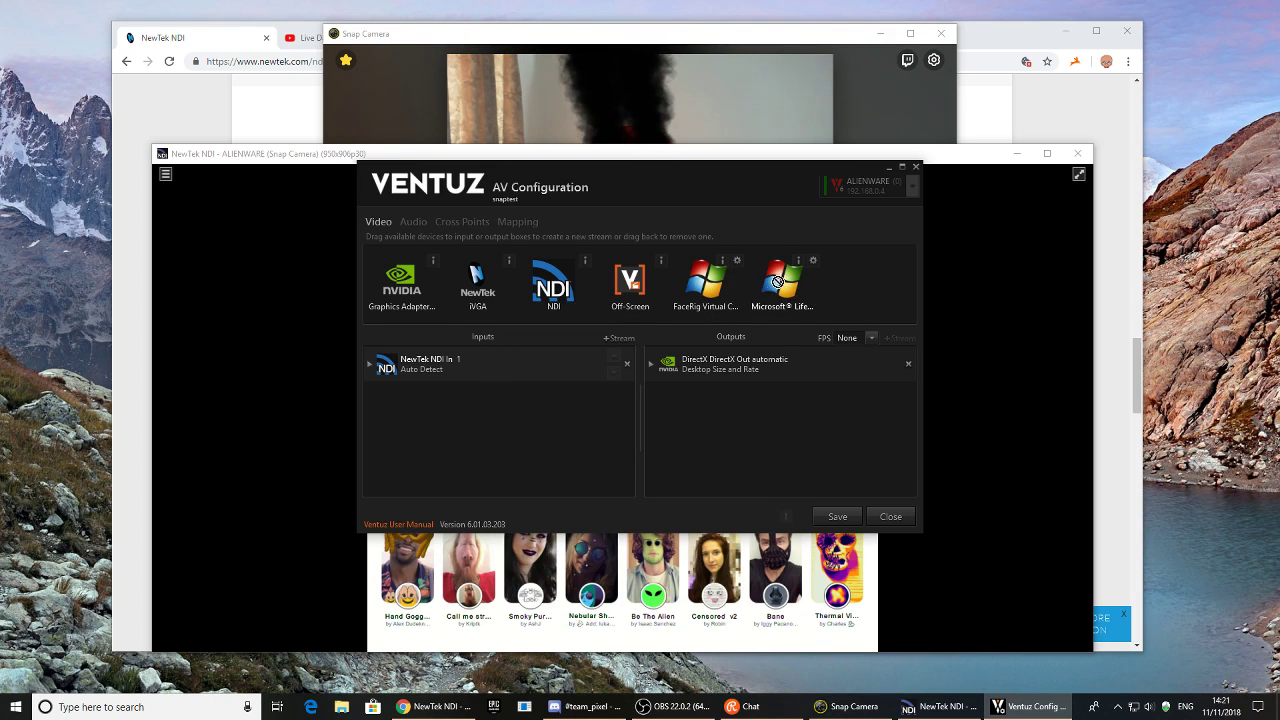
pyautogui.moveTo(472, 428); pyautogui.dragTo(465, 434)
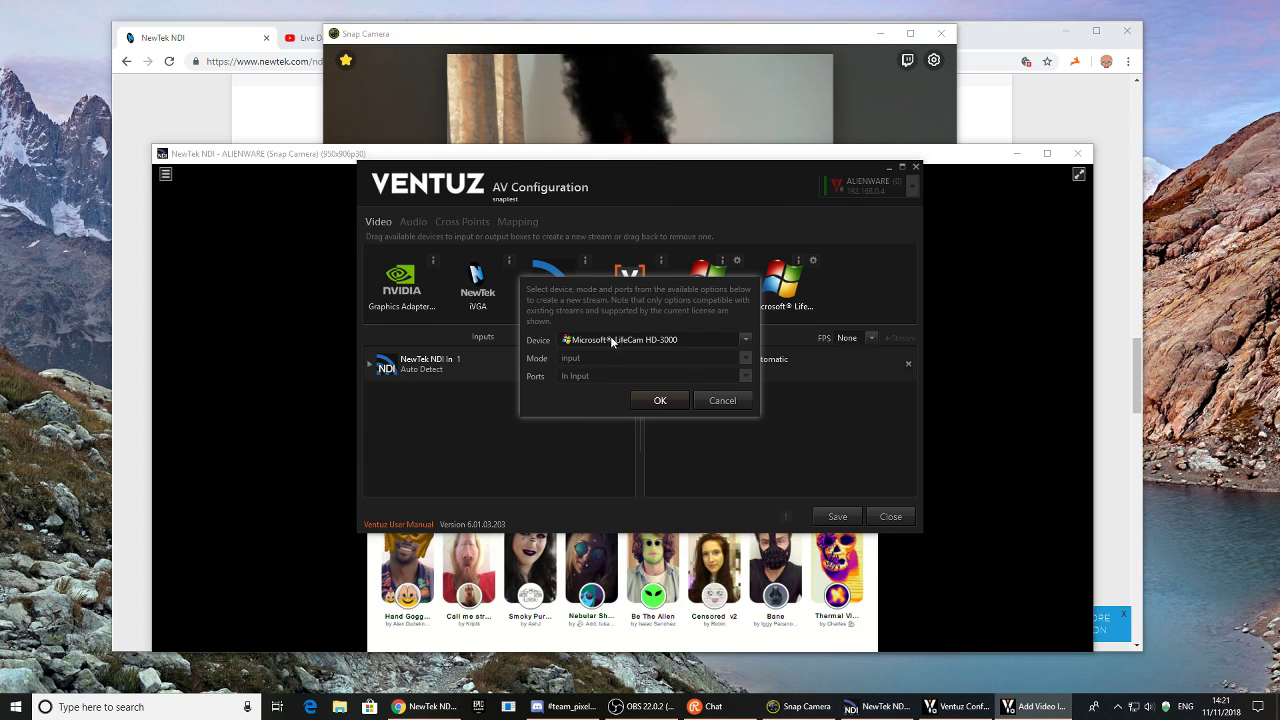
pyautogui.click(659, 400)
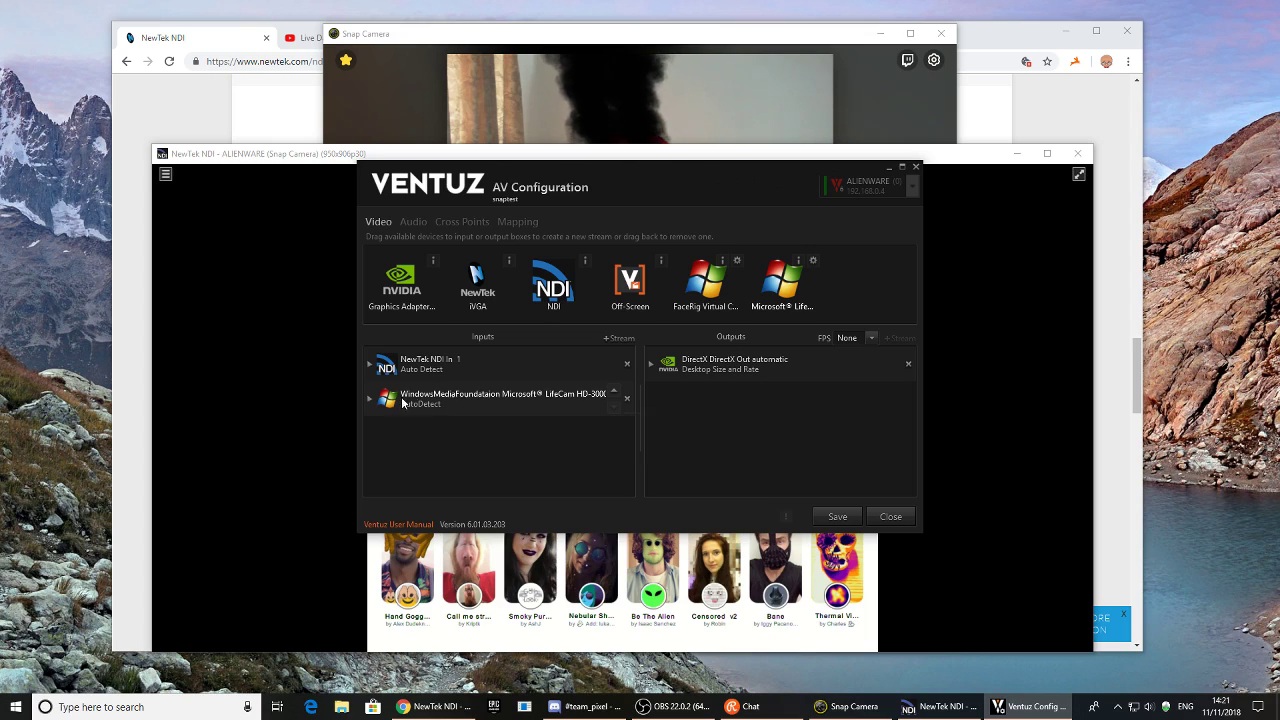
pyautogui.click(629, 399)
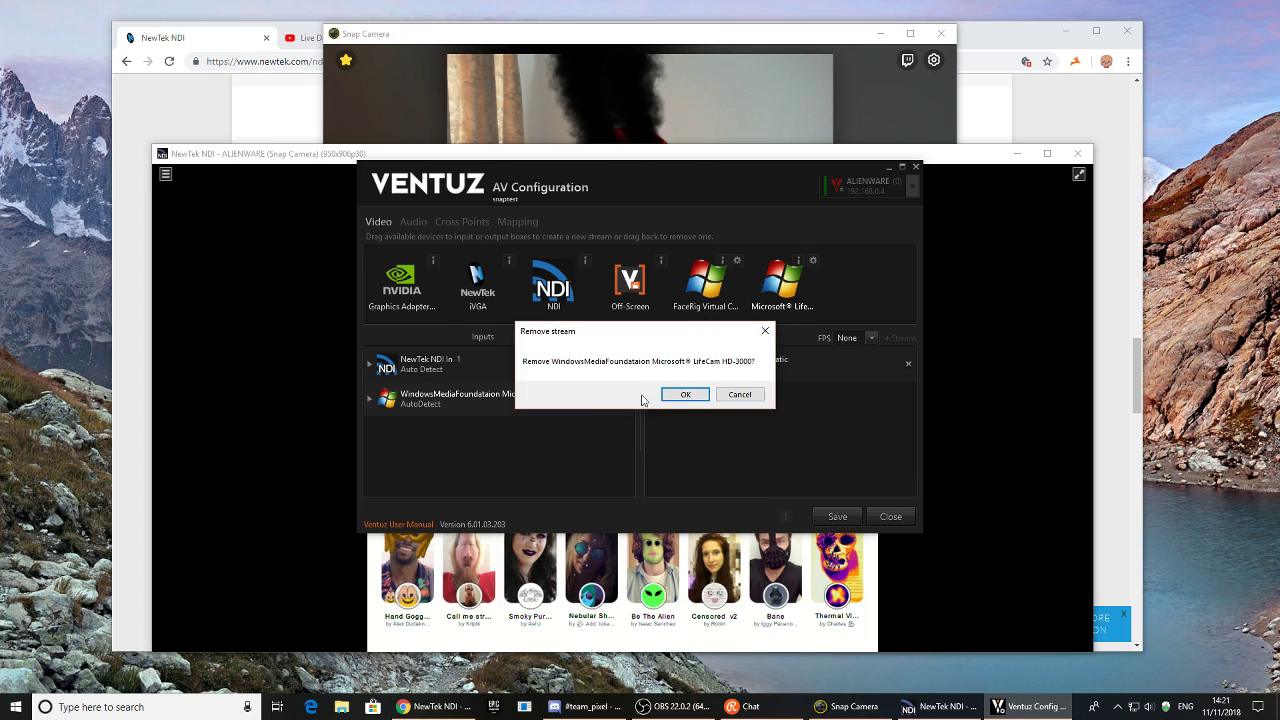
pyautogui.click(683, 400)
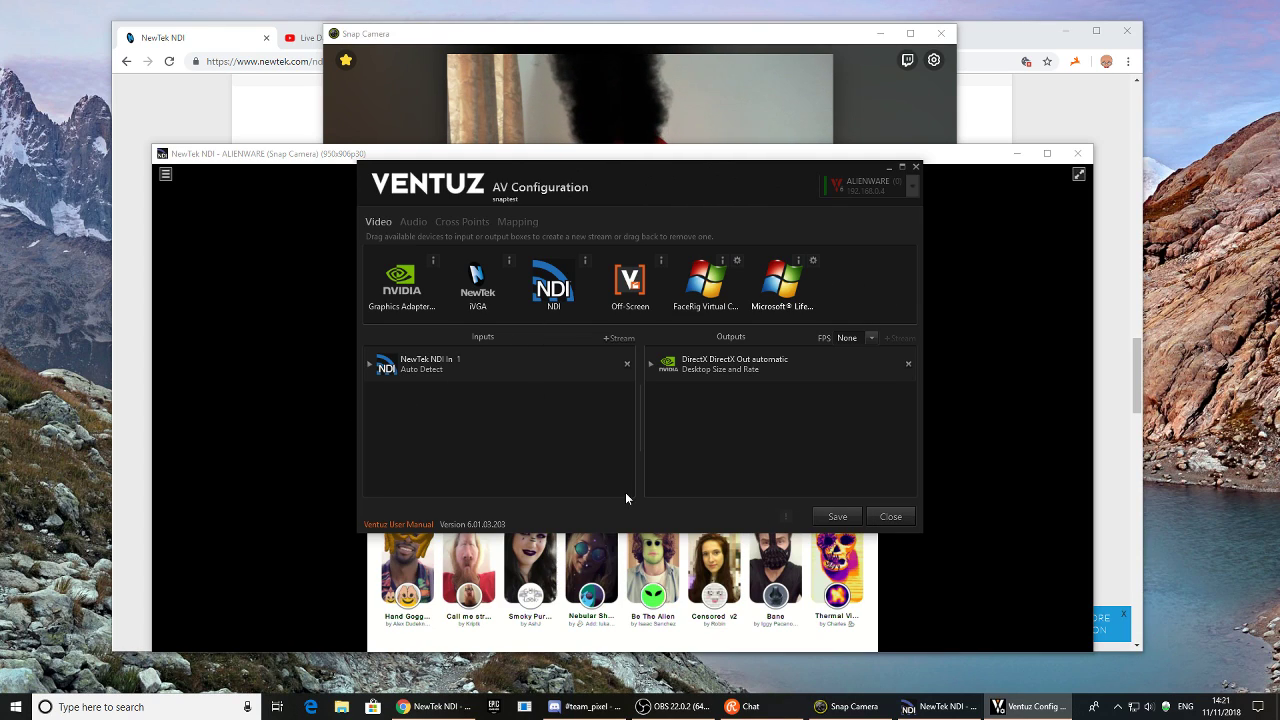
# Set the NewTek NDI In 1 input's Video Source to 'ALIENWARE (Snap Camera)'
pyautogui.click(370, 365)
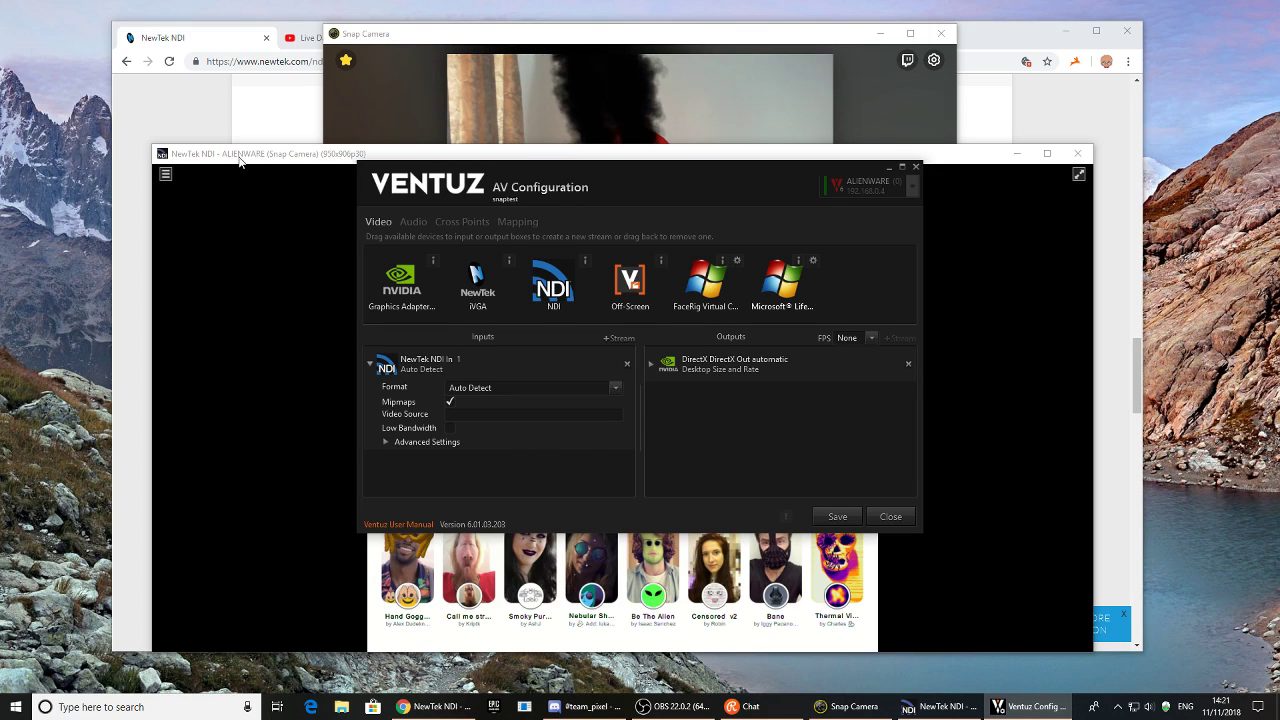
pyautogui.click(474, 416)
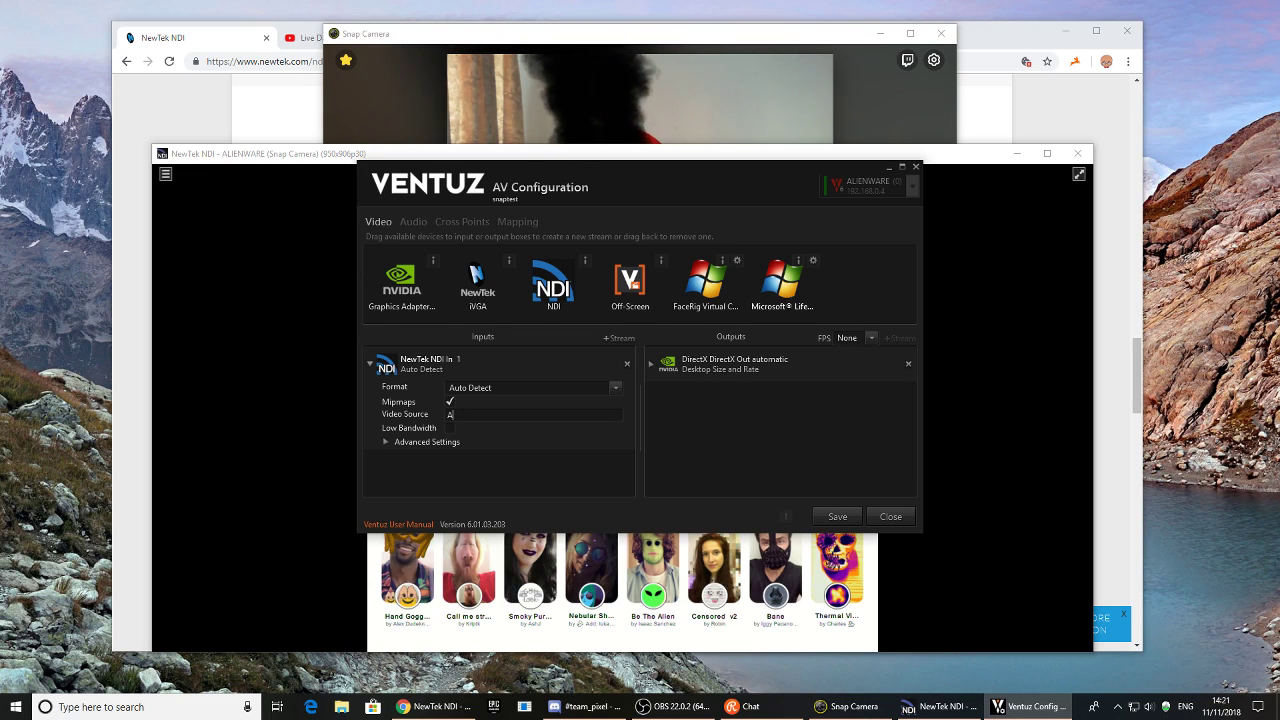
pyautogui.write('ALIENWARE')
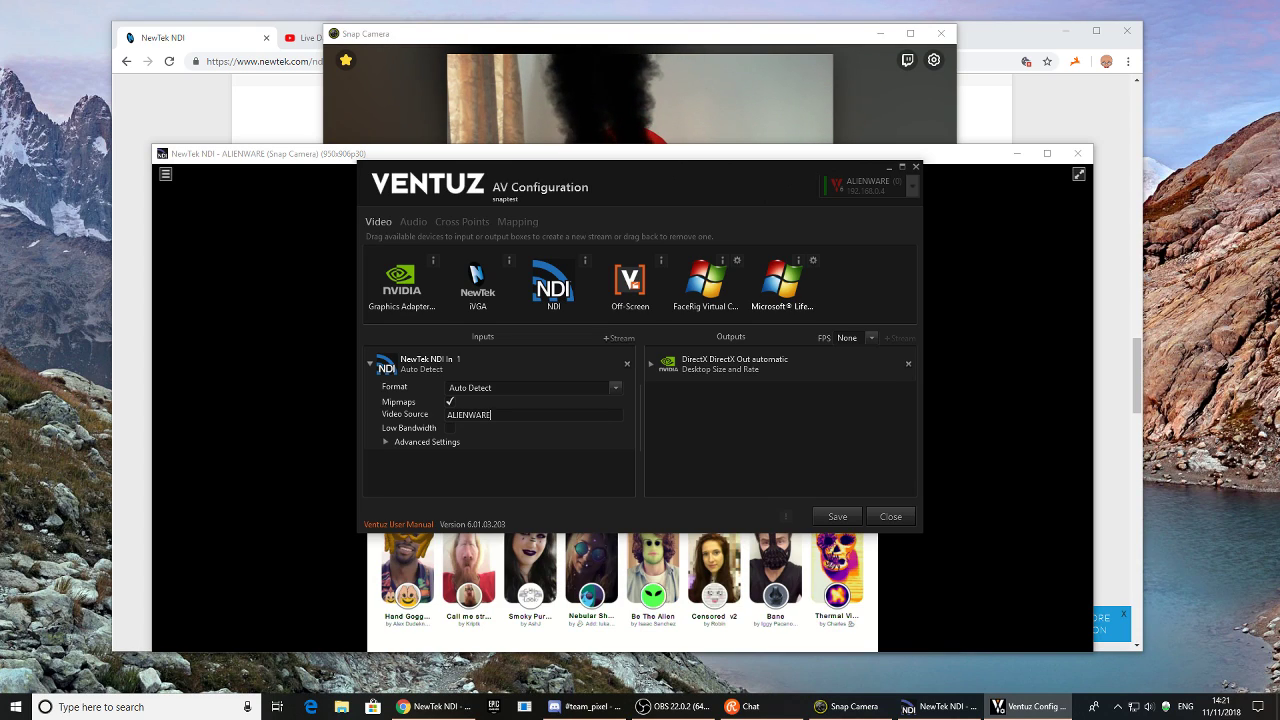
pyautogui.write(' (Snap Cam')
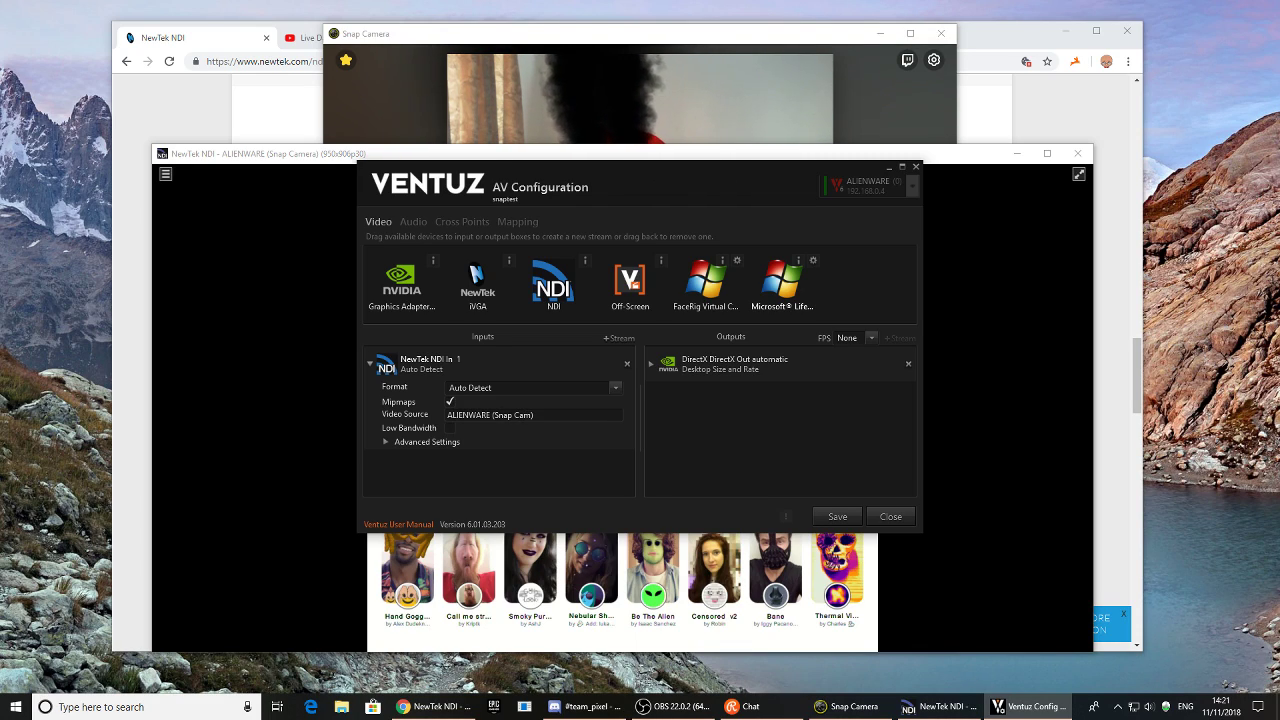
pyautogui.write('a')
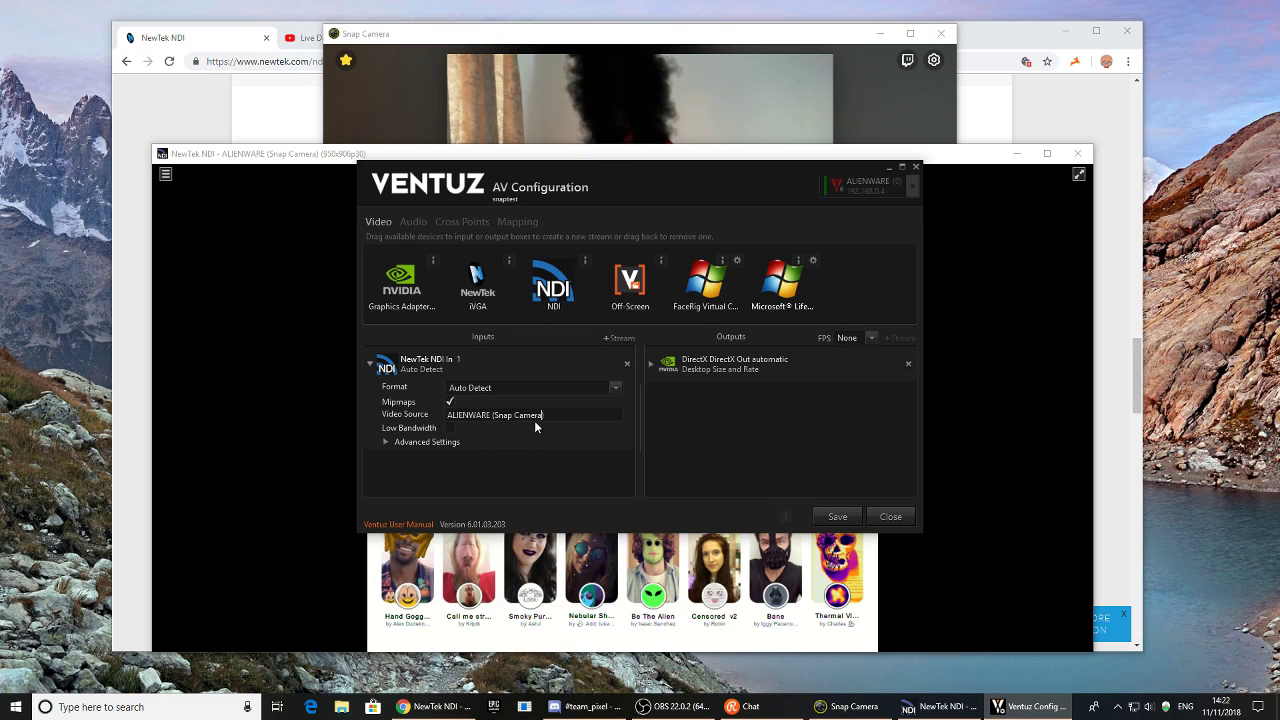
pyautogui.write(')')
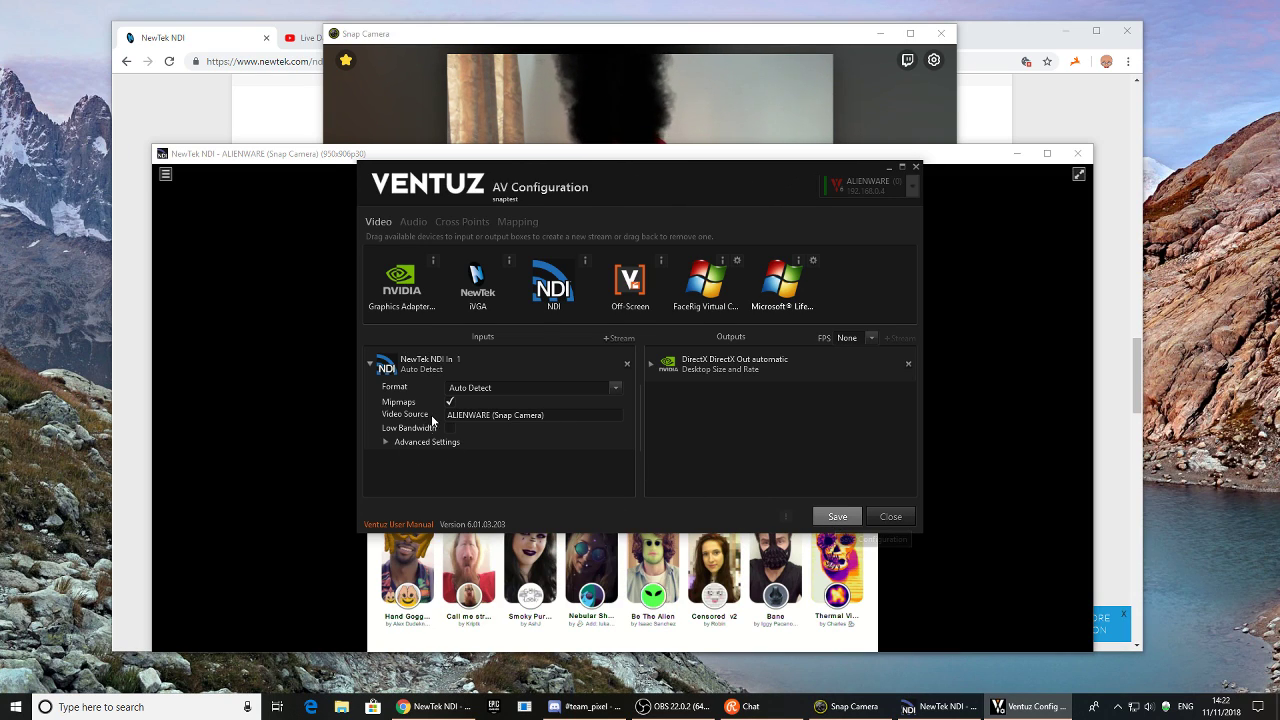
# Exit the Configuration Editor and launch Ventuz Designer via a 'ventu' Start search
pyautogui.click(899, 518)
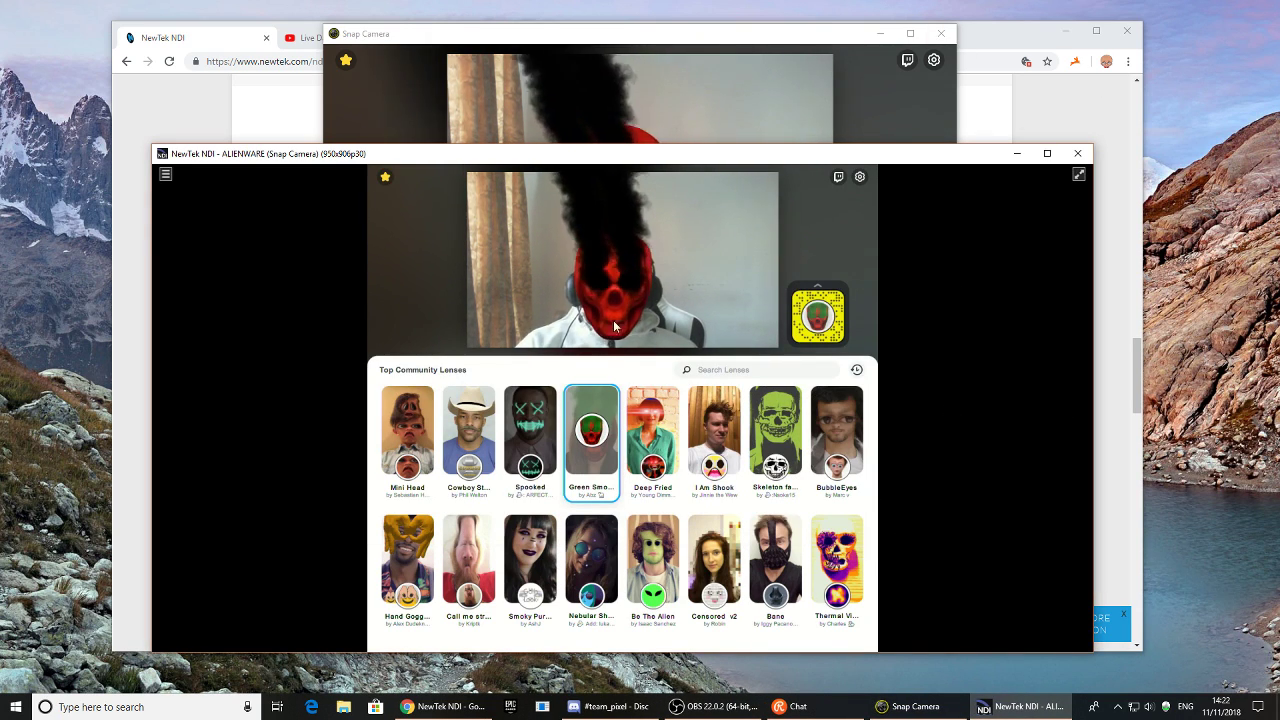
pyautogui.press('super')
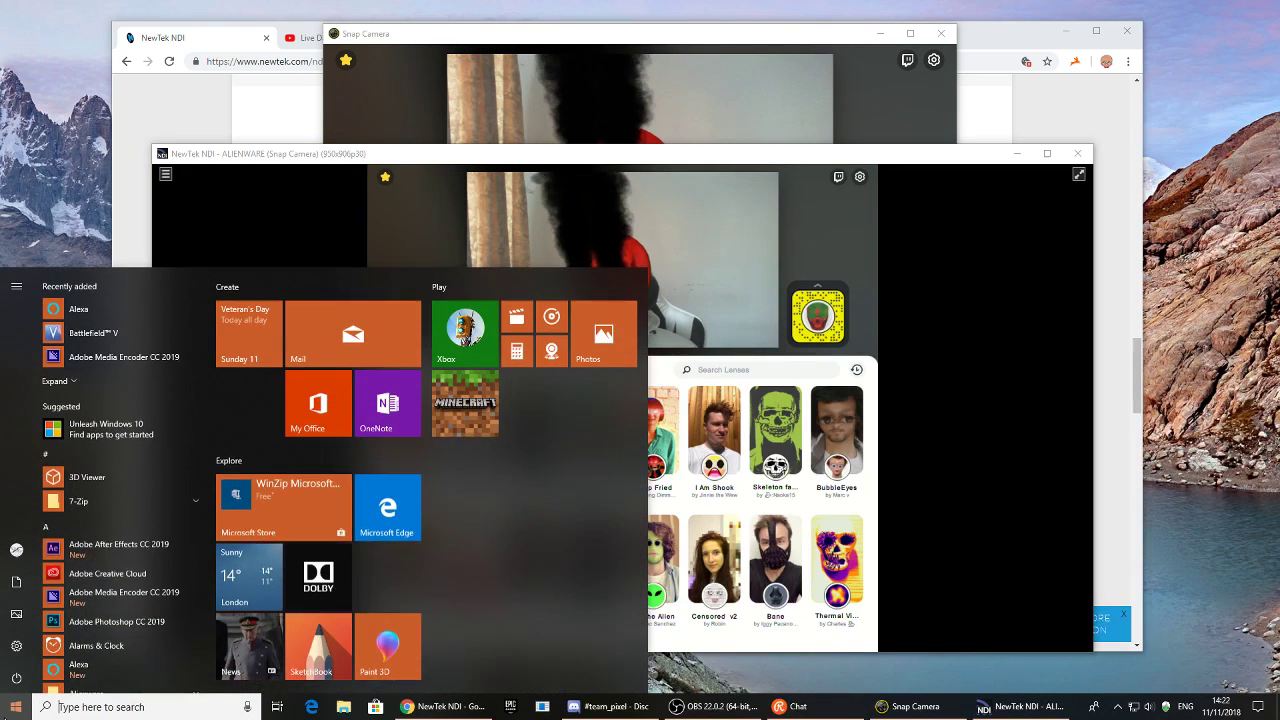
pyautogui.write('ventu')
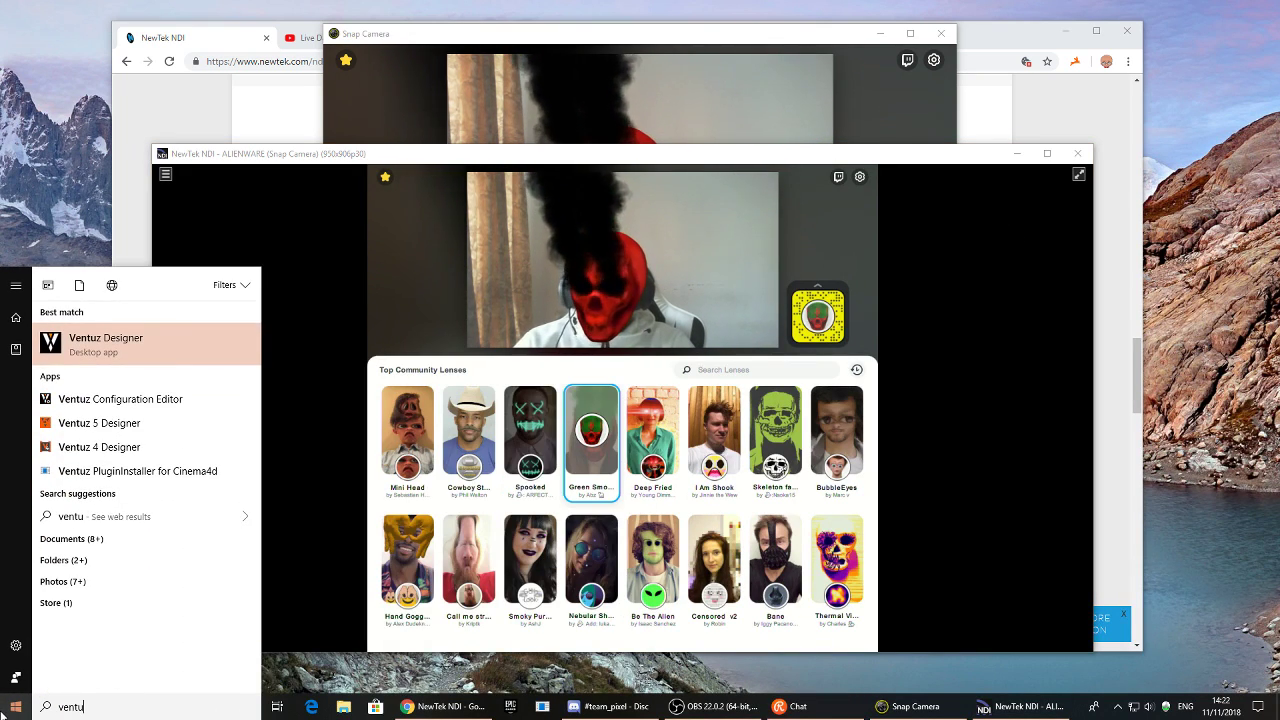
pyautogui.press('Escape')
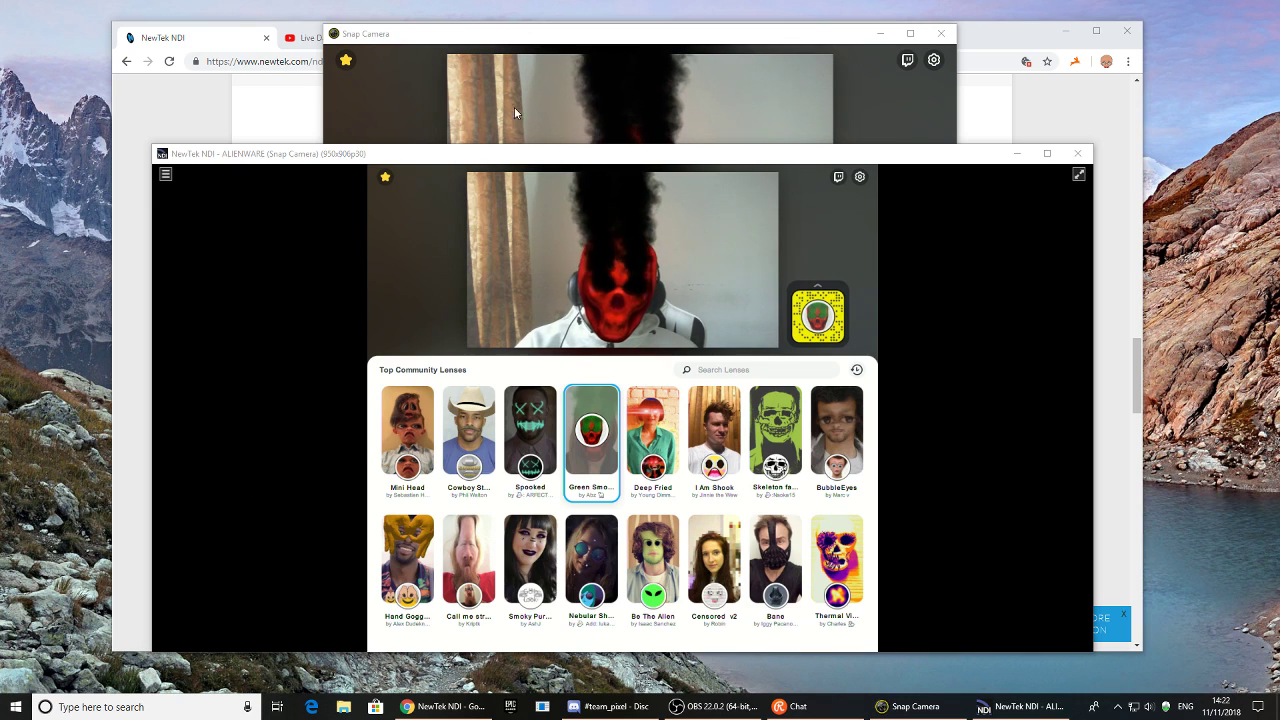
# Move the NDI viewer window aside and open a new browser tab
pyautogui.moveTo(647, 157); pyautogui.dragTo(614, 136)
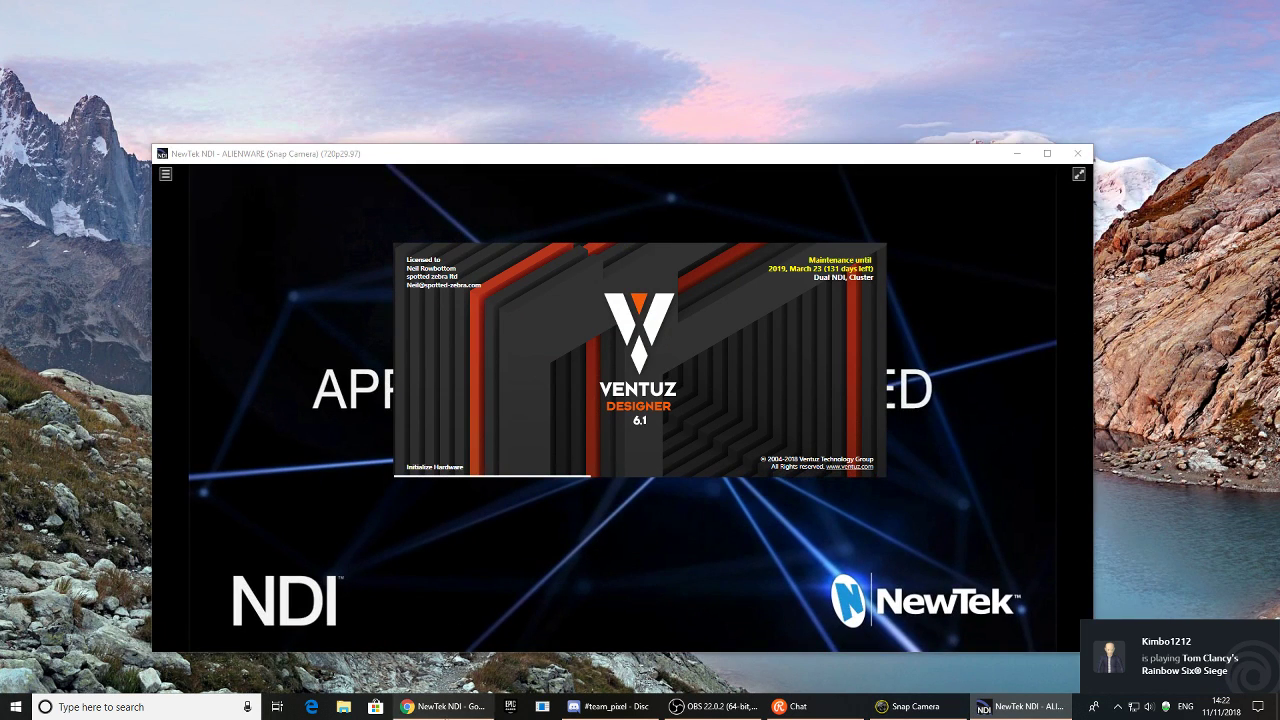
pyautogui.click(440, 706)
pyautogui.click(450, 38)
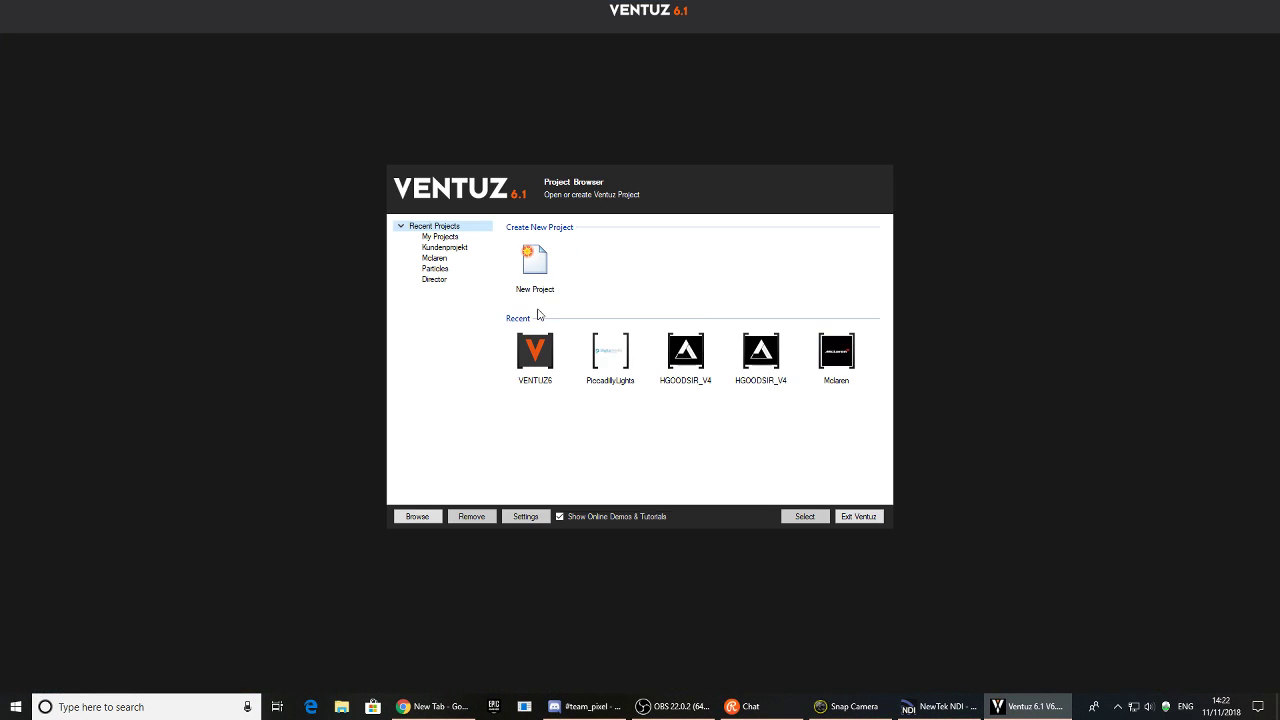
# Open the VENTUZ6 project and load the Snap Camera website in Chrome
pyautogui.doubleClick(535, 350)
pyautogui.click(428, 708)
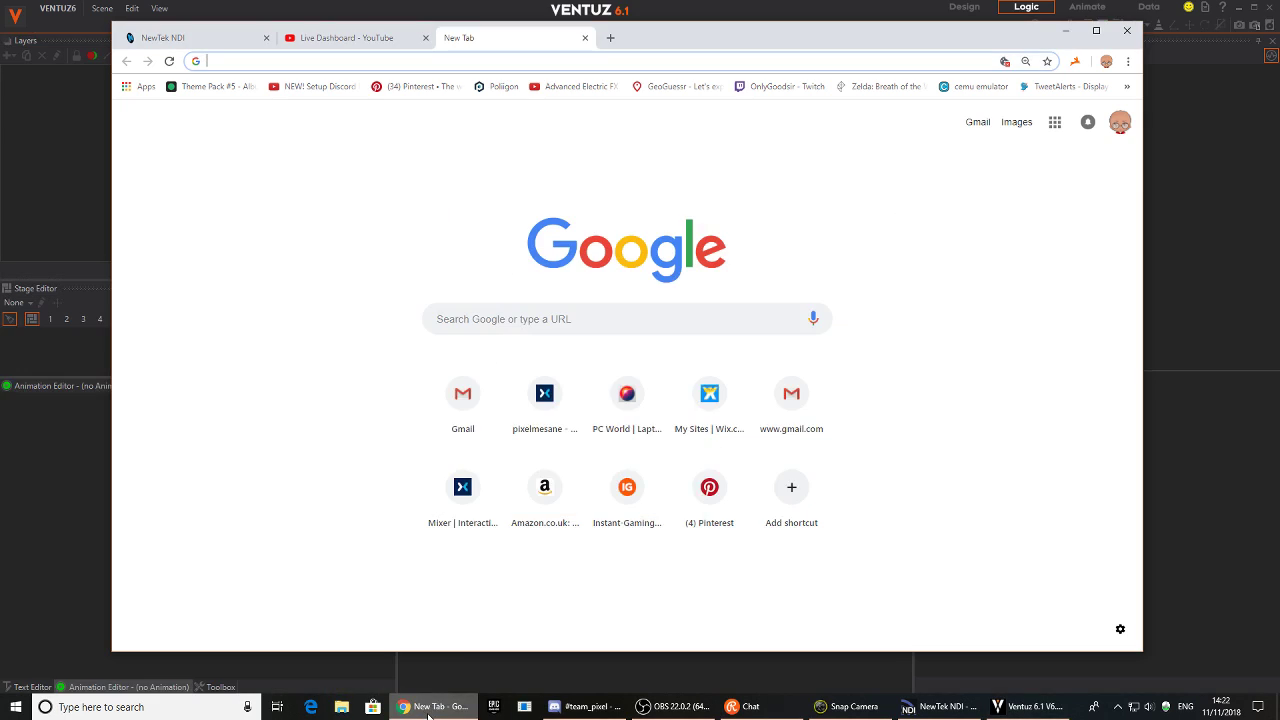
pyautogui.write('snapcamera.snapchat.com')
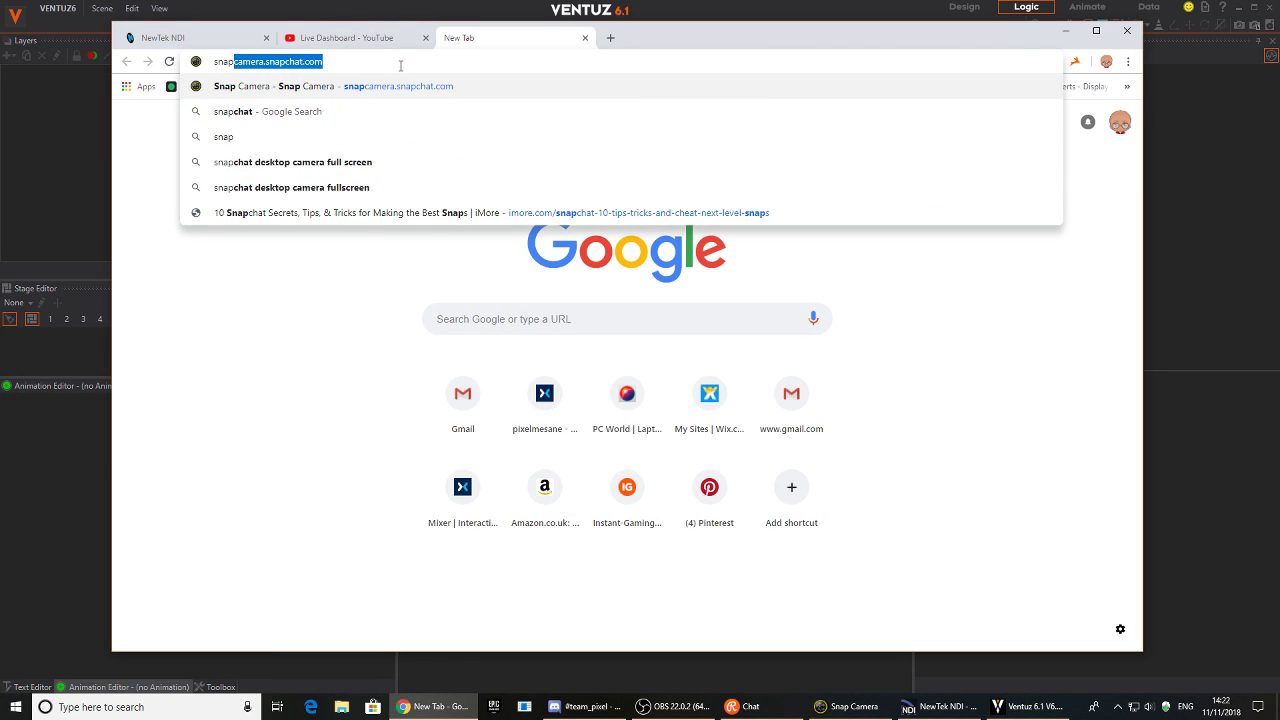
pyautogui.press('Return')
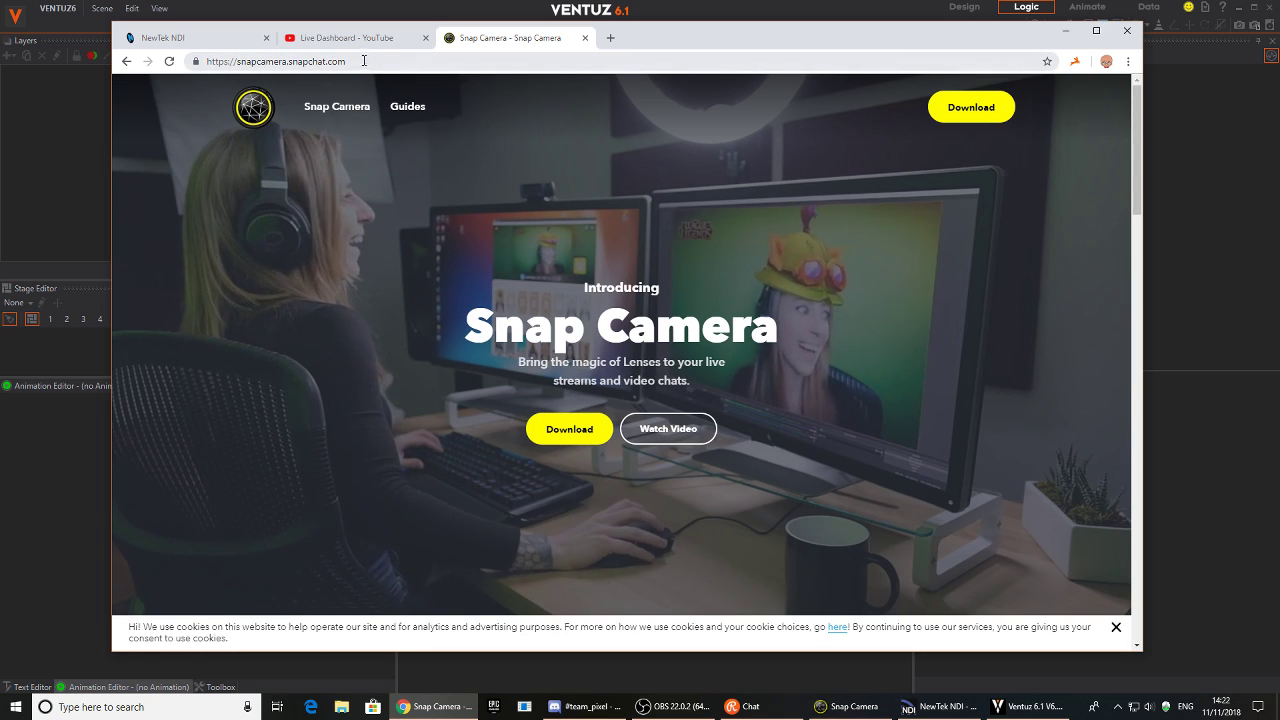
# Browse the Snap Camera site, then close its tab
pyautogui.click(238, 62)
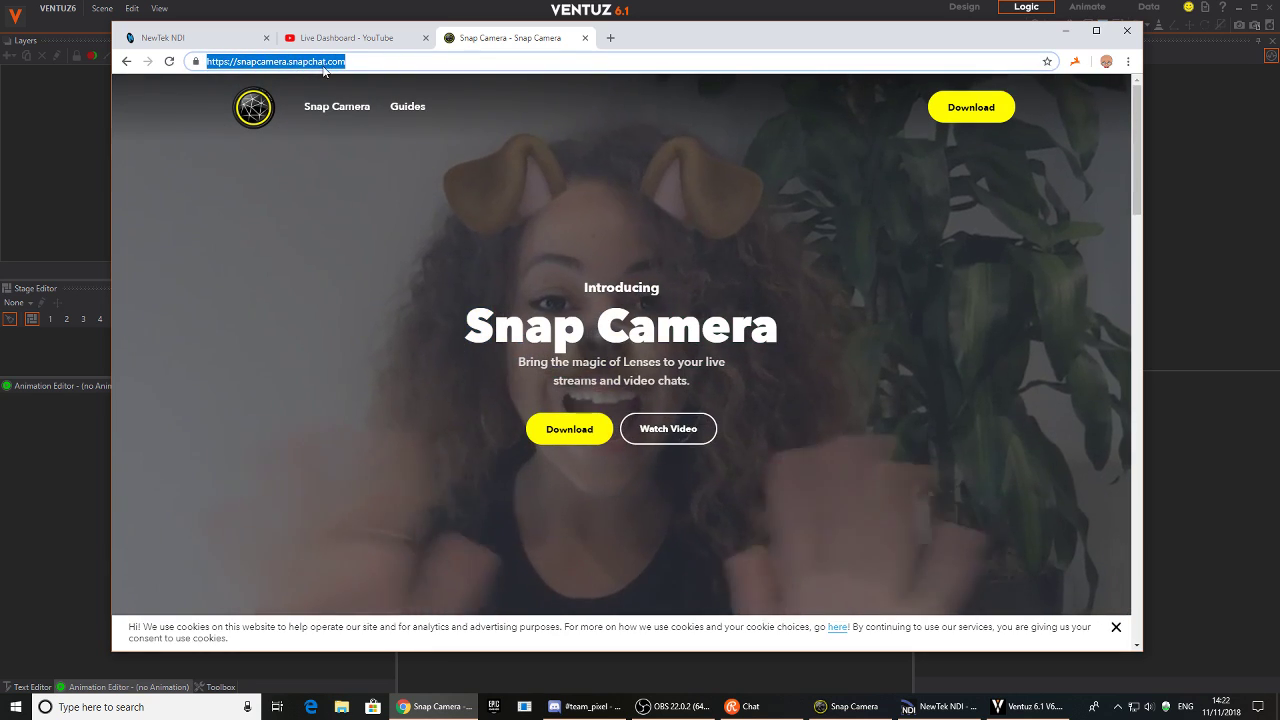
pyautogui.click(400, 150)
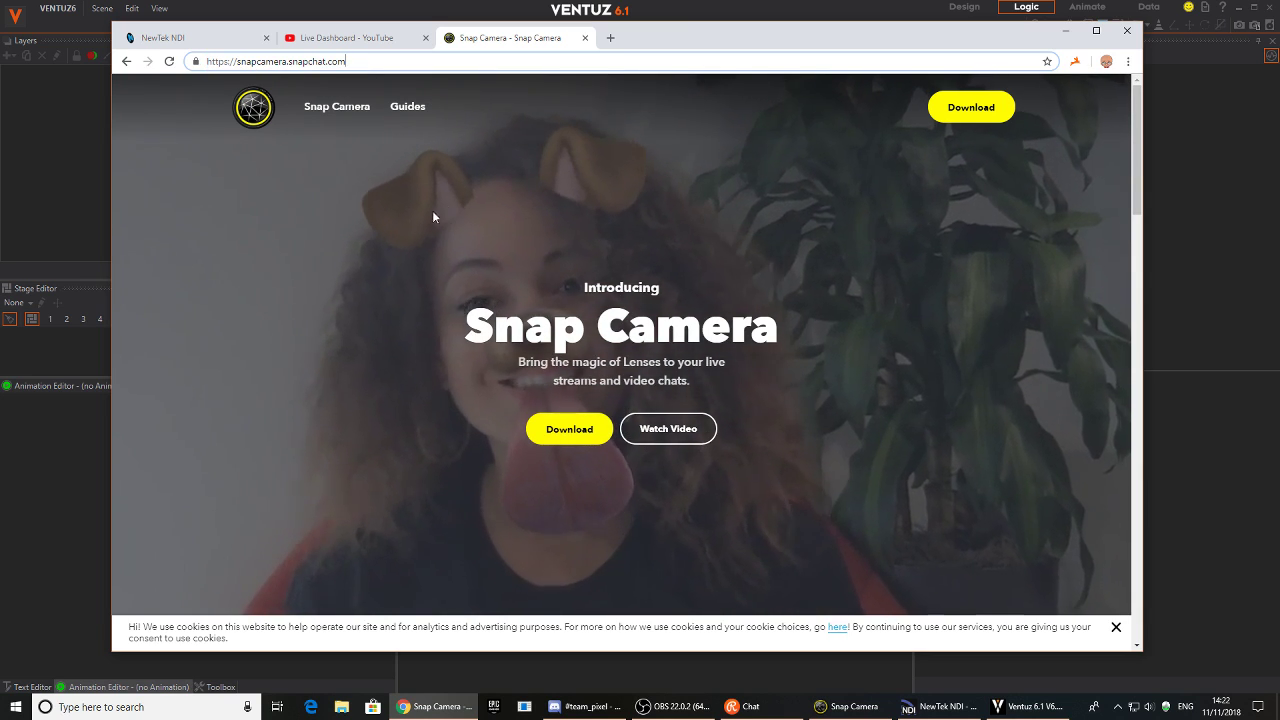
pyautogui.scroll(-3, 432, 340)
pyautogui.scroll(3, 431, 340)
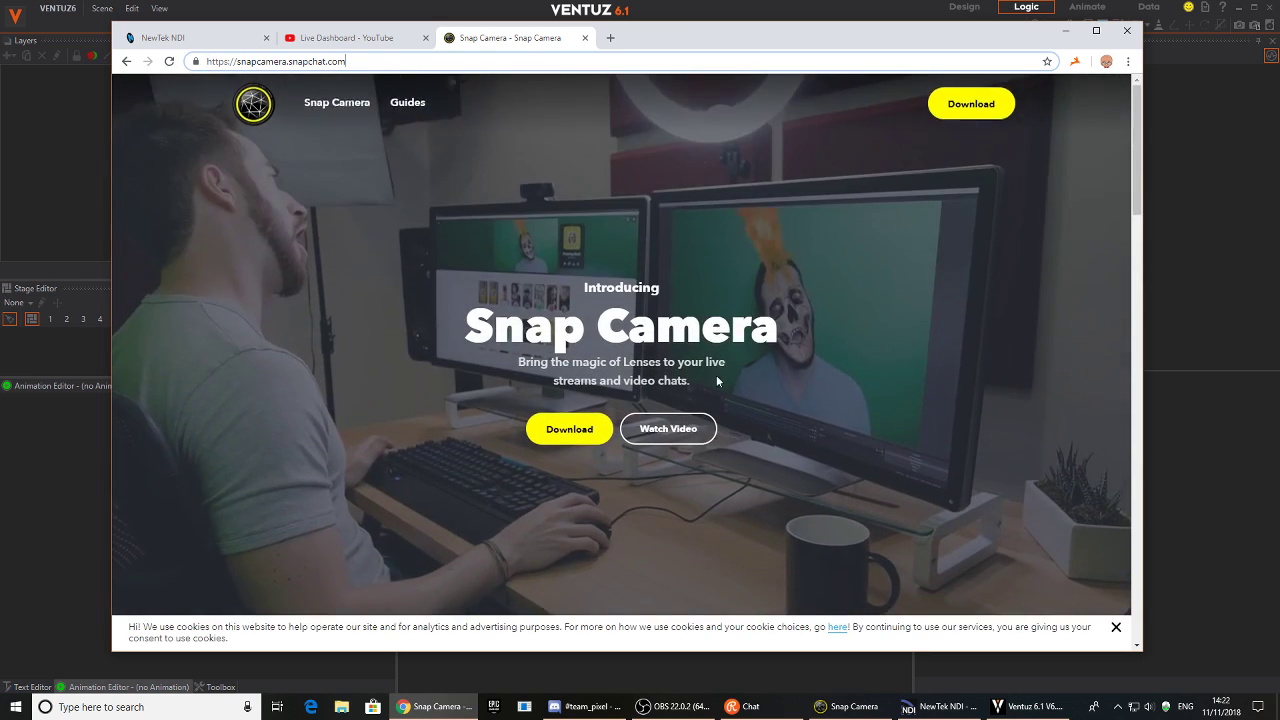
pyautogui.scroll(-15, 614, 316)
pyautogui.scroll(-5, 570, 342)
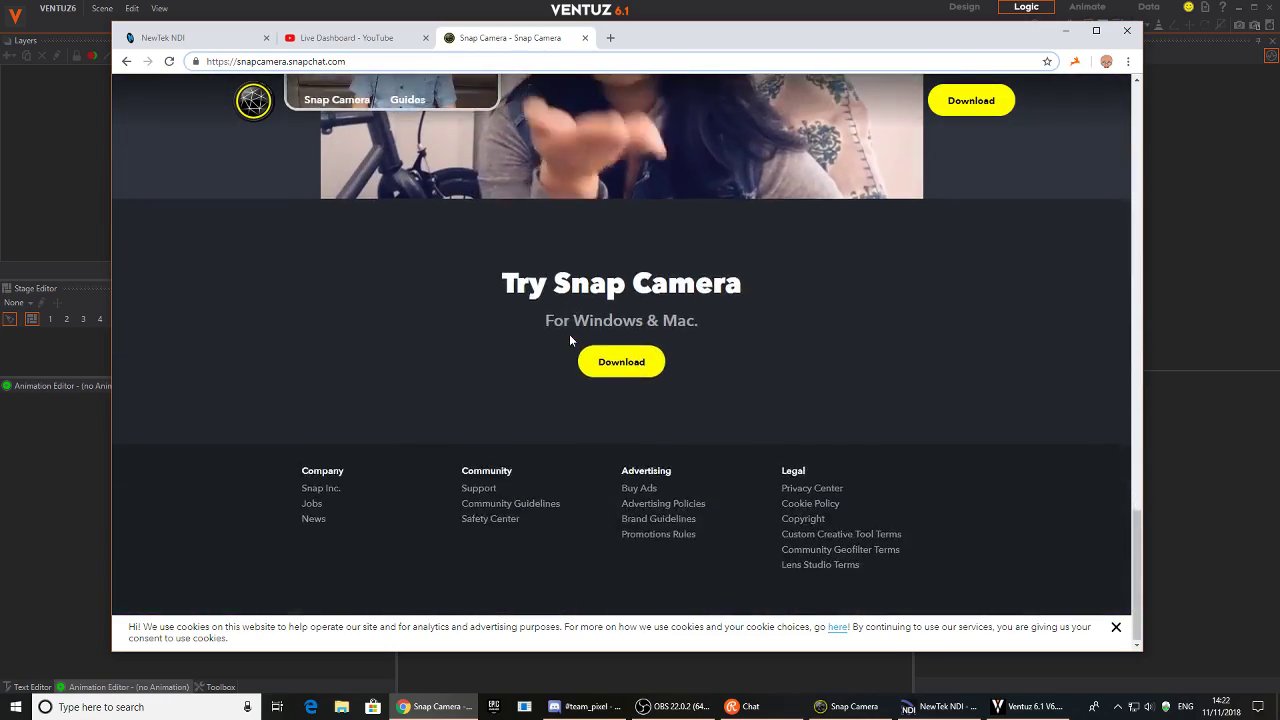
pyautogui.scroll(20, 569, 340)
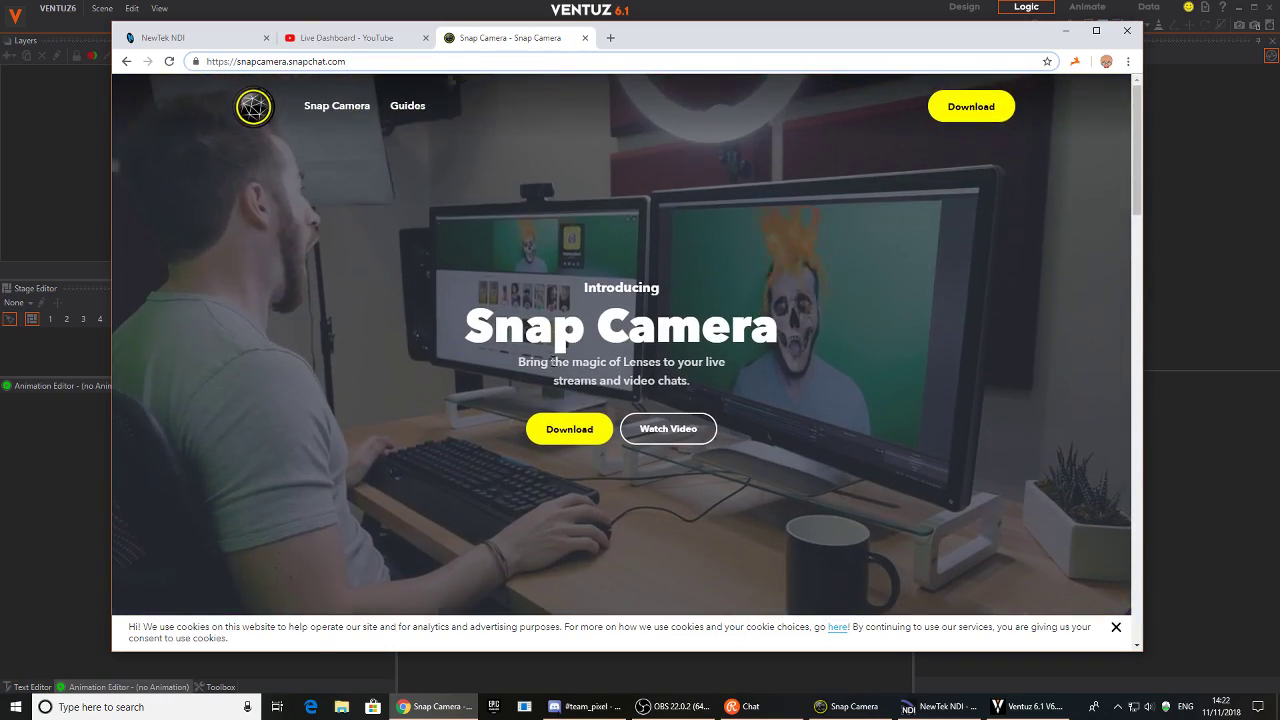
pyautogui.click(585, 37)
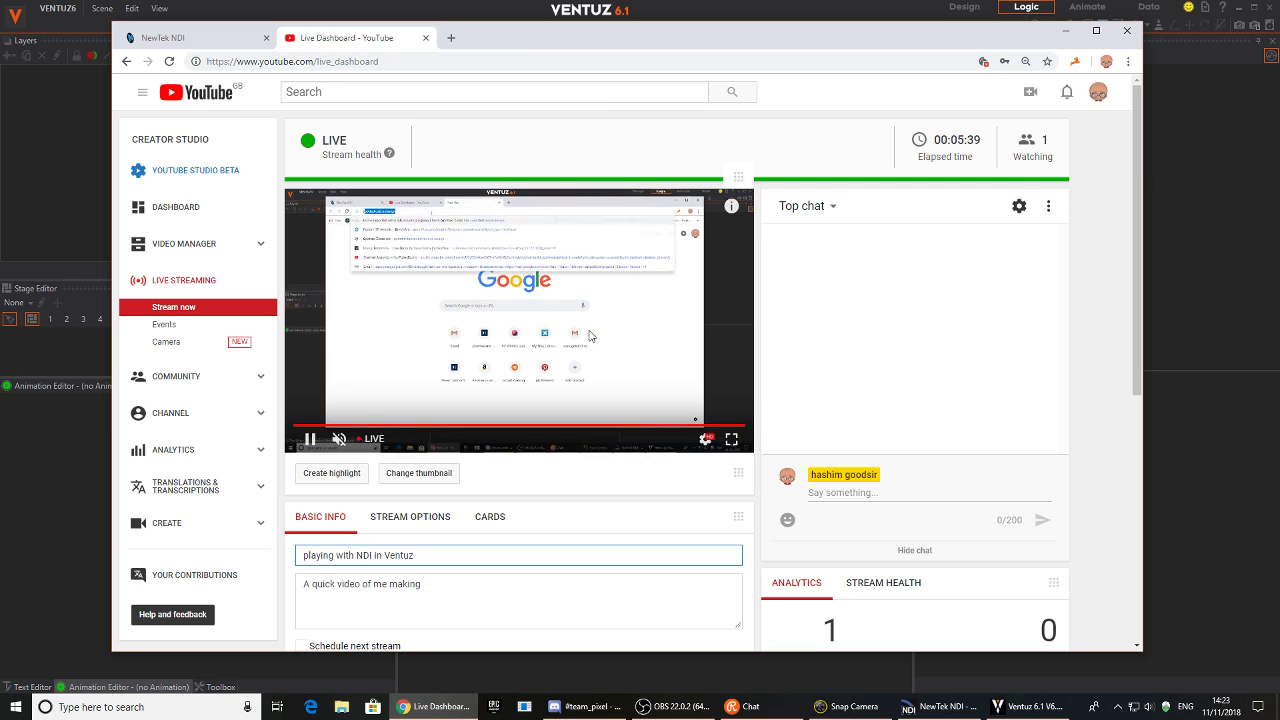
# Minimize the browser, start a new Ventuz scene and delete 3D Layer 1
pyautogui.click(1066, 30)
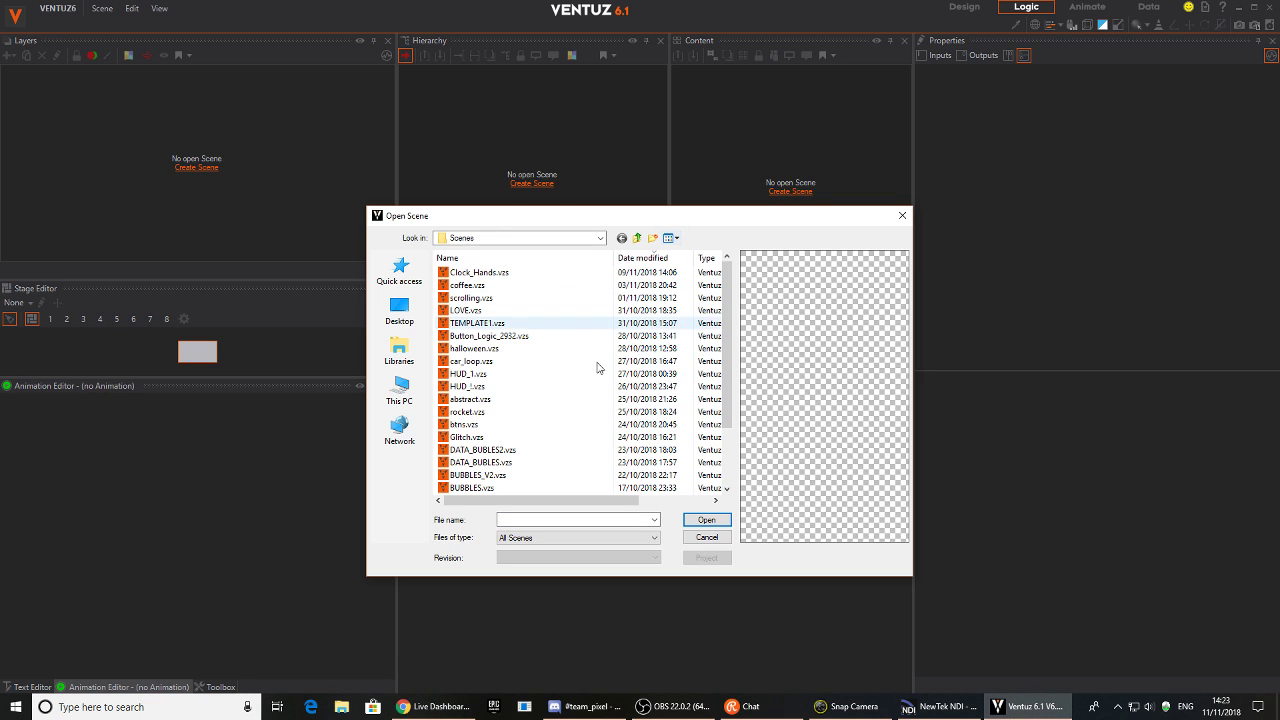
pyautogui.click(707, 537)
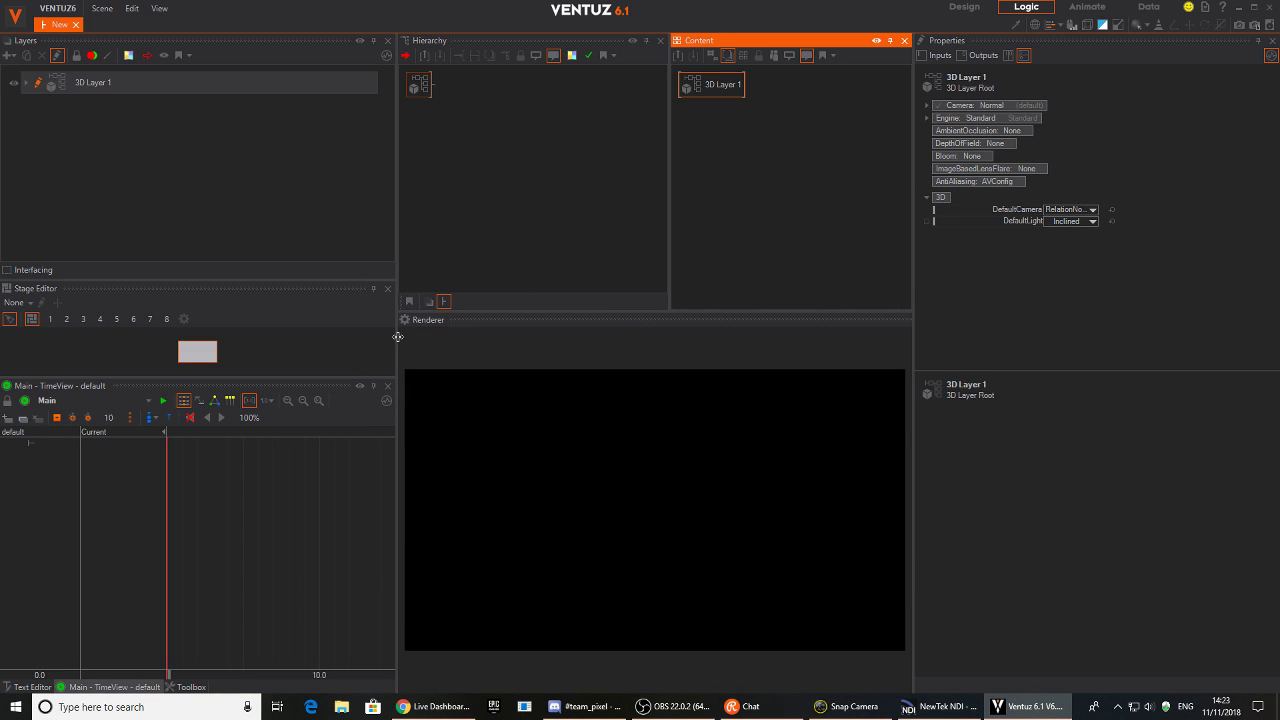
pyautogui.moveTo(398, 337); pyautogui.dragTo(300, 323)
pyautogui.click(402, 142)
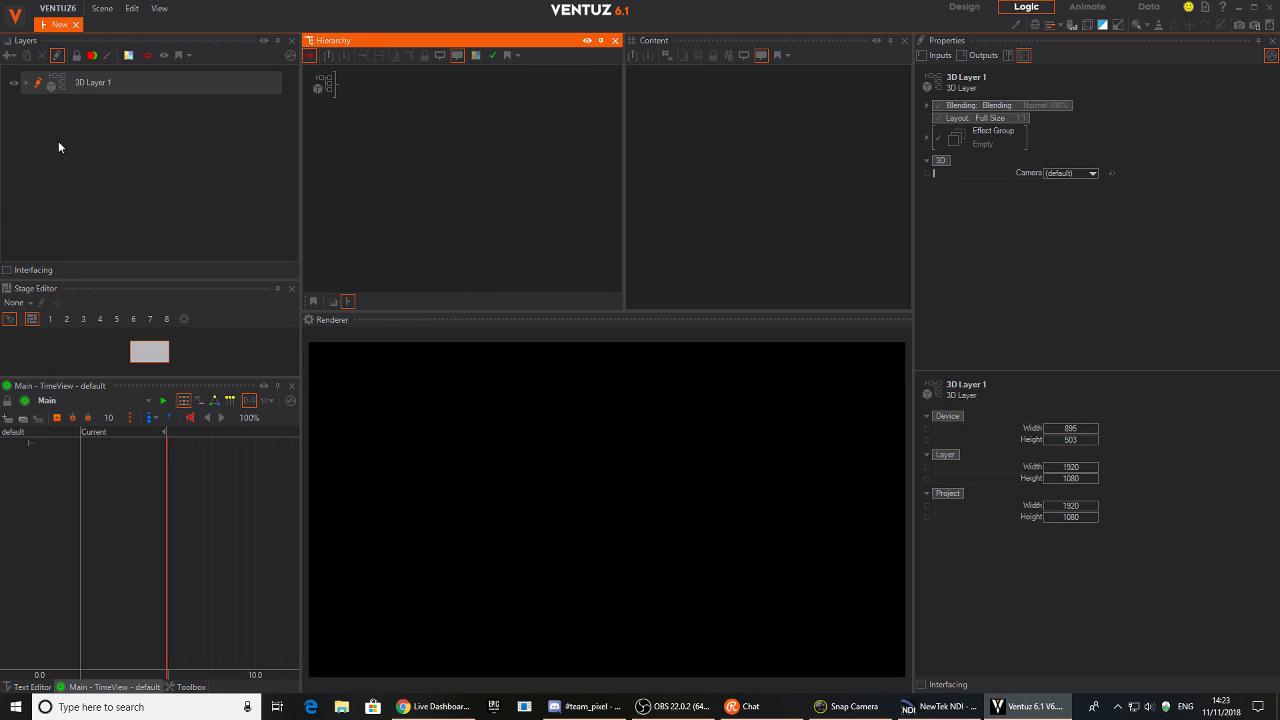
pyautogui.click(129, 88)
pyautogui.press('Delete')
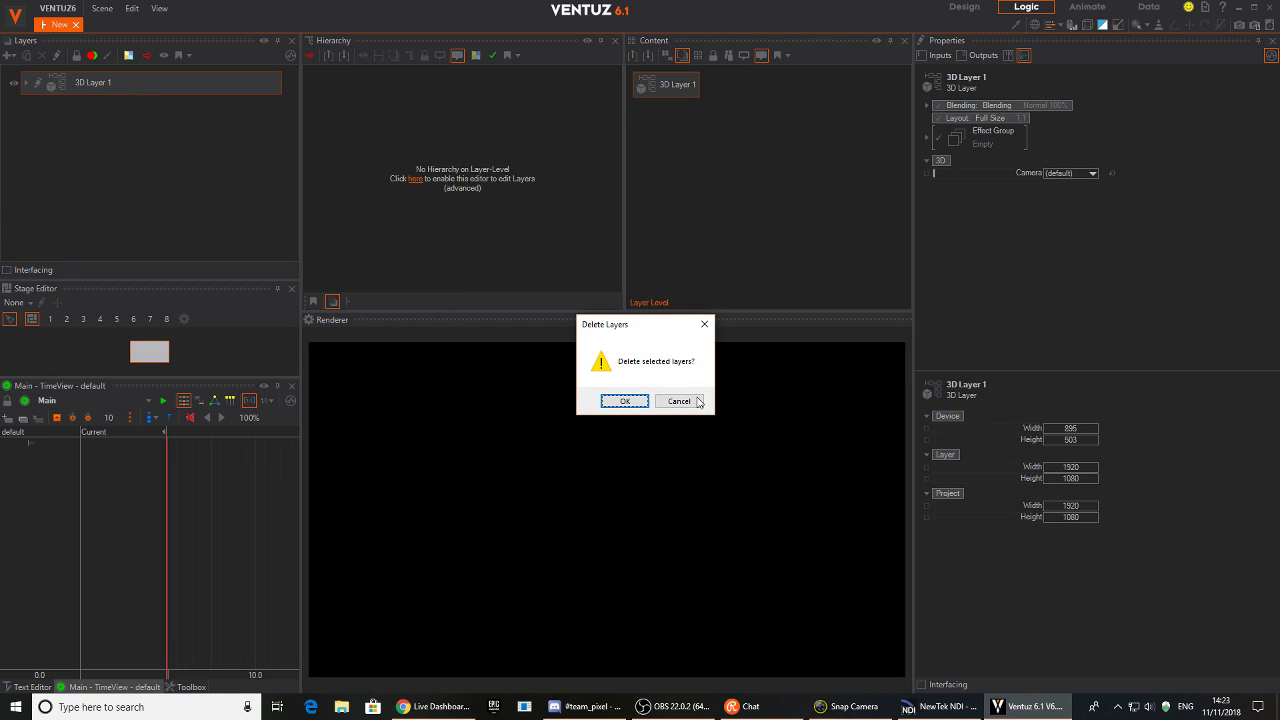
pyautogui.click(621, 402)
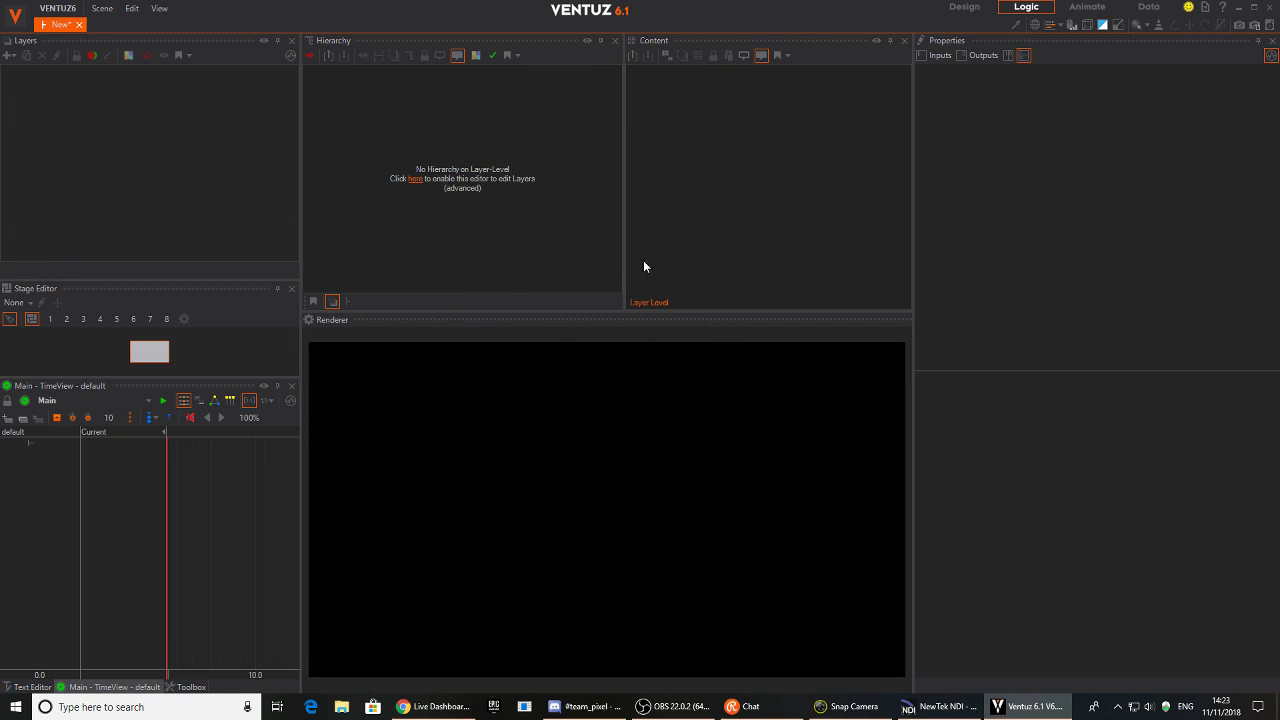
# Add a 2D Live Video layer with NewTek NDI In 1 as its video source
pyautogui.click(10, 55)
pyautogui.moveTo(70, 116)
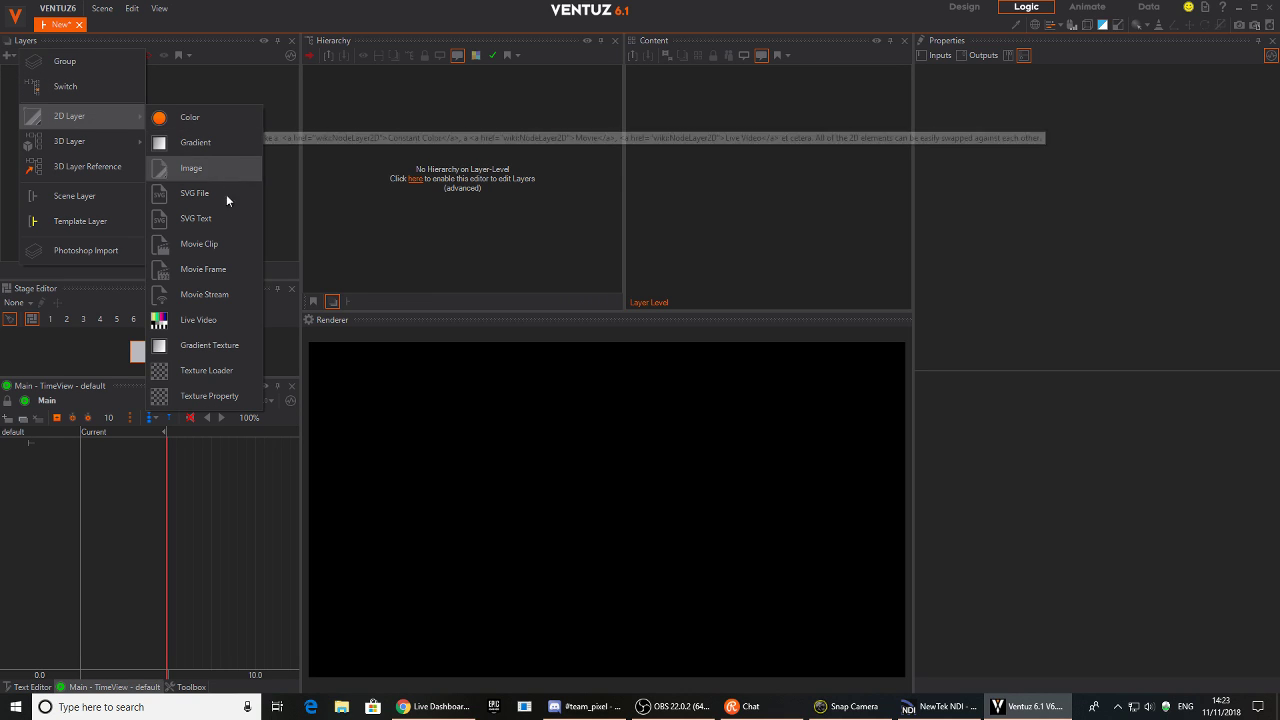
pyautogui.click(209, 320)
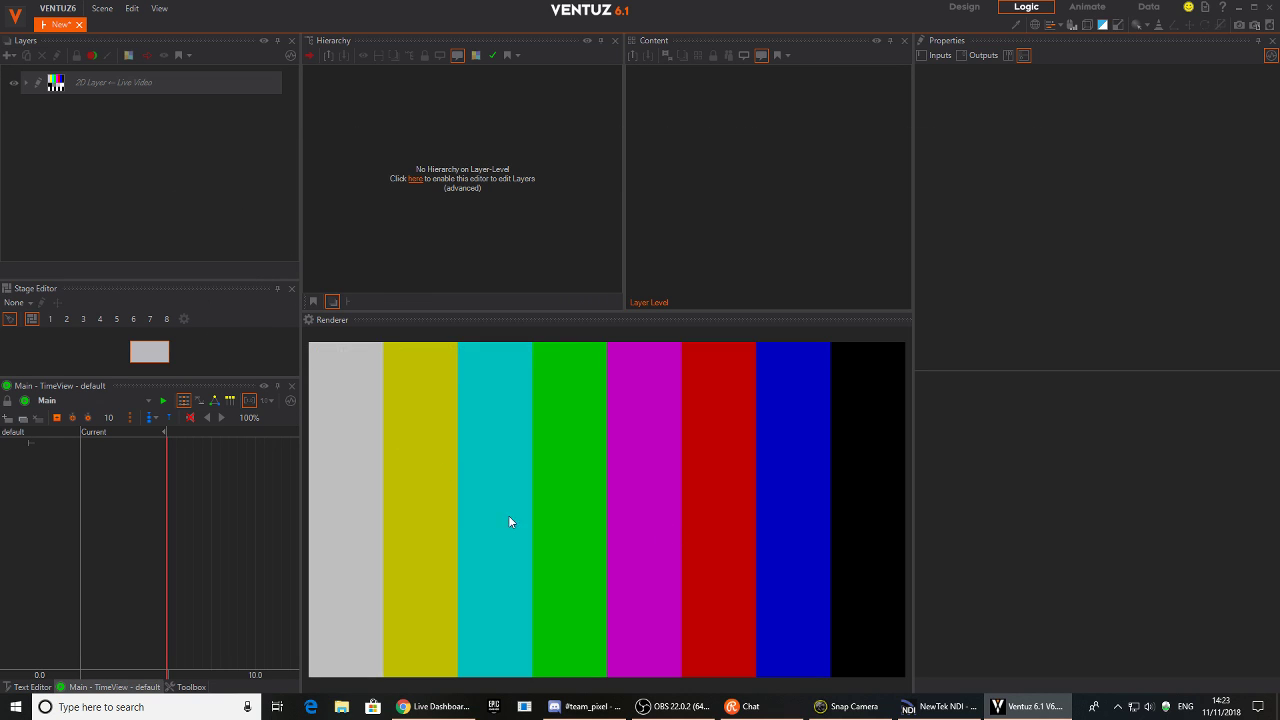
pyautogui.click(55, 82)
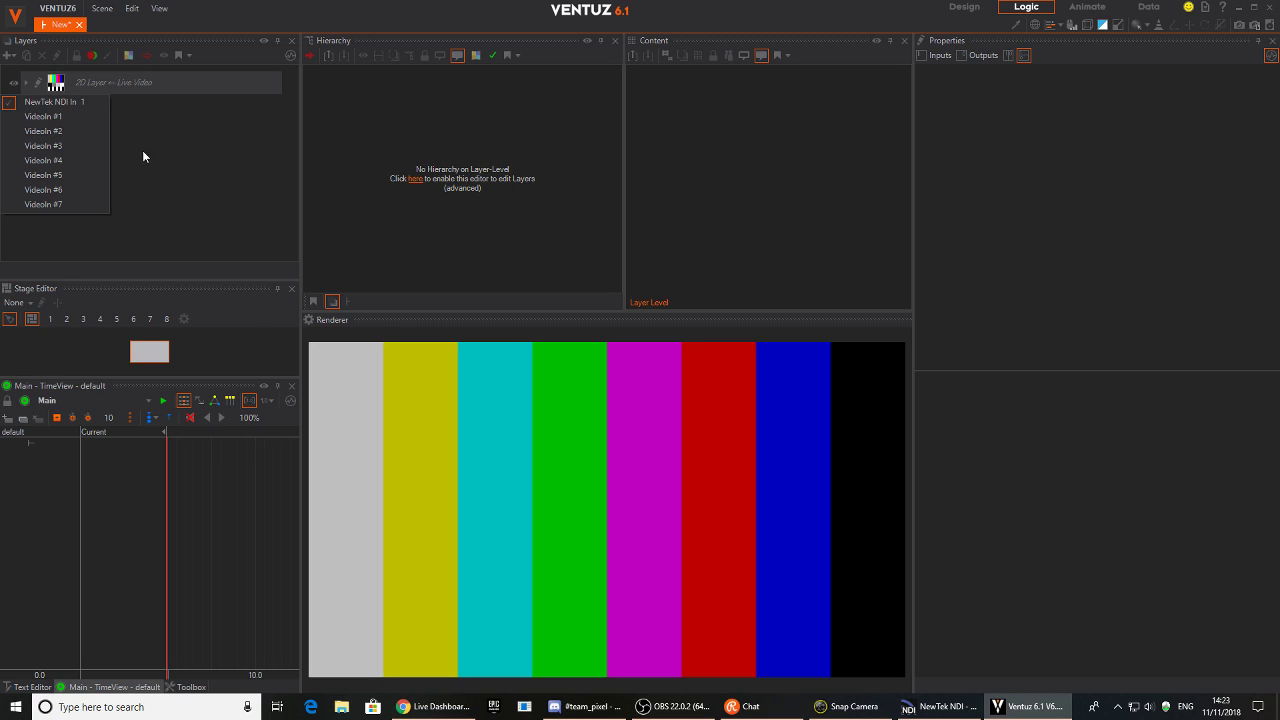
pyautogui.click(59, 117)
pyautogui.click(55, 82)
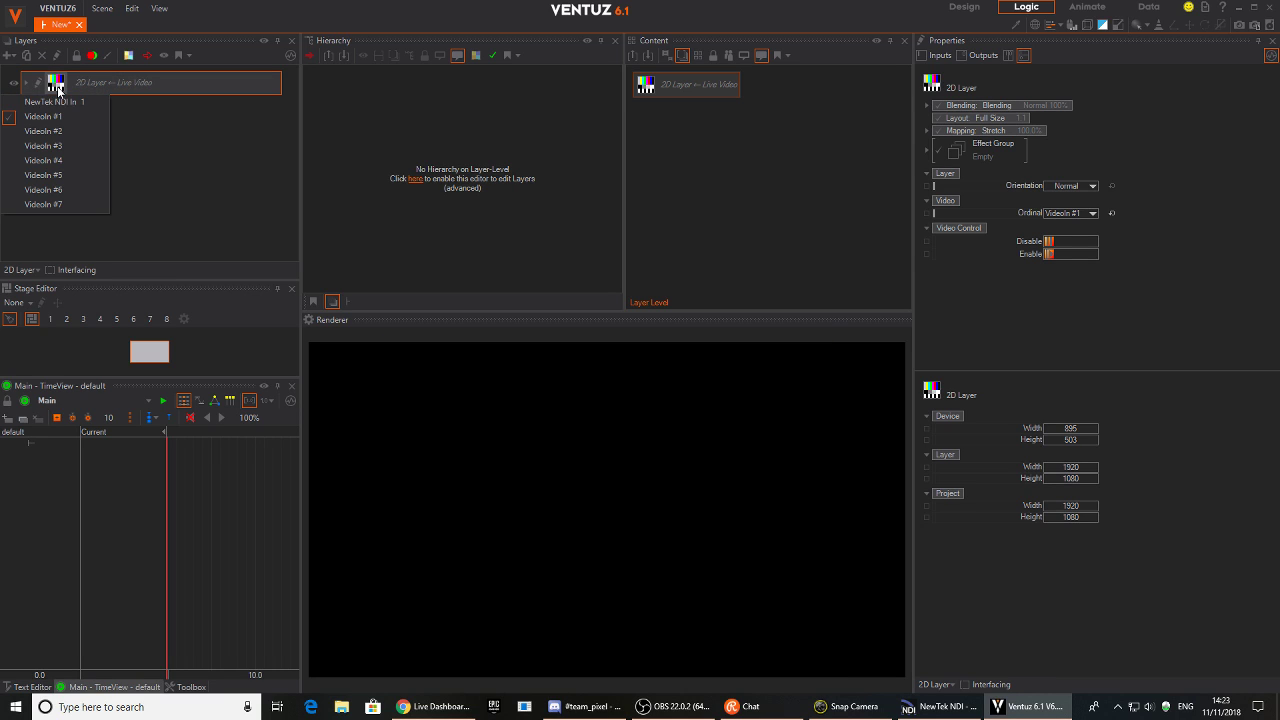
pyautogui.click(75, 110)
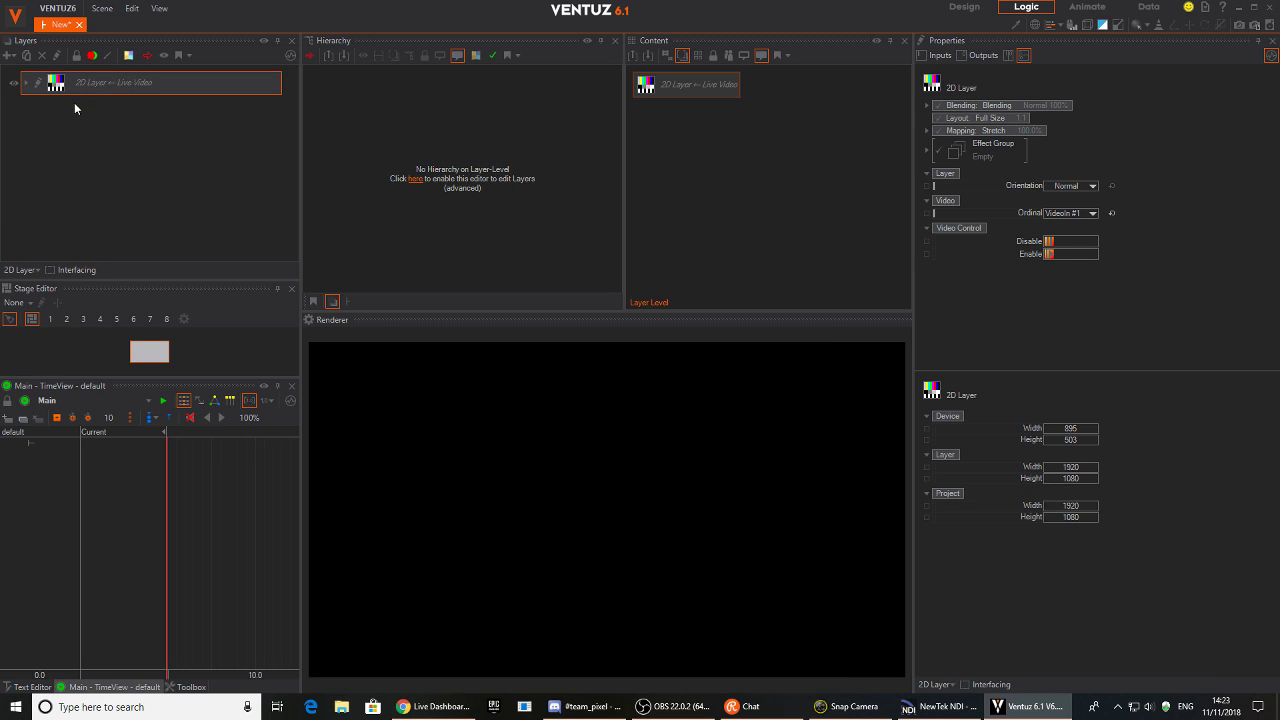
# Move the Snap Camera window to the right, then minimize it to reveal the Ventuz renderer
pyautogui.click(866, 712)
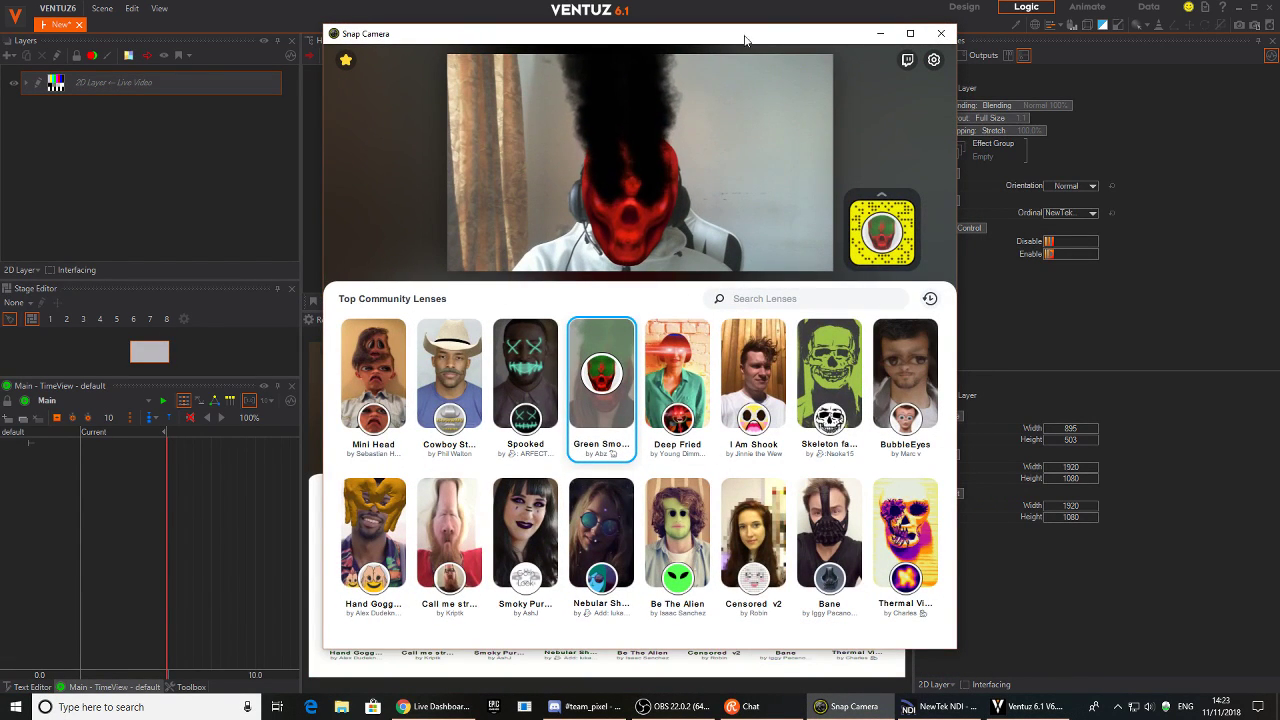
pyautogui.moveTo(734, 48); pyautogui.dragTo(1061, 63)
pyautogui.moveTo(845, 54)
pyautogui.mouseDown()
pyautogui.moveTo(697, 57)
pyautogui.moveTo(850, 50)
pyautogui.mouseUp()
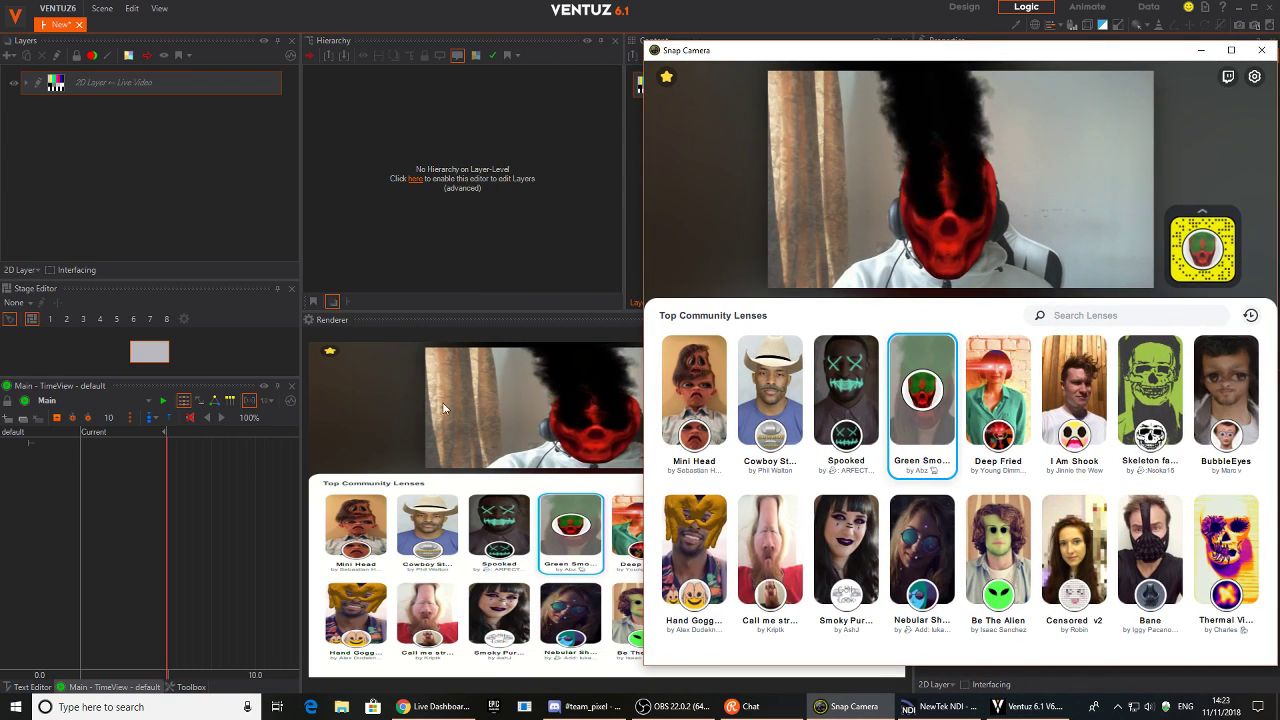
pyautogui.click(1201, 49)
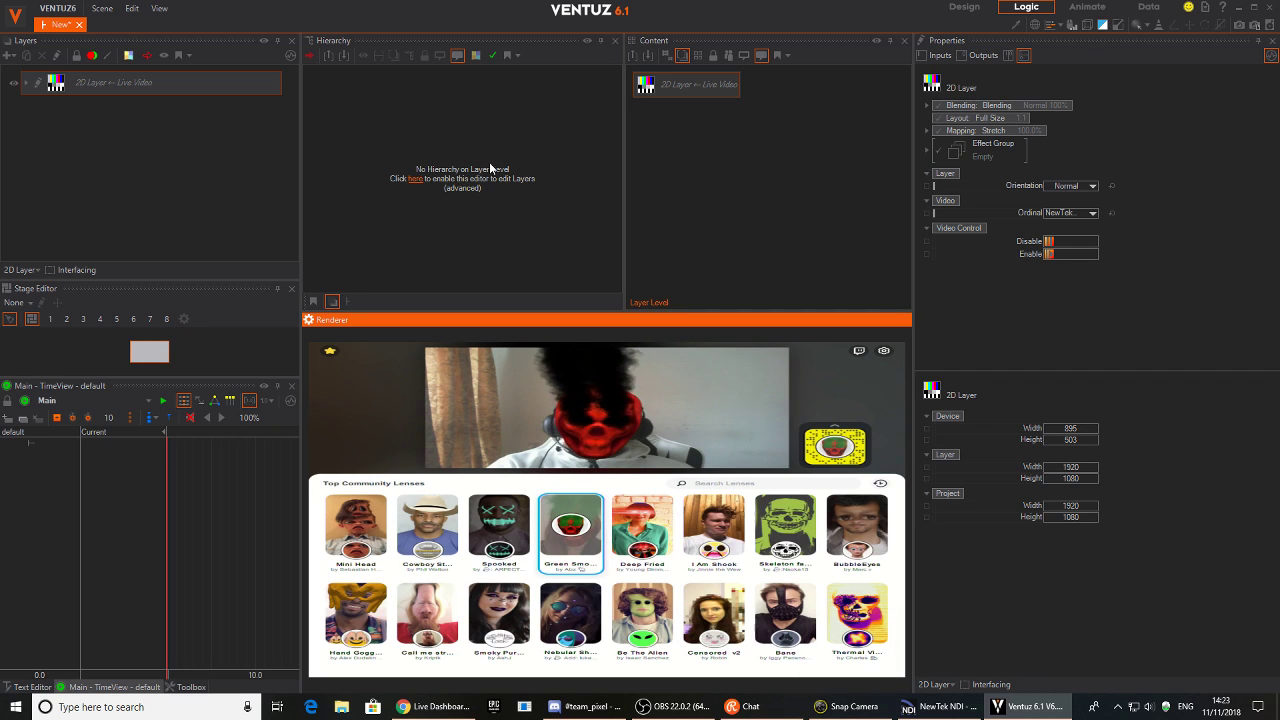
# Bring Snap Camera back, move it left, and resize it to a smaller window
pyautogui.click(850, 706)
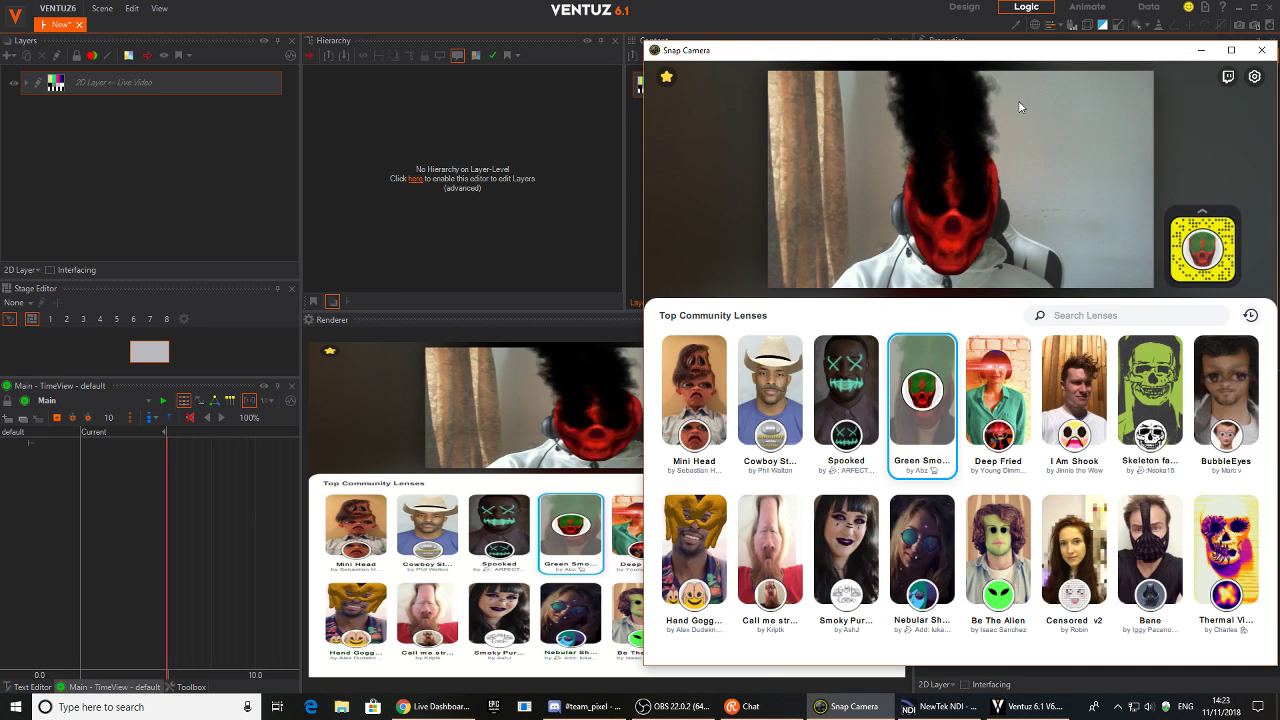
pyautogui.moveTo(950, 53); pyautogui.dragTo(701, 39)
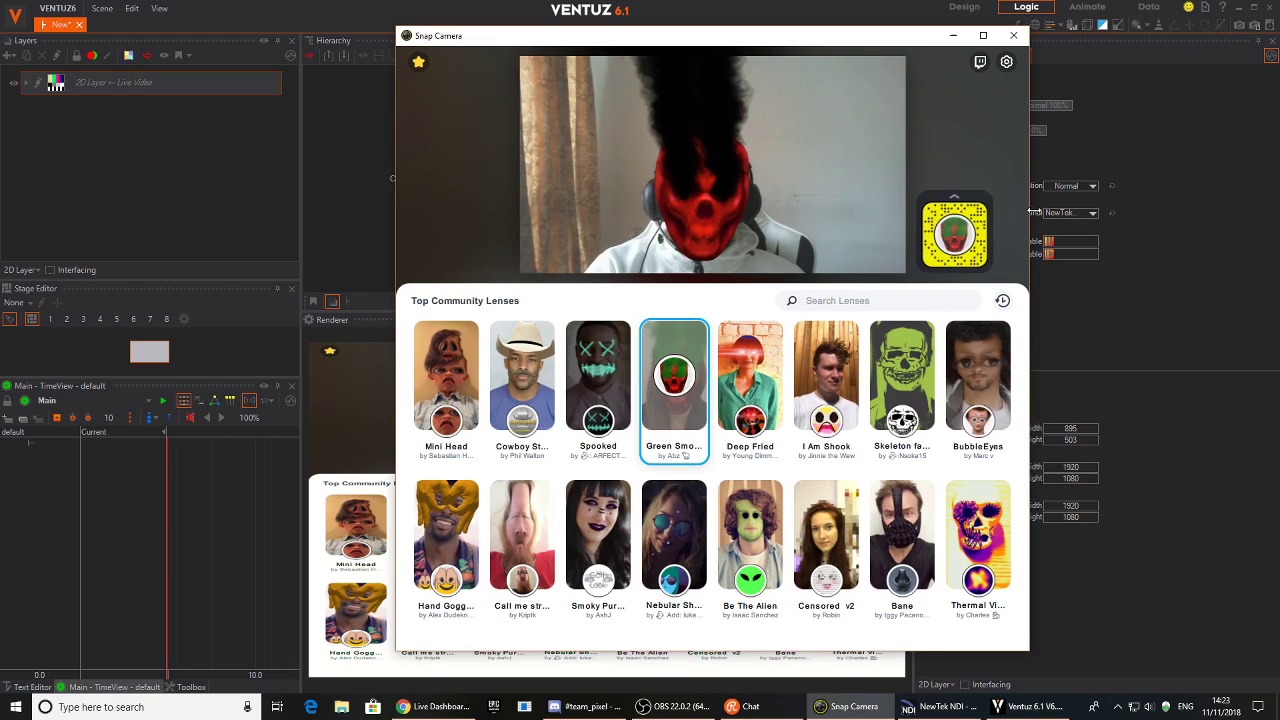
pyautogui.moveTo(1030, 209); pyautogui.dragTo(1123, 209)
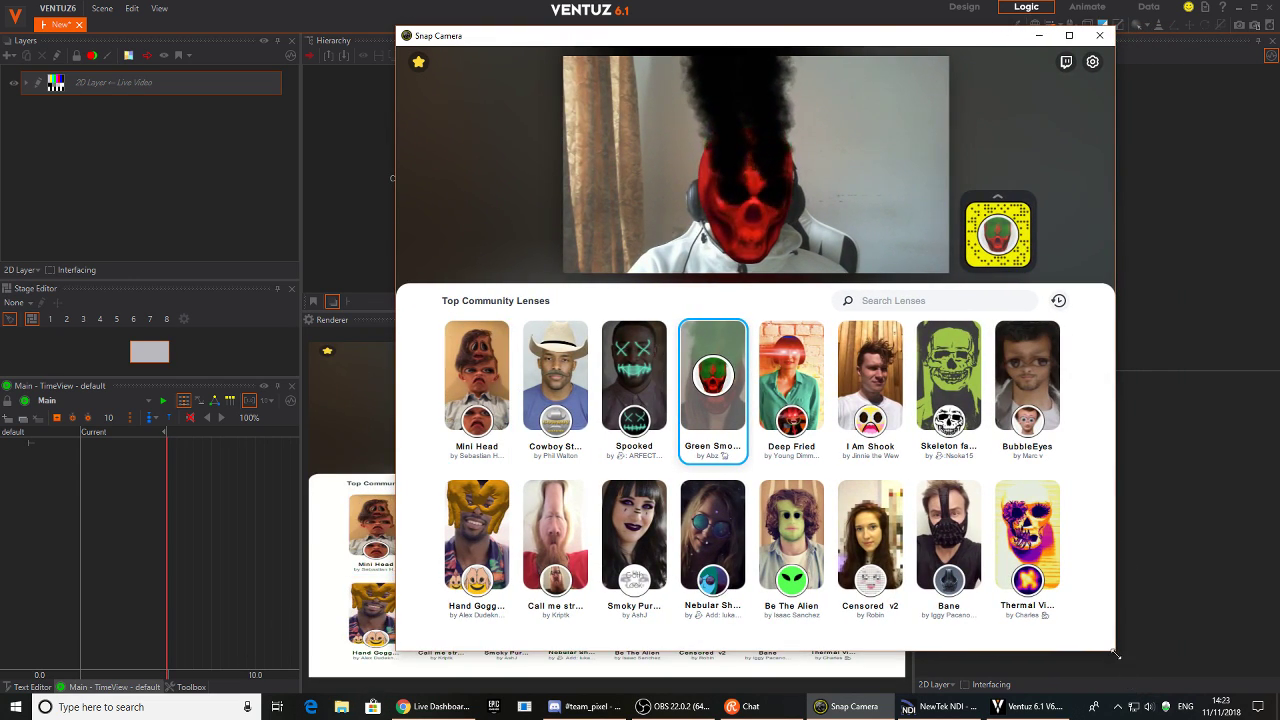
pyautogui.moveTo(1116, 654); pyautogui.dragTo(1246, 692)
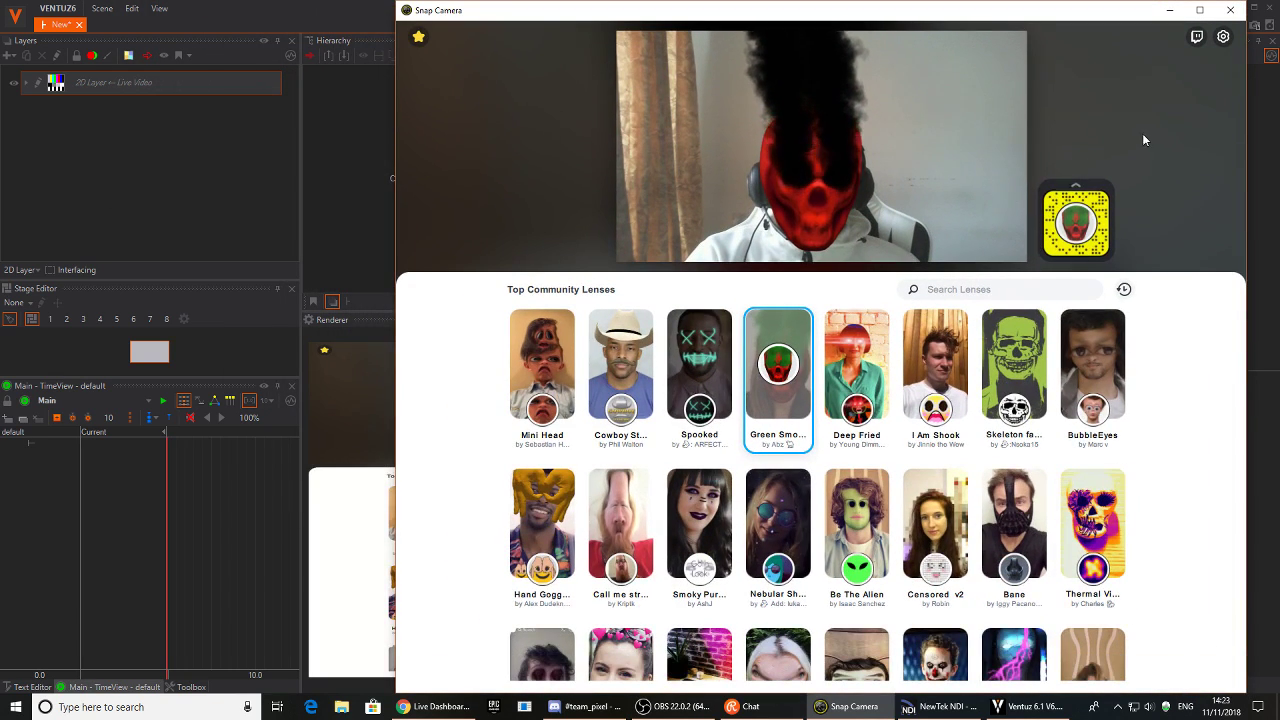
pyautogui.moveTo(491, 9); pyautogui.dragTo(506, 44)
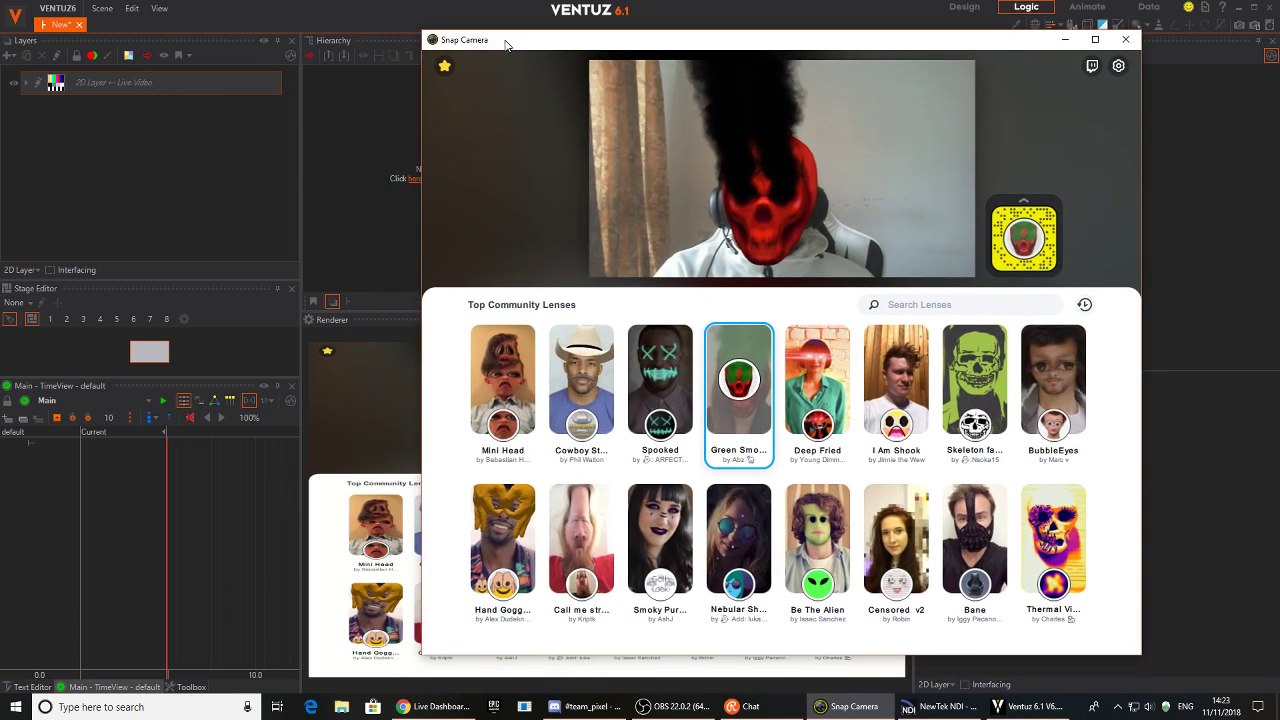
# Replace the 2D live video layer with a new 3D Layer 1
pyautogui.click(110, 82)
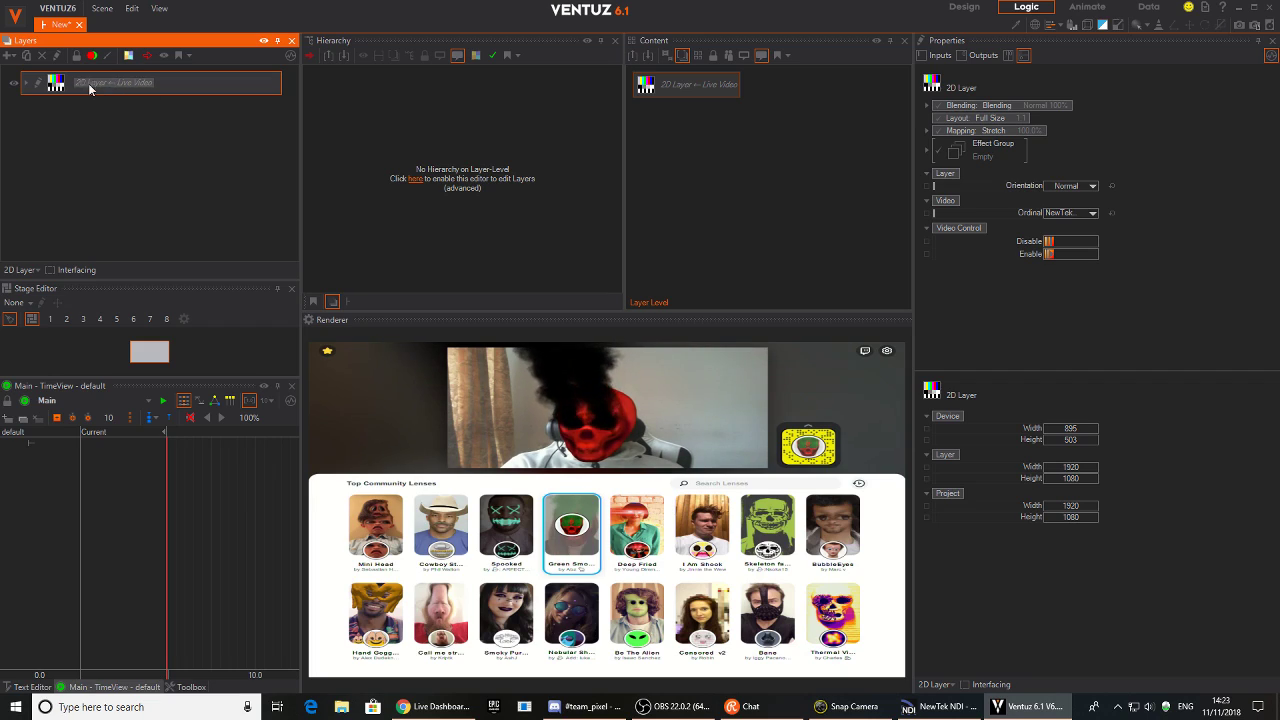
pyautogui.rightClick(89, 88)
pyautogui.click(86, 94)
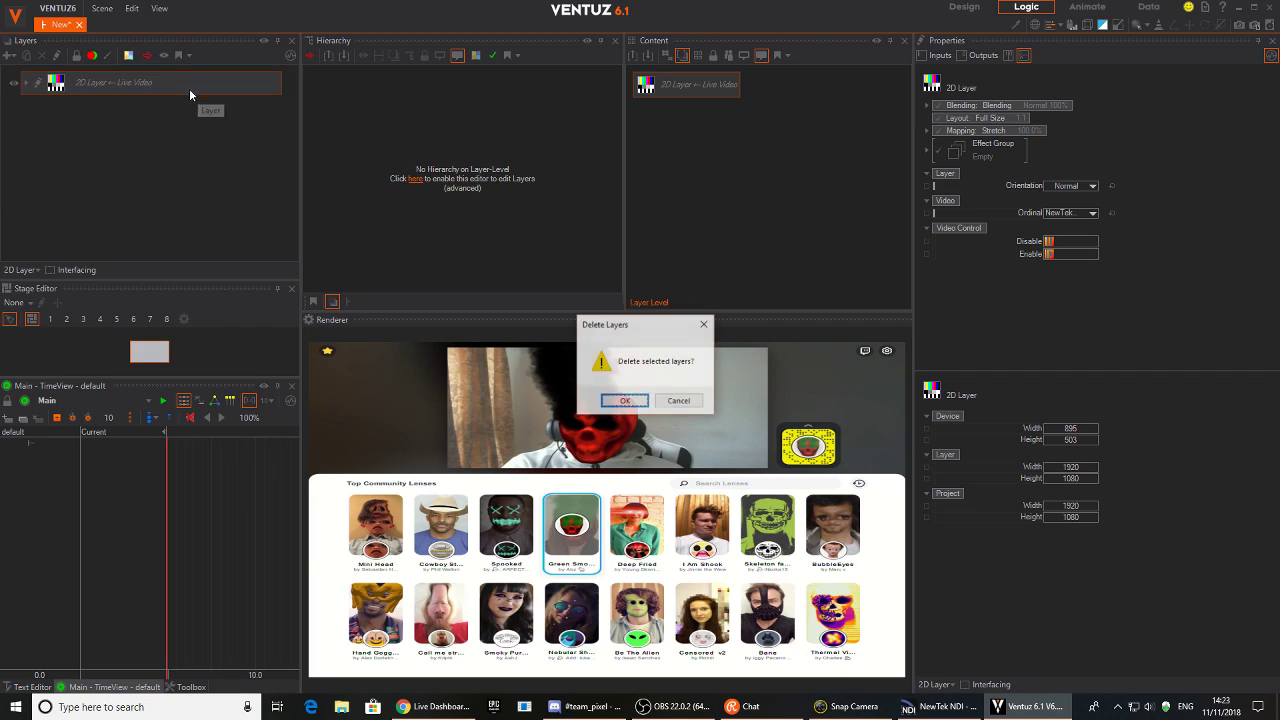
pyautogui.click(624, 400)
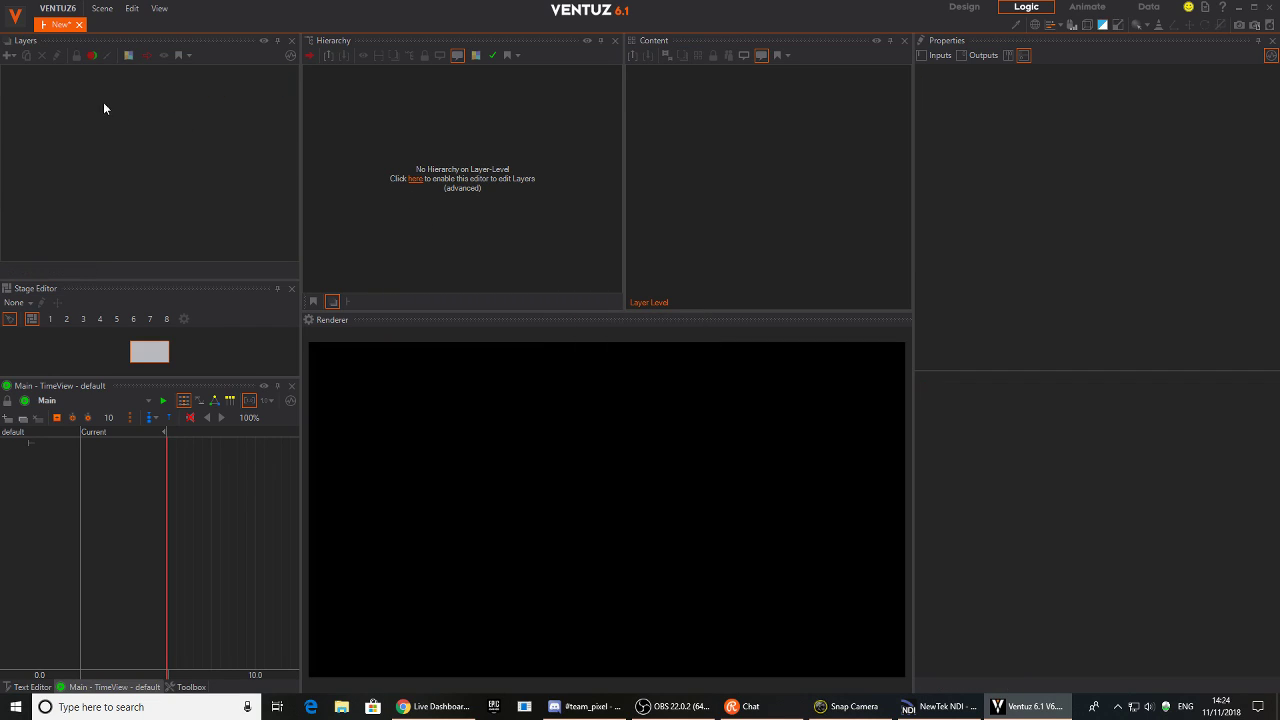
pyautogui.click(8, 55)
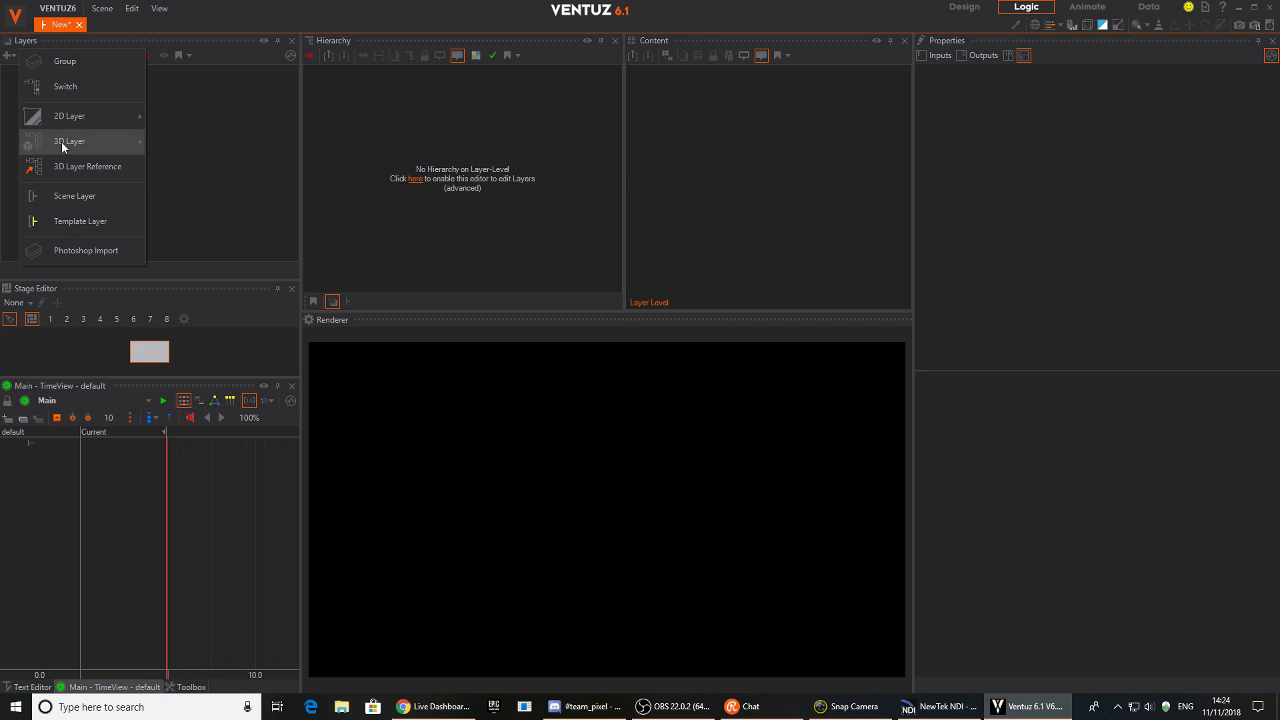
pyautogui.moveTo(61, 141)
pyautogui.click(158, 142)
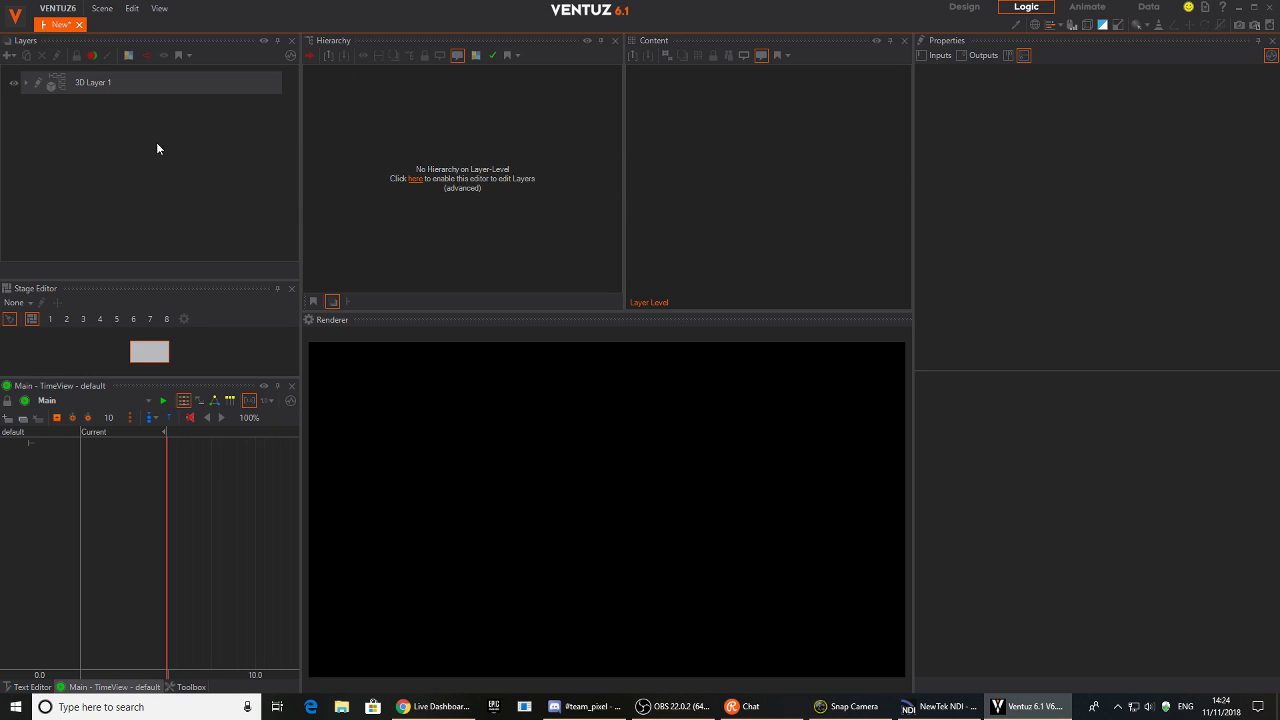
# Insert an Axis node and a Rect1 rectangle after it in 3D Layer 1
pyautogui.rightClick(403, 134)
pyautogui.click(432, 172)
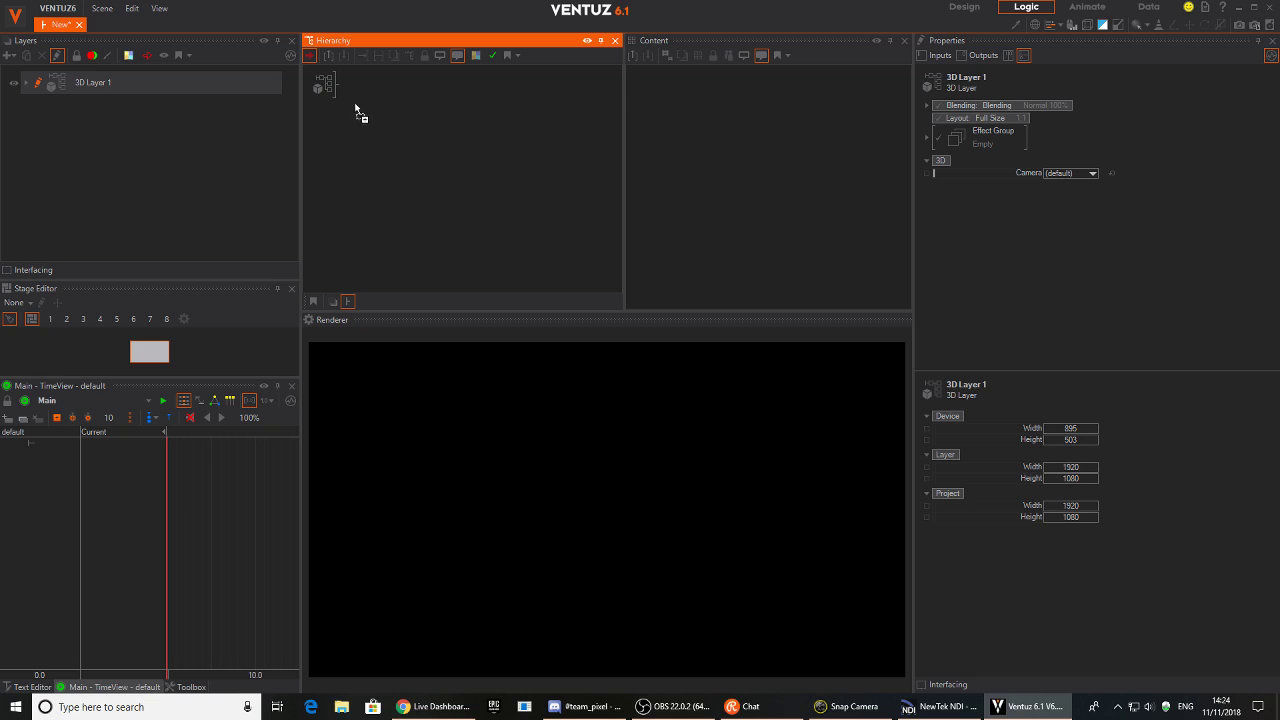
pyautogui.click(355, 110)
pyautogui.click(384, 122)
pyautogui.doubleClick(384, 122)
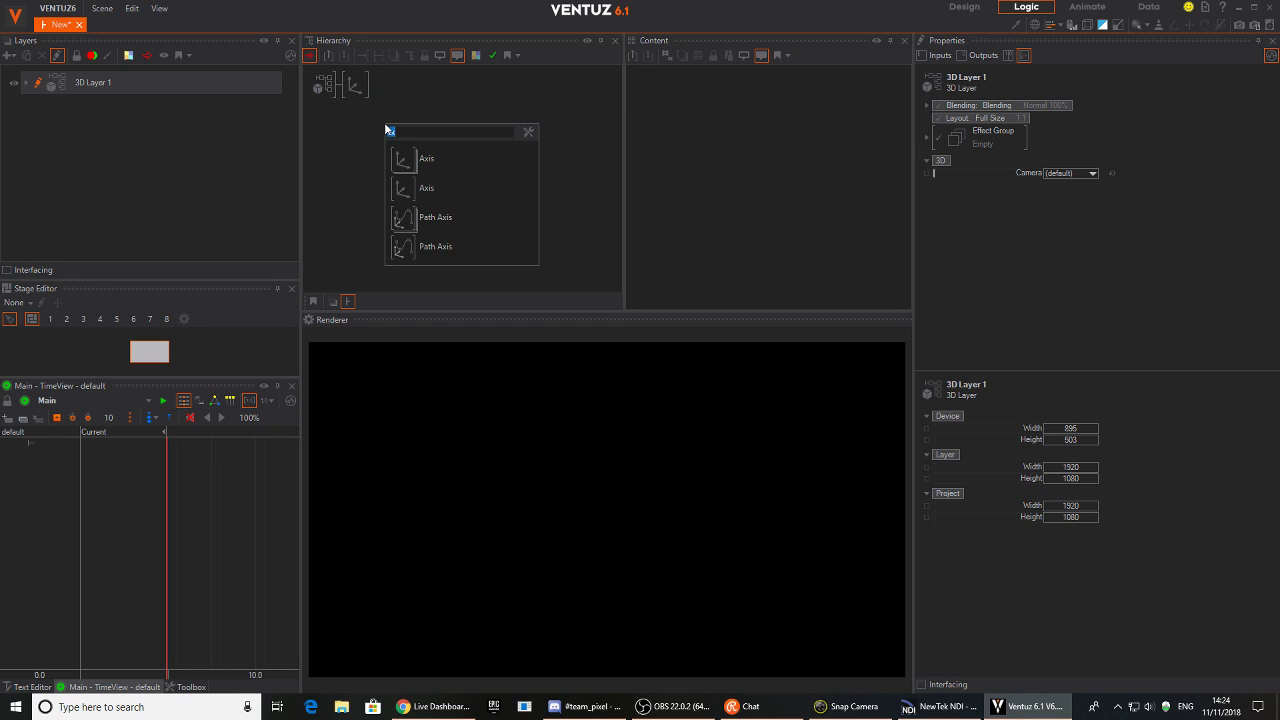
pyautogui.write('re')
pyautogui.press('Down')
pyautogui.press('Return')
pyautogui.click(385, 89)
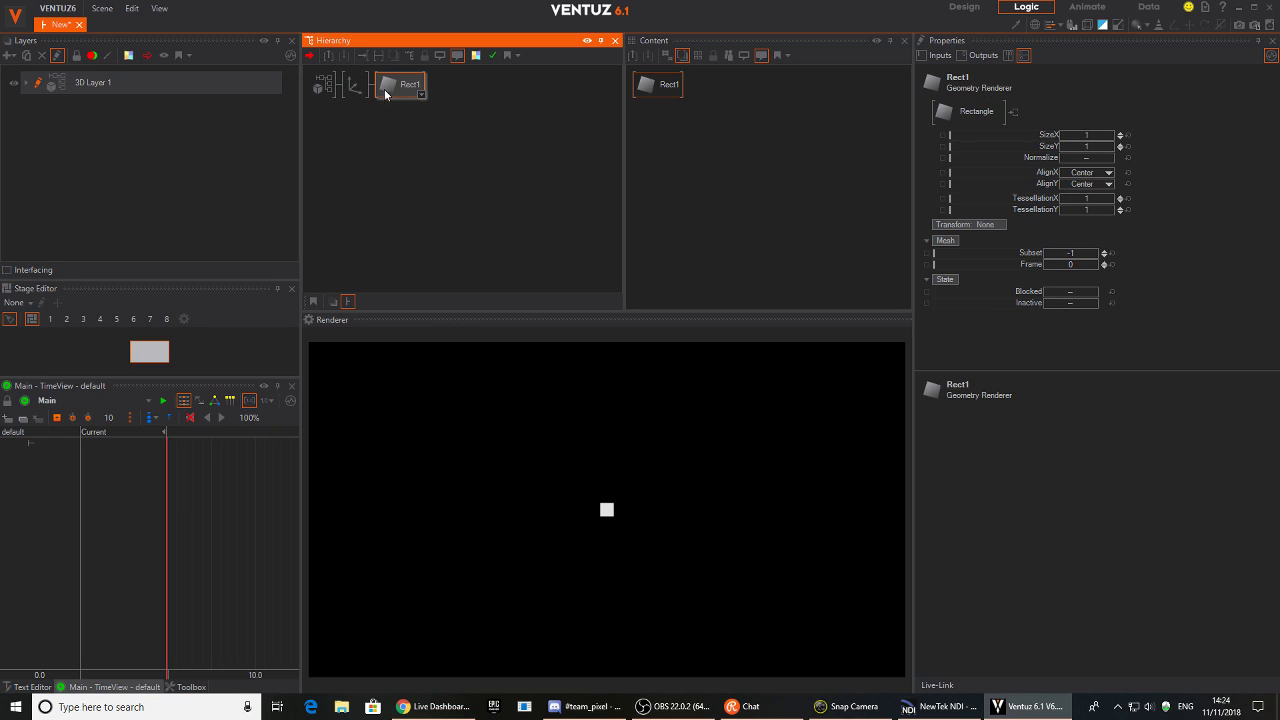
# Set Rect1's SizeX to 16 and SizeY to 9
pyautogui.click(1080, 135)
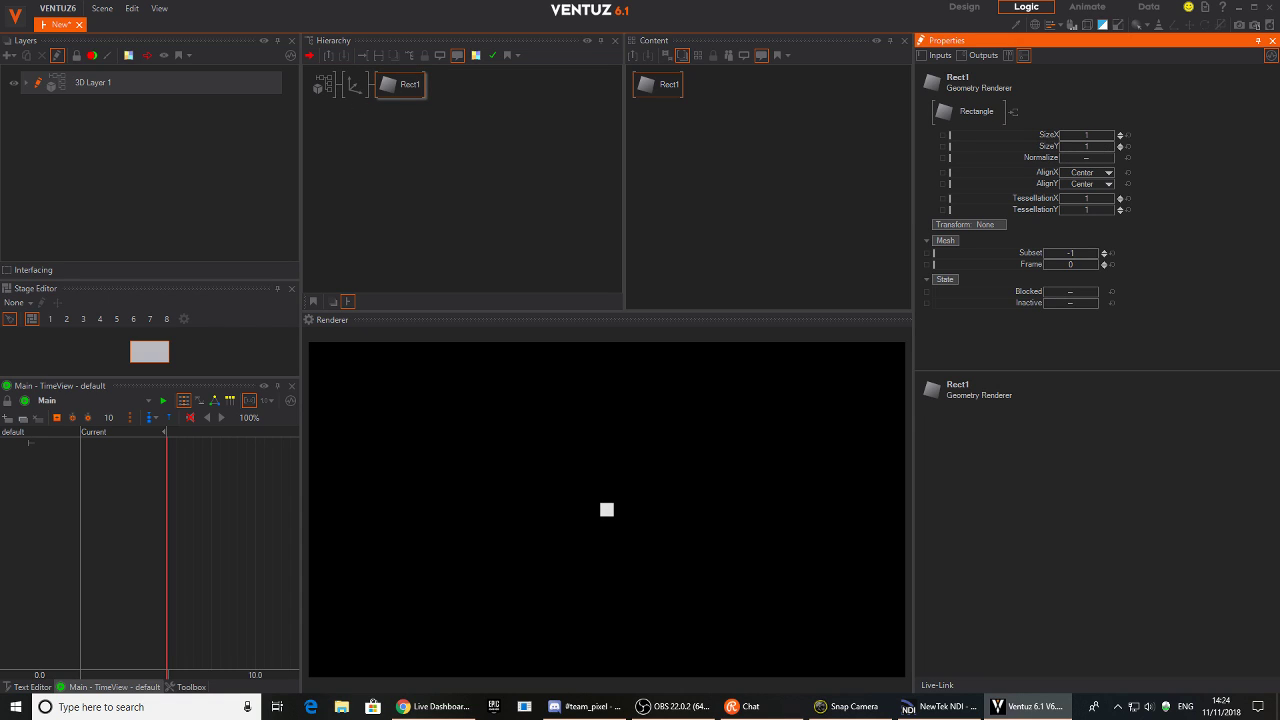
pyautogui.click(1081, 147)
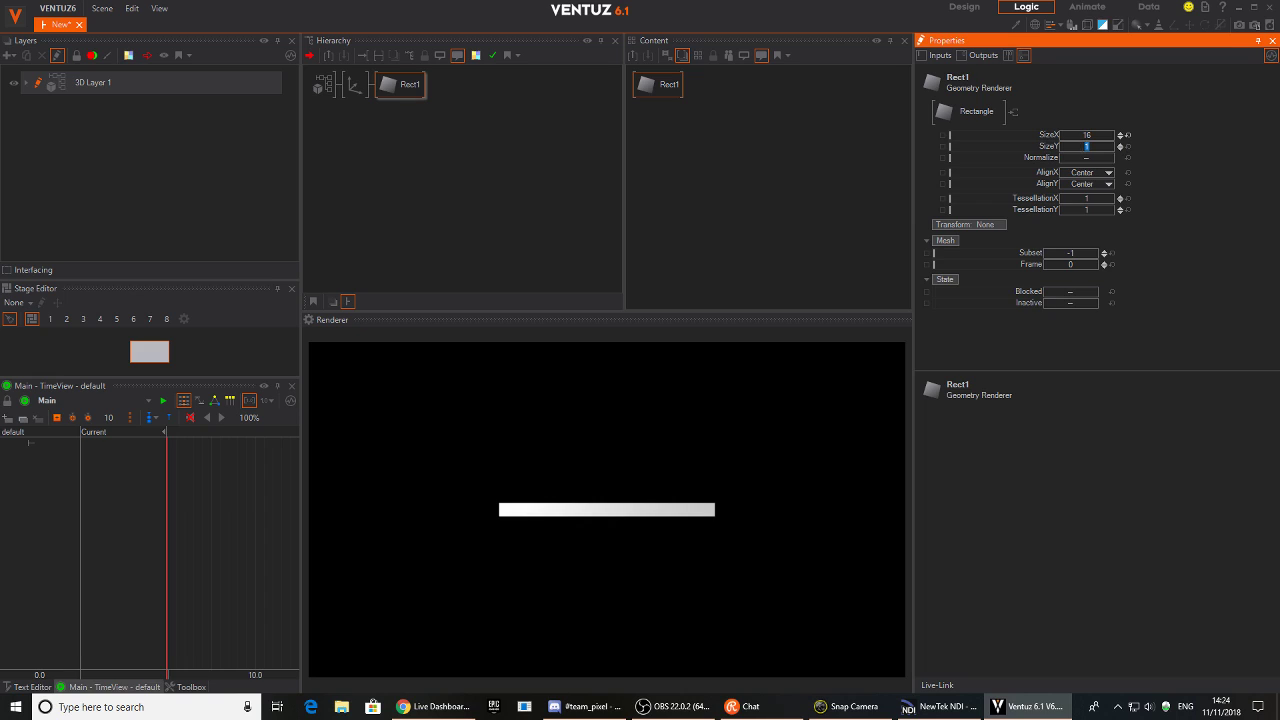
pyautogui.write('9')
pyautogui.press('Return')
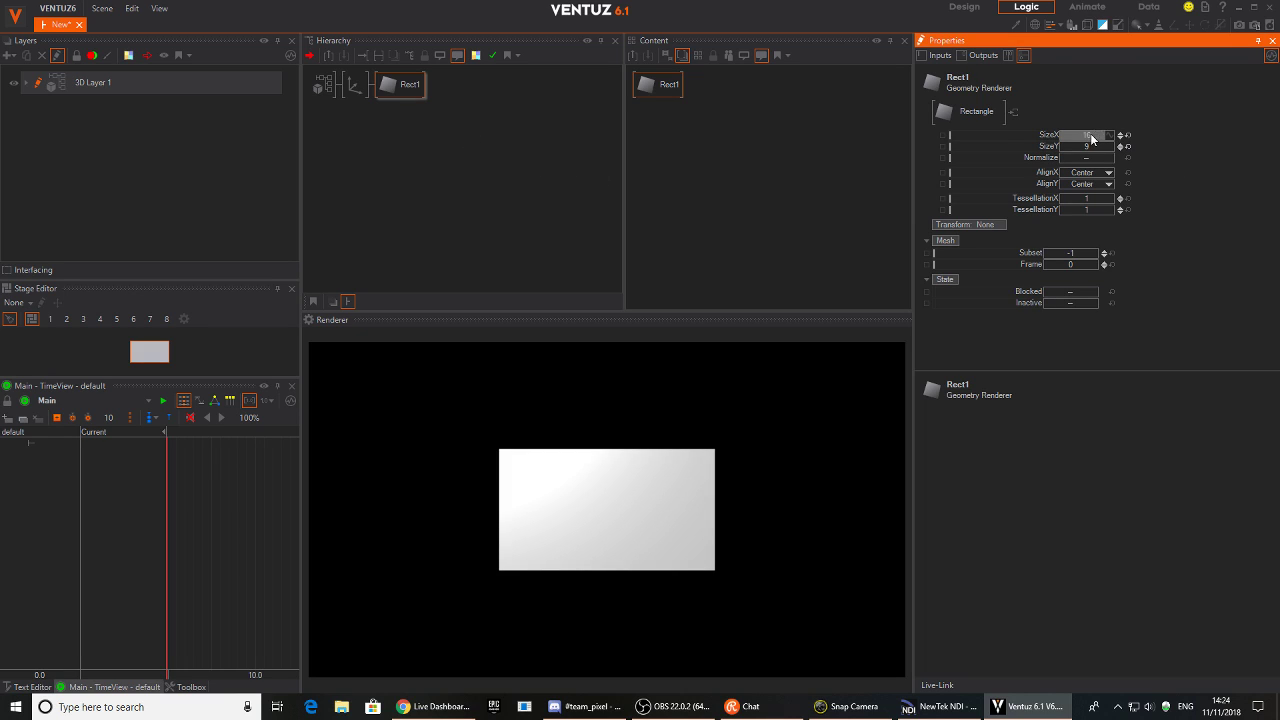
pyautogui.click(414, 131)
# Place a Material node between the Axis and Rect1
pyautogui.write('re')
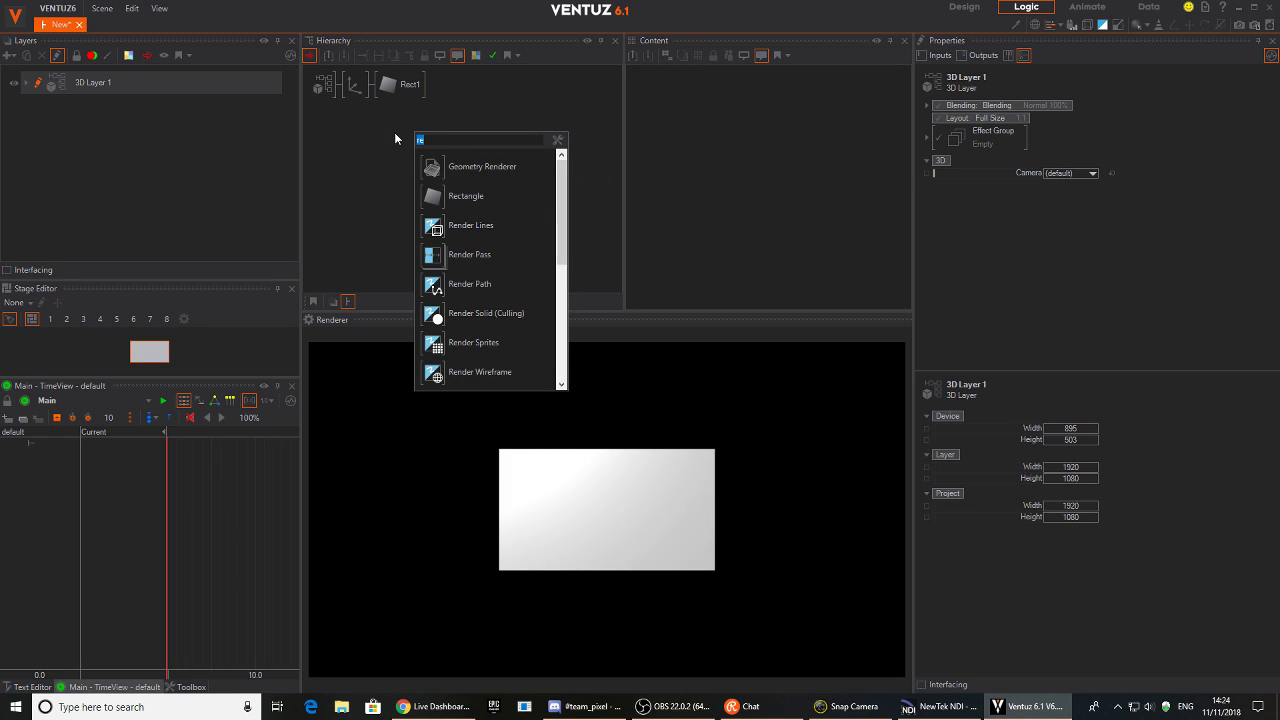
pyautogui.scroll(-10, 396, 132)
pyautogui.moveTo(470, 254); pyautogui.dragTo(388, 88)
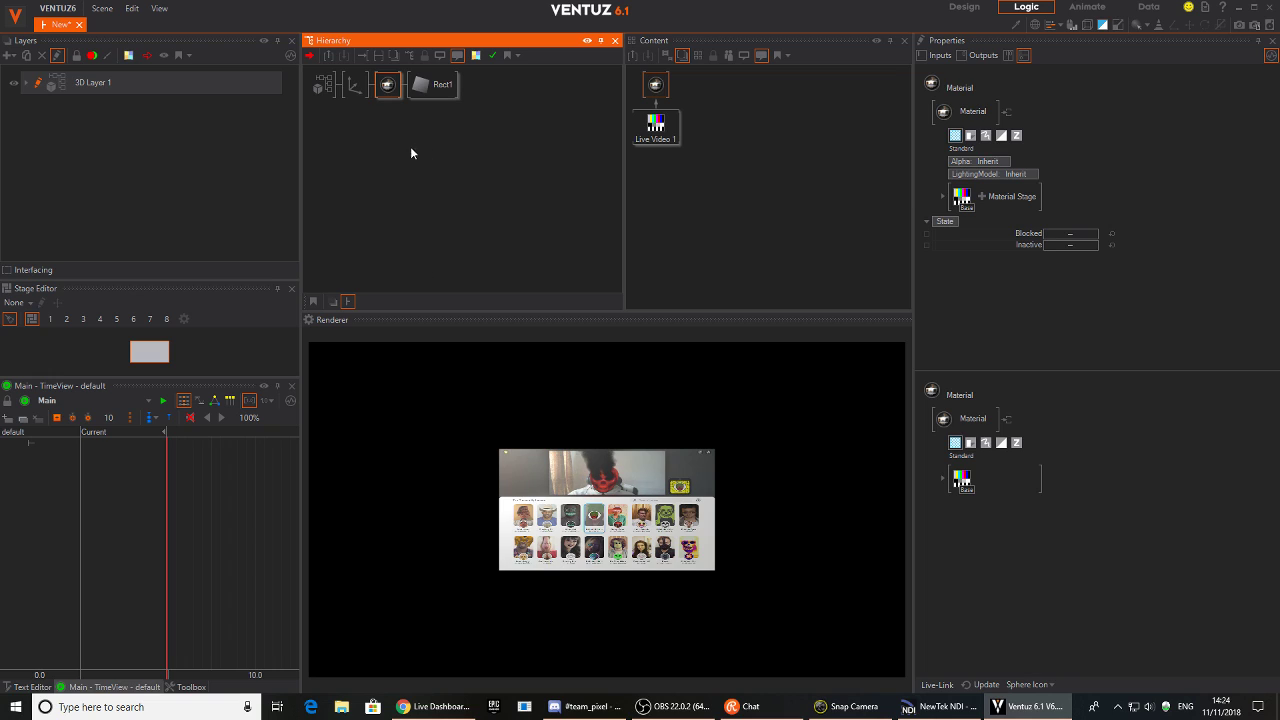
pyautogui.click(358, 88)
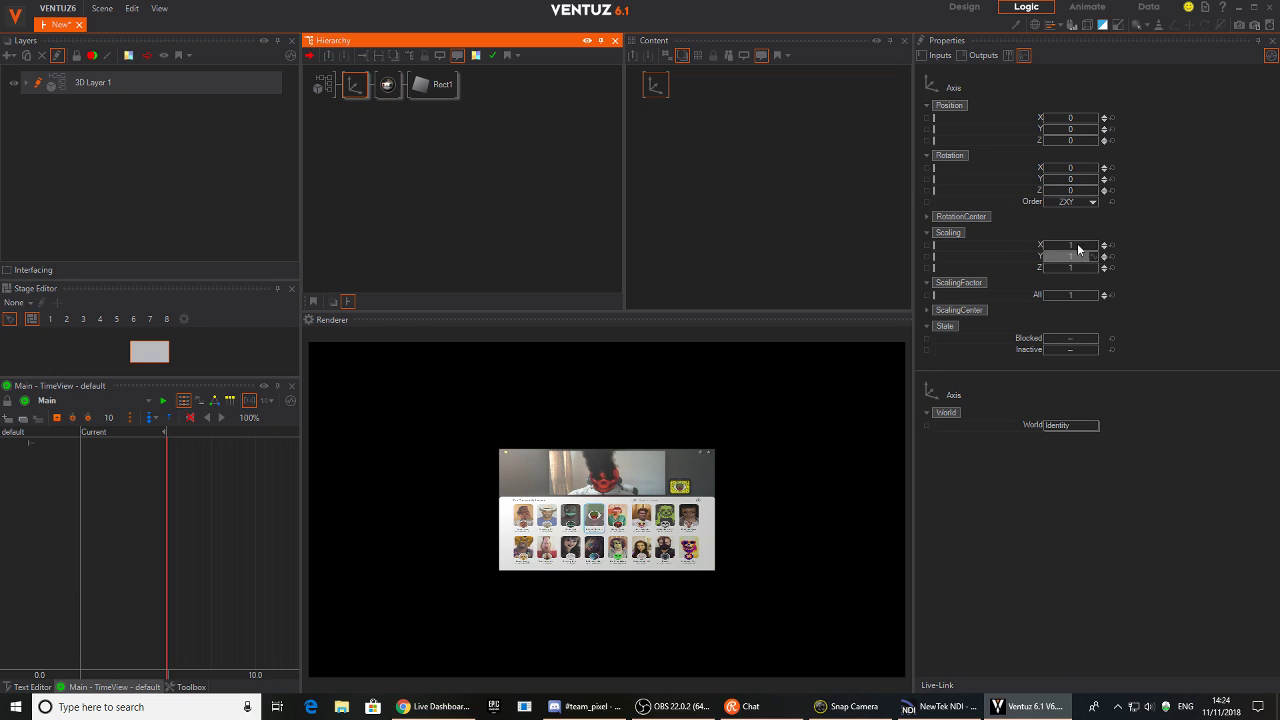
pyautogui.click(391, 92)
# Set the Material's LightingModel to No Light, keeping its Live Video 1 texture
pyautogui.click(680, 140)
pyautogui.click(690, 102)
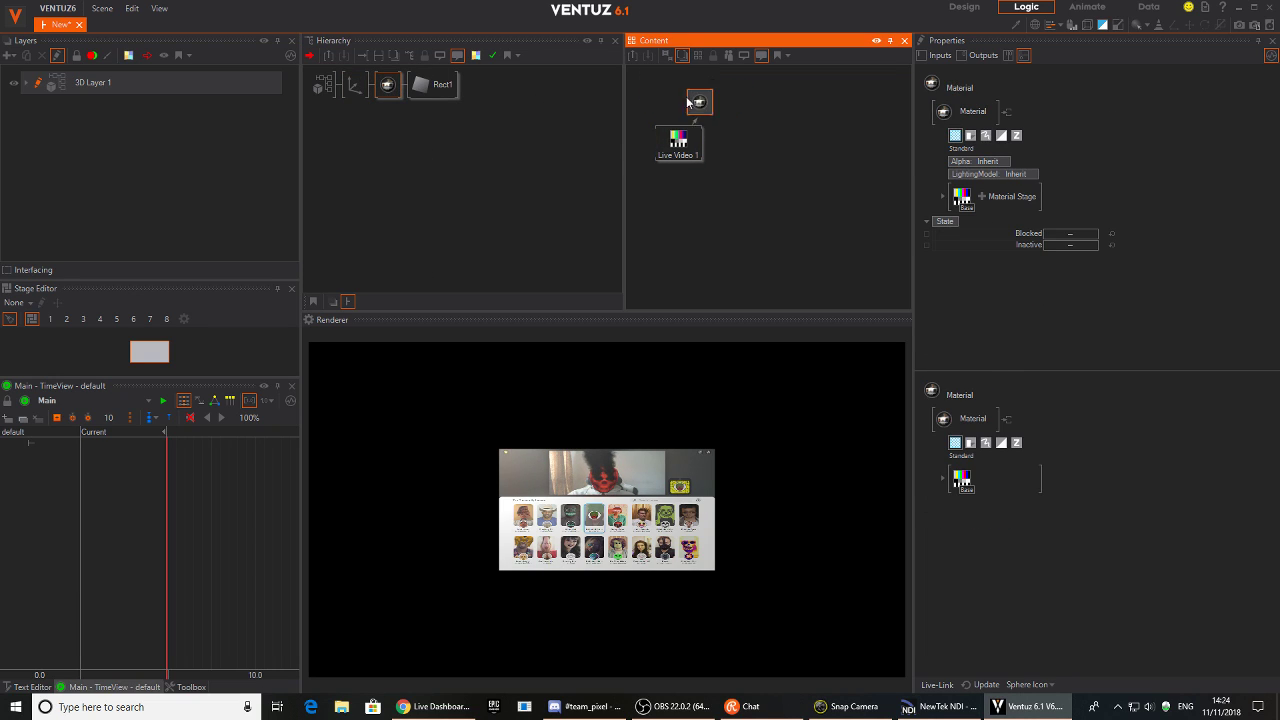
pyautogui.click(1027, 176)
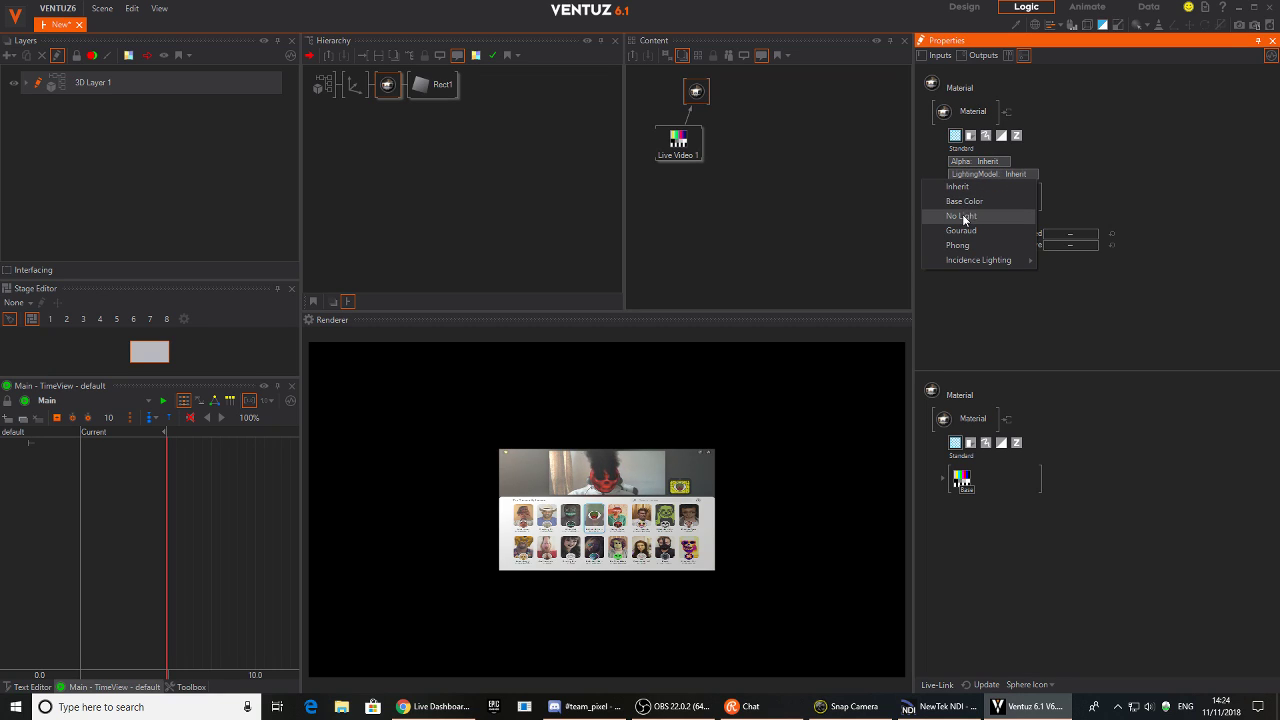
pyautogui.click(964, 213)
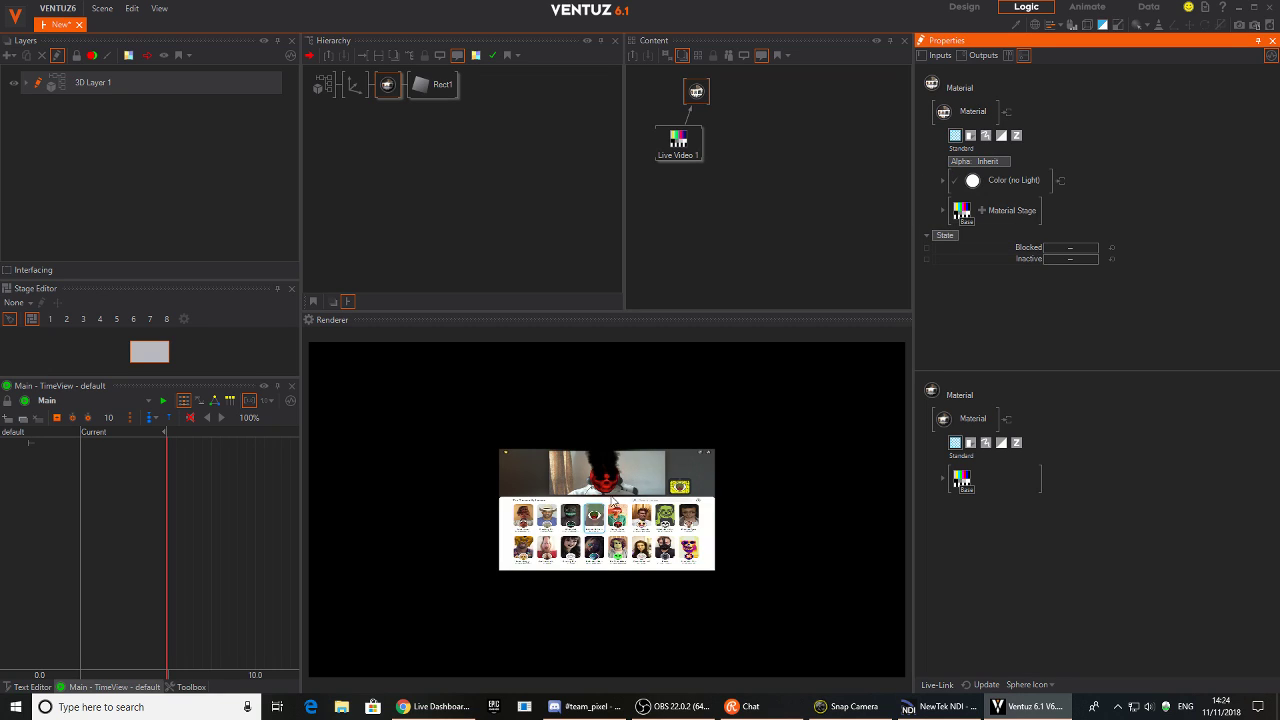
# Set the Material Stage texture mapping to 2D Mapping UV0
pyautogui.click(957, 220)
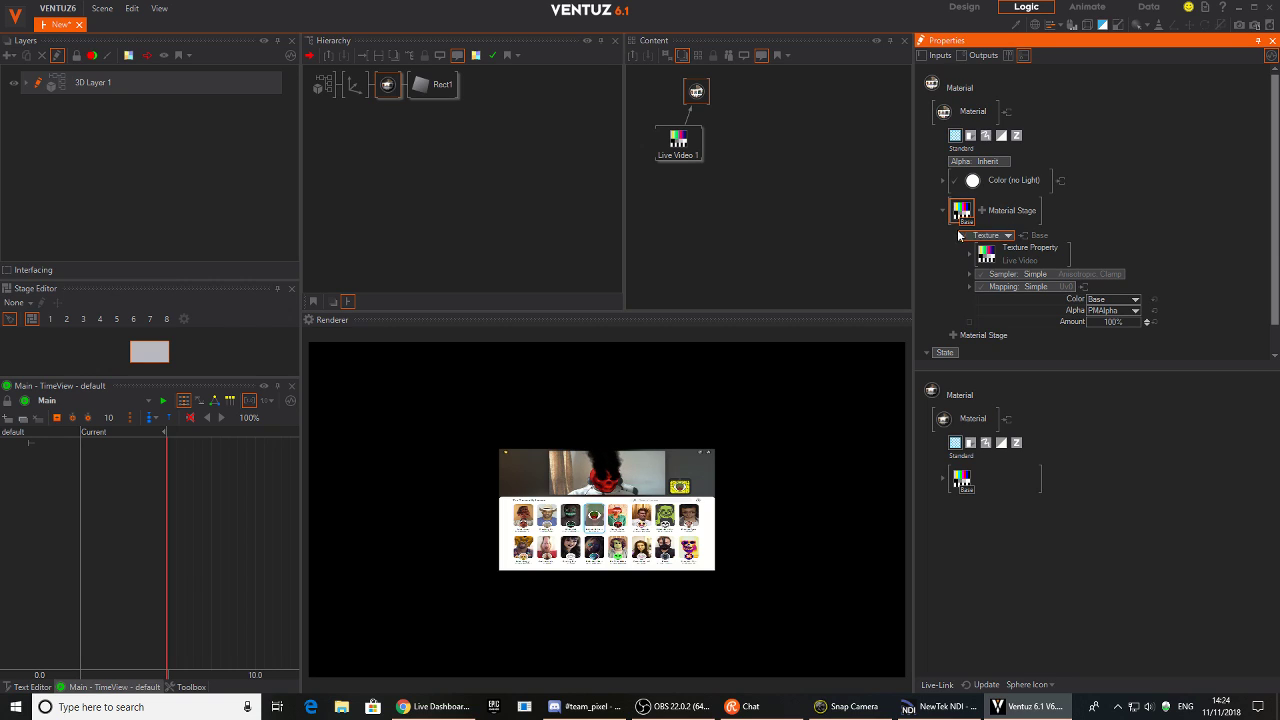
pyautogui.click(1054, 286)
pyautogui.moveTo(993, 318)
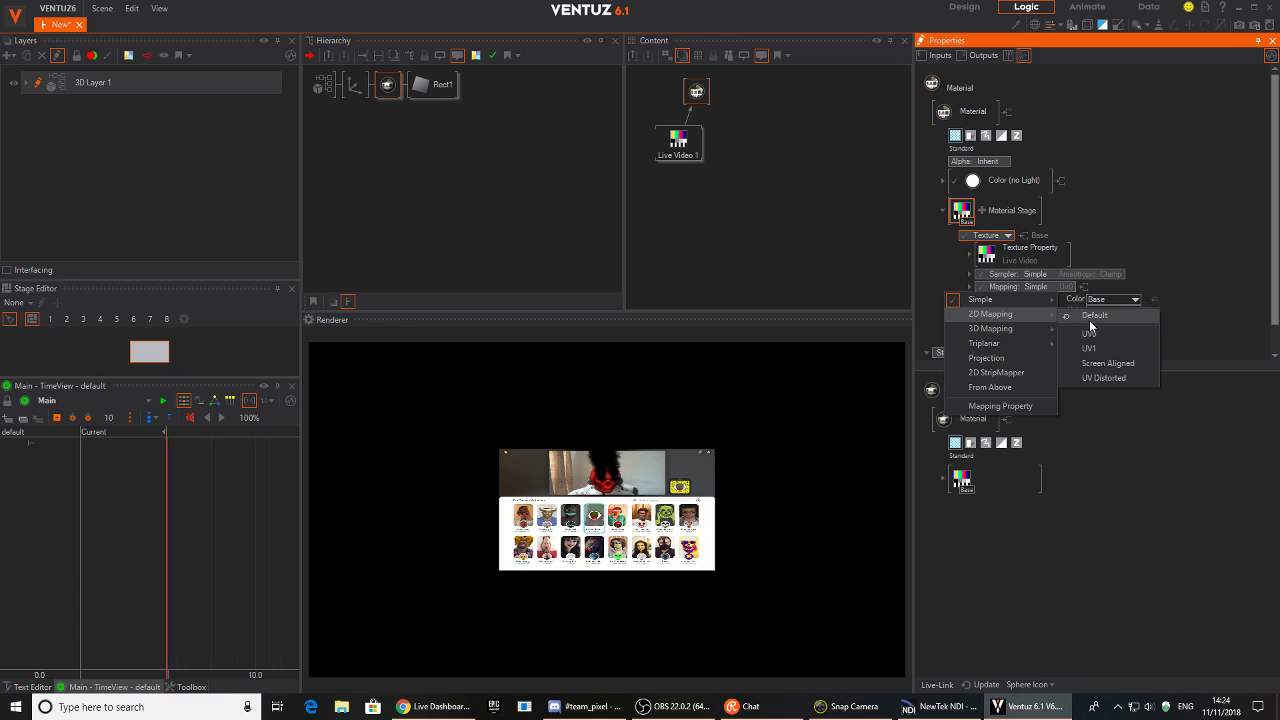
pyautogui.click(1089, 333)
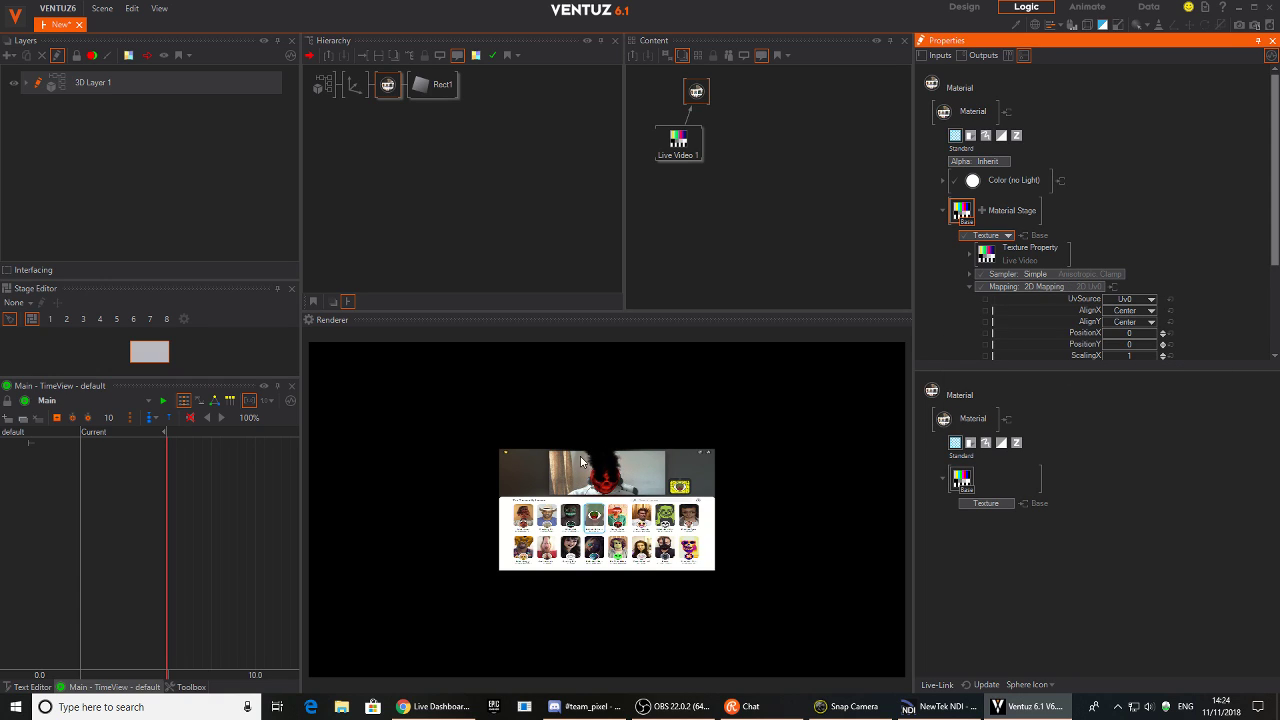
# Adjust the mapping to PositionY -0.88, ScalingY 1.6797 and ScalingFactorAll 1.8753
pyautogui.scroll(-2, 1137, 263)
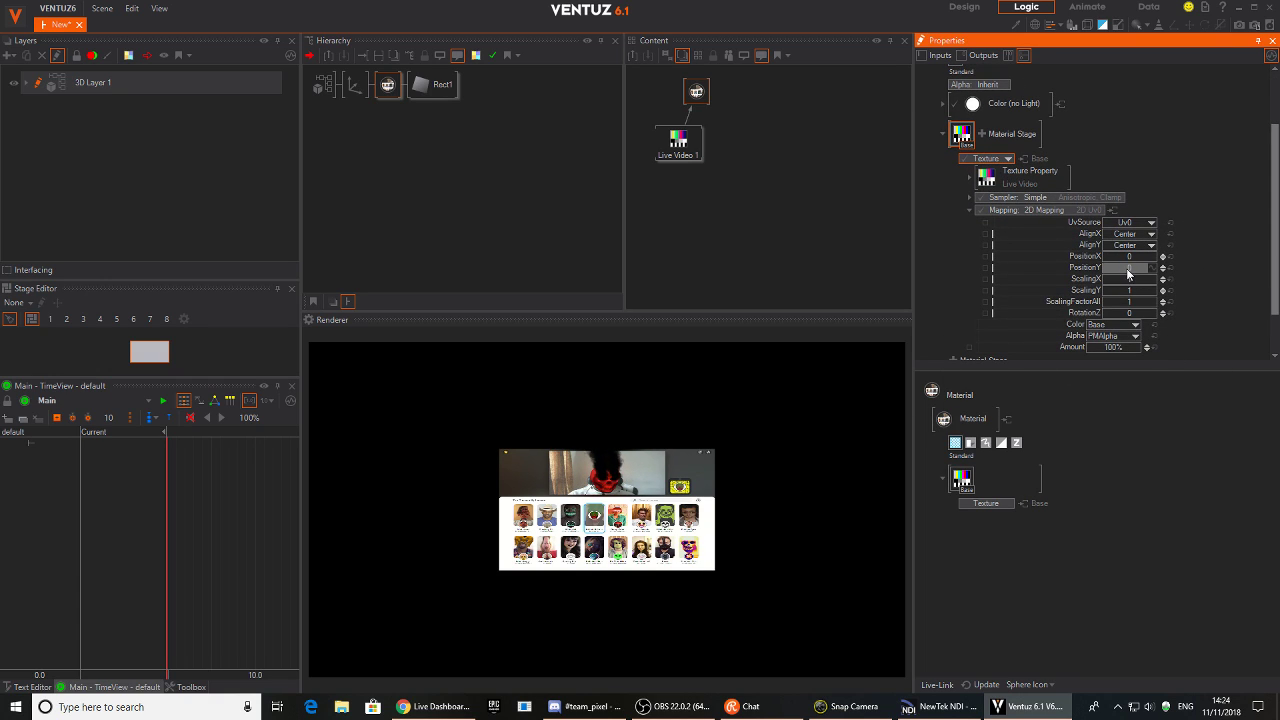
pyautogui.moveTo(1127, 273); pyautogui.dragTo(1155, 302)
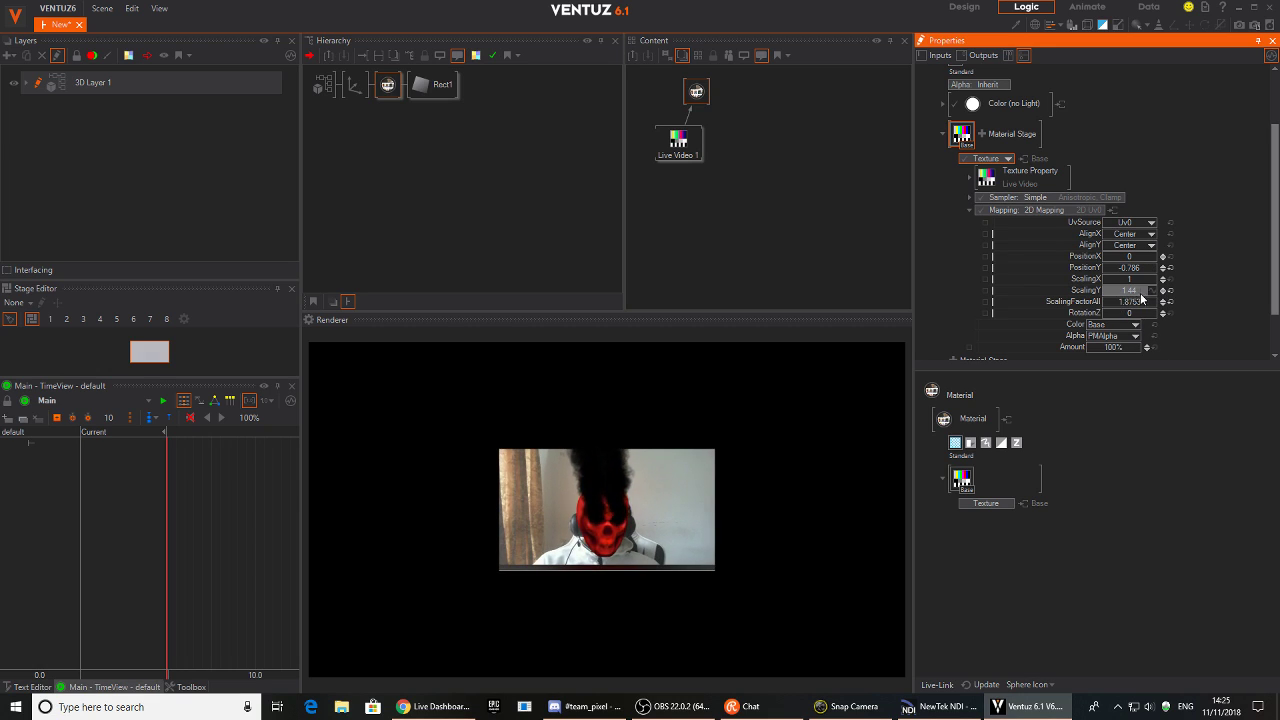
pyautogui.moveTo(1158, 291); pyautogui.dragTo(1104, 269)
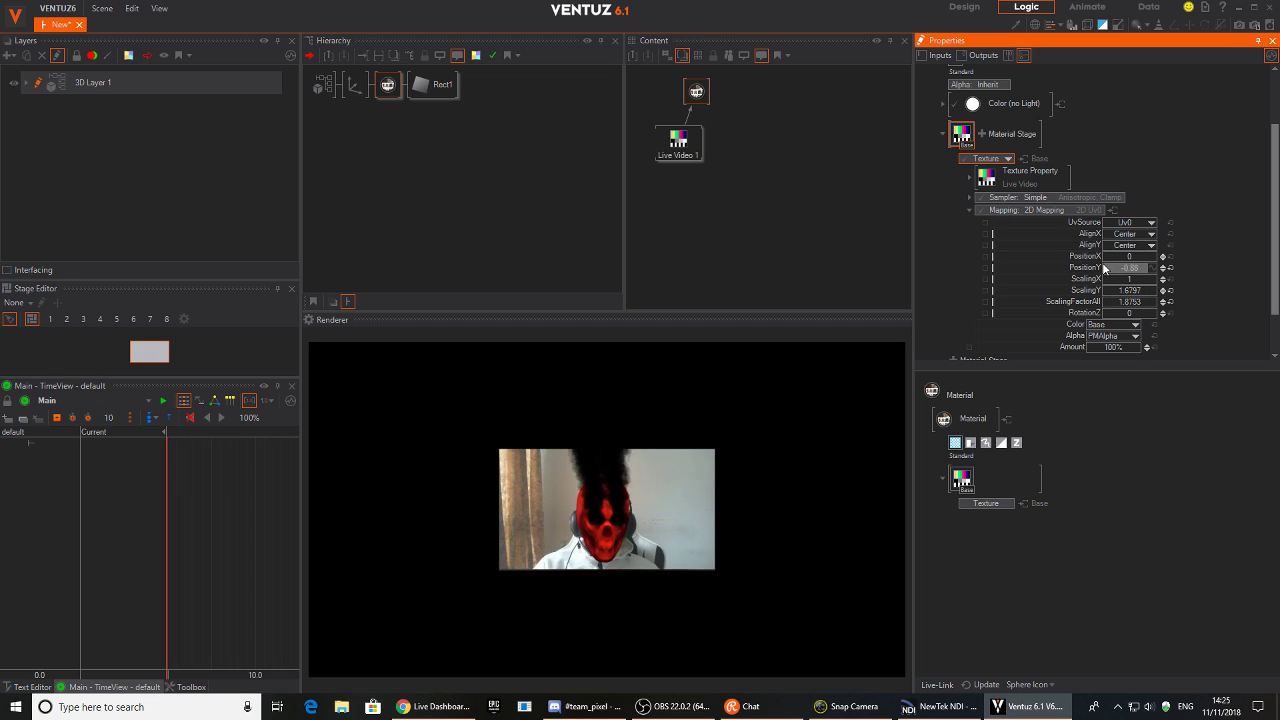
# Scale the video screen's Axis up to 2
pyautogui.click(394, 120)
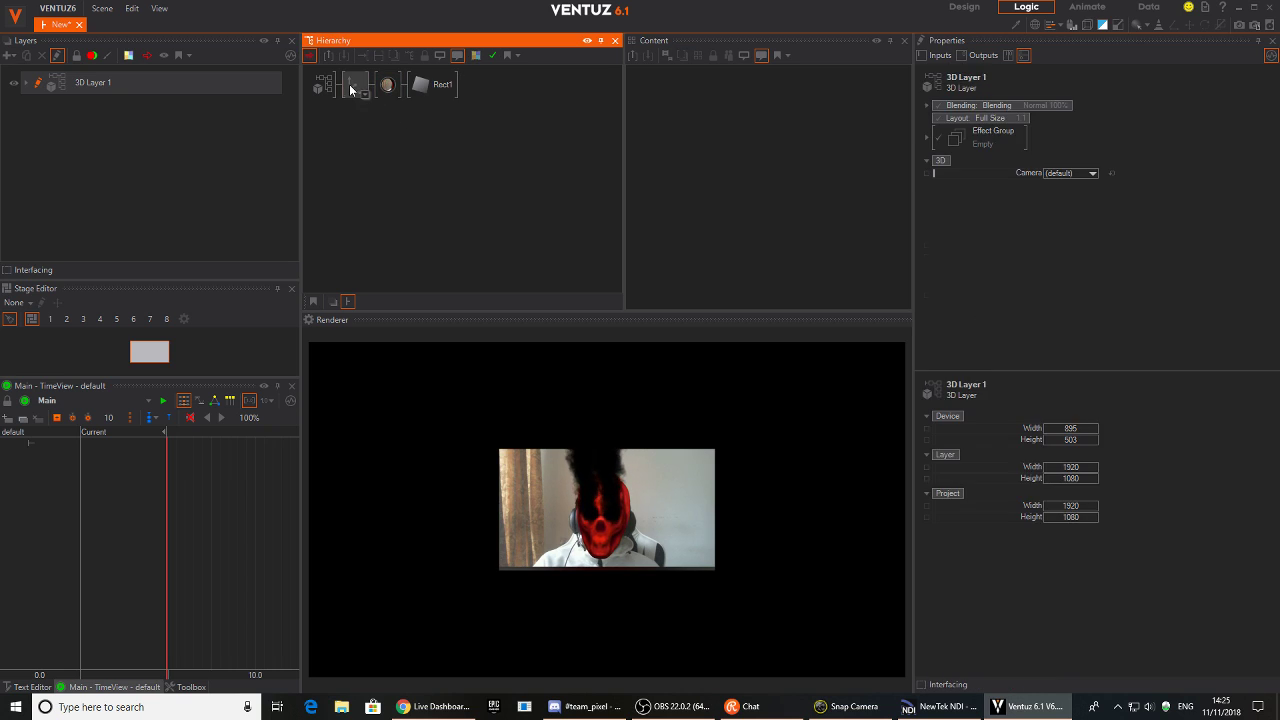
pyautogui.click(349, 84)
pyautogui.moveTo(1068, 294); pyautogui.dragTo(1055, 292)
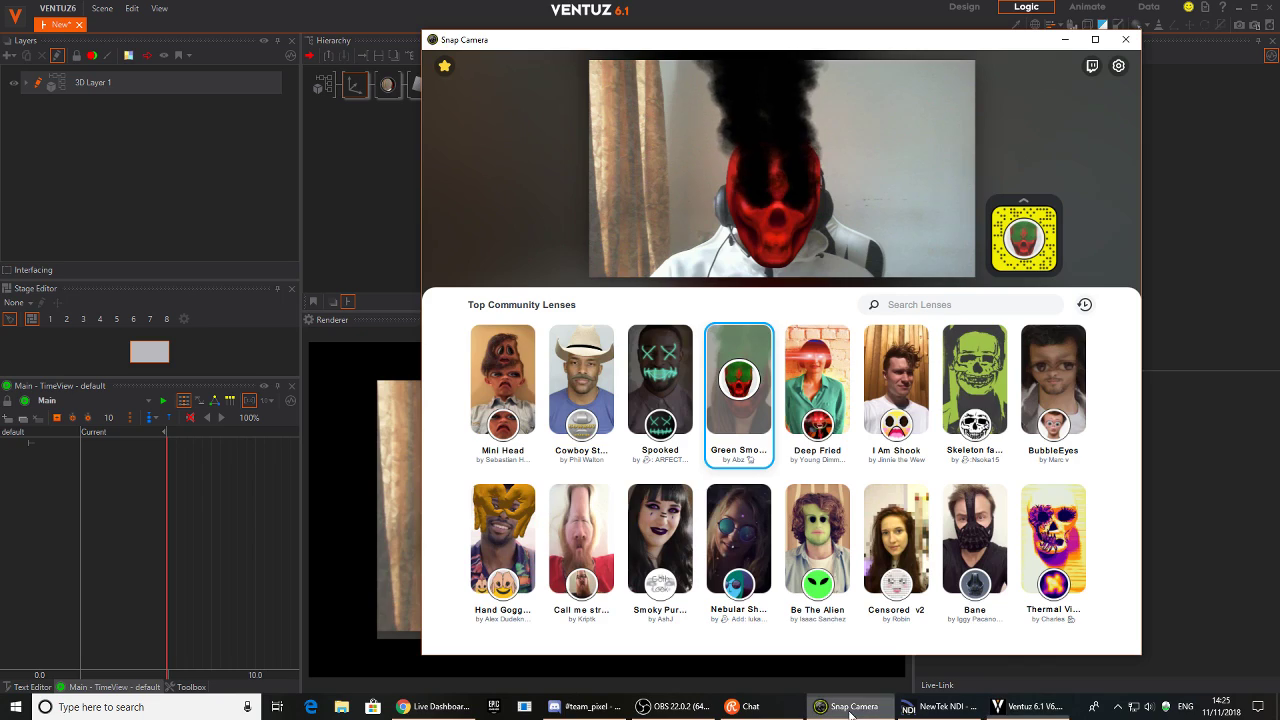
pyautogui.click(852, 707)
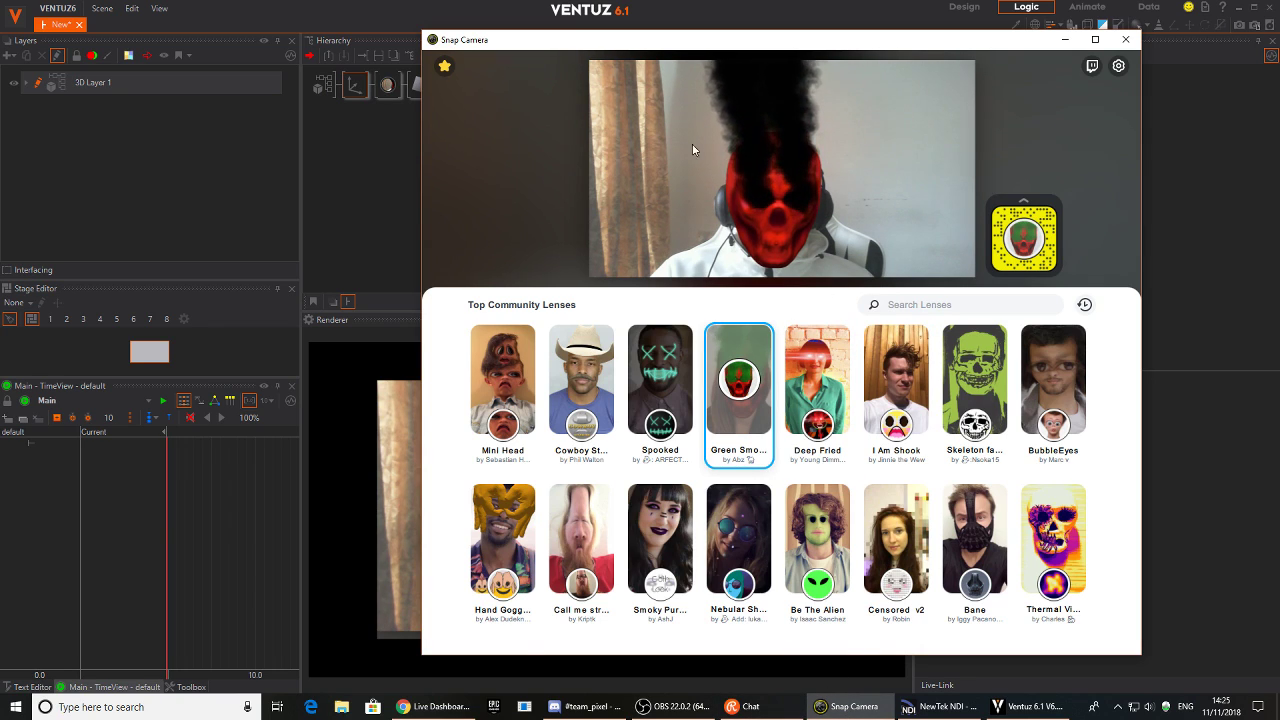
pyautogui.click(847, 707)
# Set the webcam texture's ScalingX to about 1.0045
pyautogui.click(389, 89)
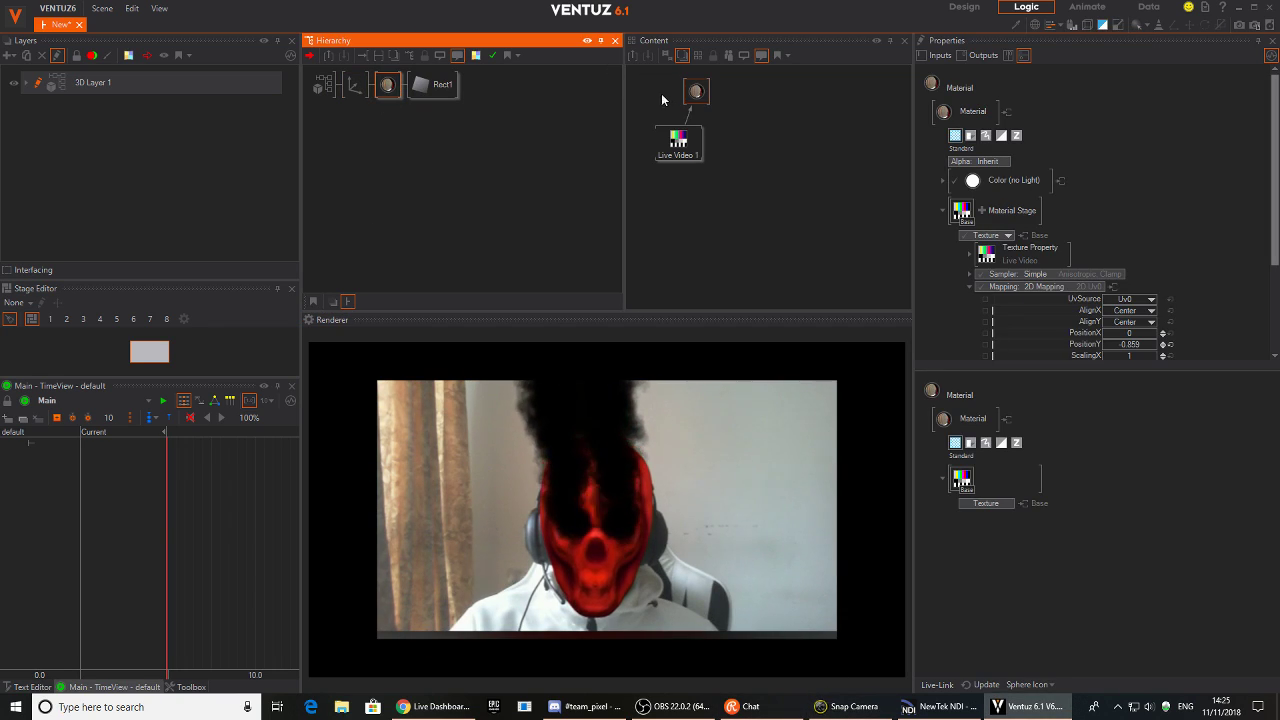
pyautogui.scroll(-3, 1088, 203)
pyautogui.scroll(1, 1088, 203)
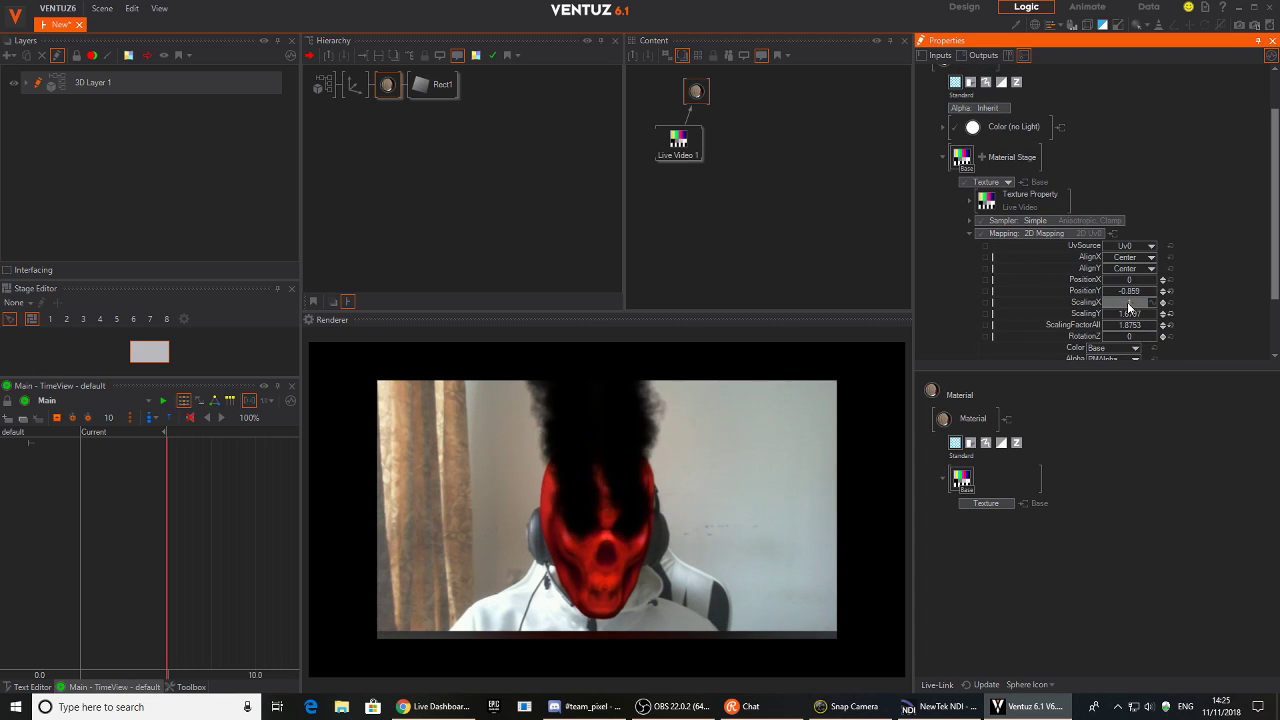
pyautogui.moveTo(1131, 305); pyautogui.dragTo(1110, 314)
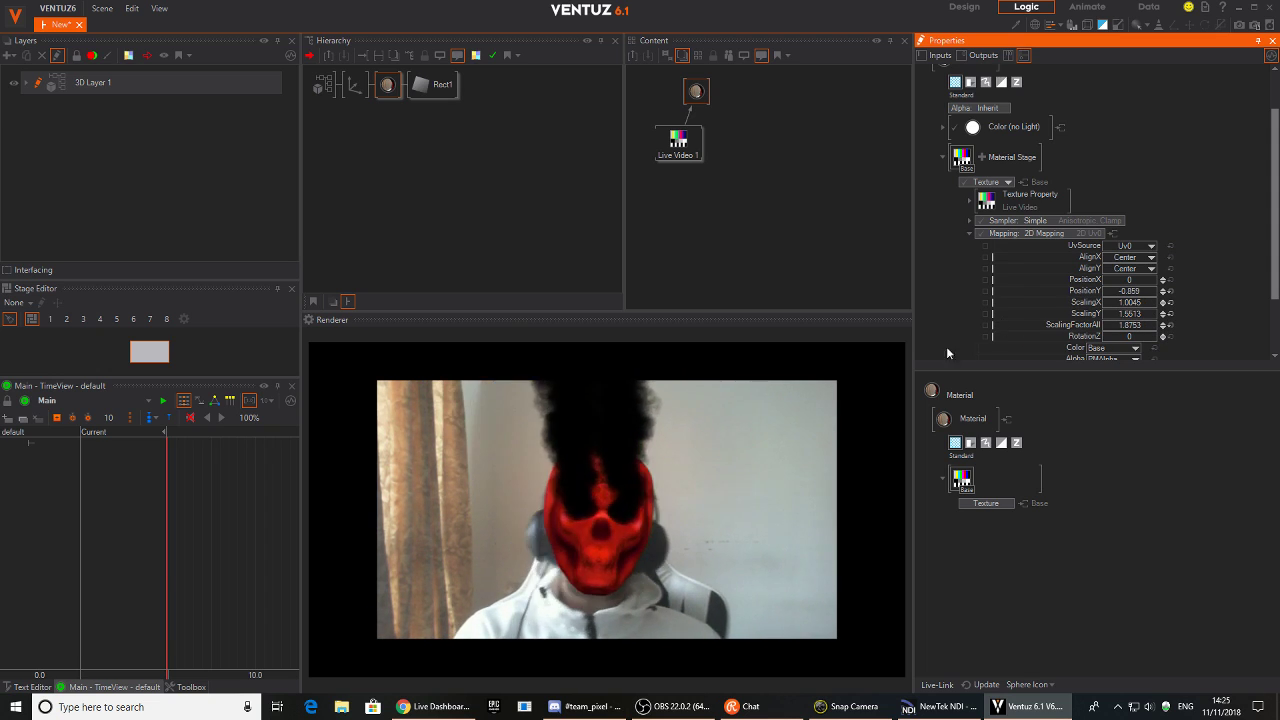
# Set the Axis Position Z to 0.7, then bring up Snap Camera's Favorites
pyautogui.click(379, 143)
pyautogui.click(354, 84)
pyautogui.click(1073, 130)
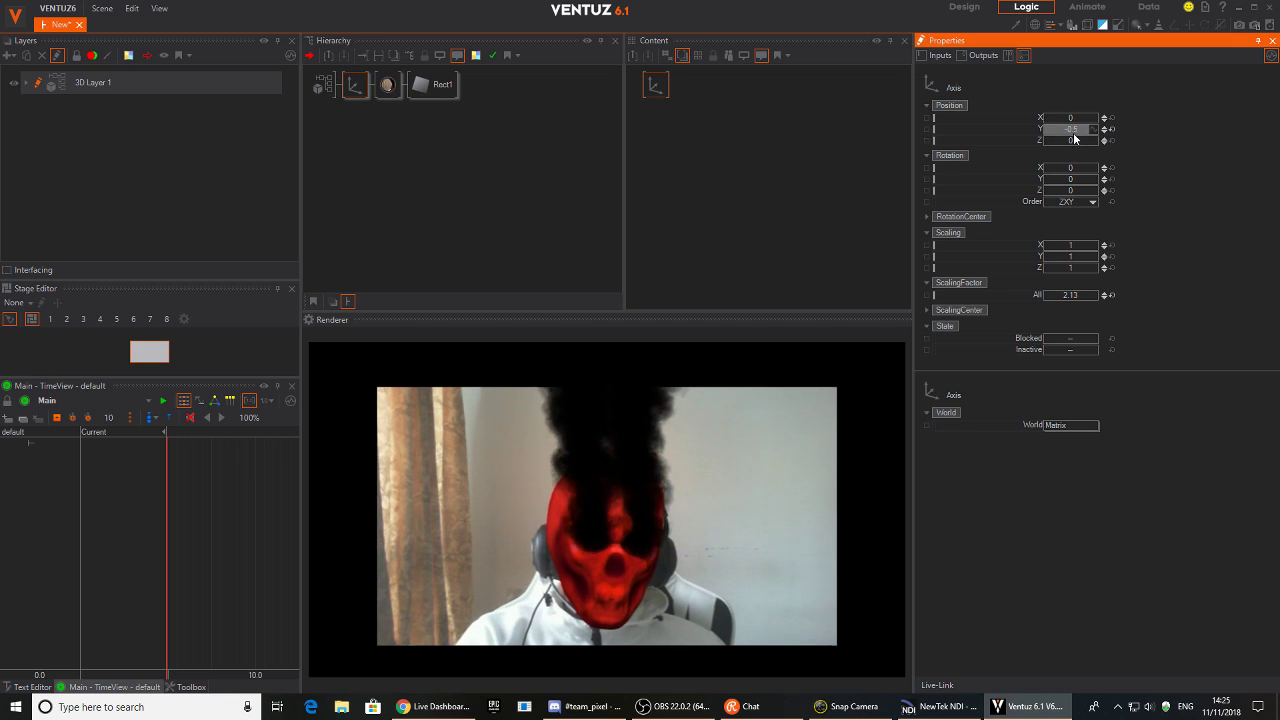
pyautogui.moveTo(1046, 141); pyautogui.dragTo(1076, 205)
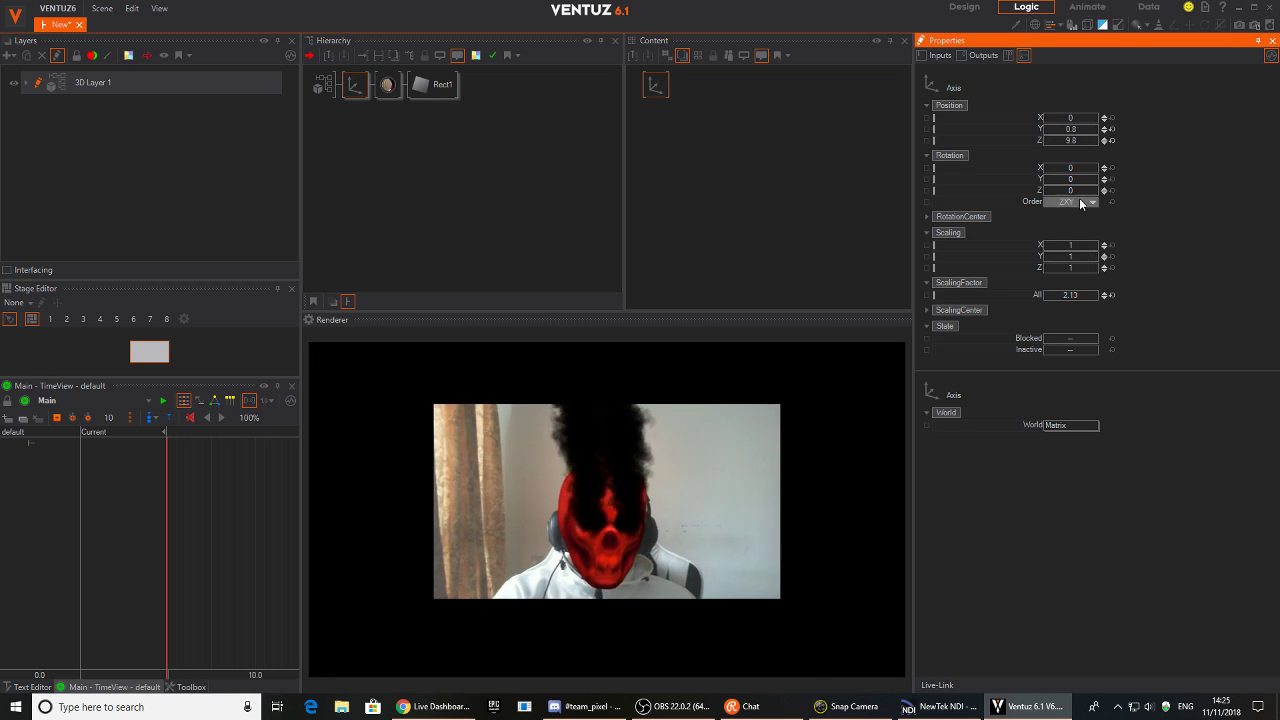
pyautogui.moveTo(1062, 140); pyautogui.dragTo(1060, 120)
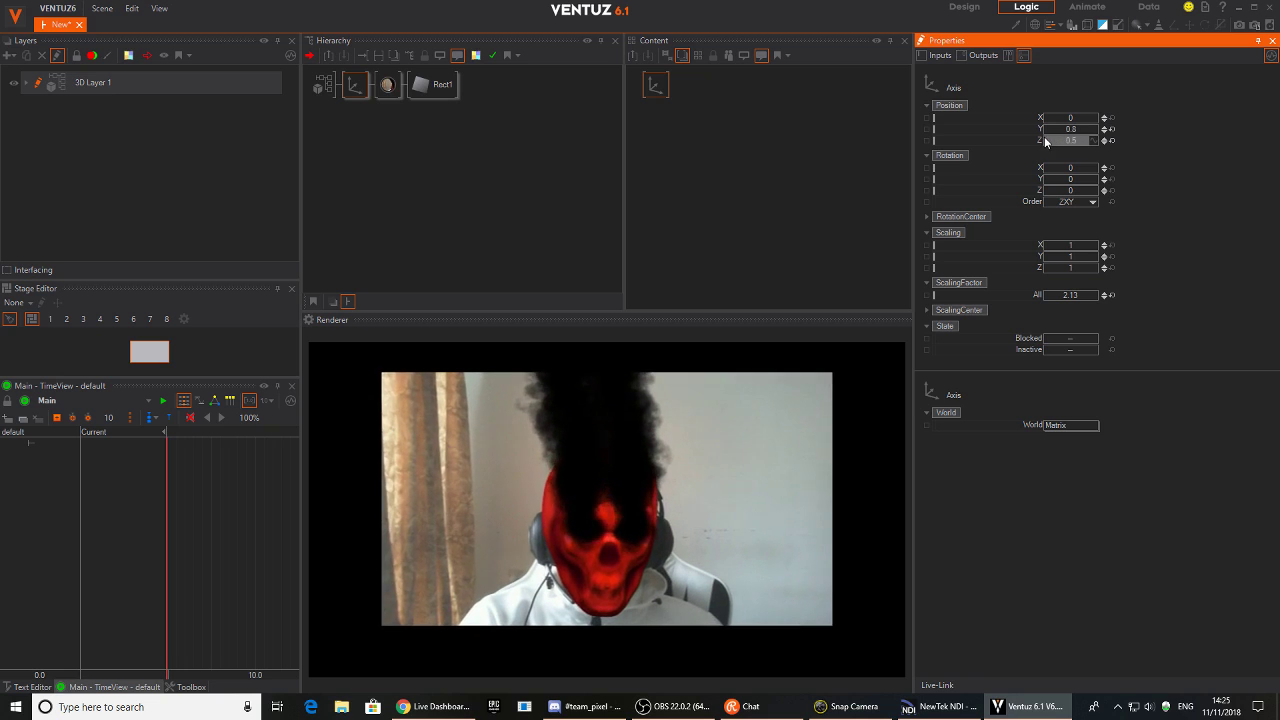
pyautogui.click(853, 706)
pyautogui.click(444, 65)
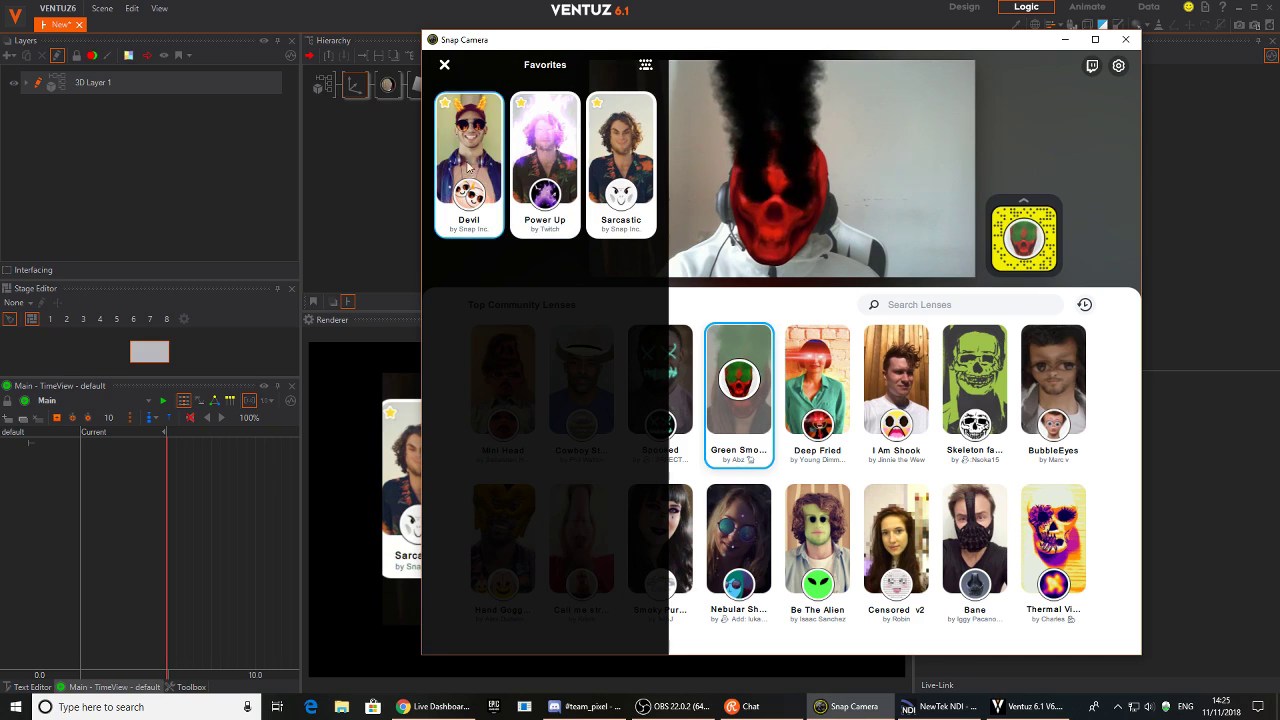
# Review the Num+2/3/4 lens hotkeys, then return to the favourite lenses list
pyautogui.click(645, 64)
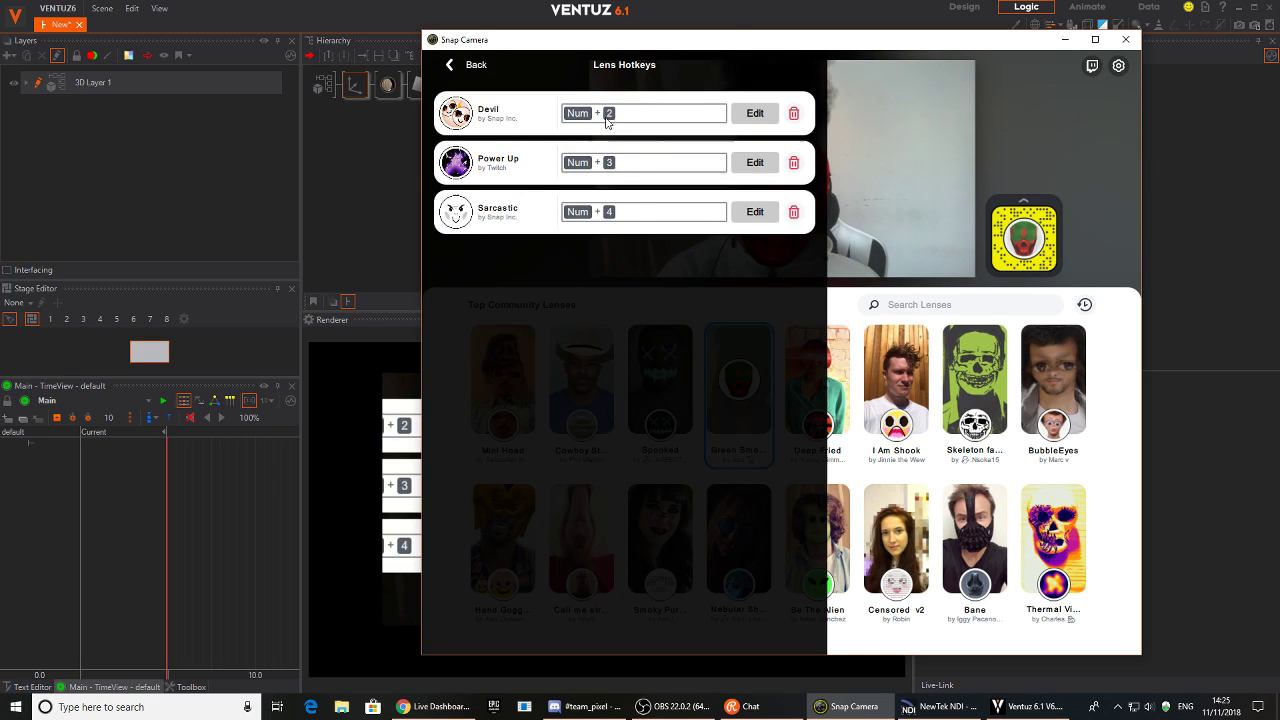
pyautogui.click(480, 64)
pyautogui.click(645, 64)
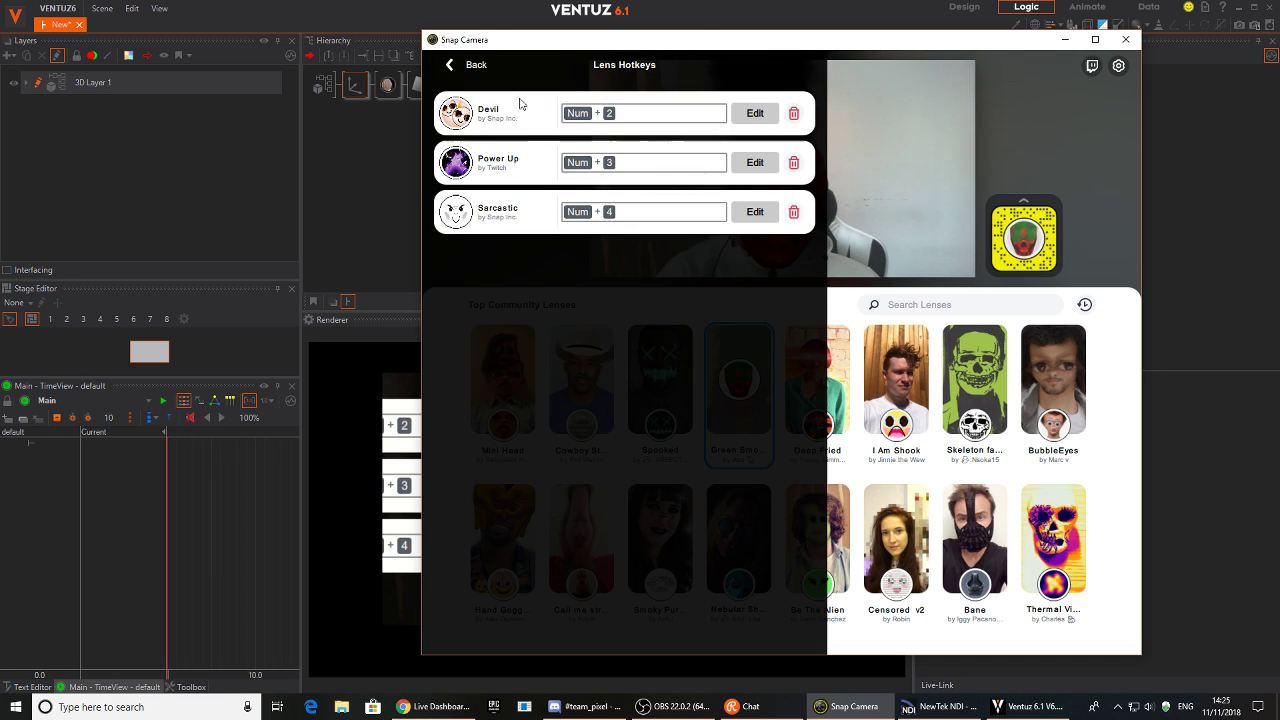
pyautogui.click(465, 64)
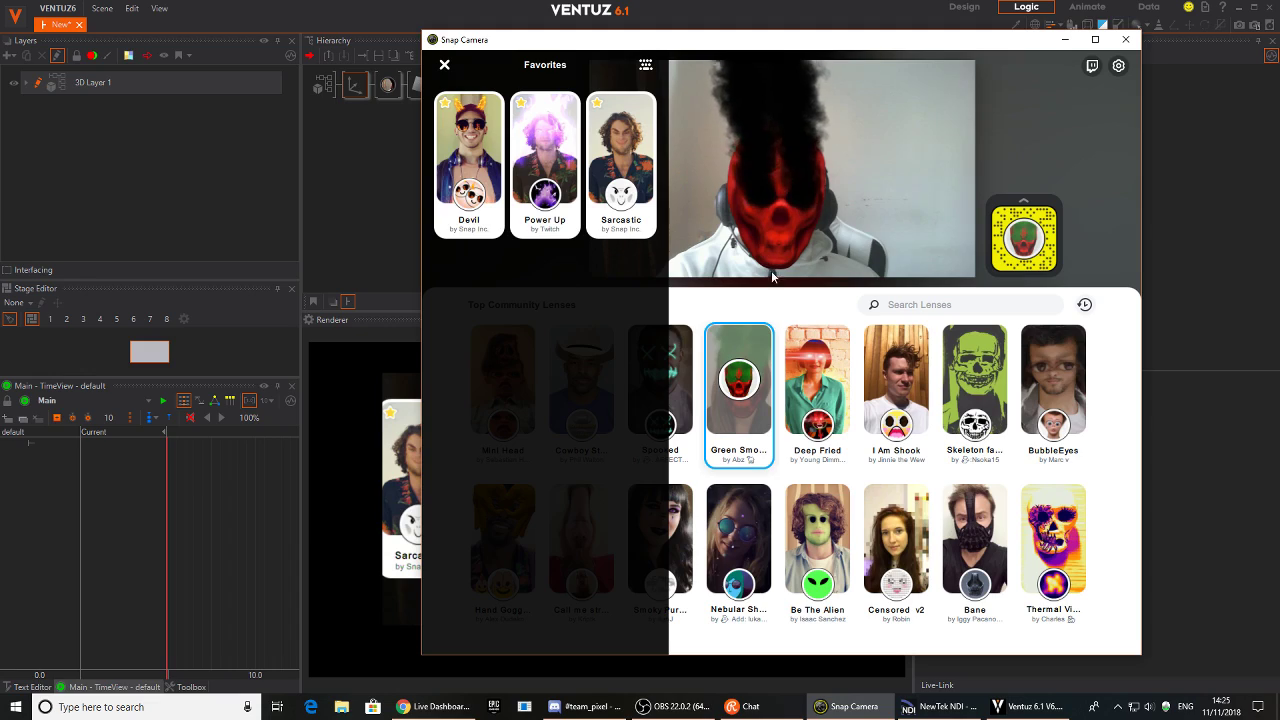
# Close Favorites and apply the 80s Retro lens from Top Community Lenses
pyautogui.click(1122, 379)
pyautogui.scroll(-8, 882, 519)
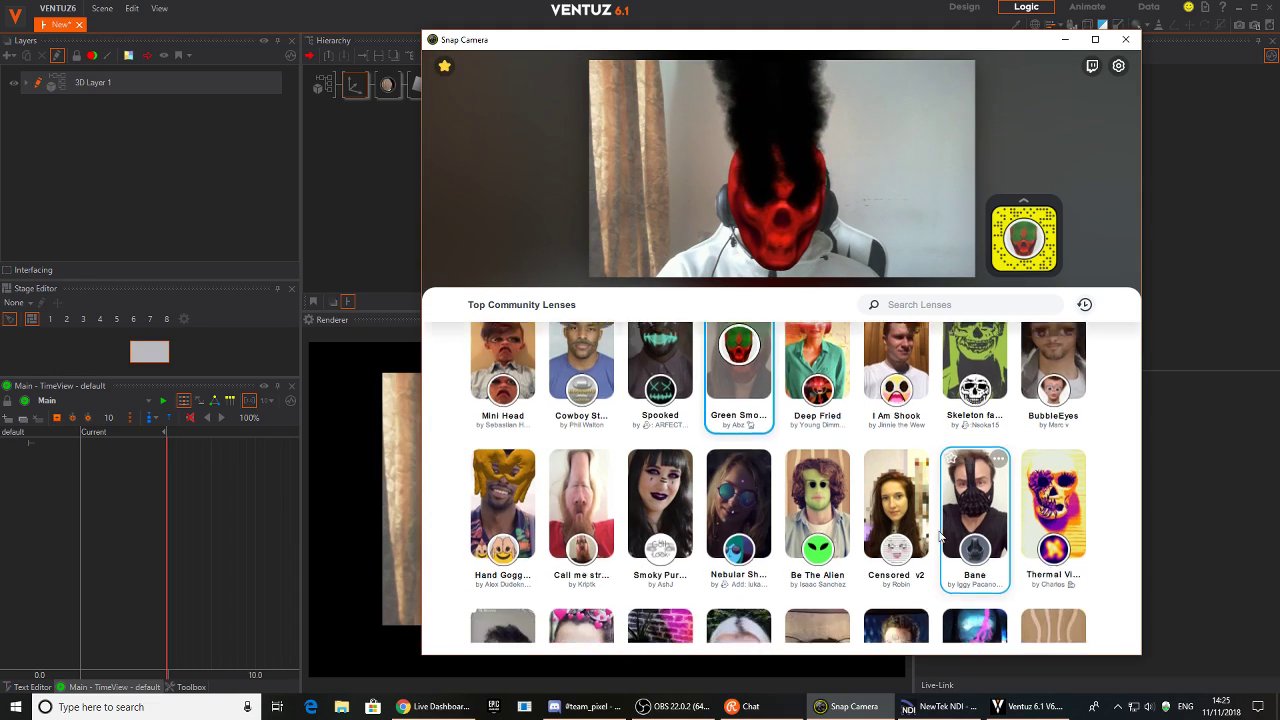
pyautogui.scroll(-10, 882, 519)
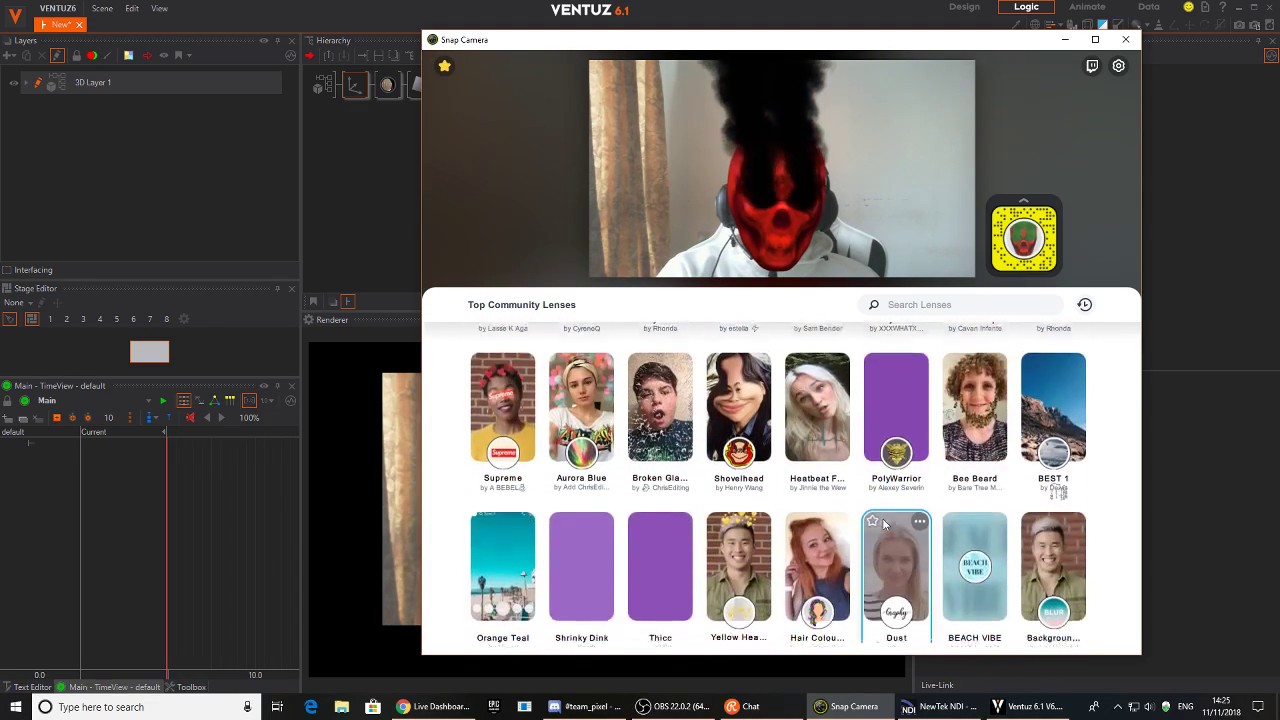
pyautogui.scroll(-10, 887, 520)
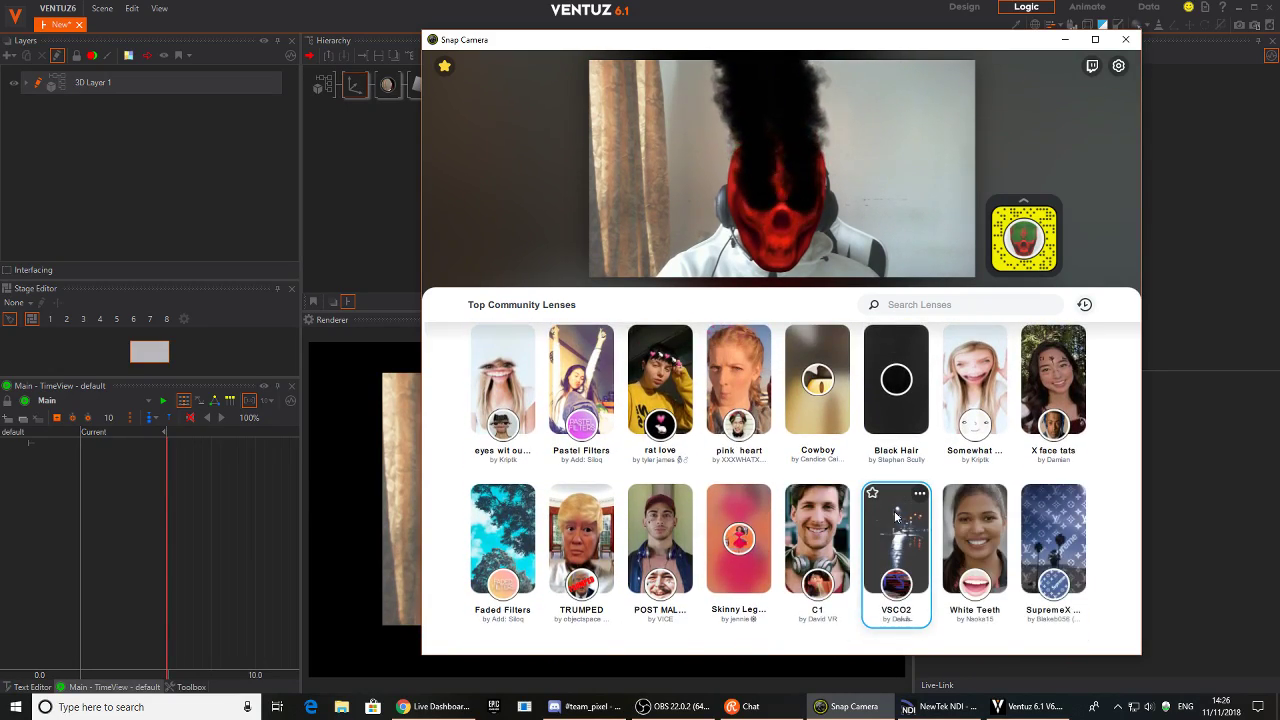
pyautogui.scroll(-3, 660, 500)
pyautogui.scroll(-8, 700, 522)
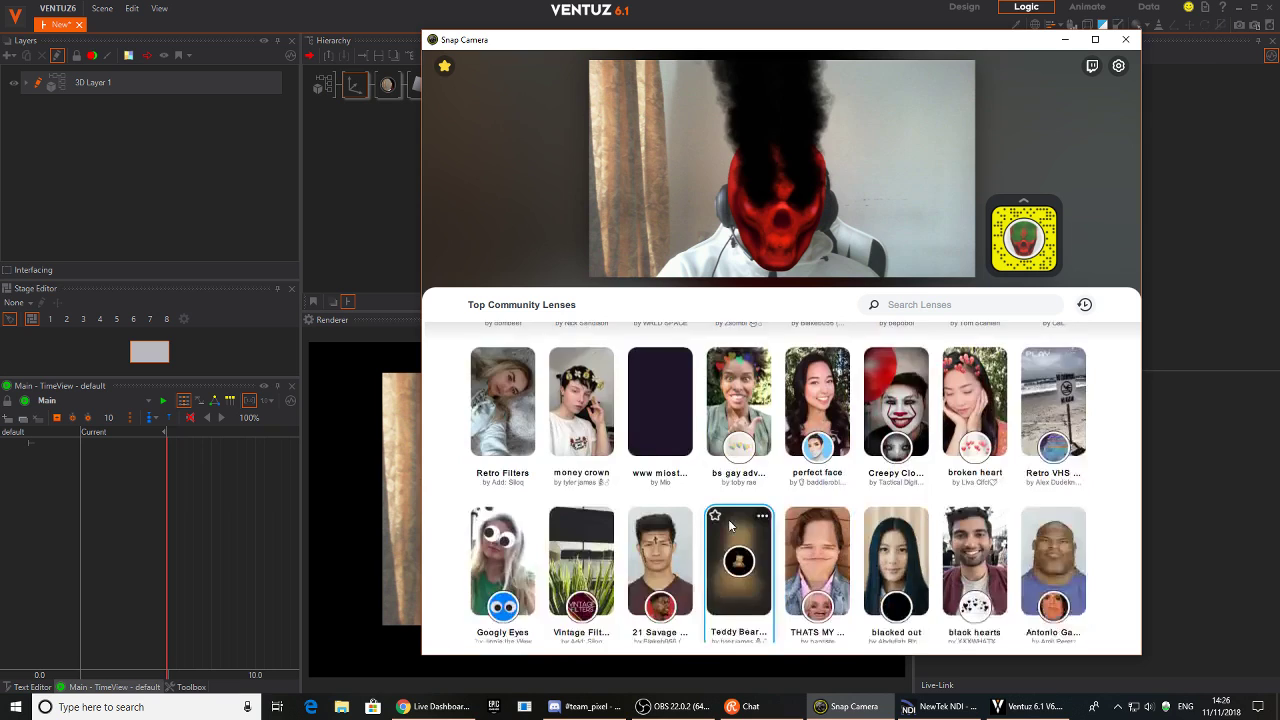
pyautogui.scroll(-5, 741, 516)
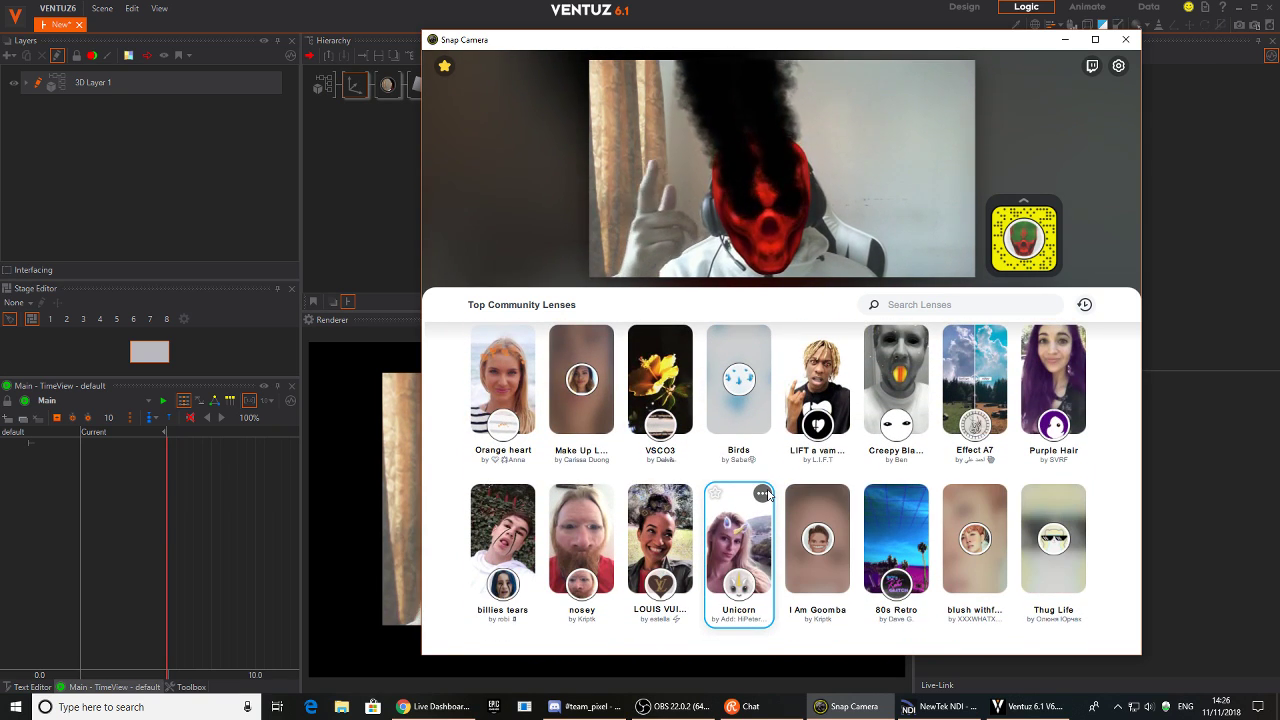
pyautogui.scroll(-4, 866, 538)
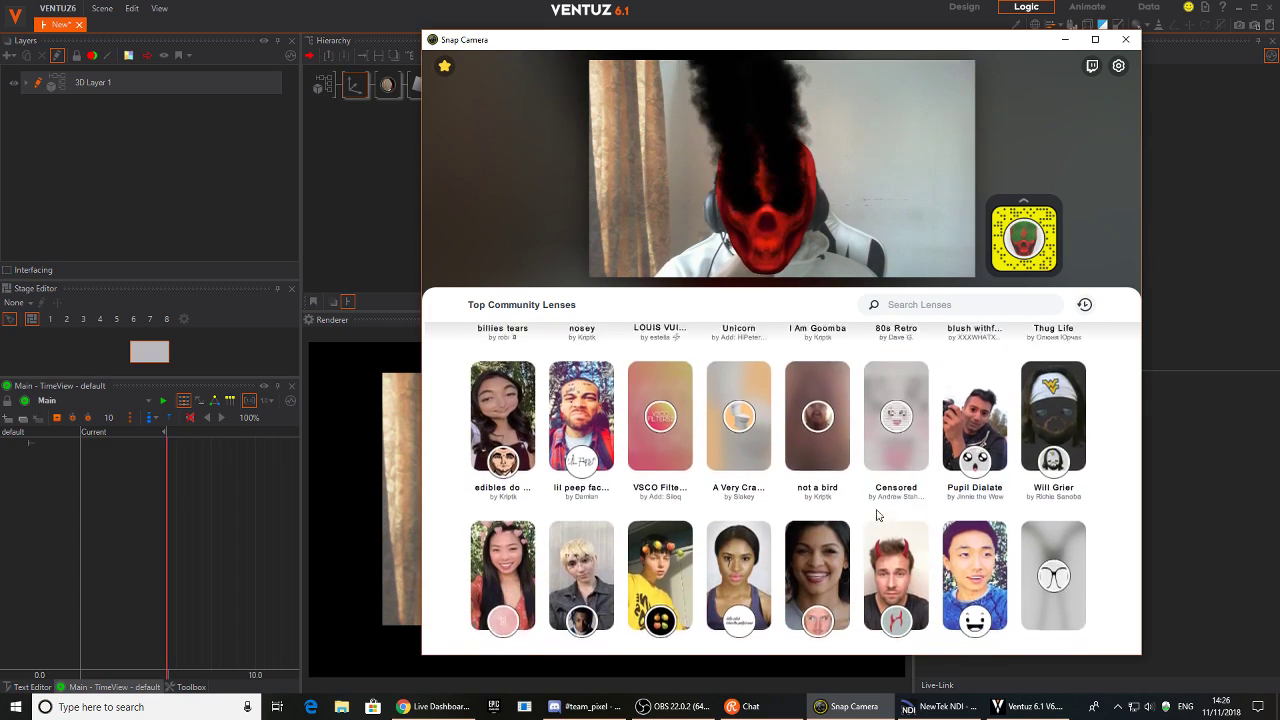
pyautogui.scroll(2, 900, 420)
pyautogui.click(907, 382)
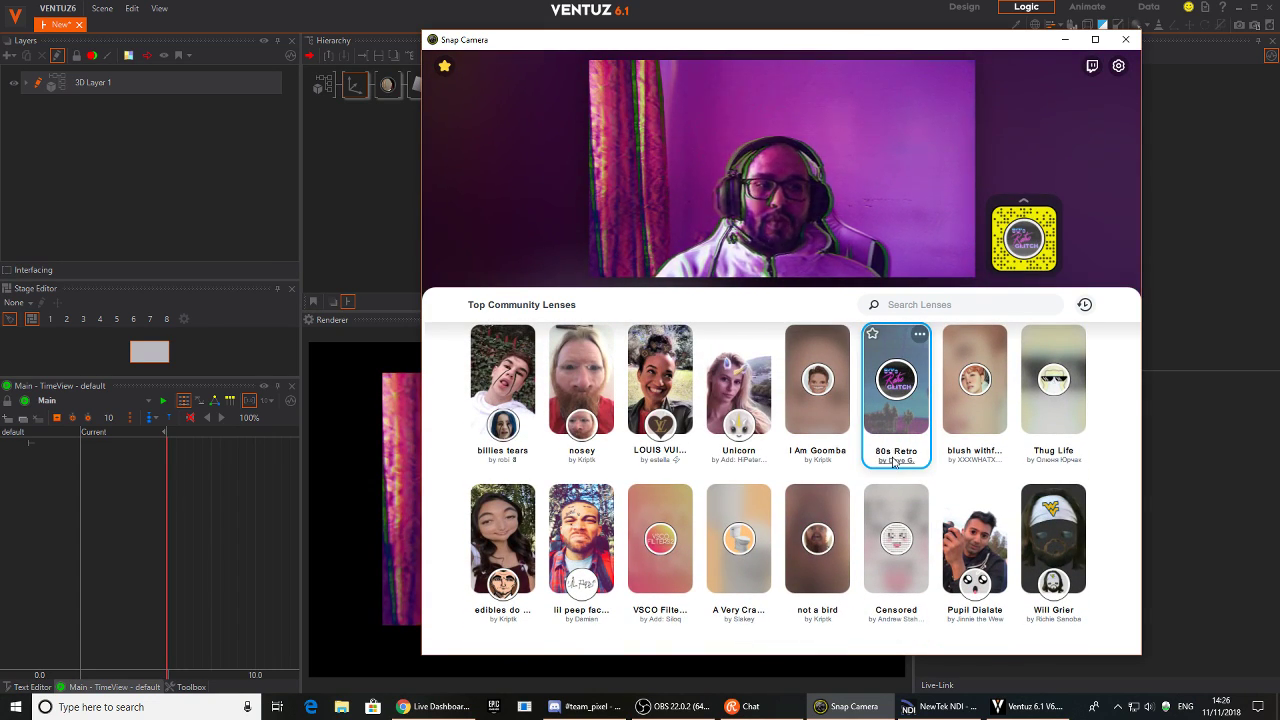
# Try the Old School bat lens, then the MOMO lens
pyautogui.scroll(-6, 893, 462)
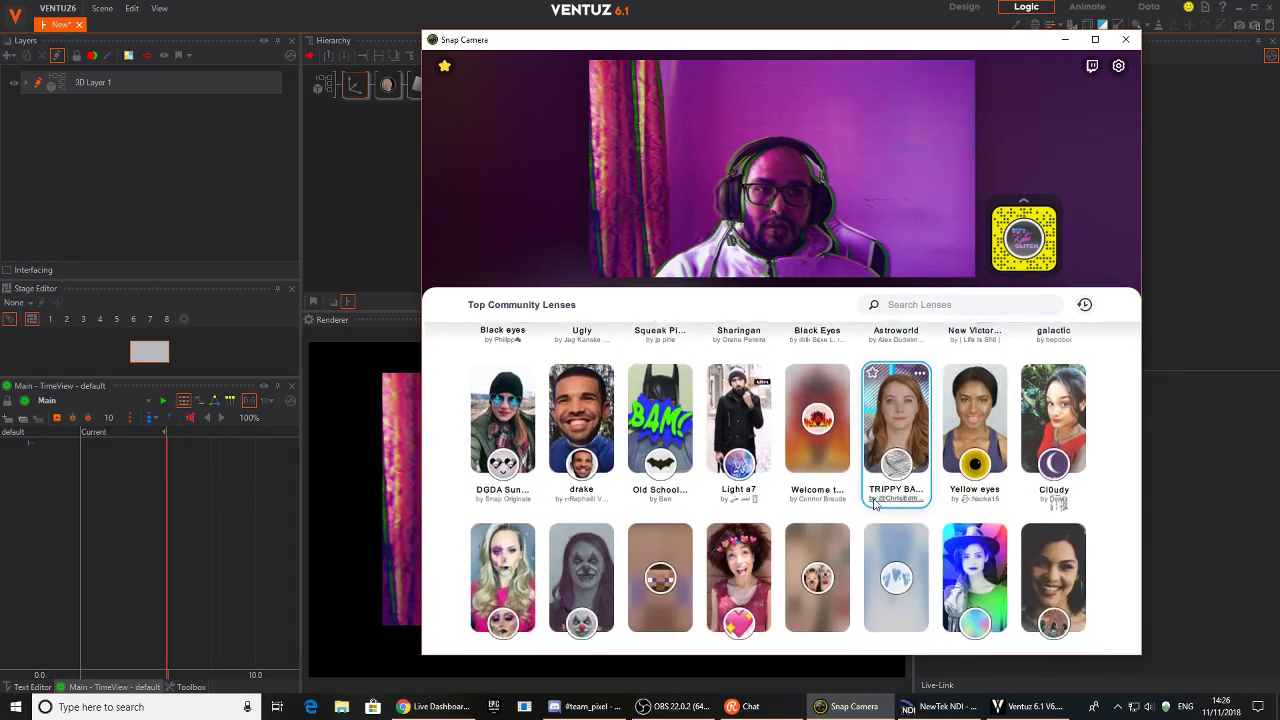
pyautogui.scroll(-1, 874, 503)
pyautogui.click(660, 385)
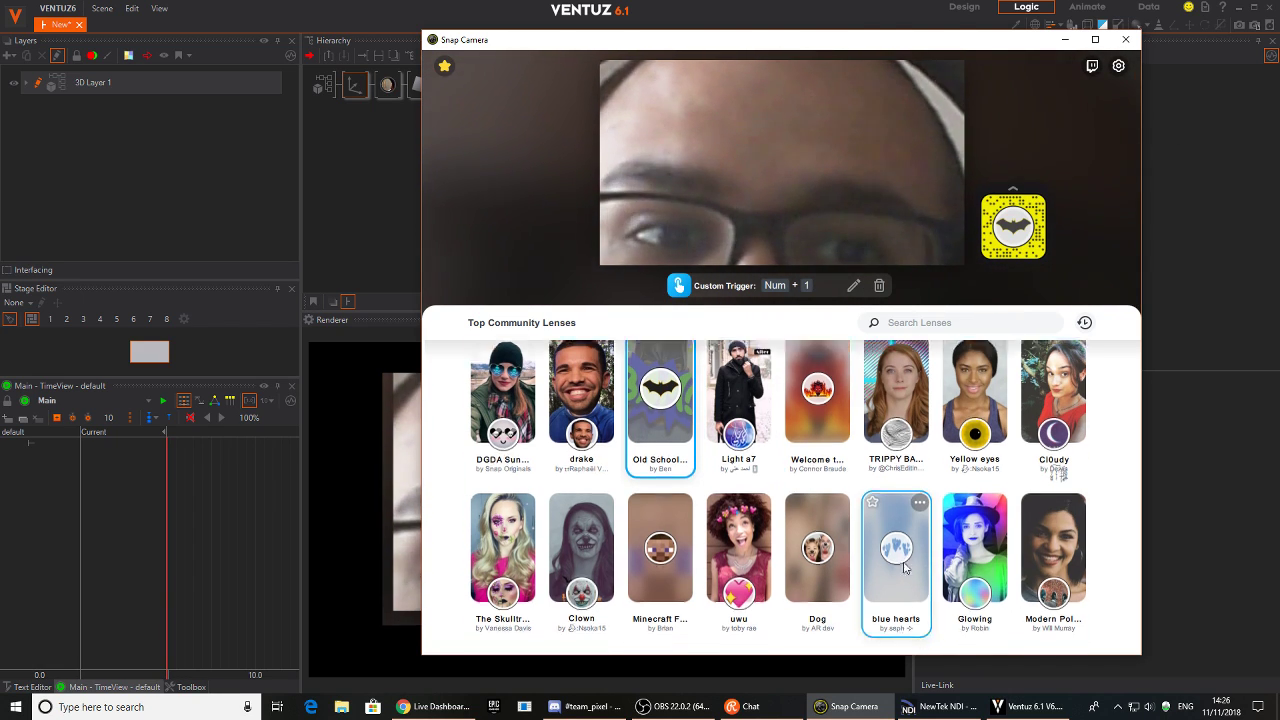
pyautogui.scroll(-10, 840, 500)
pyautogui.scroll(-8, 850, 536)
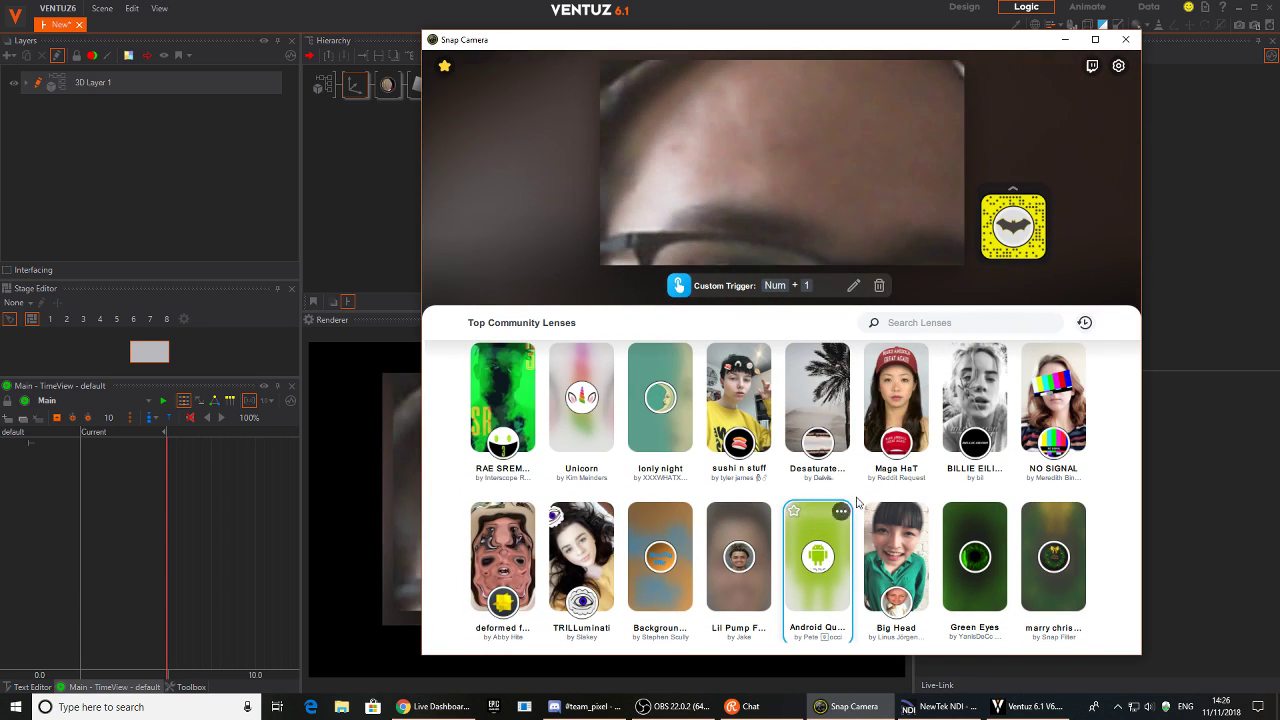
pyautogui.scroll(-3, 790, 500)
pyautogui.scroll(-3, 783, 497)
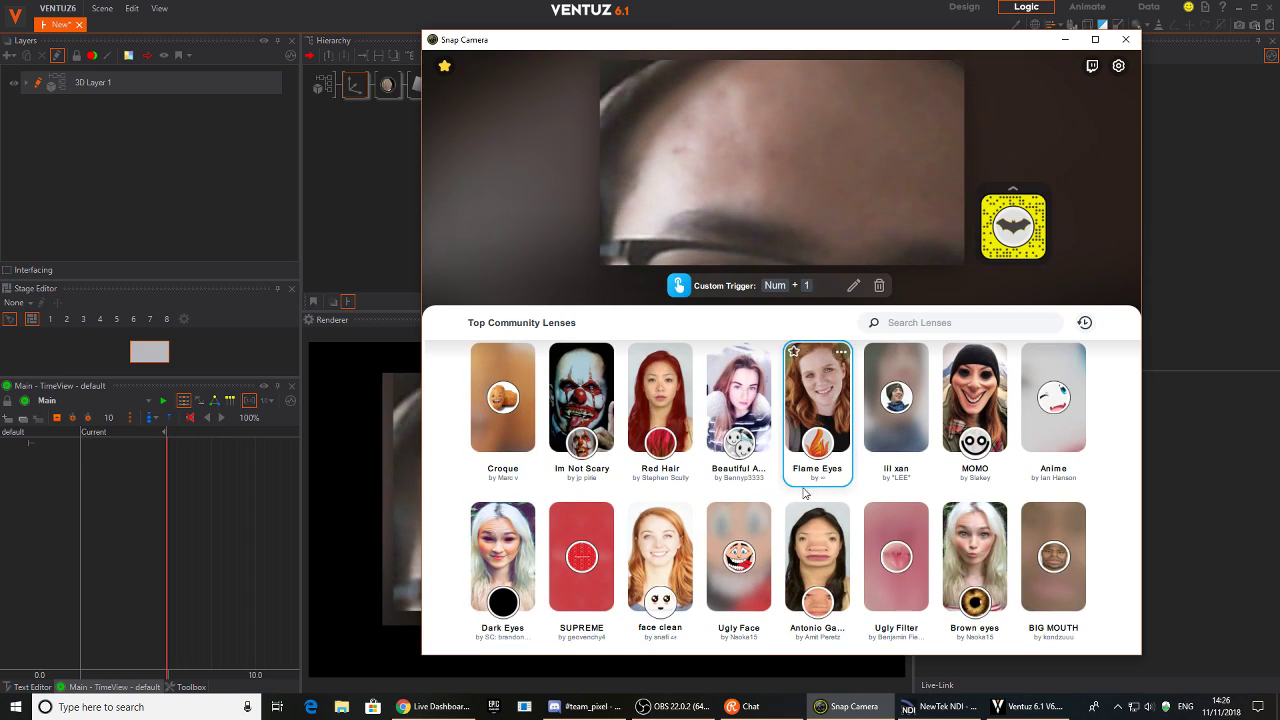
pyautogui.click(968, 404)
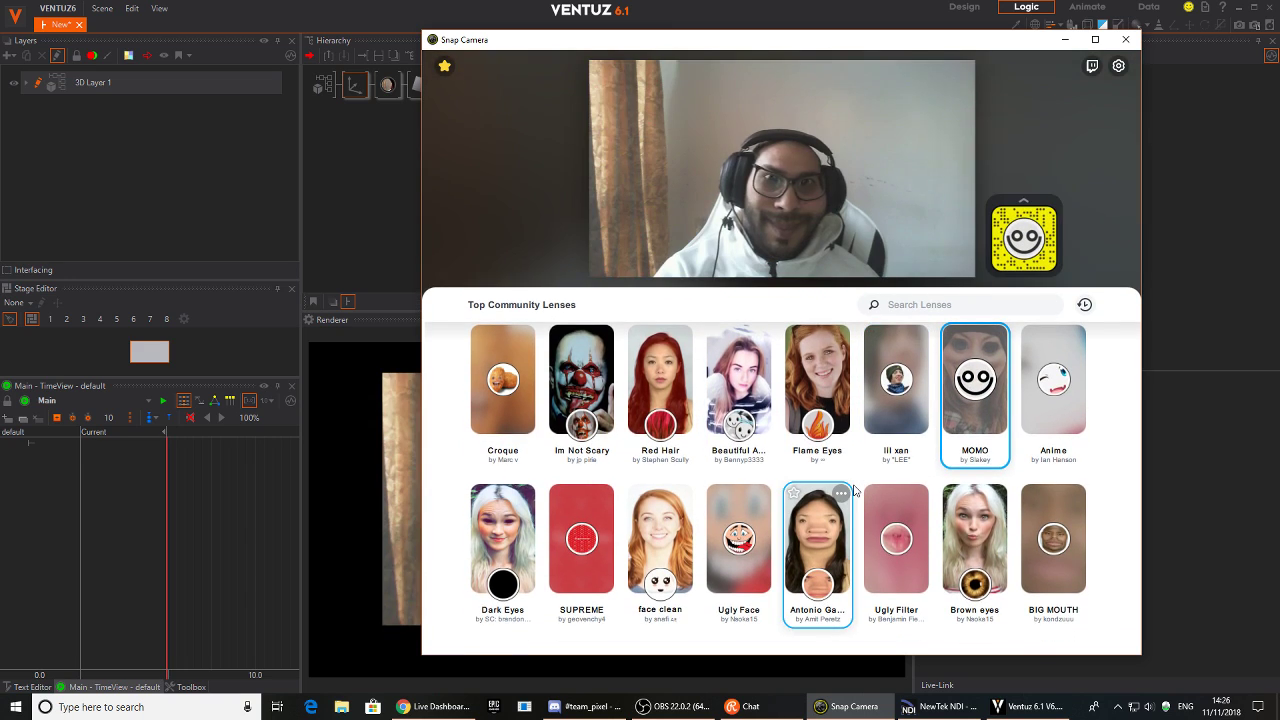
# Apply the Rock Clown lens and star it as a favourite
pyautogui.scroll(-10, 854, 490)
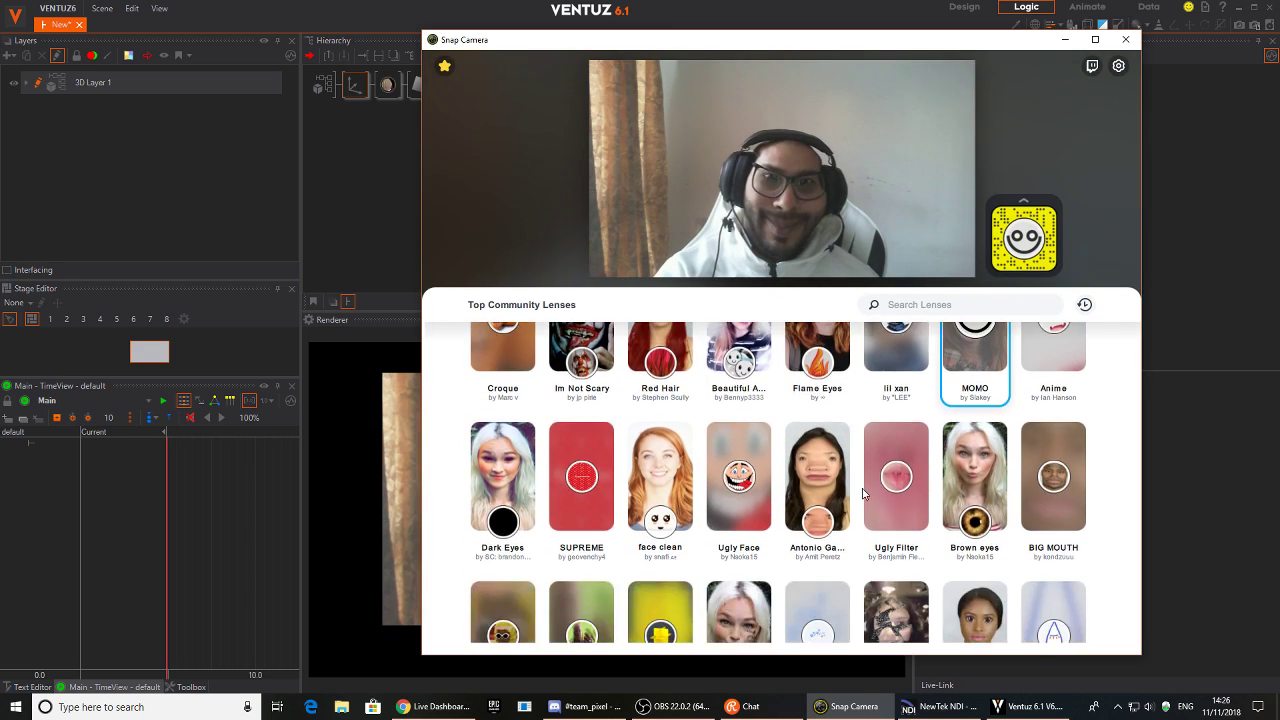
pyautogui.scroll(-10, 736, 538)
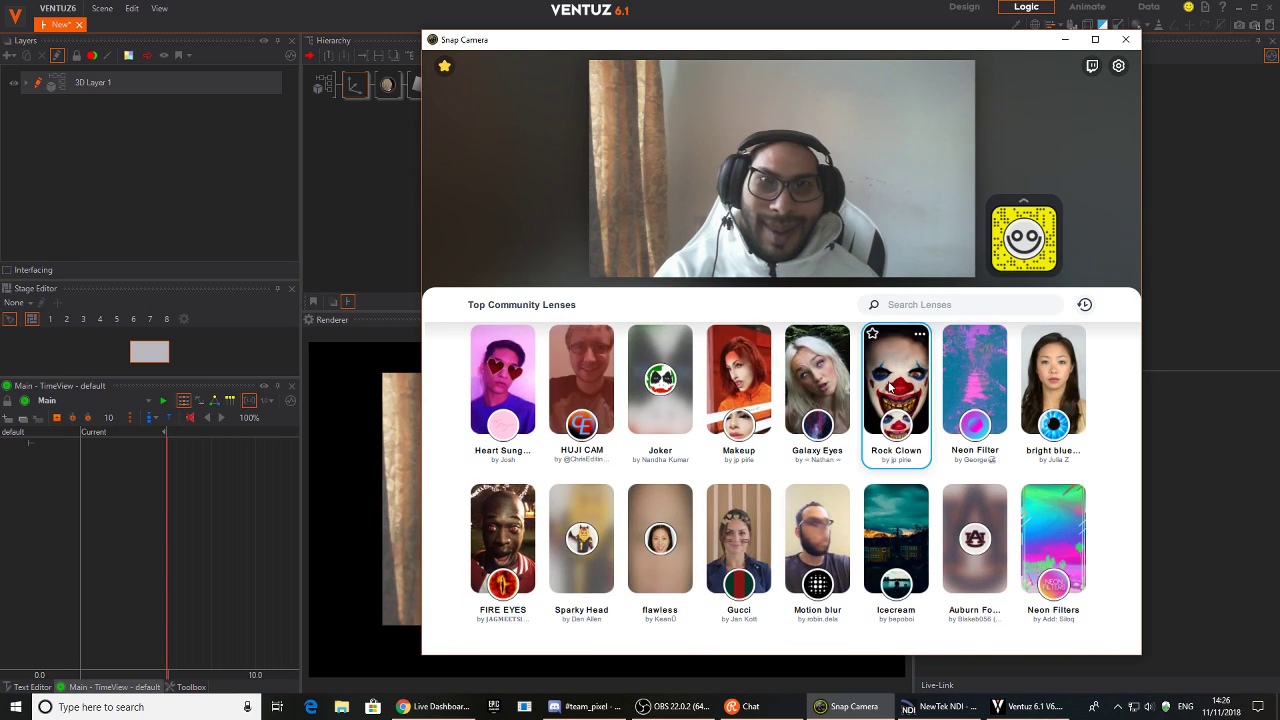
pyautogui.click(889, 387)
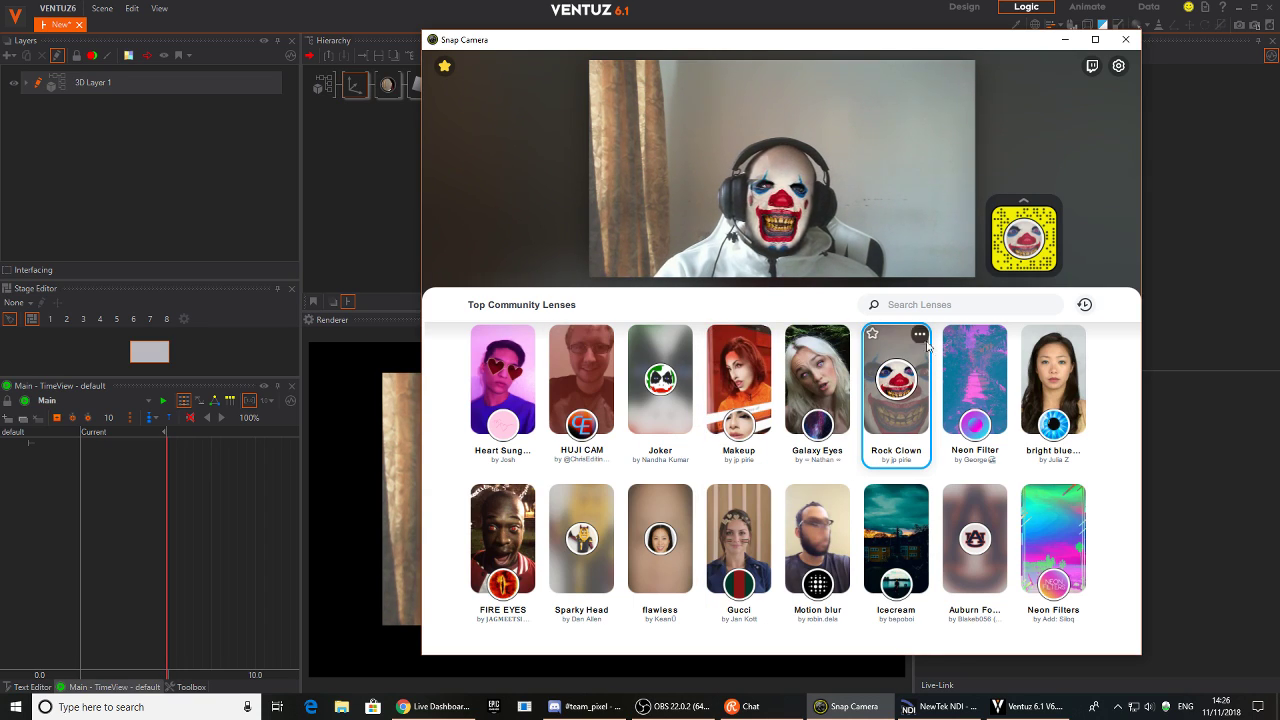
pyautogui.click(873, 337)
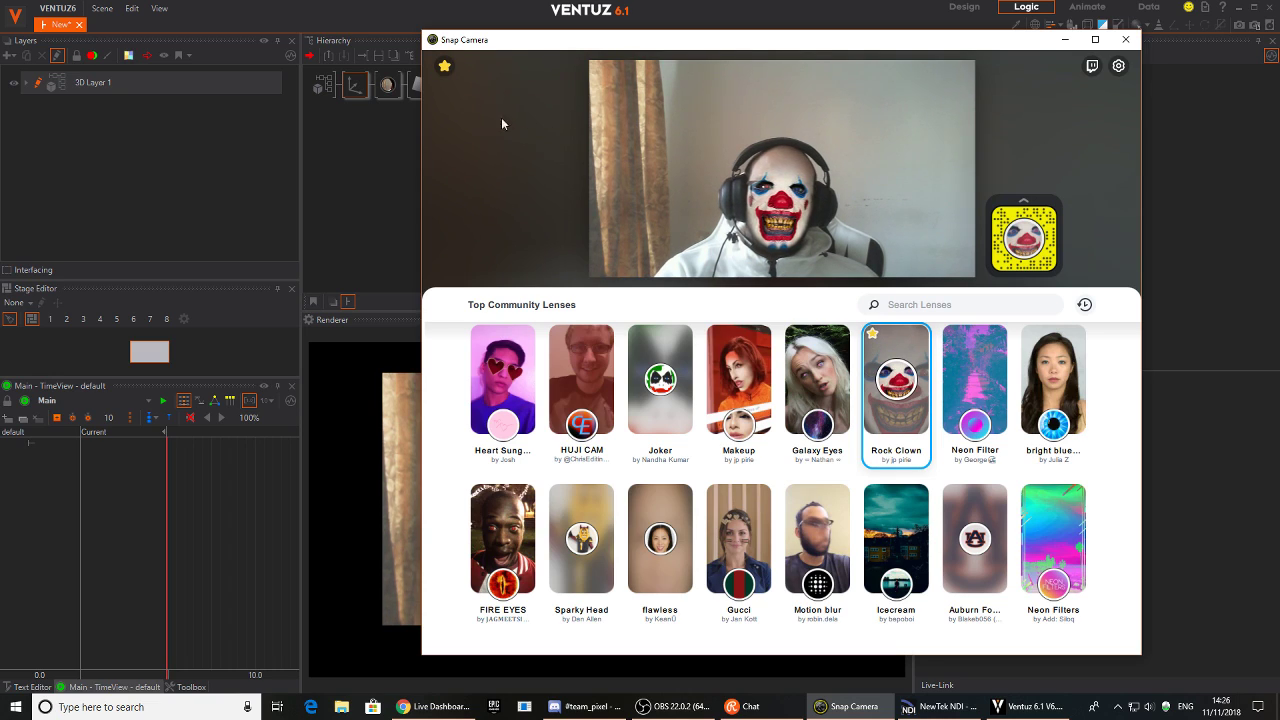
pyautogui.click(445, 67)
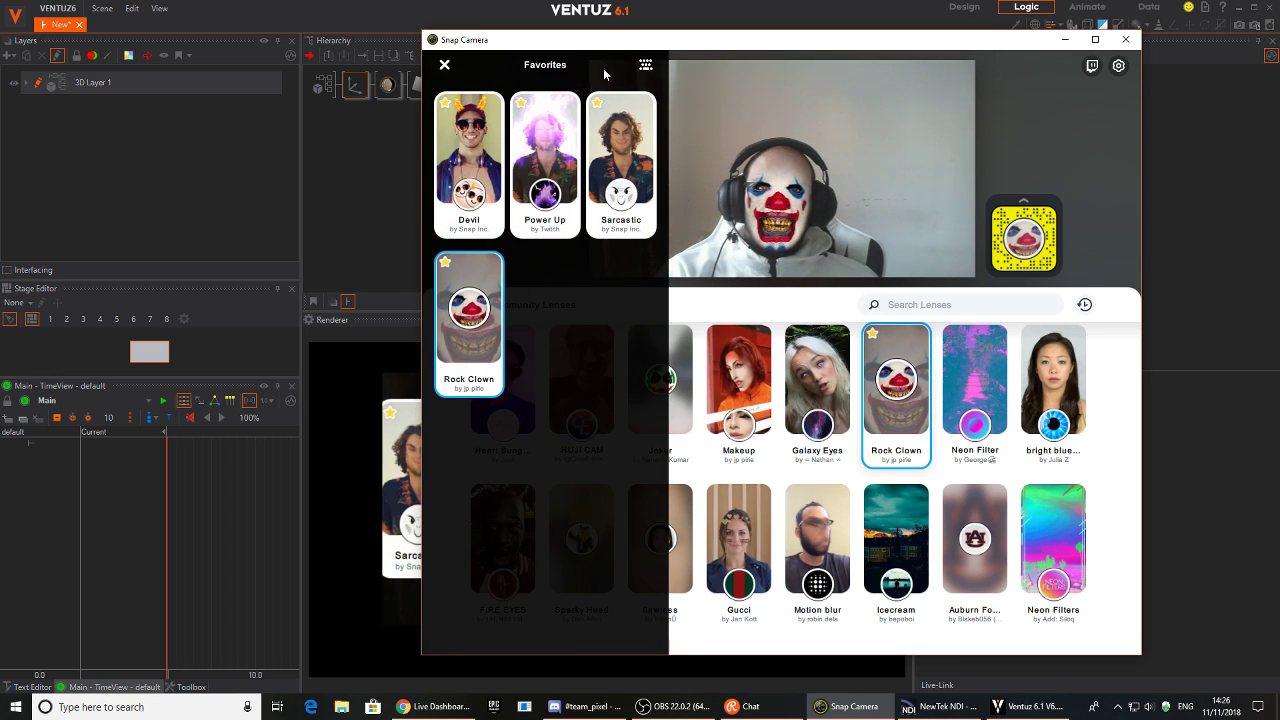
pyautogui.click(646, 66)
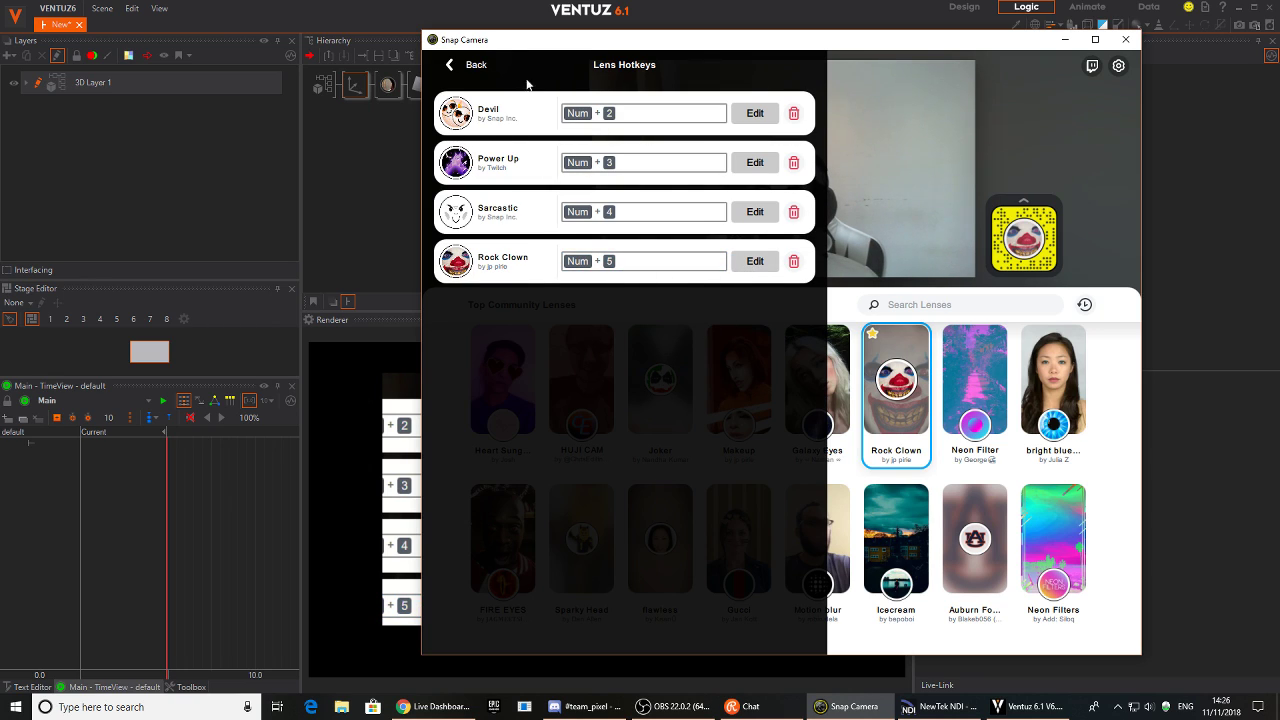
pyautogui.click(466, 65)
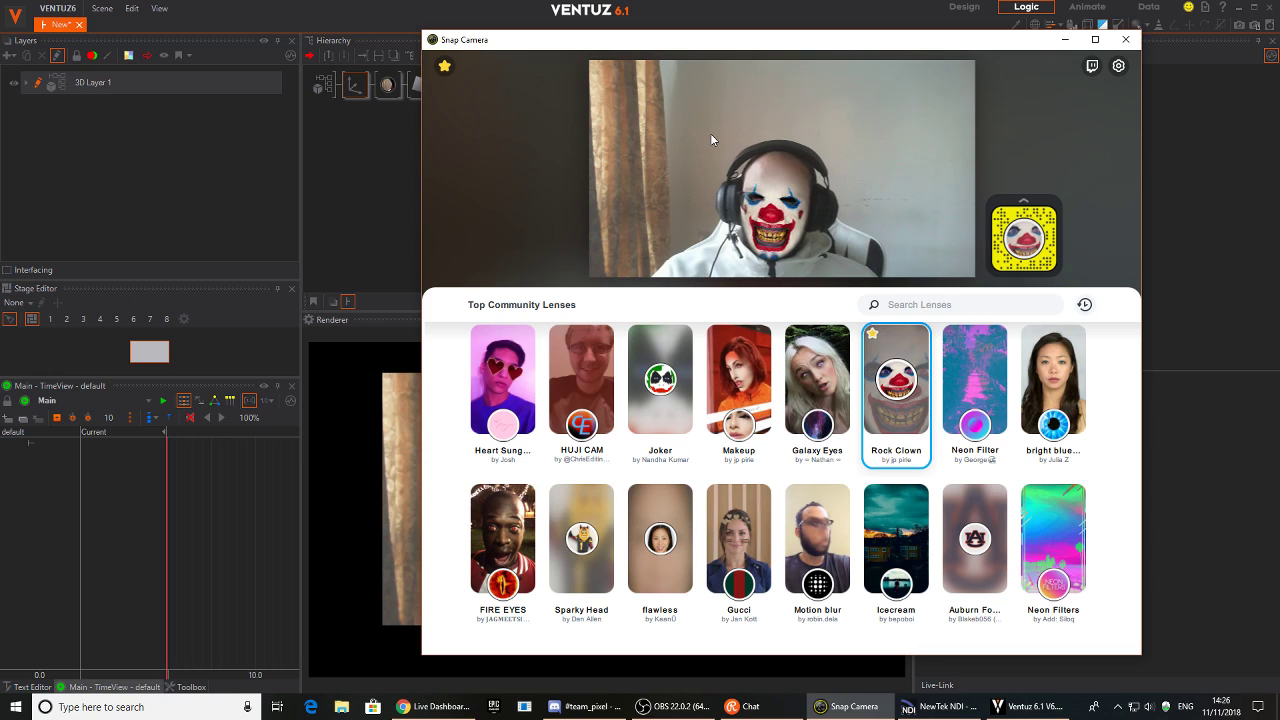
# Cycle lenses with Ctrl+1 and Num+1 to the purple flame lens, then return to Ventuz
pyautogui.hotkey('ctrl', '1')
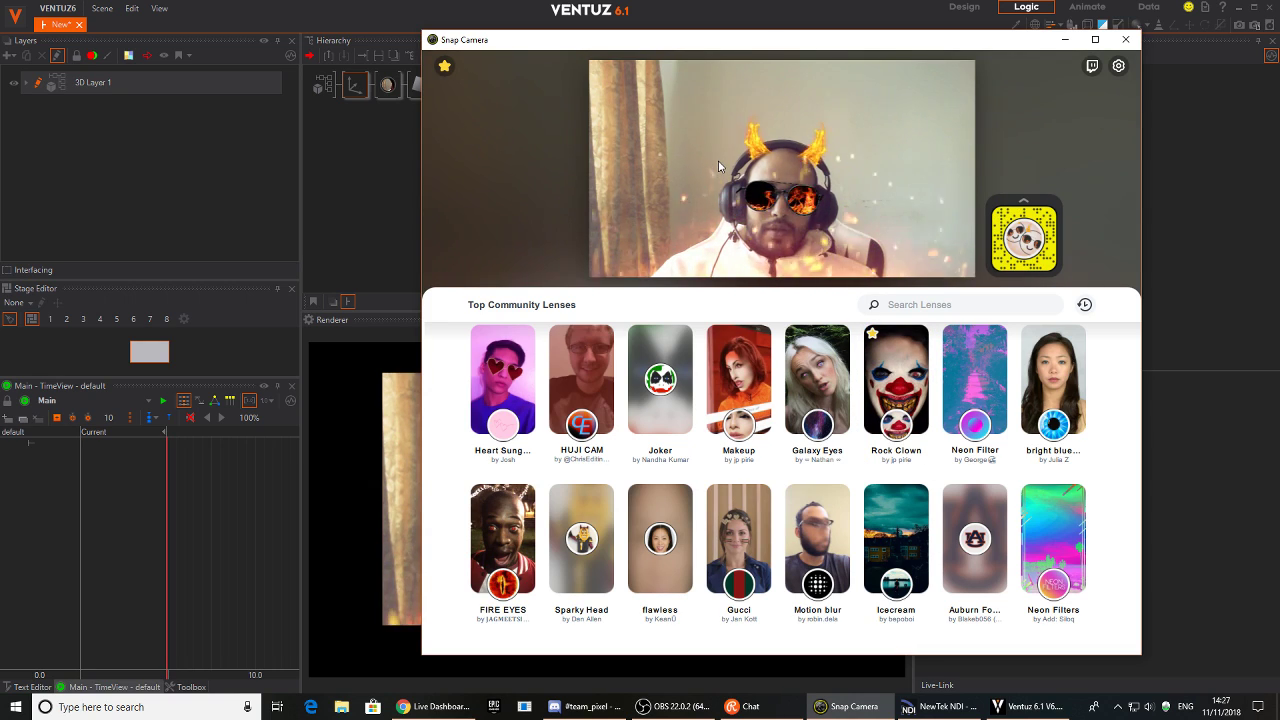
pyautogui.press('KP_1')
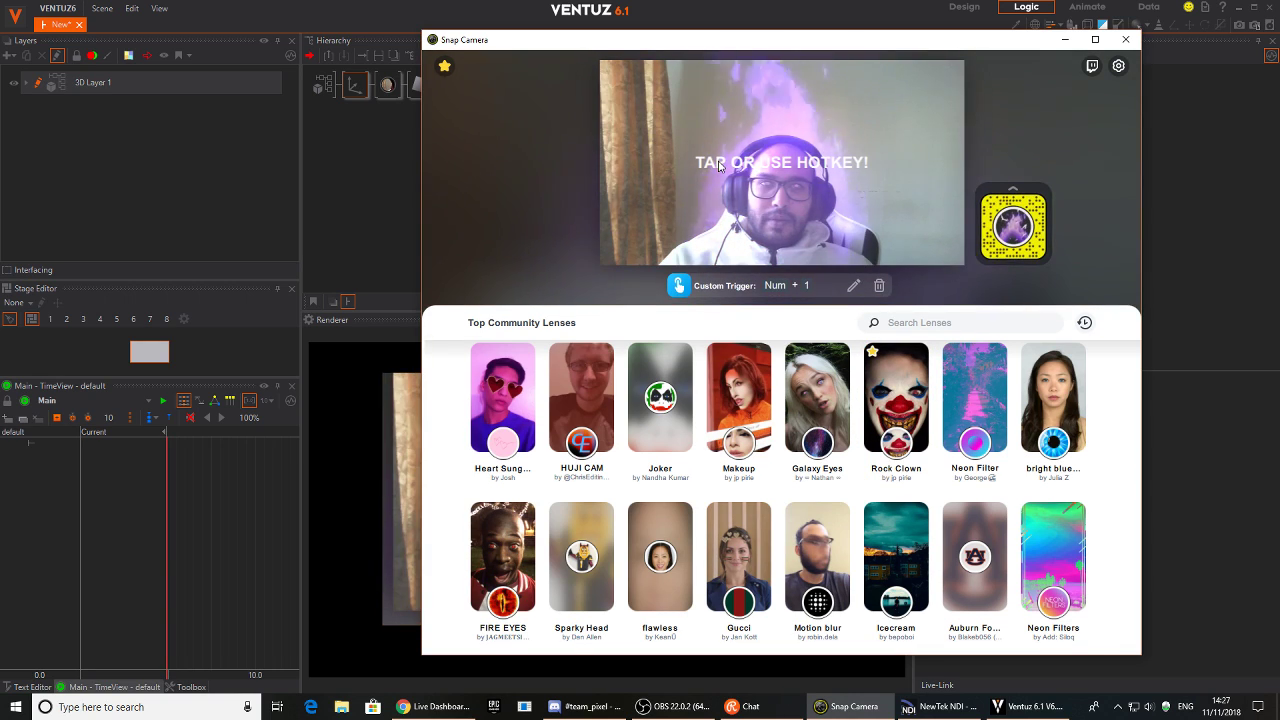
pyautogui.press('KP_1')
pyautogui.press('KP_1')
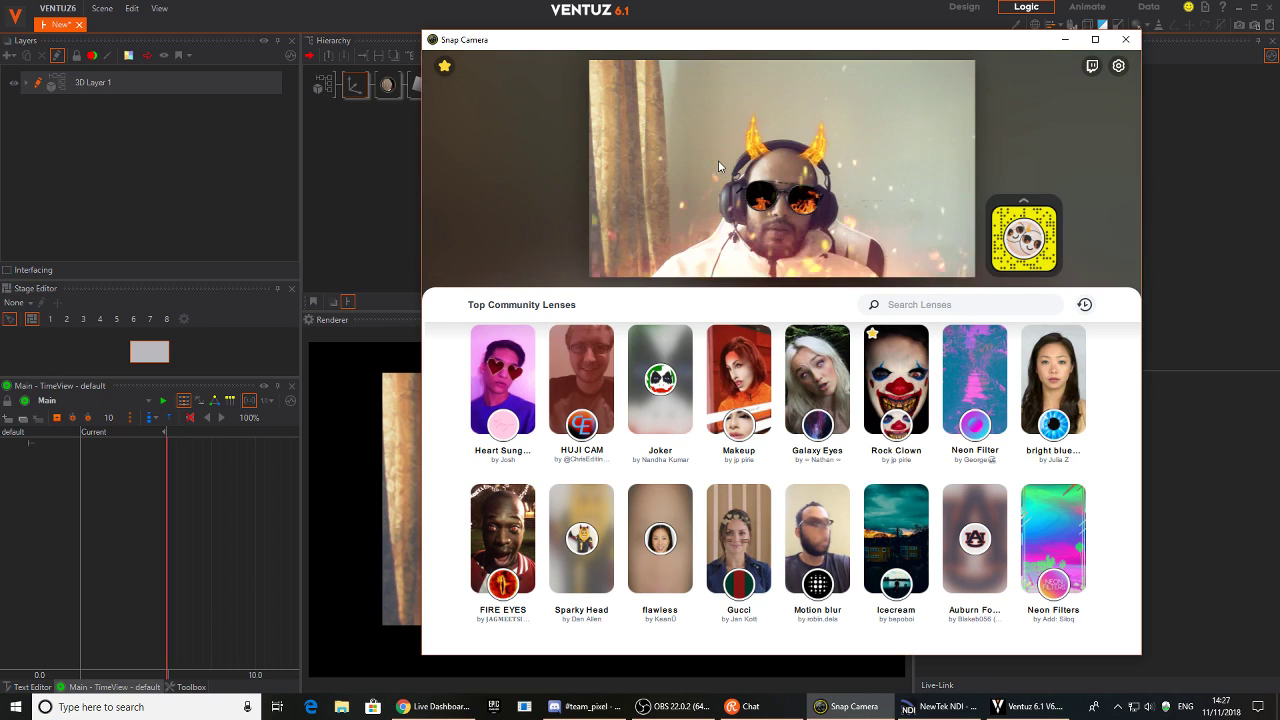
pyautogui.press('KP_1')
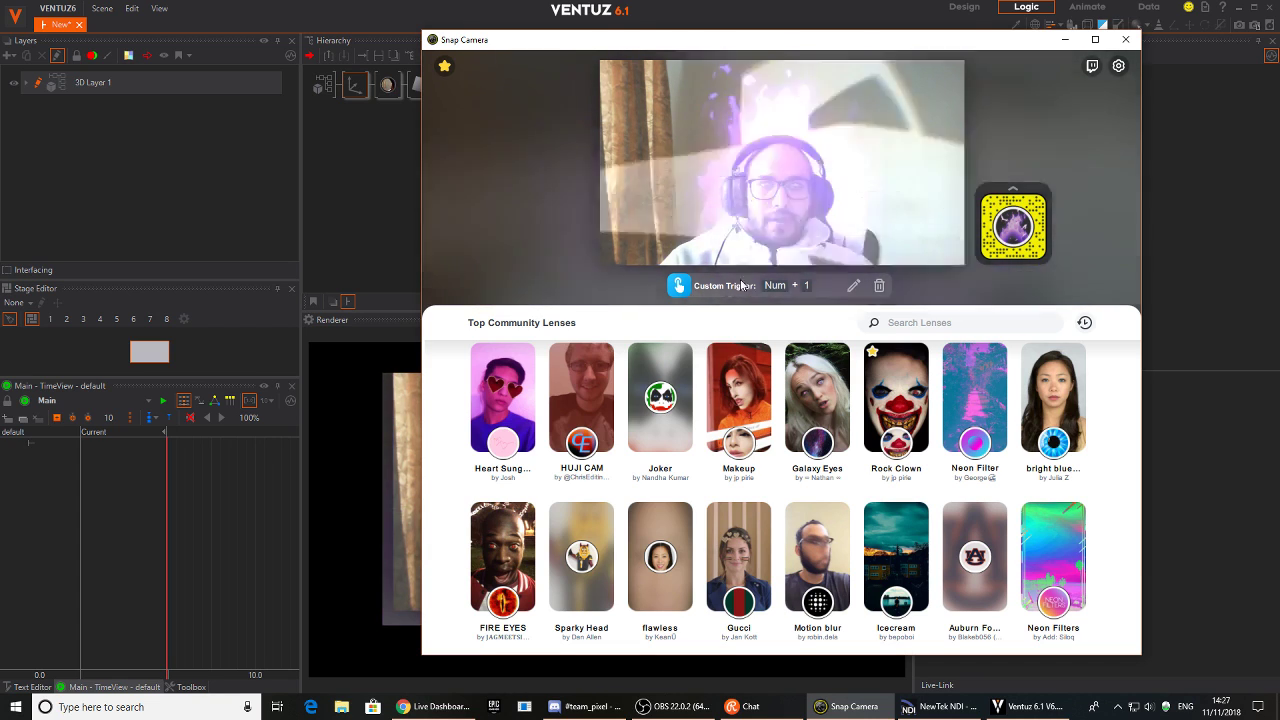
pyautogui.hotkey('alt', 'Tab')
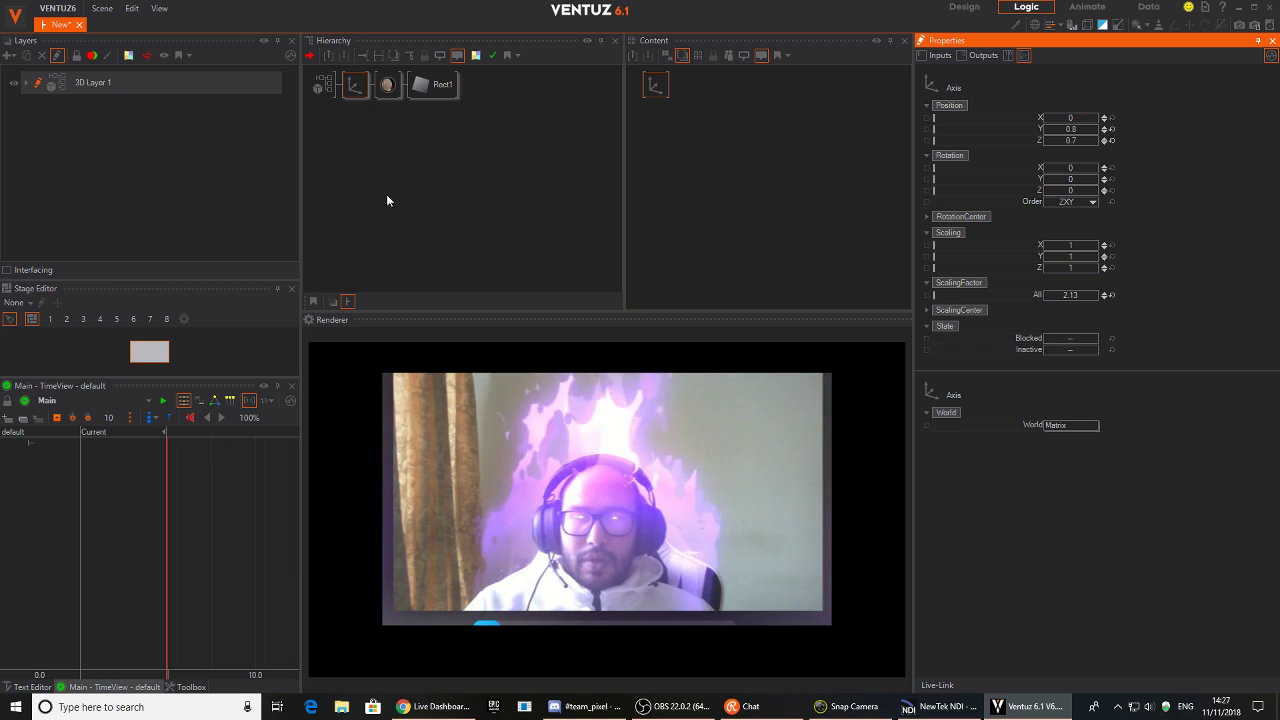
# Set the webcam texture to ScalingX 1.0755 and PositionY -0.927 so it fills Rect1
pyautogui.click(387, 84)
pyautogui.click(733, 83)
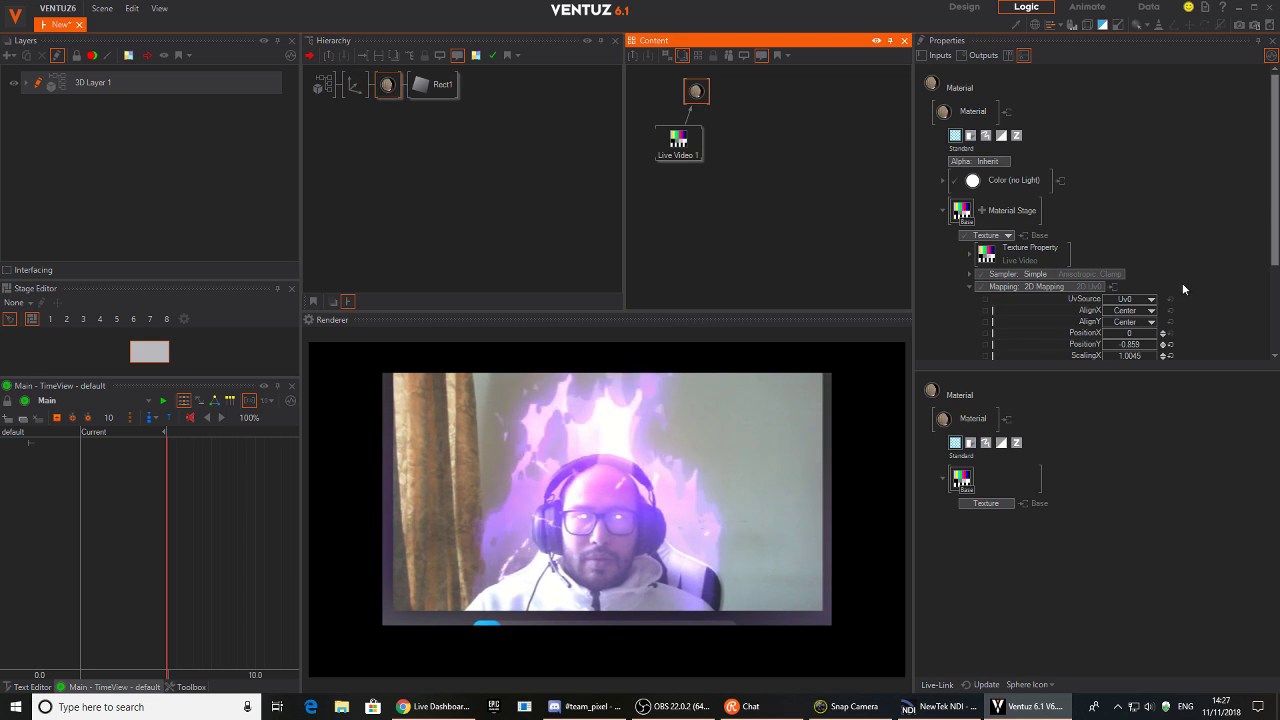
pyautogui.scroll(-2, 1182, 289)
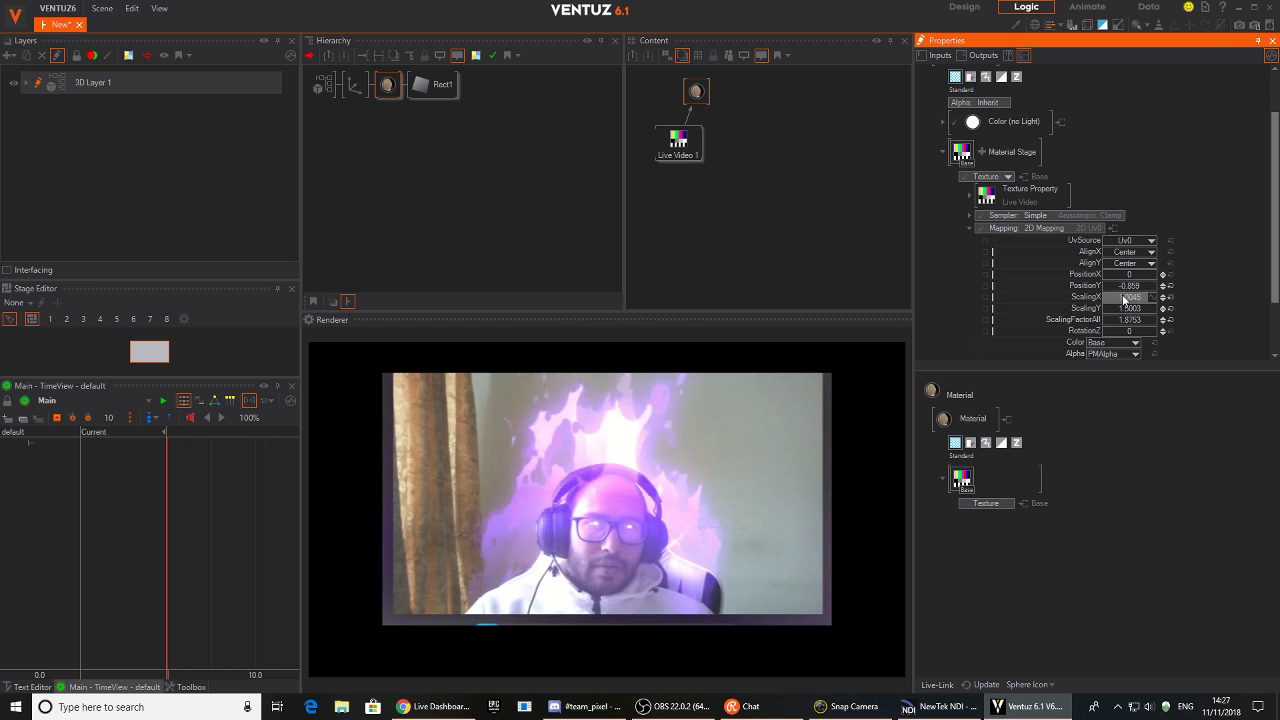
pyautogui.moveTo(1124, 299); pyautogui.dragTo(1136, 299)
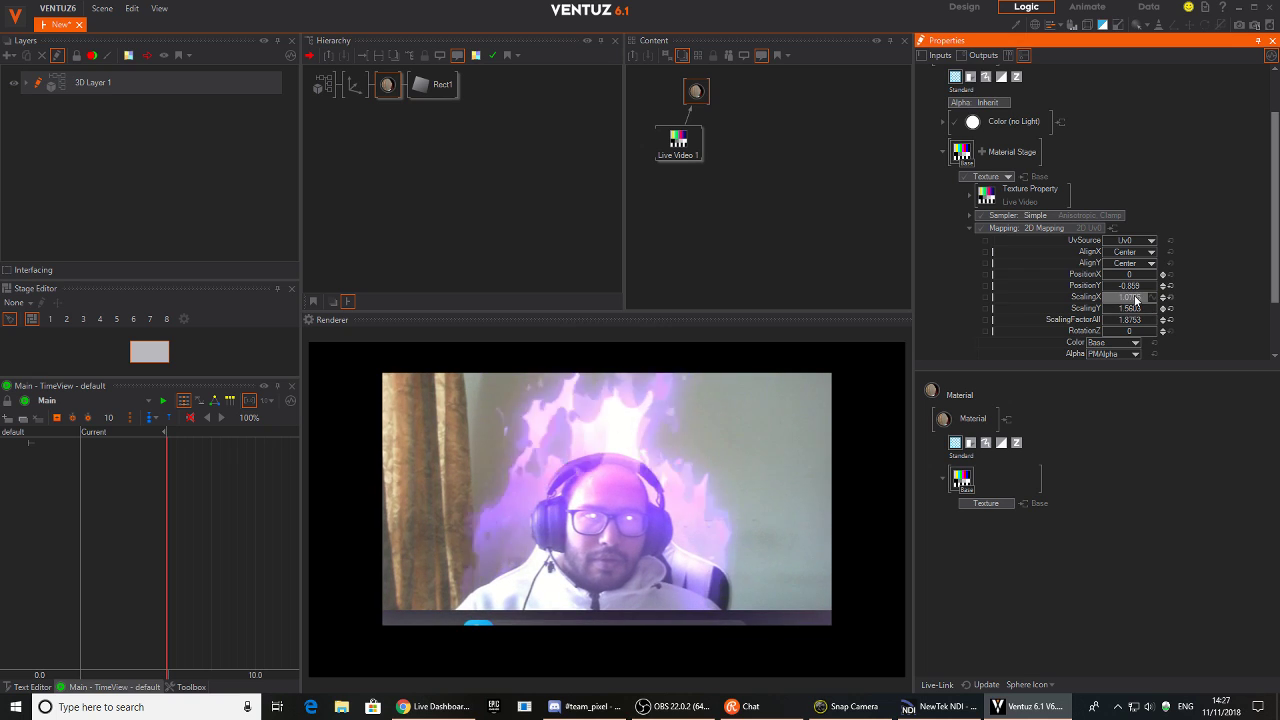
pyautogui.moveTo(1126, 286); pyautogui.dragTo(1103, 284)
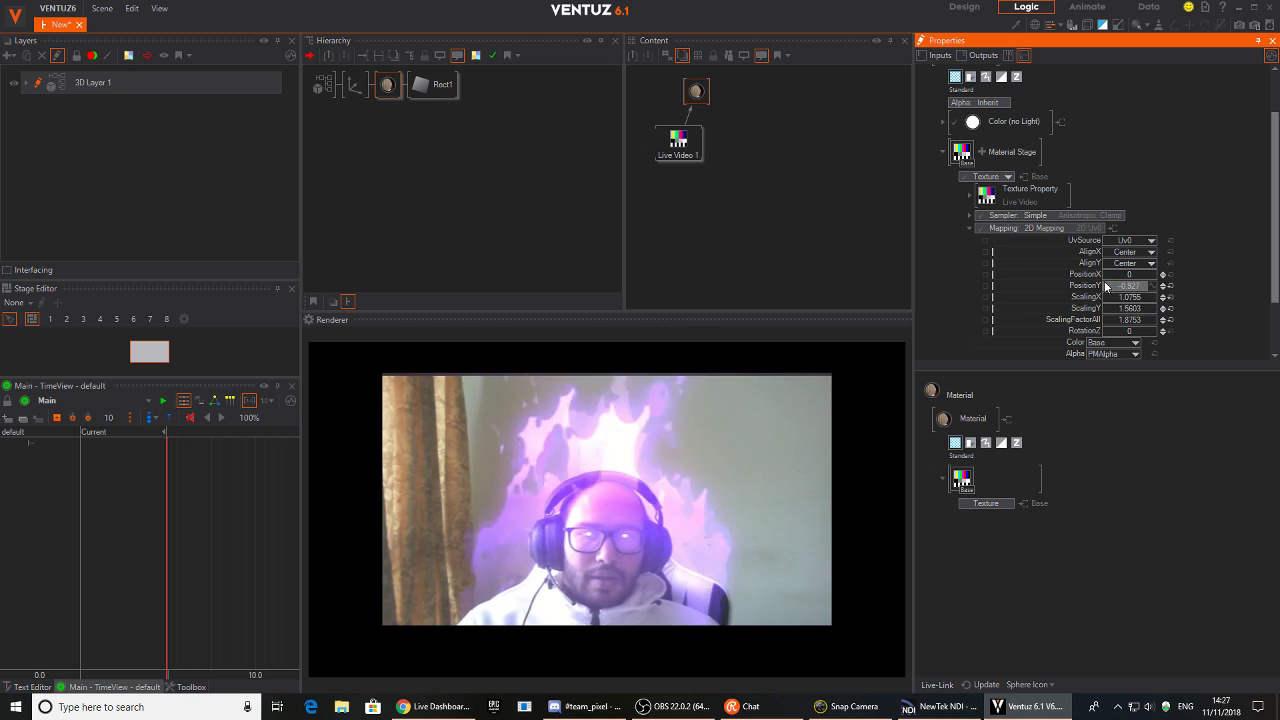
pyautogui.click(710, 222)
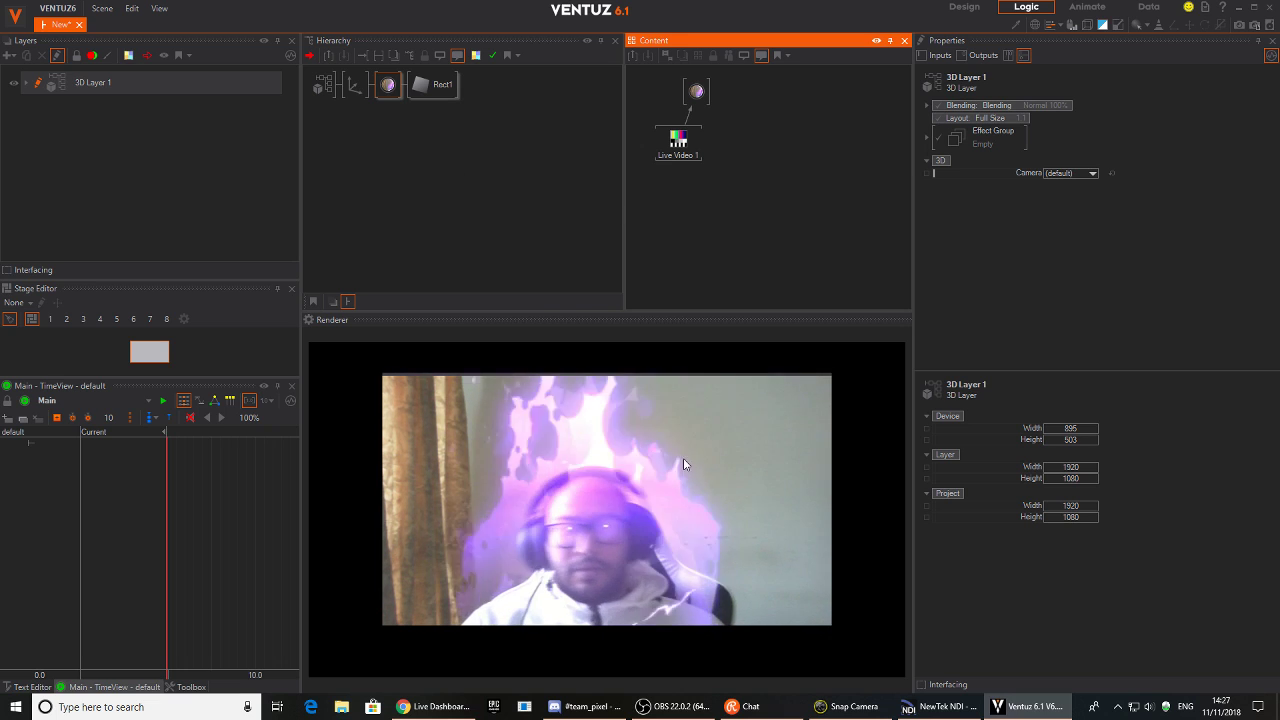
pyautogui.click(482, 217)
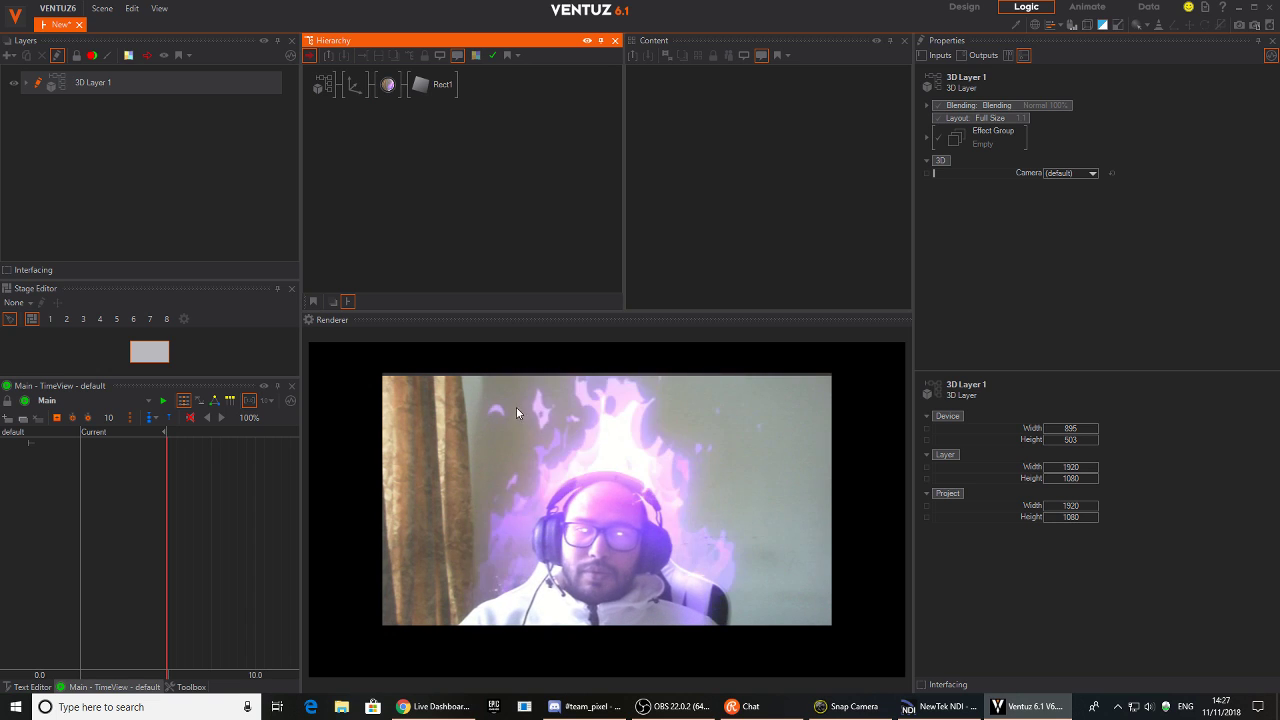
# Add a new Axis with a Circle1 node under it and nudge its position
pyautogui.doubleClick(356, 146)
pyautogui.write('ax')
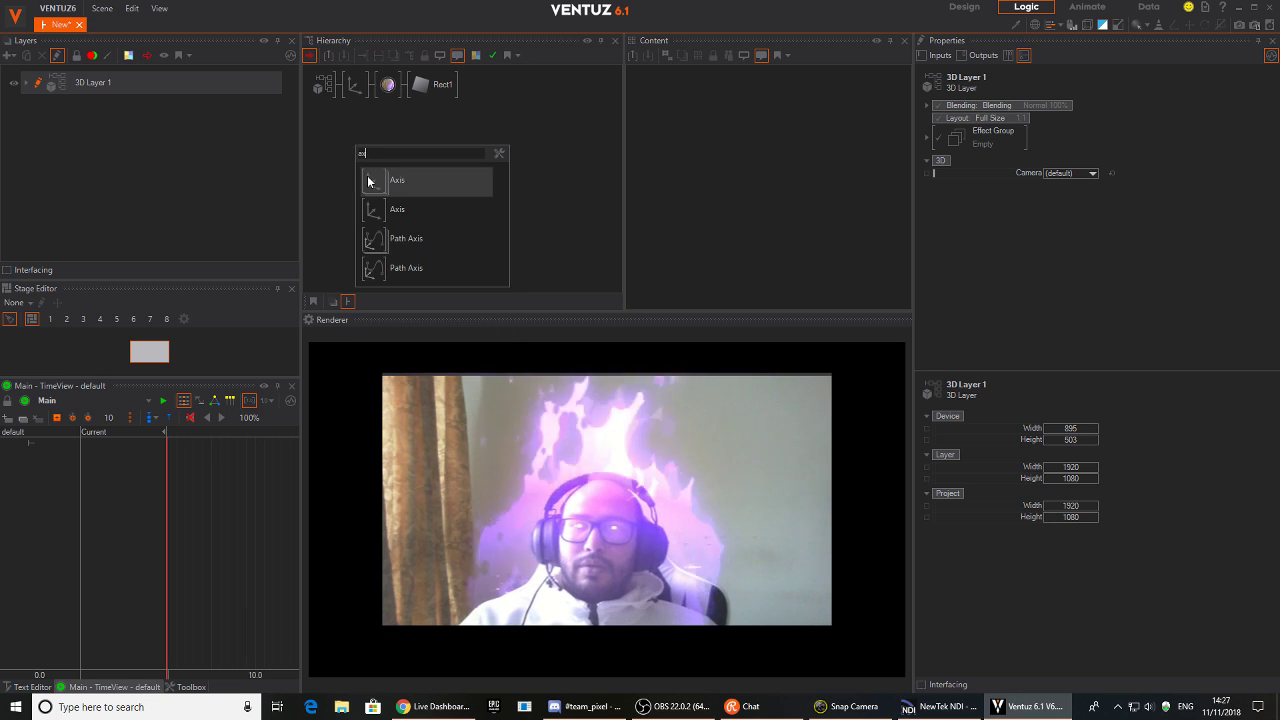
pyautogui.click(368, 181)
pyautogui.click(357, 110)
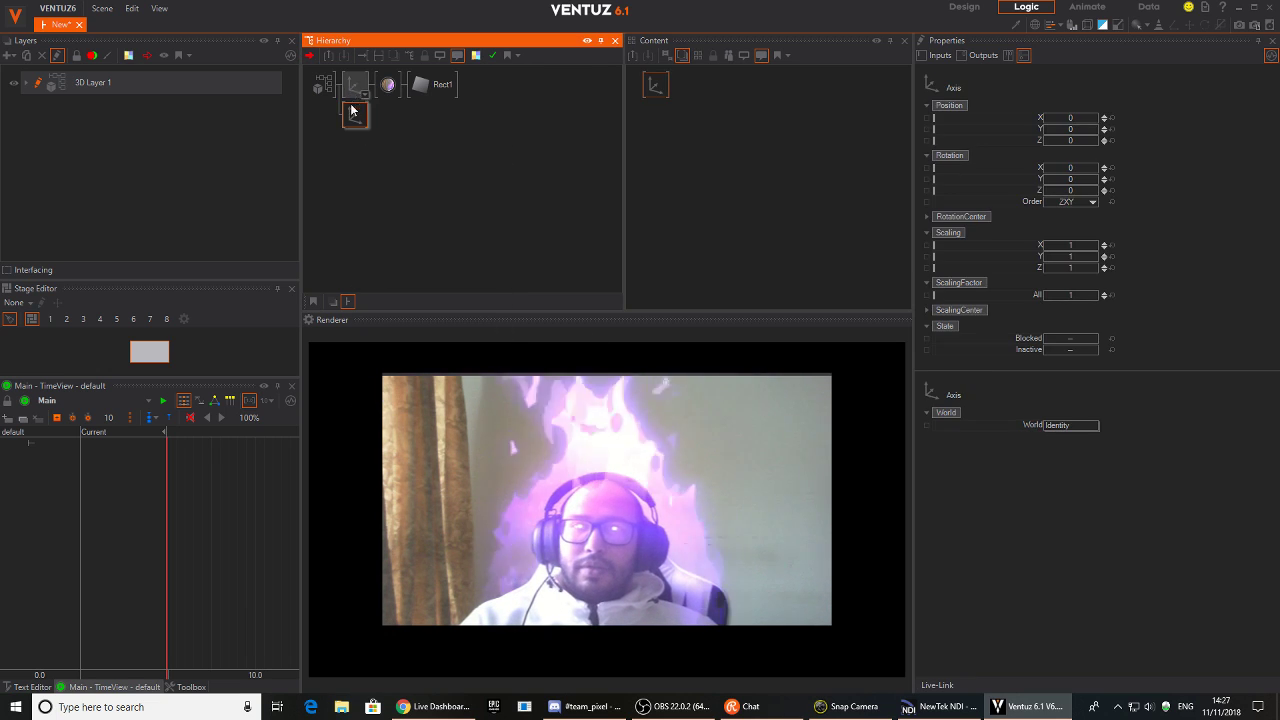
pyautogui.doubleClick(378, 148)
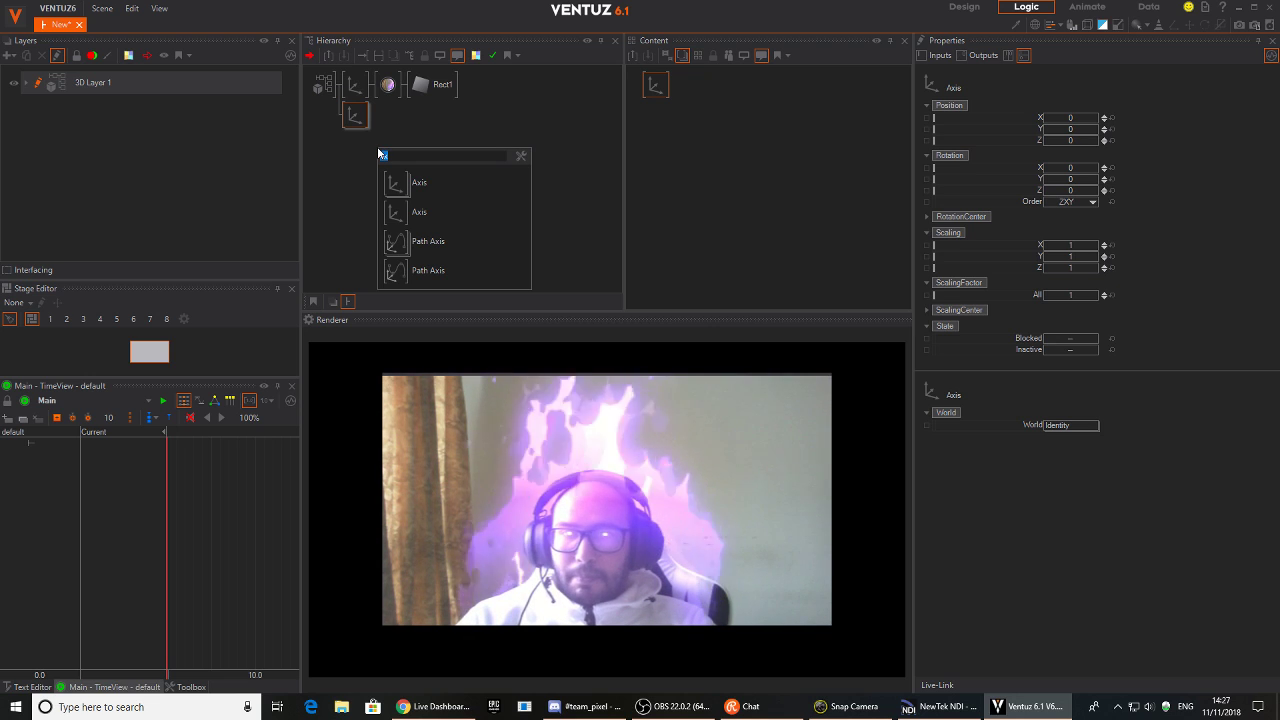
pyautogui.write('circ')
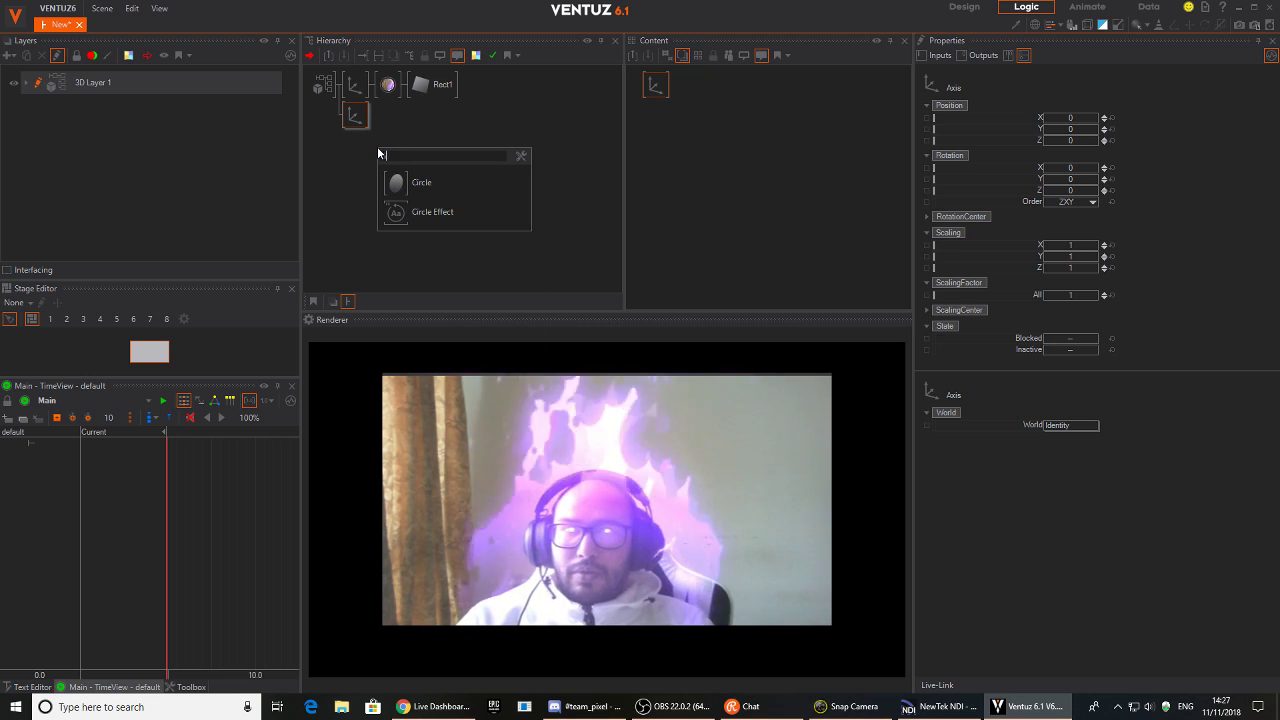
pyautogui.click(390, 184)
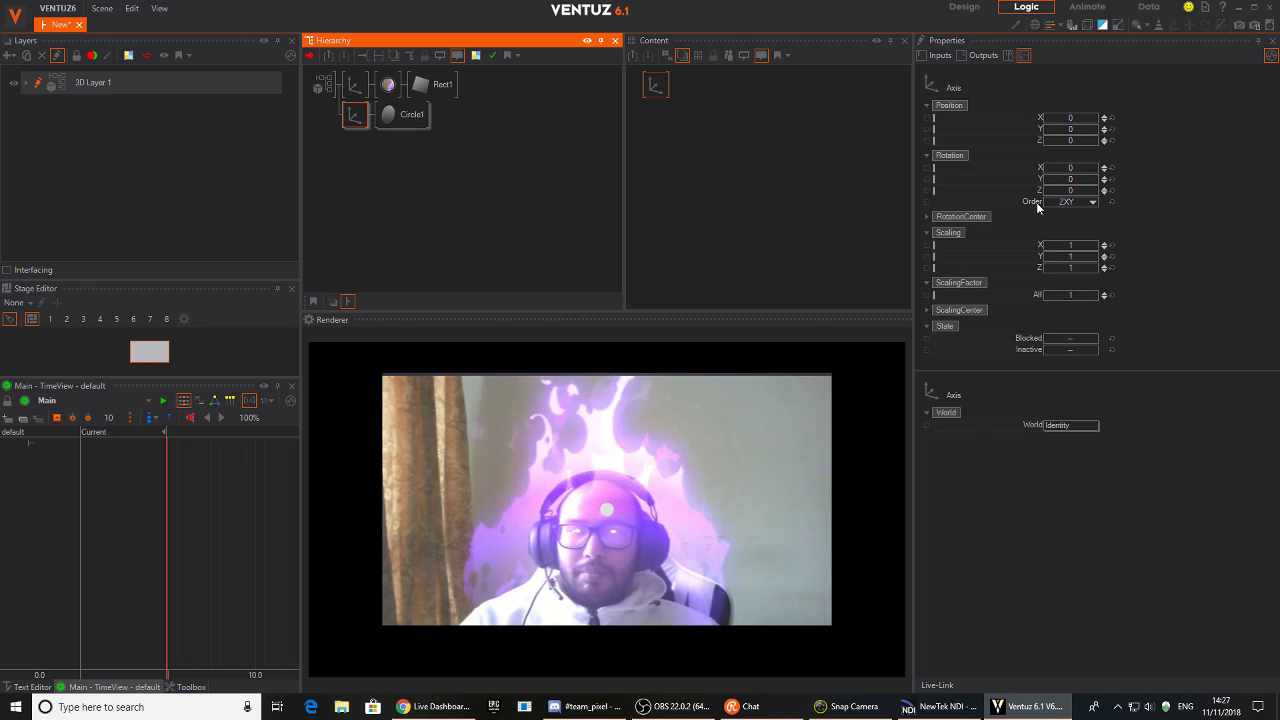
pyautogui.moveTo(1067, 129); pyautogui.dragTo(1067, 127)
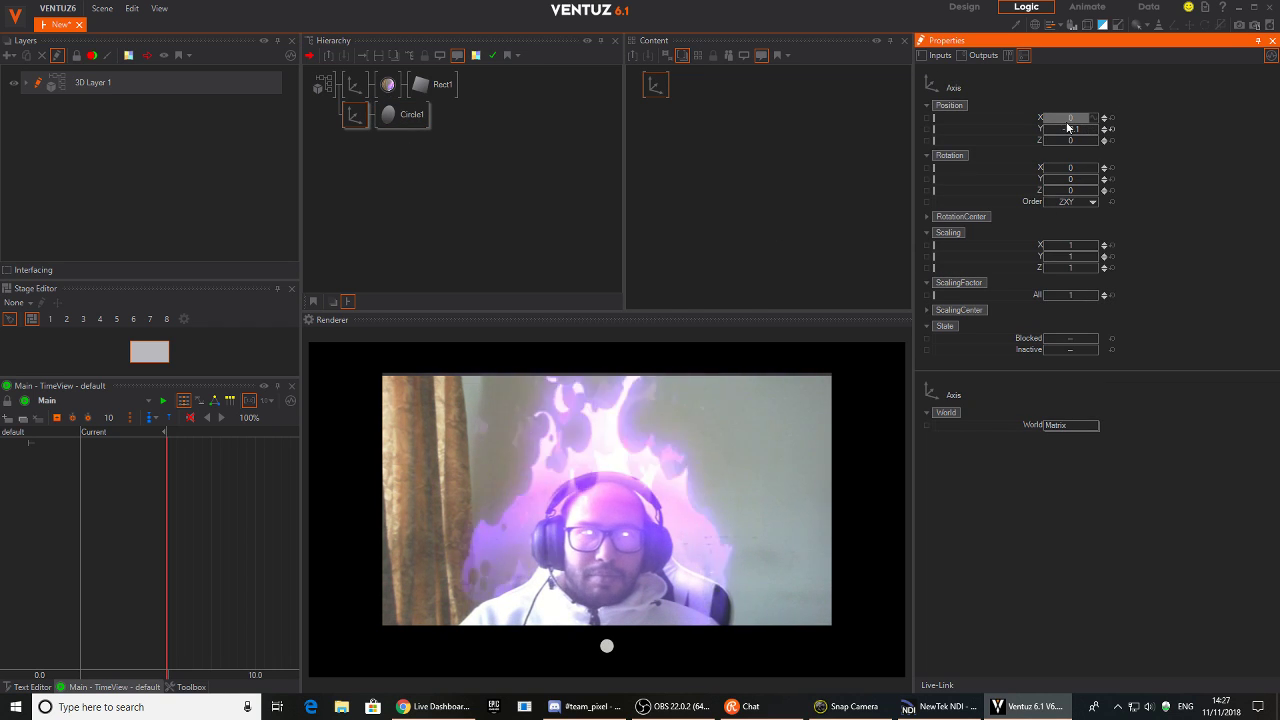
# Enlarge the video screen's Axis, and scale the circle's Axis to 3.92 at upper right
pyautogui.click(352, 86)
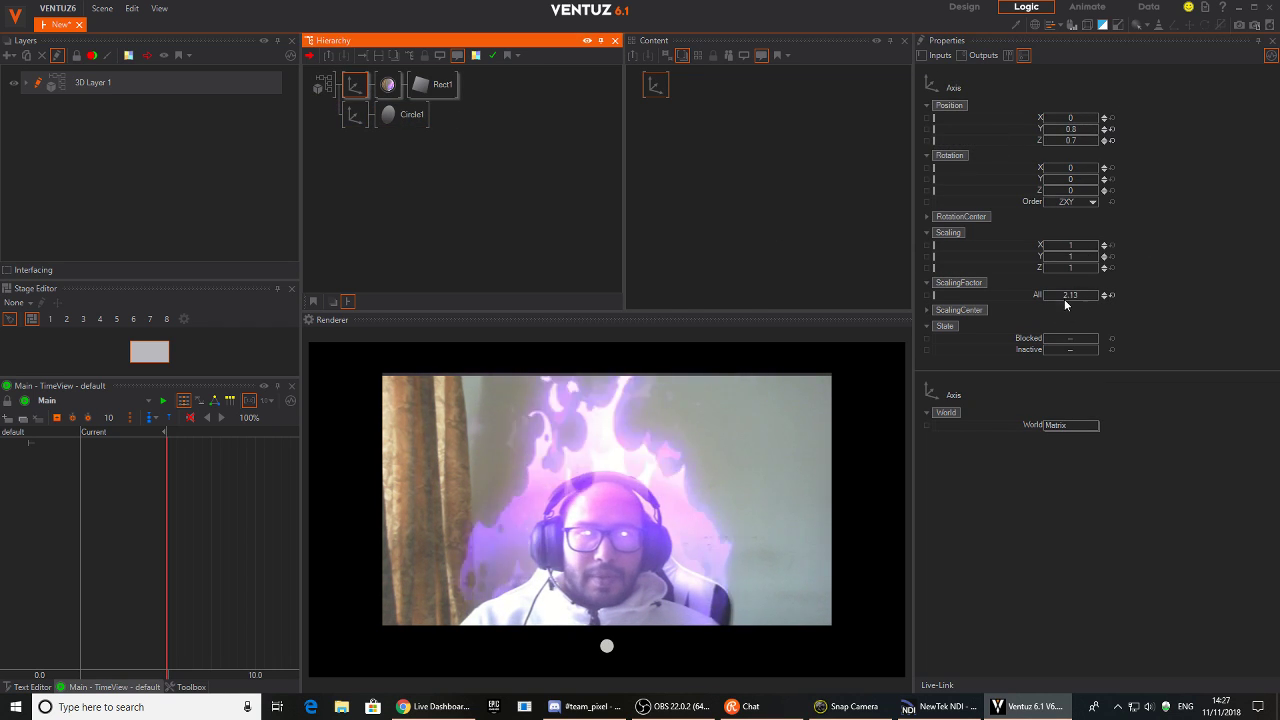
pyautogui.moveTo(1065, 300)
pyautogui.mouseDown()
pyautogui.moveTo(1100, 292)
pyautogui.moveTo(1090, 296)
pyautogui.mouseUp()
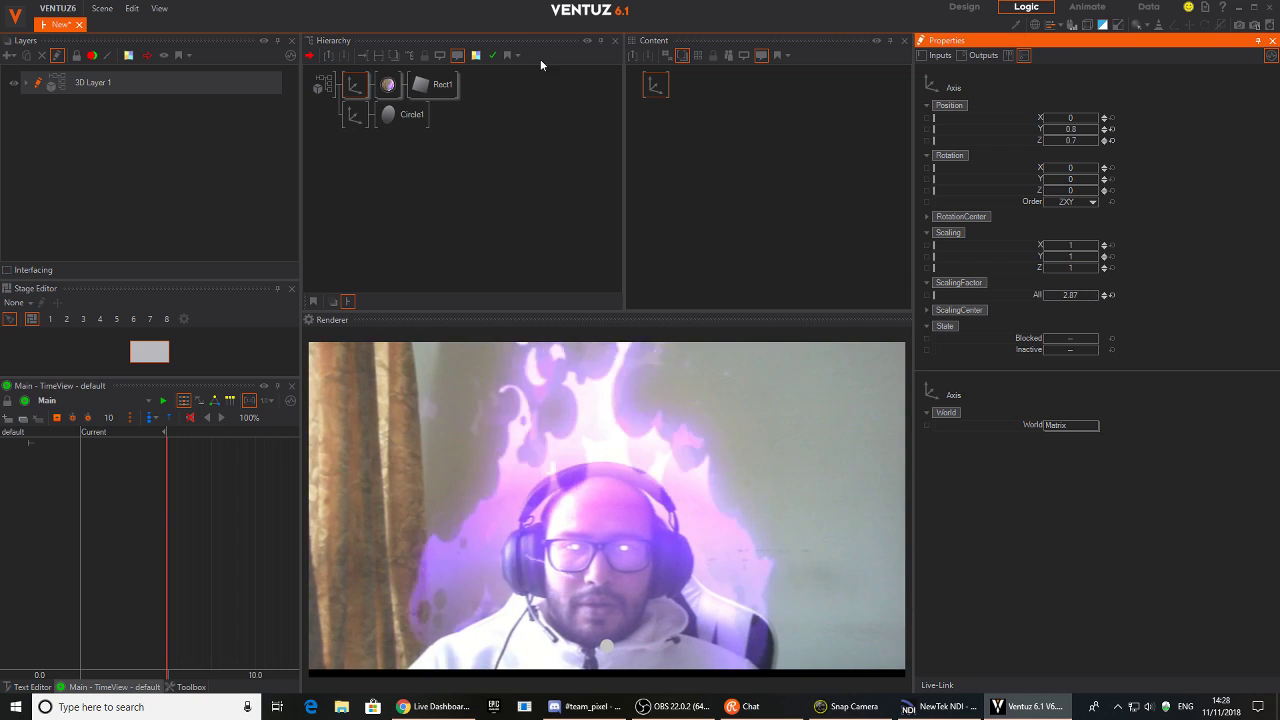
pyautogui.moveTo(1073, 130)
pyautogui.mouseDown()
pyautogui.moveTo(1049, 130)
pyautogui.moveTo(1097, 124)
pyautogui.mouseUp()
pyautogui.click(356, 112)
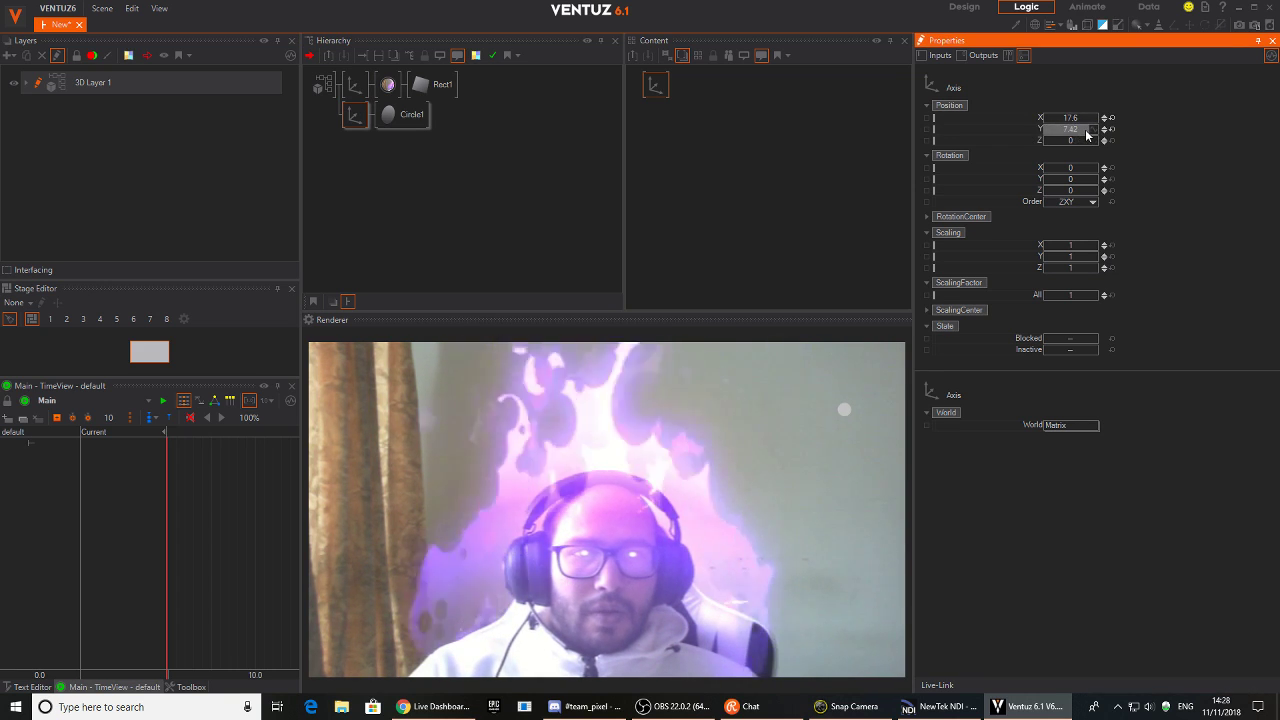
pyautogui.moveTo(1089, 300); pyautogui.dragTo(1084, 280)
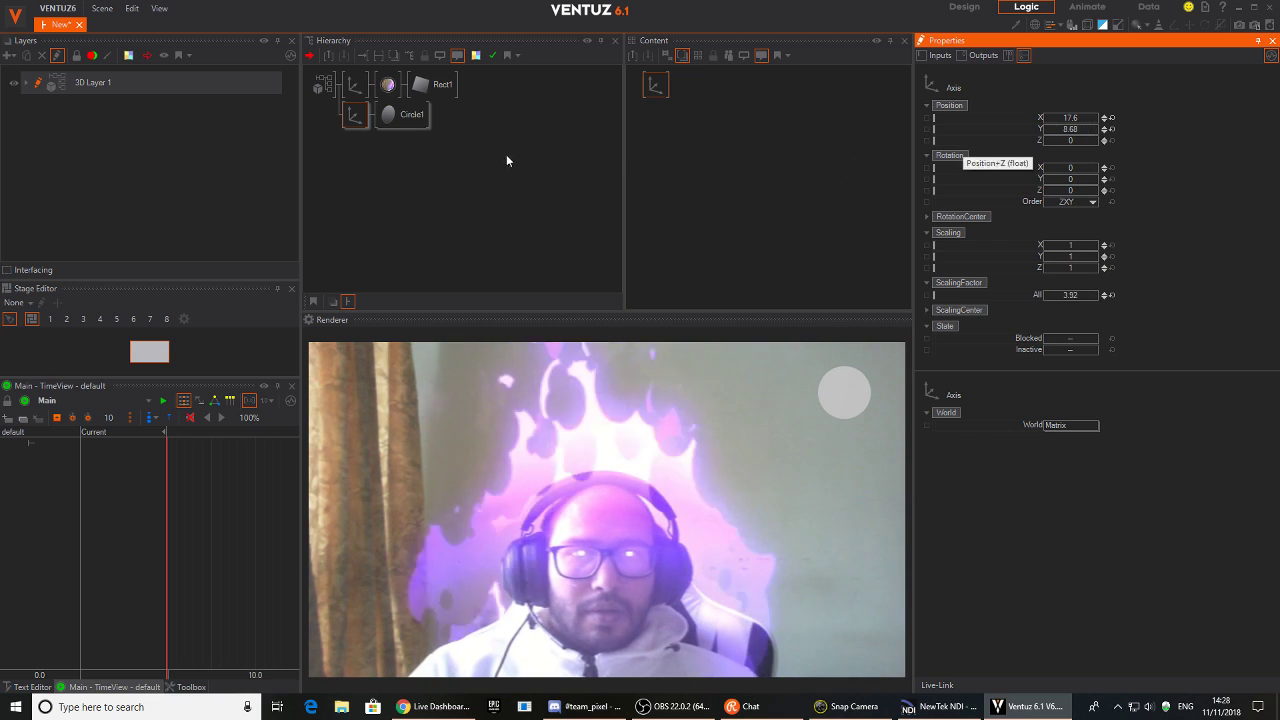
# Add a Touch Button node before Circle1 via a 'tou' node search
pyautogui.click(377, 140)
pyautogui.doubleClick(382, 140)
pyautogui.write('tou')
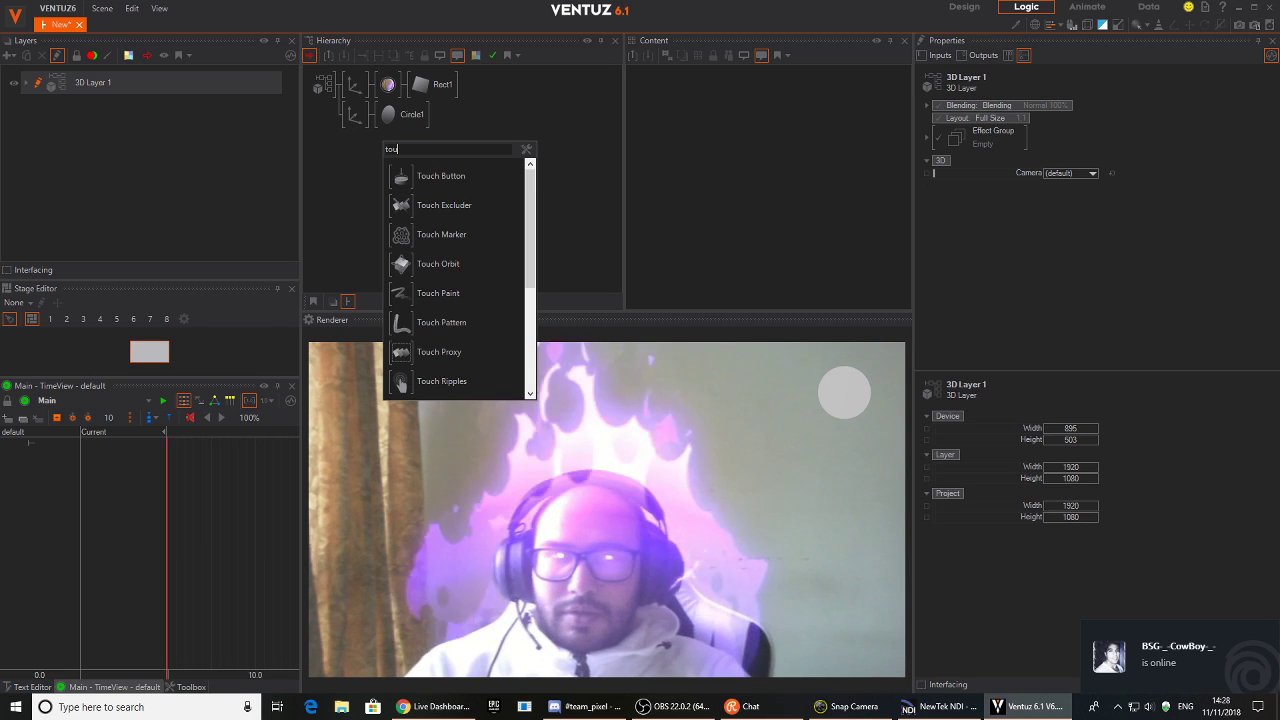
pyautogui.press('Down')
pyautogui.press('Return')
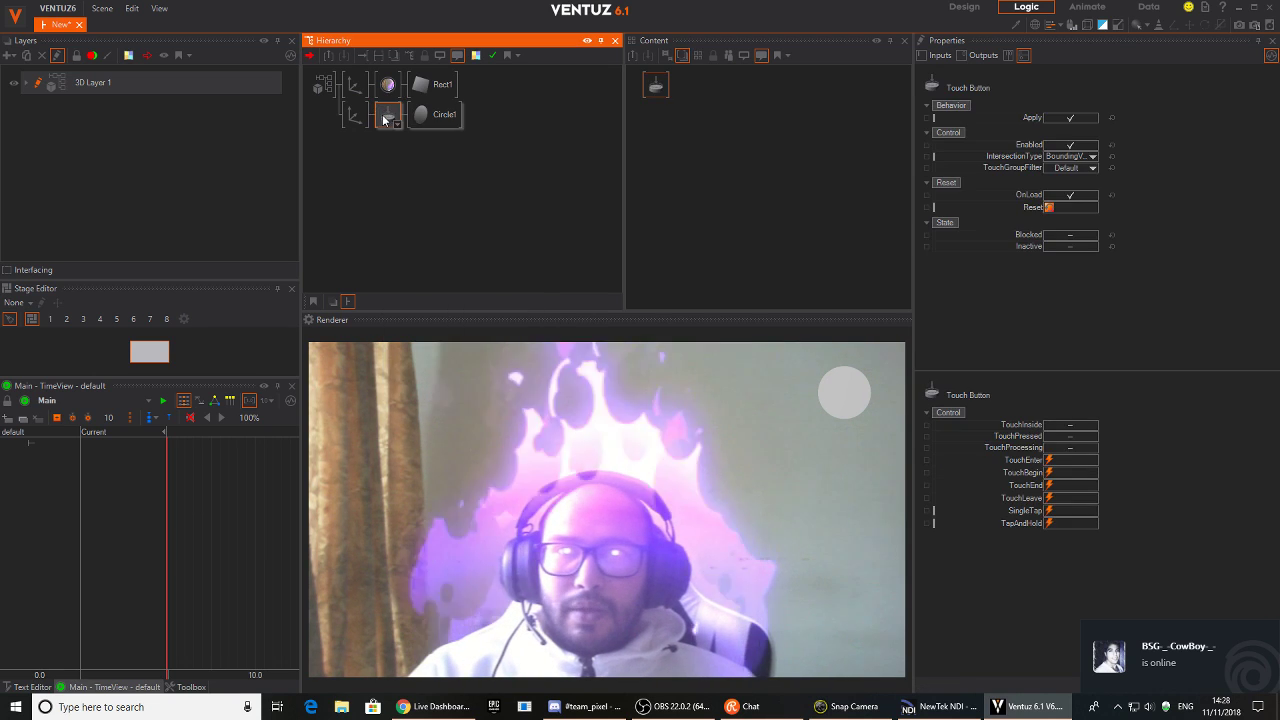
# Insert a Color node before Circle1 and set its BaseColor to red
pyautogui.doubleClick(410, 160)
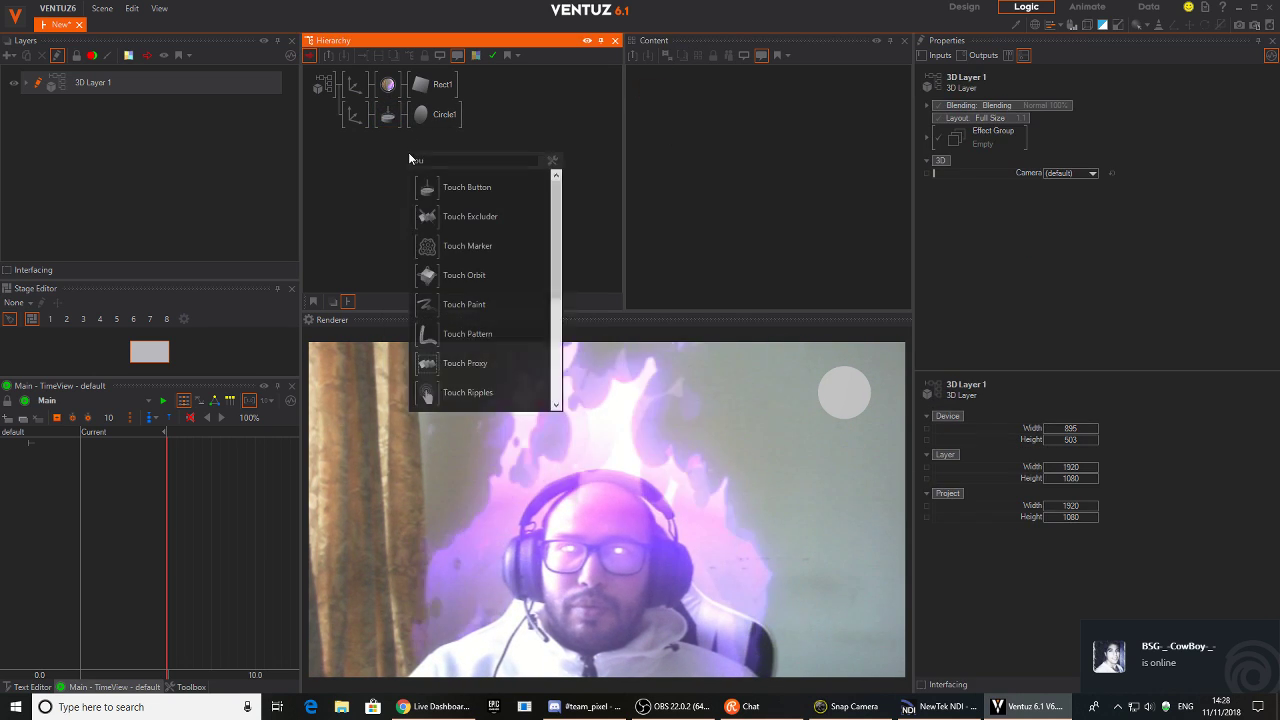
pyautogui.write('x')
pyautogui.press('BackSpace')
pyautogui.write('colo')
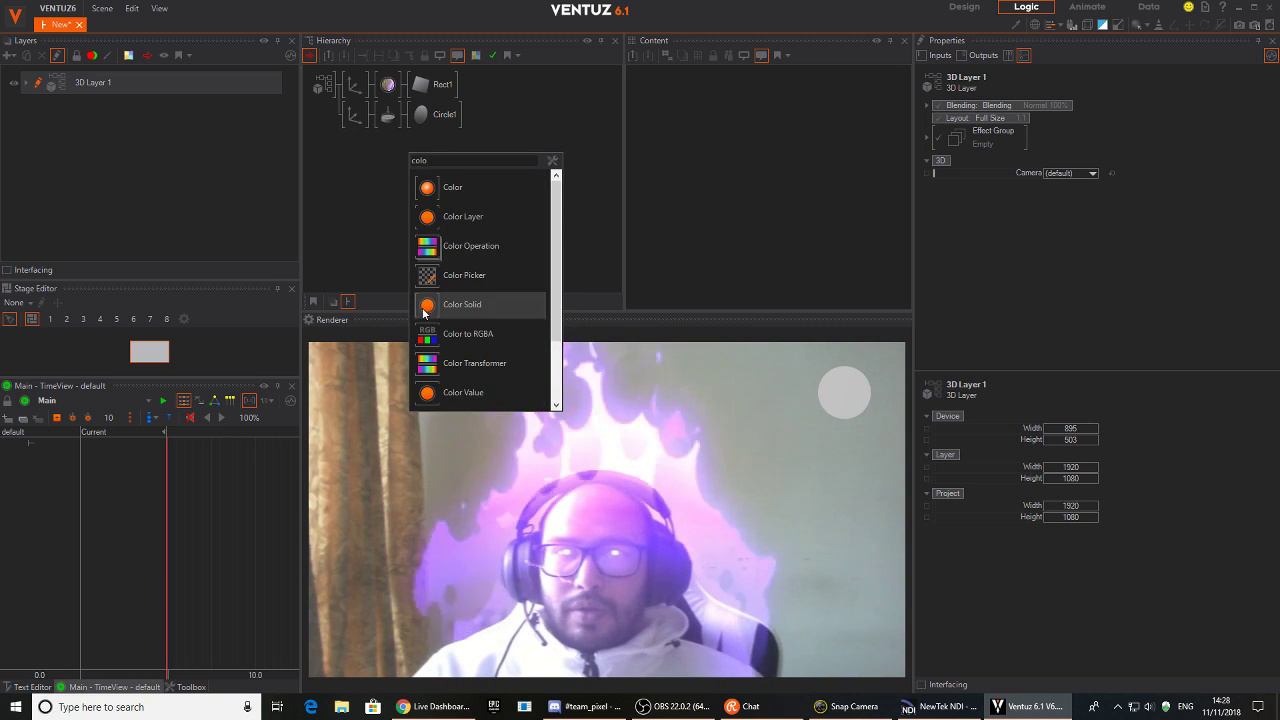
pyautogui.click(462, 304)
pyautogui.click(415, 117)
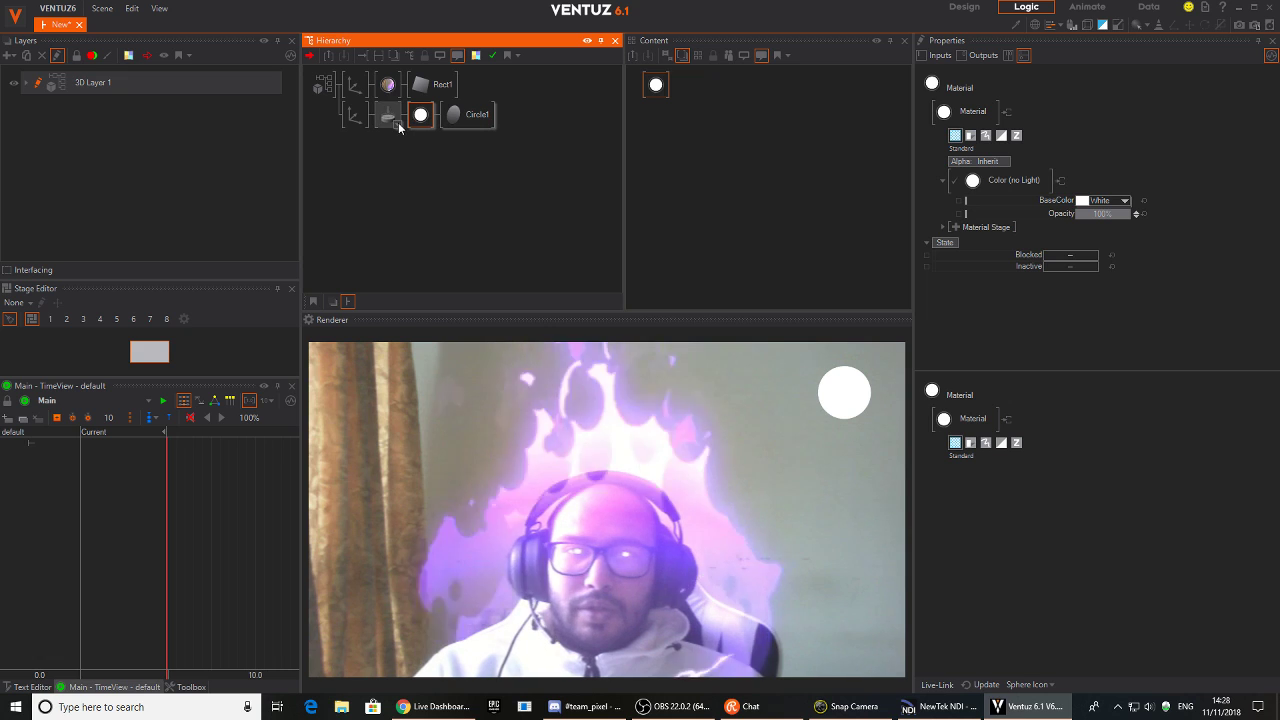
pyautogui.click(1122, 201)
pyautogui.moveTo(1100, 250); pyautogui.dragTo(1138, 235)
pyautogui.click(1208, 235)
# Ctrl-drag the red circle's Axis chain to make overlapping copies
pyautogui.click(484, 189)
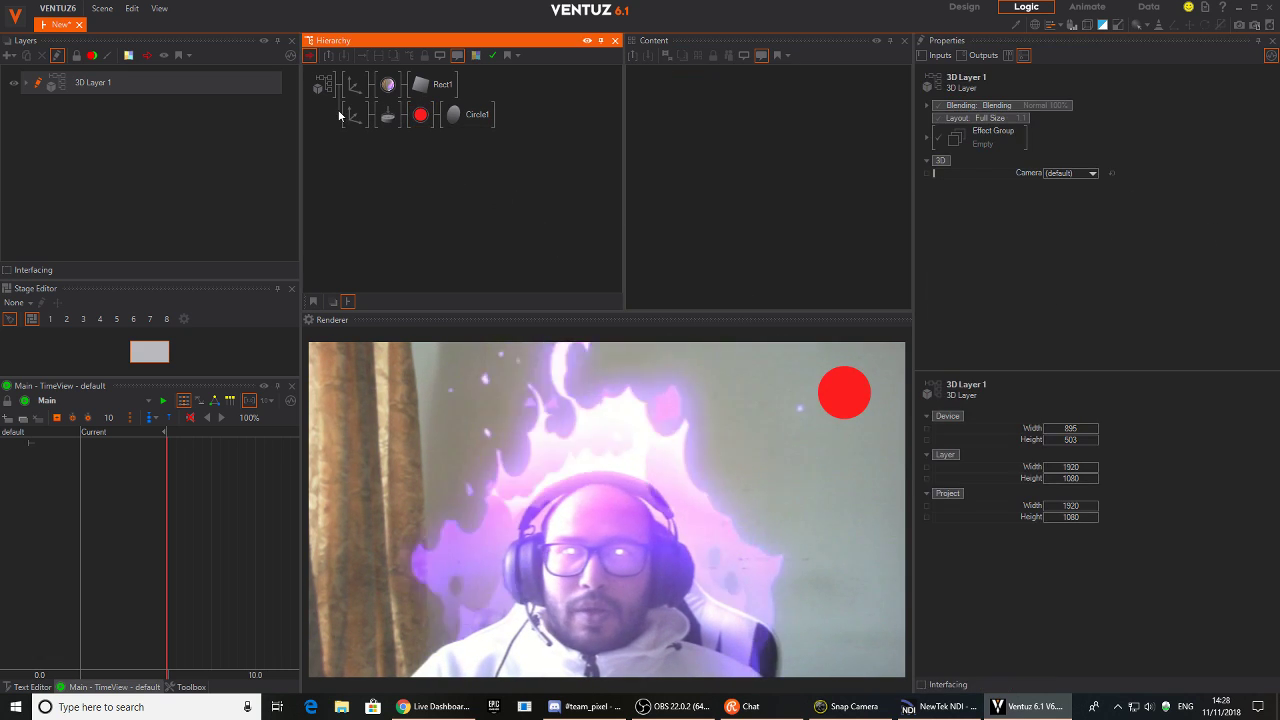
pyautogui.click(352, 118)
pyautogui.keyDown('ctrl'); pyautogui.moveTo(350, 120); pyautogui.dragTo(354, 207); pyautogui.keyUp('ctrl')
# Add a fourth circle copy and spread the four circles into a column down the right
pyautogui.keyDown('shift'); pyautogui.click(345, 155); pyautogui.keyUp('shift')
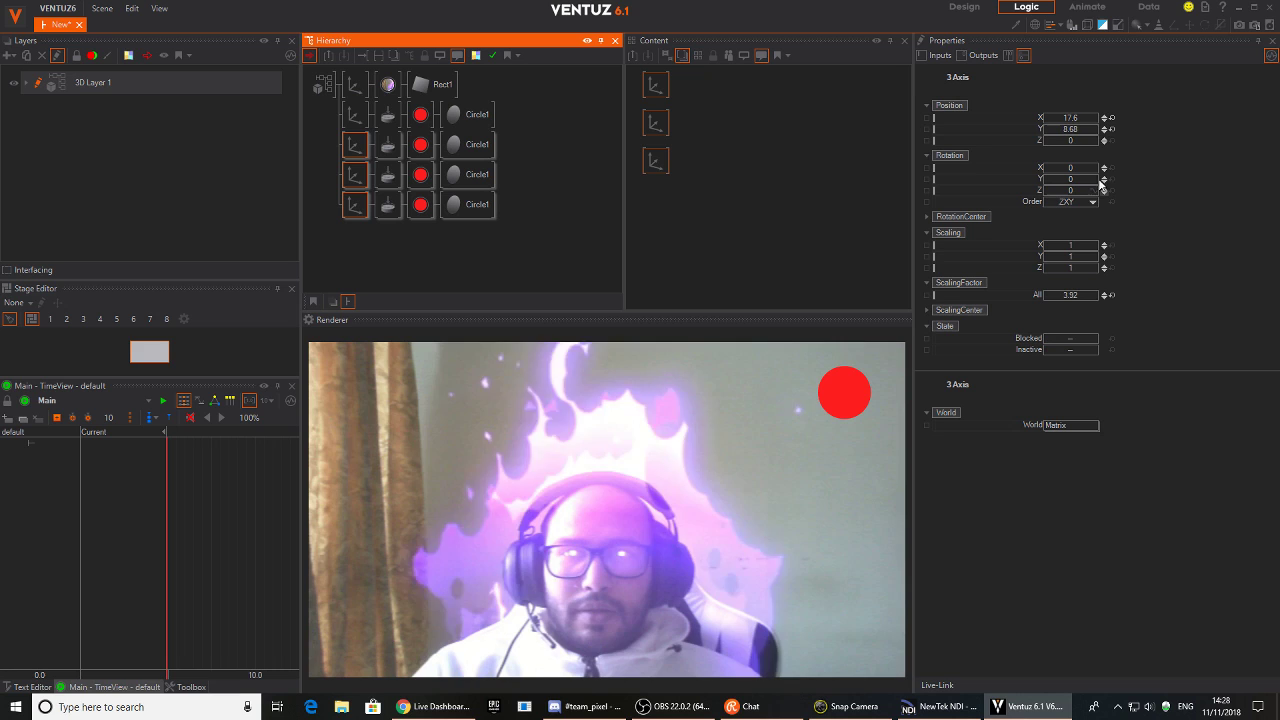
pyautogui.moveTo(1104, 129); pyautogui.dragTo(1104, 145)
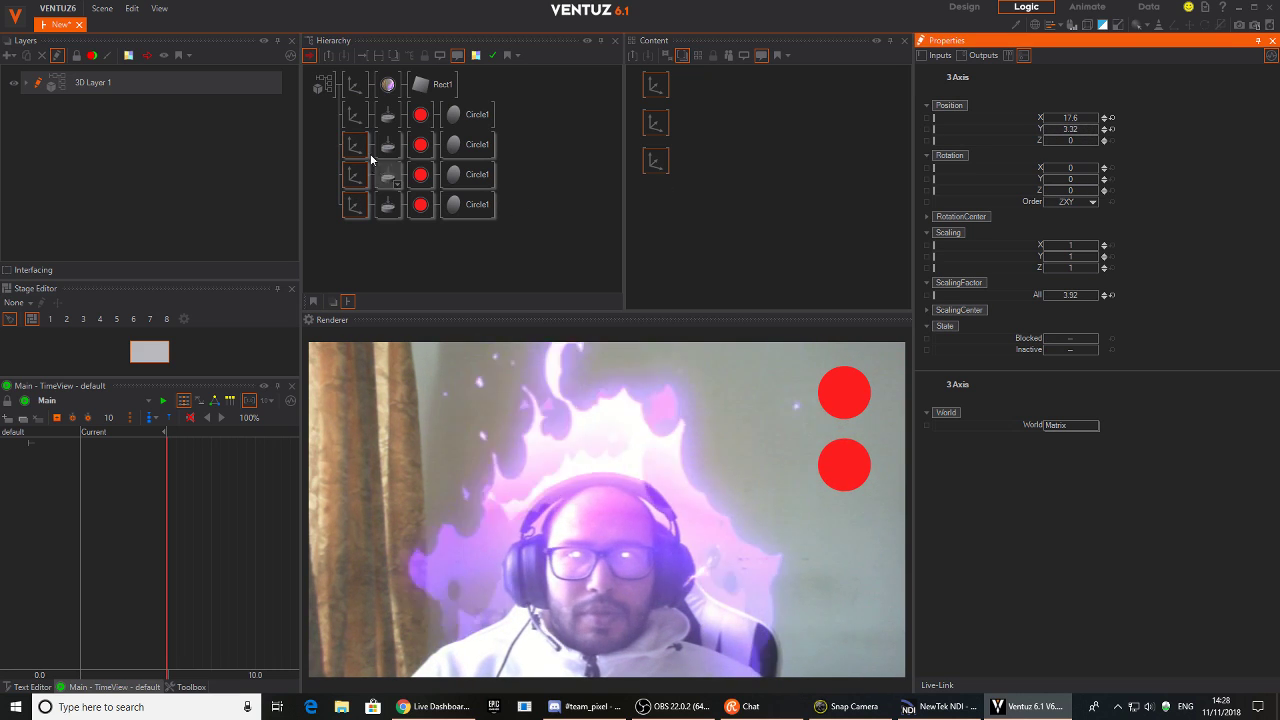
pyautogui.keyDown('shift'); pyautogui.click(351, 178); pyautogui.keyUp('shift')
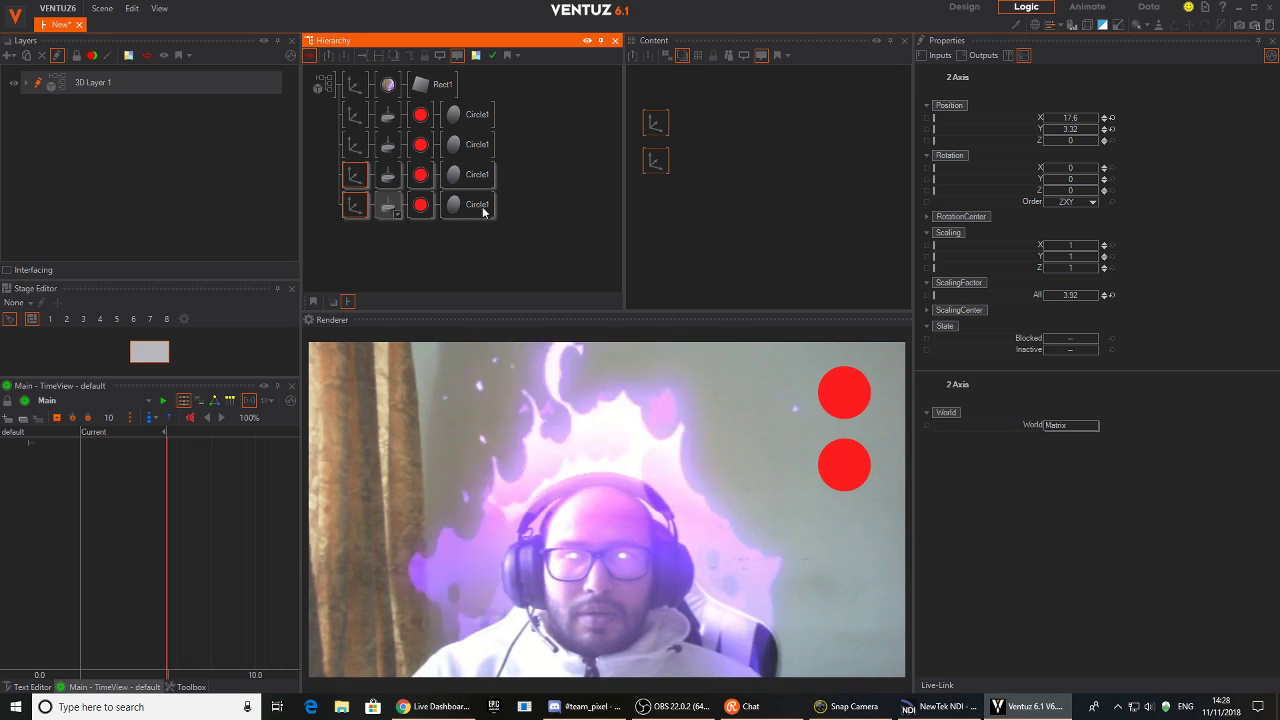
pyautogui.moveTo(1071, 137); pyautogui.dragTo(808, 192)
pyautogui.click(358, 203)
pyautogui.click(345, 207)
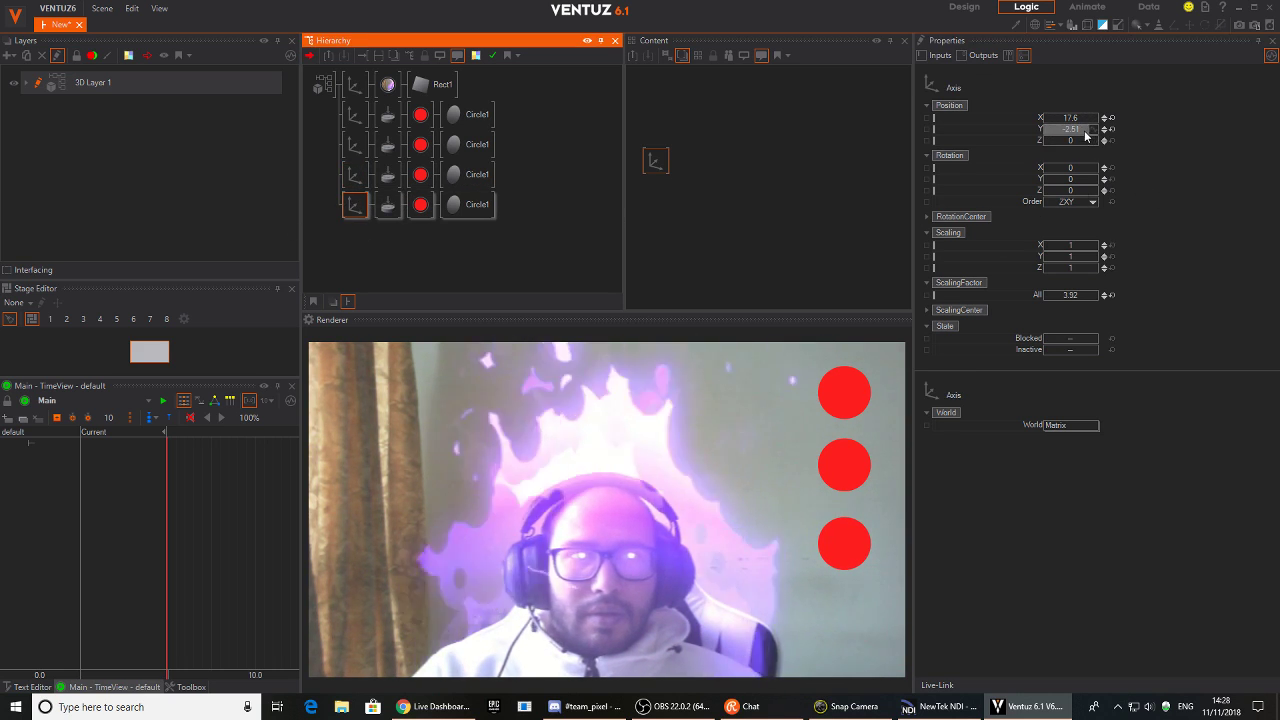
pyautogui.moveTo(1086, 136); pyautogui.dragTo(1046, 129)
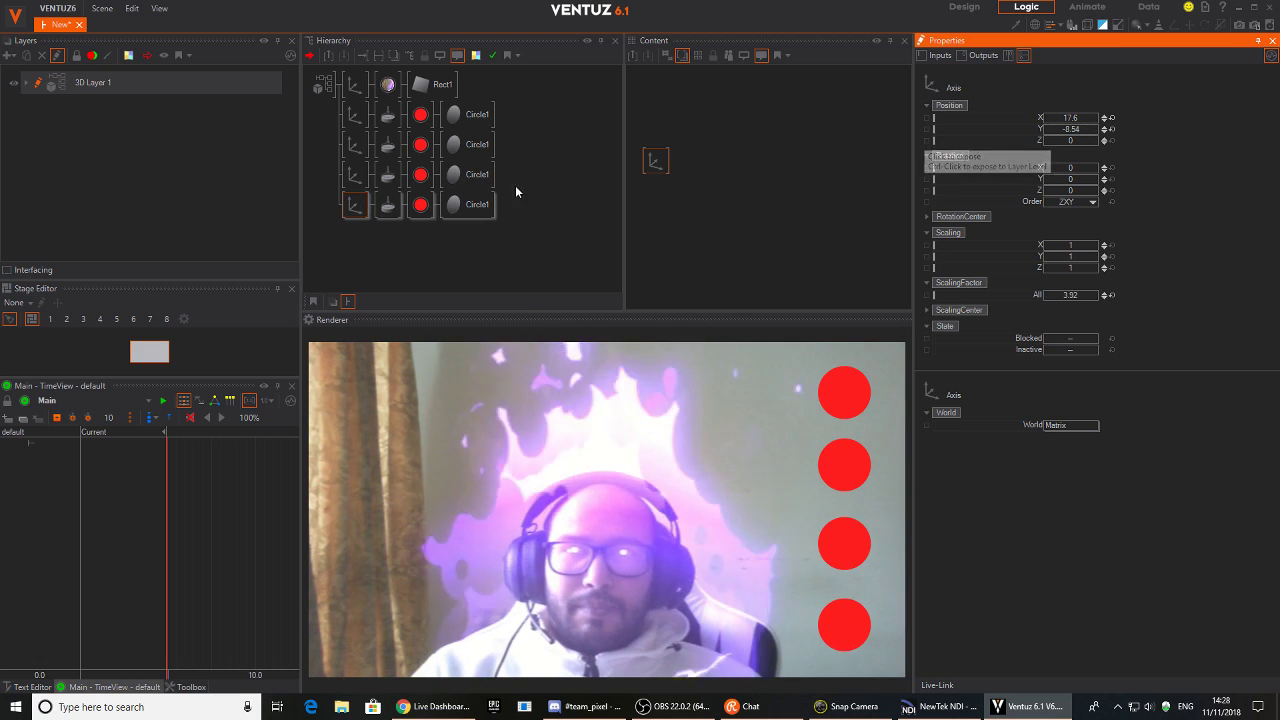
pyautogui.click(422, 145)
# Colour the second circle blue and the third circle green
pyautogui.click(1125, 200)
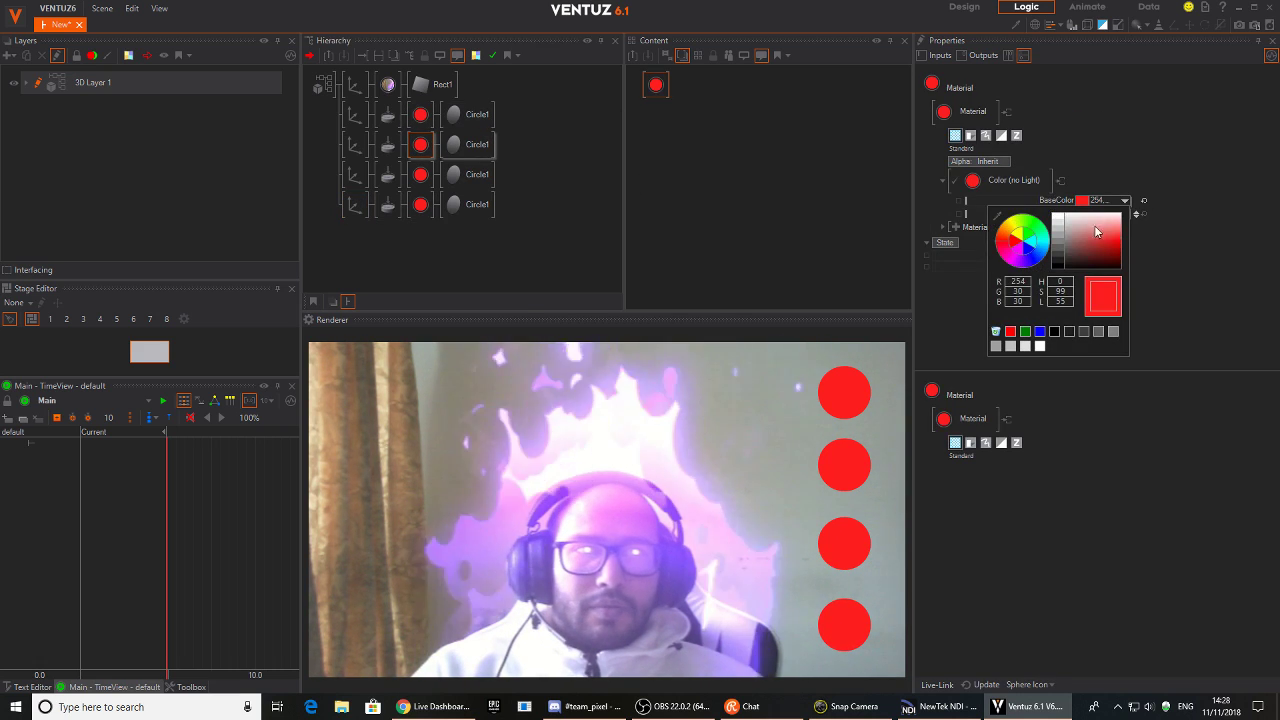
pyautogui.click(1008, 250)
pyautogui.click(420, 179)
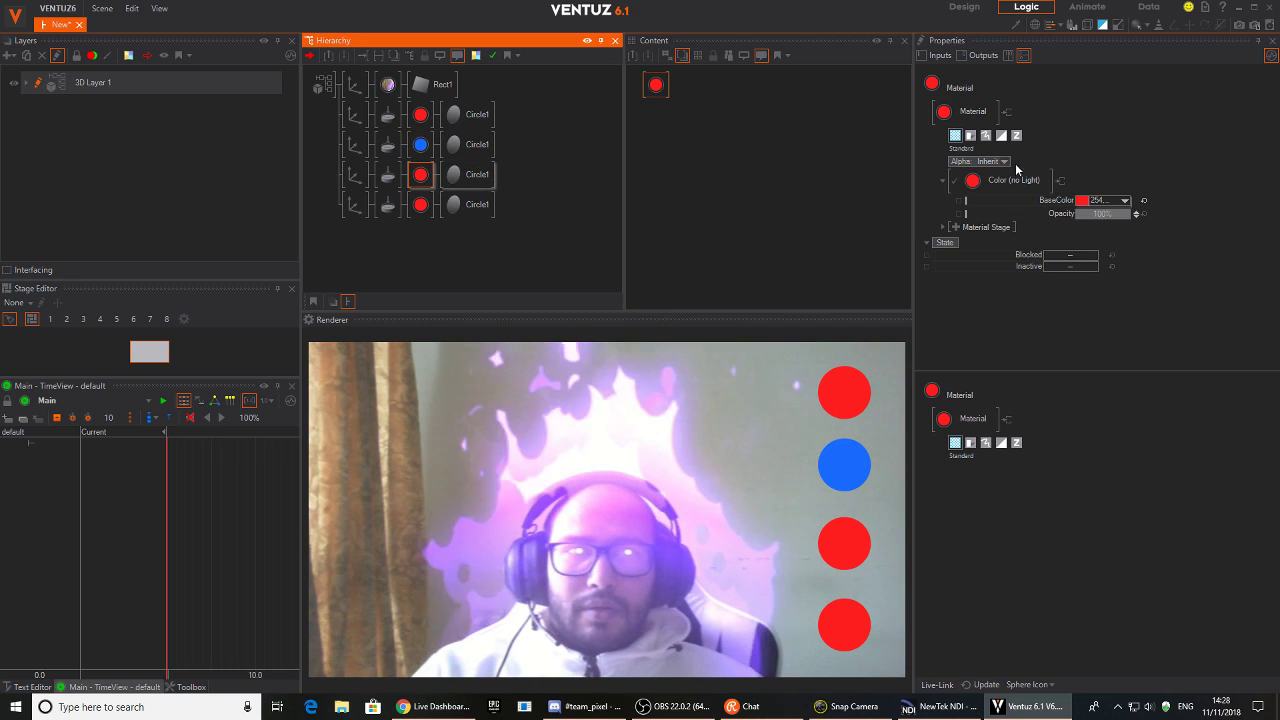
pyautogui.click(1123, 201)
pyautogui.click(1012, 230)
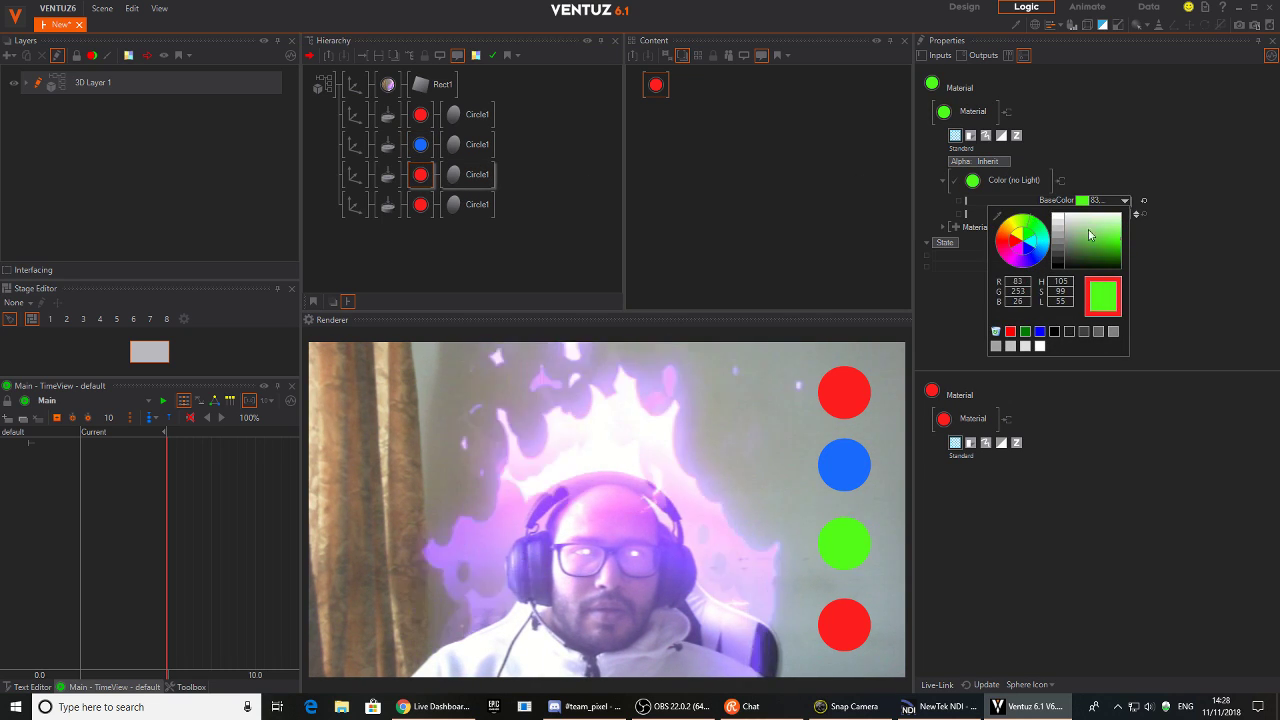
pyautogui.click(846, 275)
# Turn the fourth circle bright magenta
pyautogui.click(421, 205)
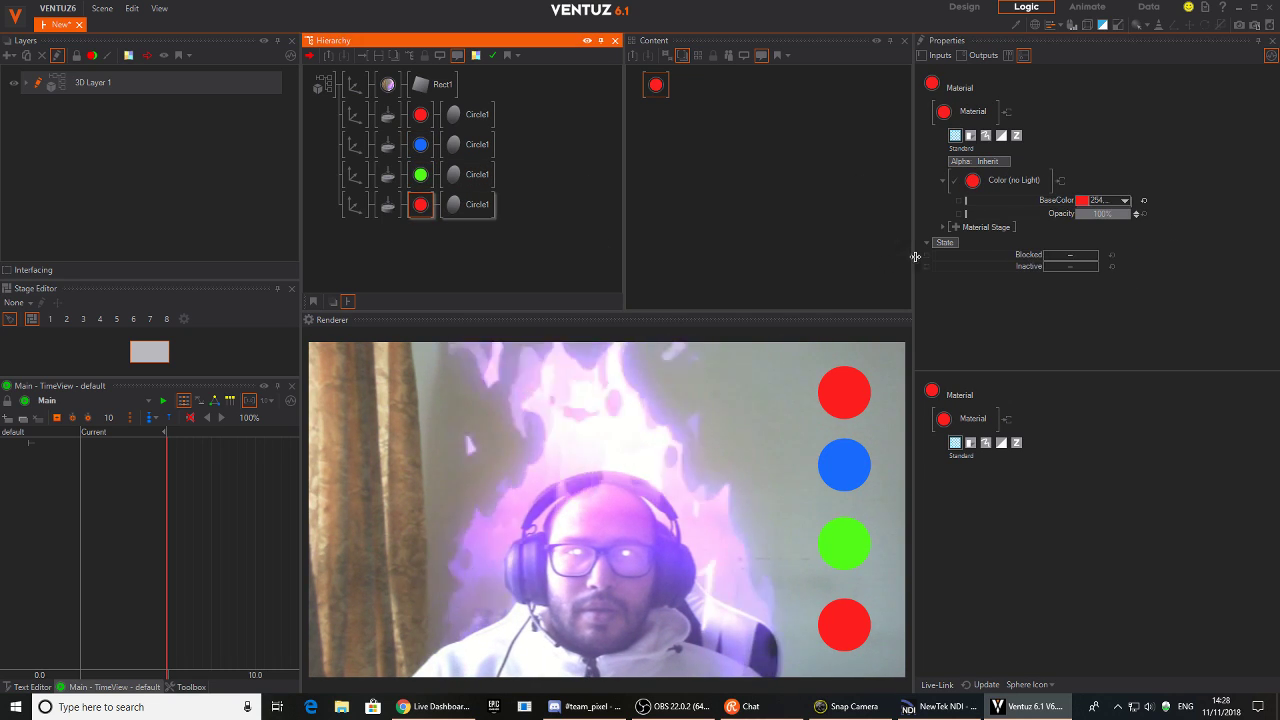
pyautogui.click(1123, 201)
pyautogui.click(1057, 248)
pyautogui.click(1012, 265)
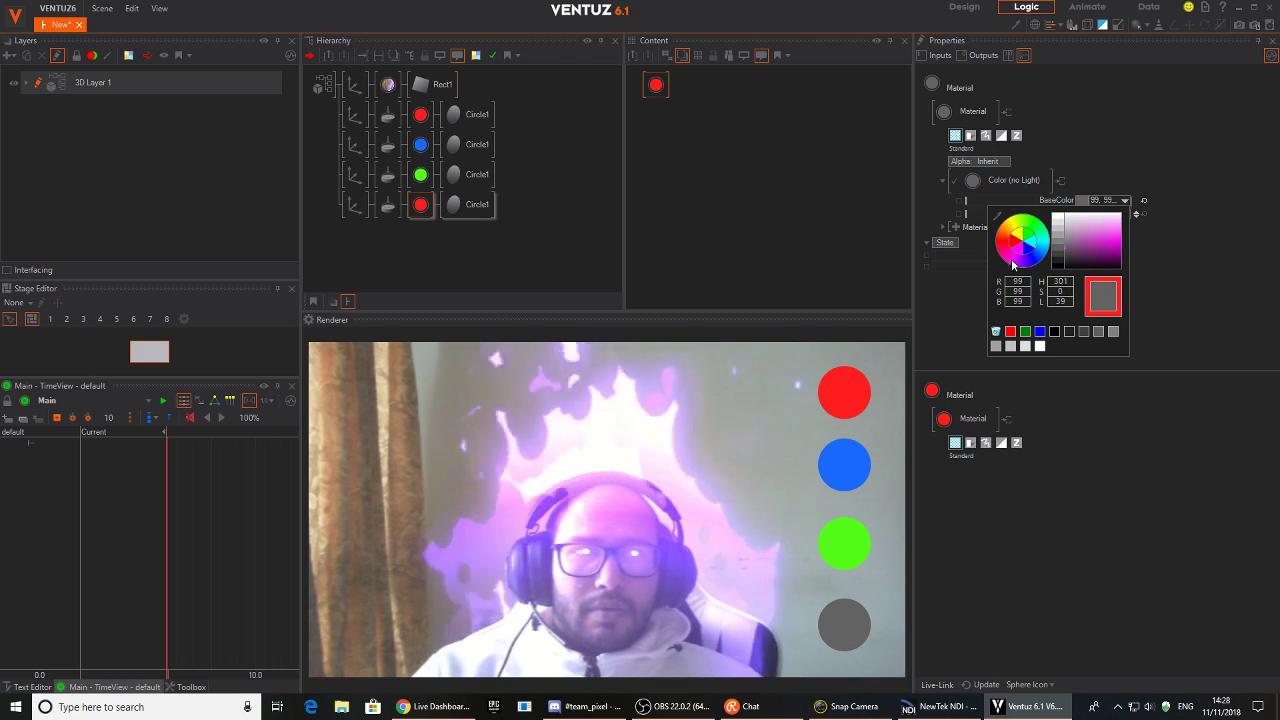
pyautogui.moveTo(1085, 245); pyautogui.dragTo(1147, 230)
pyautogui.click(1147, 230)
# Recolour the third circle from green to yellow
pyautogui.click(421, 175)
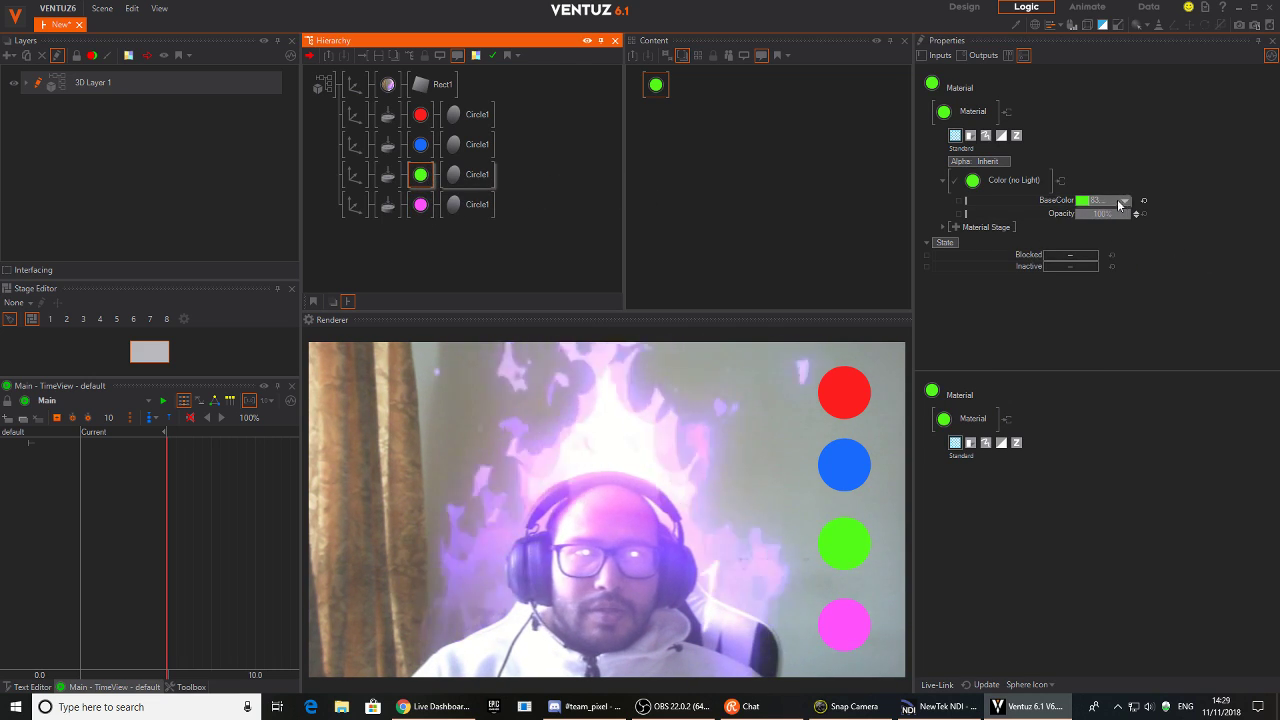
pyautogui.click(1123, 201)
pyautogui.click(1013, 236)
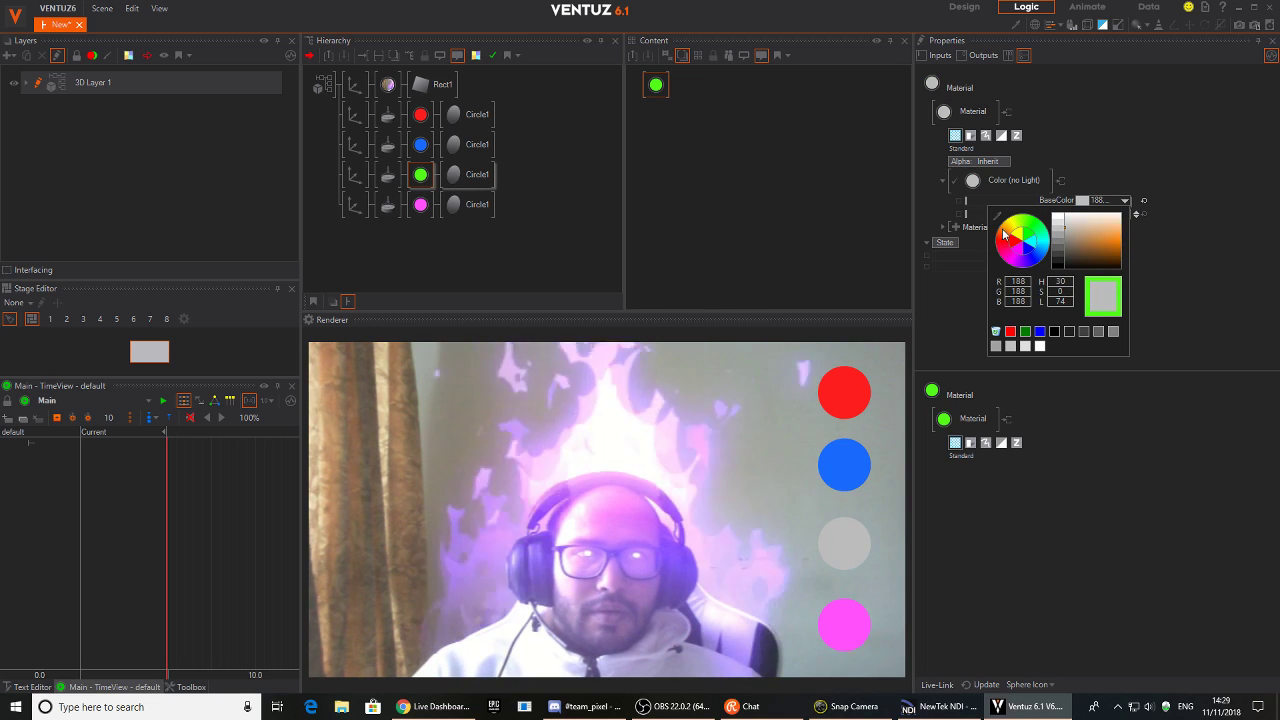
pyautogui.moveTo(1100, 250); pyautogui.dragTo(1156, 232)
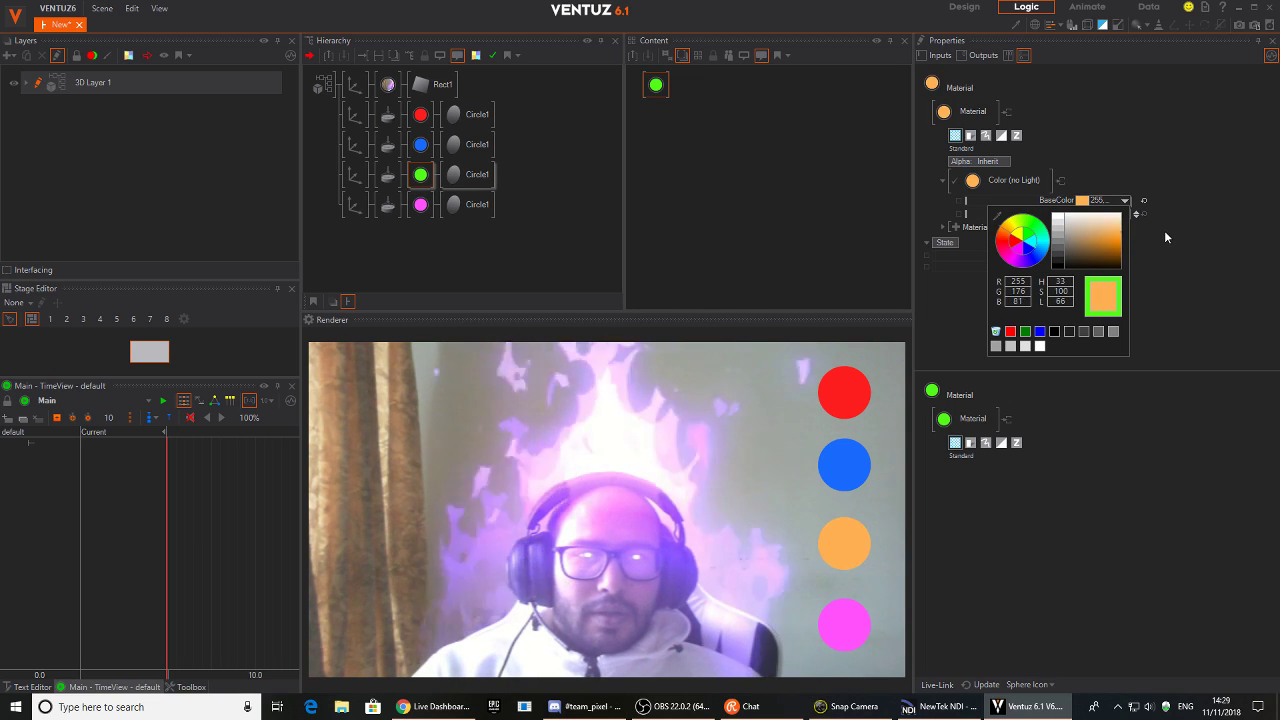
pyautogui.click(1010, 231)
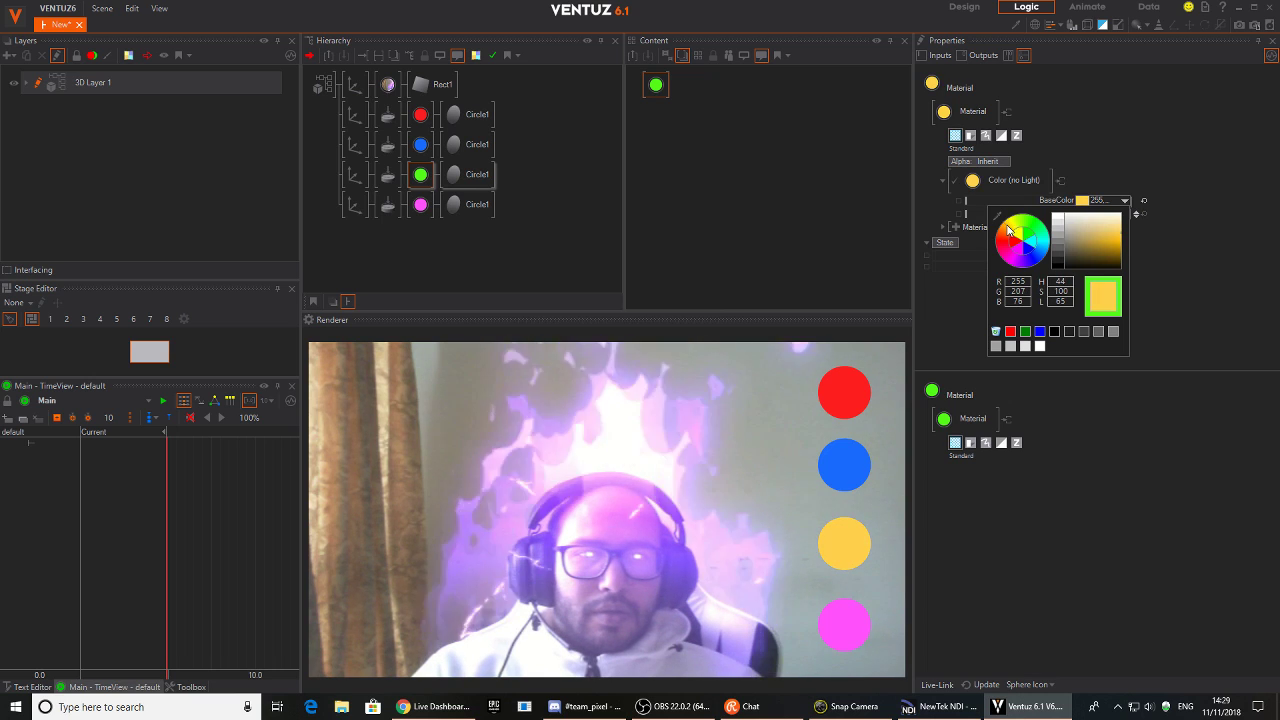
pyautogui.click(971, 223)
# Change the fourth circle from magenta to purple
pyautogui.click(420, 204)
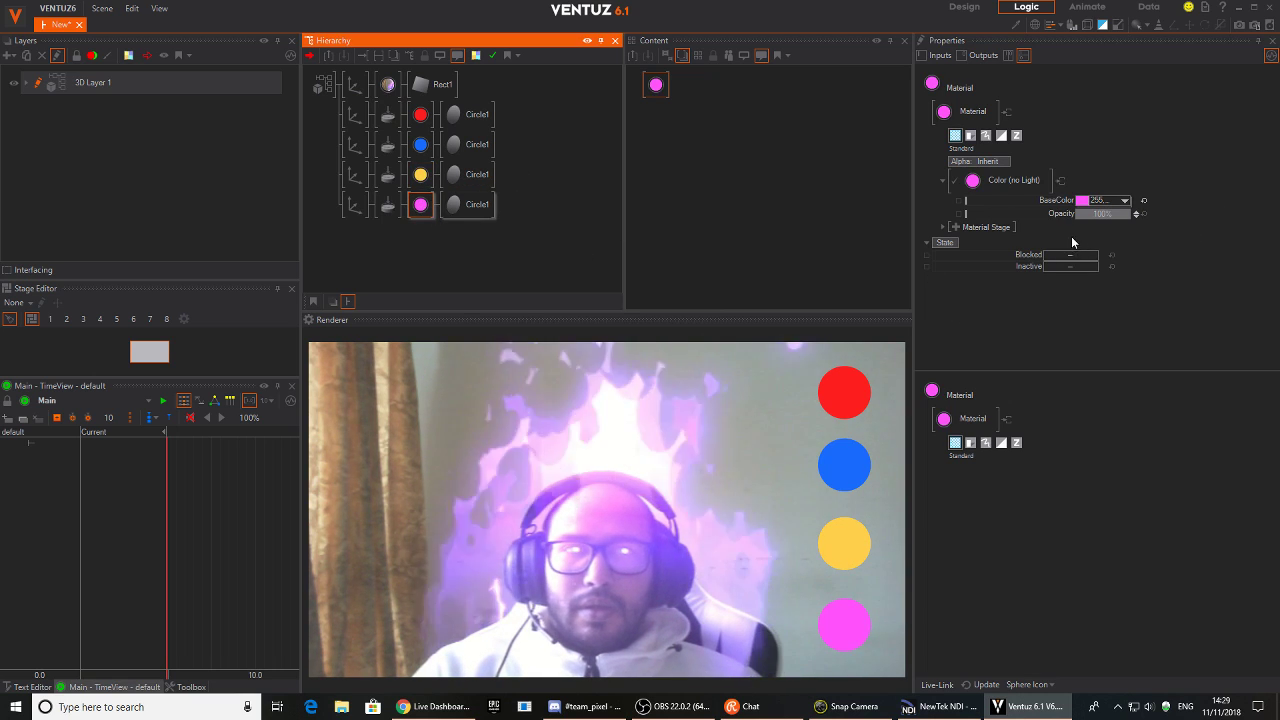
pyautogui.click(1122, 201)
pyautogui.click(1023, 266)
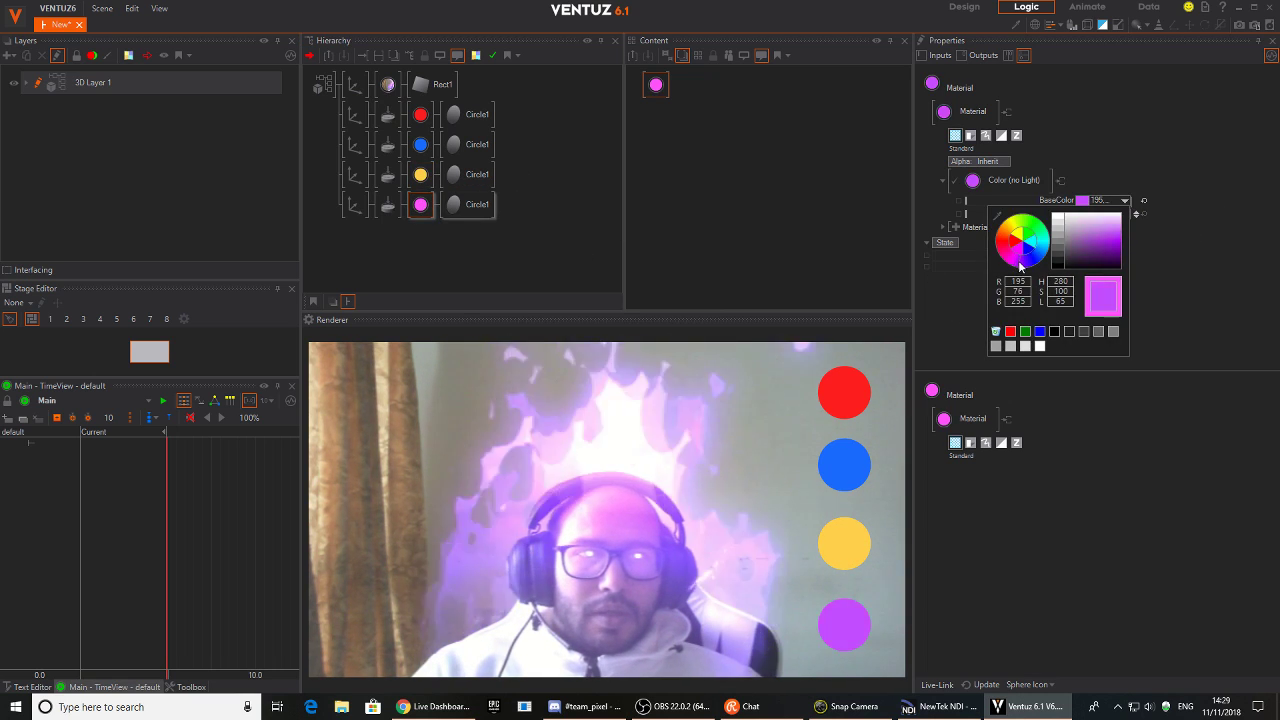
pyautogui.click(1237, 220)
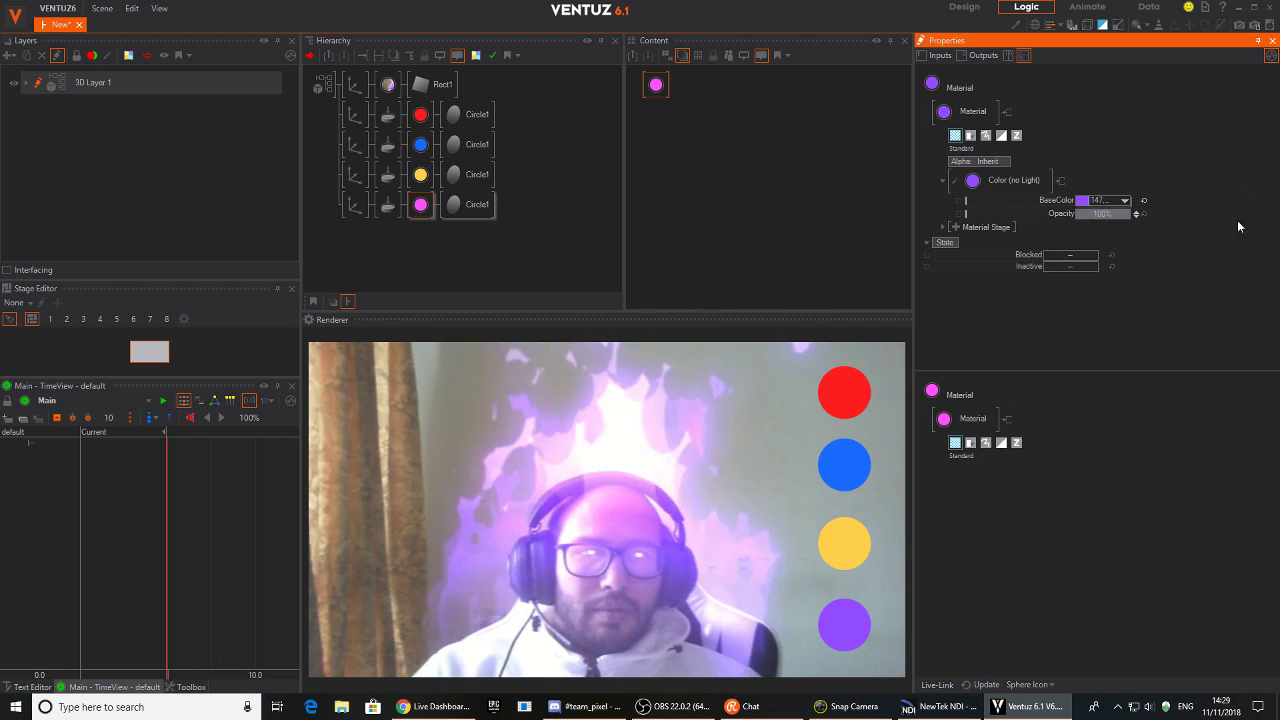
# Select the circles' button nodes, then clear the Content selection
pyautogui.click(415, 68)
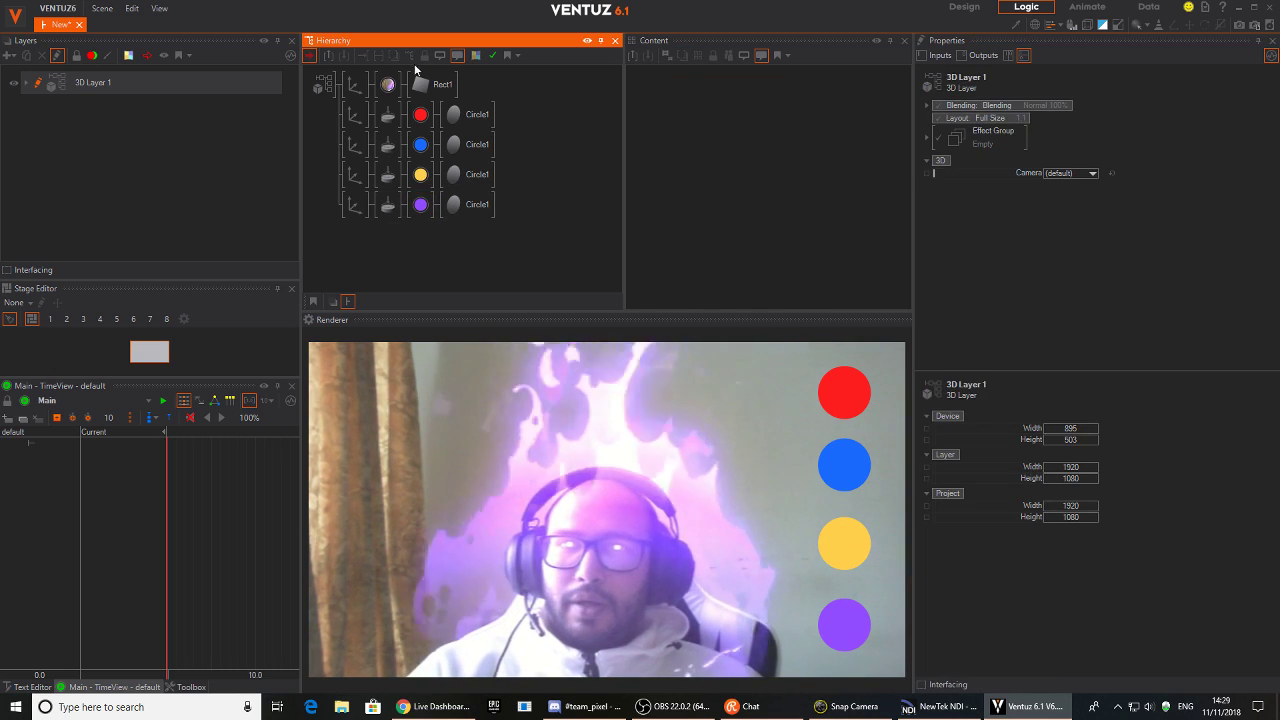
pyautogui.click(389, 117)
pyautogui.keyDown('ctrl'); pyautogui.click(390, 148); pyautogui.keyUp('ctrl')
pyautogui.keyDown('ctrl'); pyautogui.click(388, 175); pyautogui.keyUp('ctrl')
pyautogui.click(729, 135)
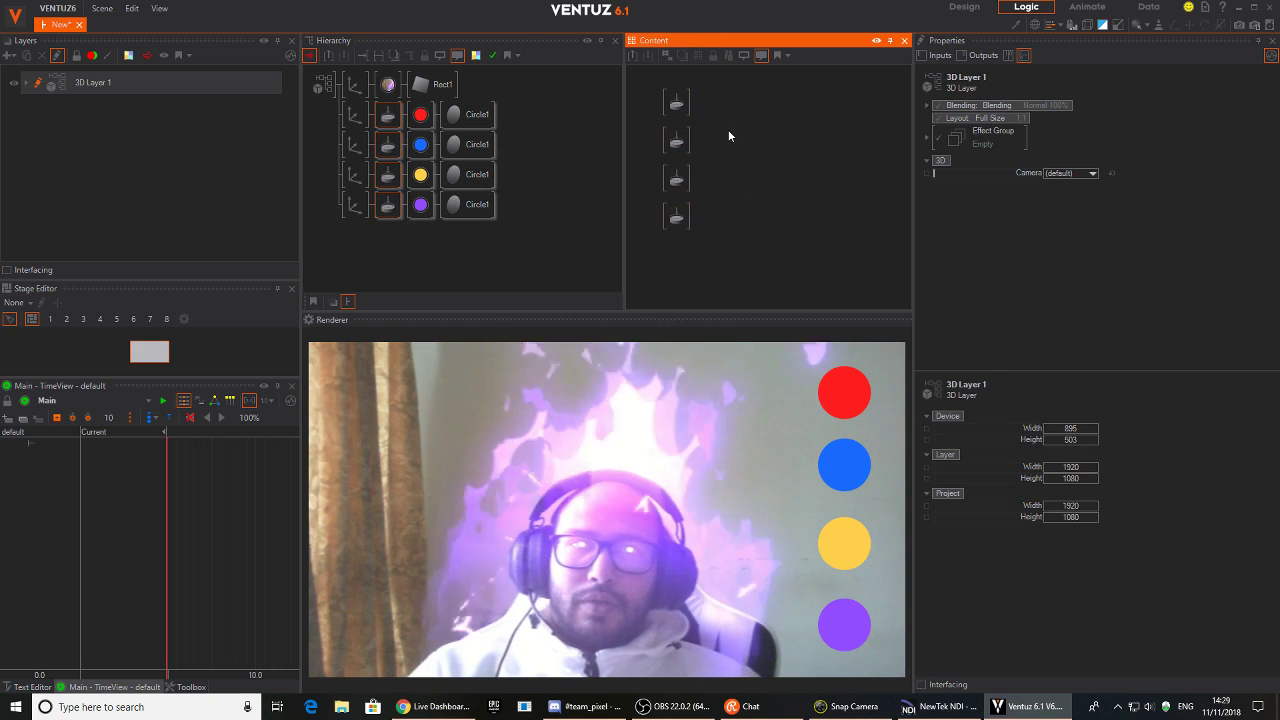
pyautogui.moveTo(723, 88); pyautogui.dragTo(659, 237)
pyautogui.click(768, 184)
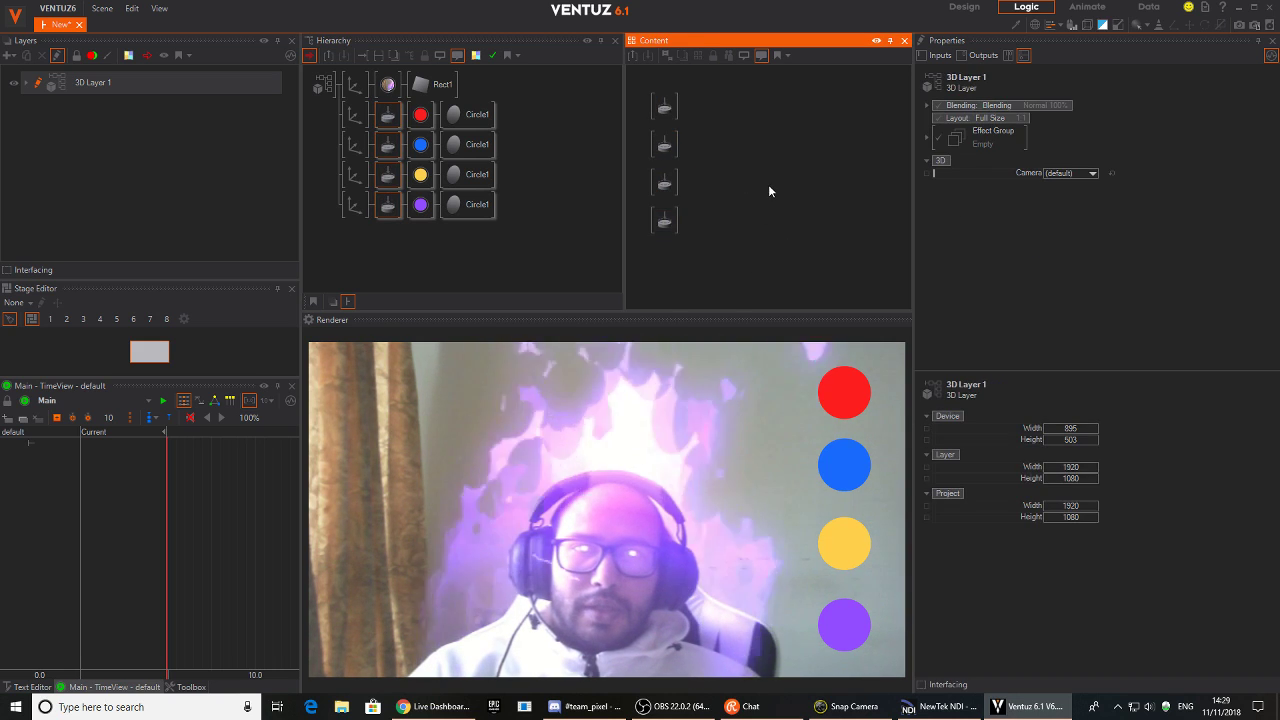
# Add a Windows Key node to the Content via a 'key' search
pyautogui.doubleClick(738, 161)
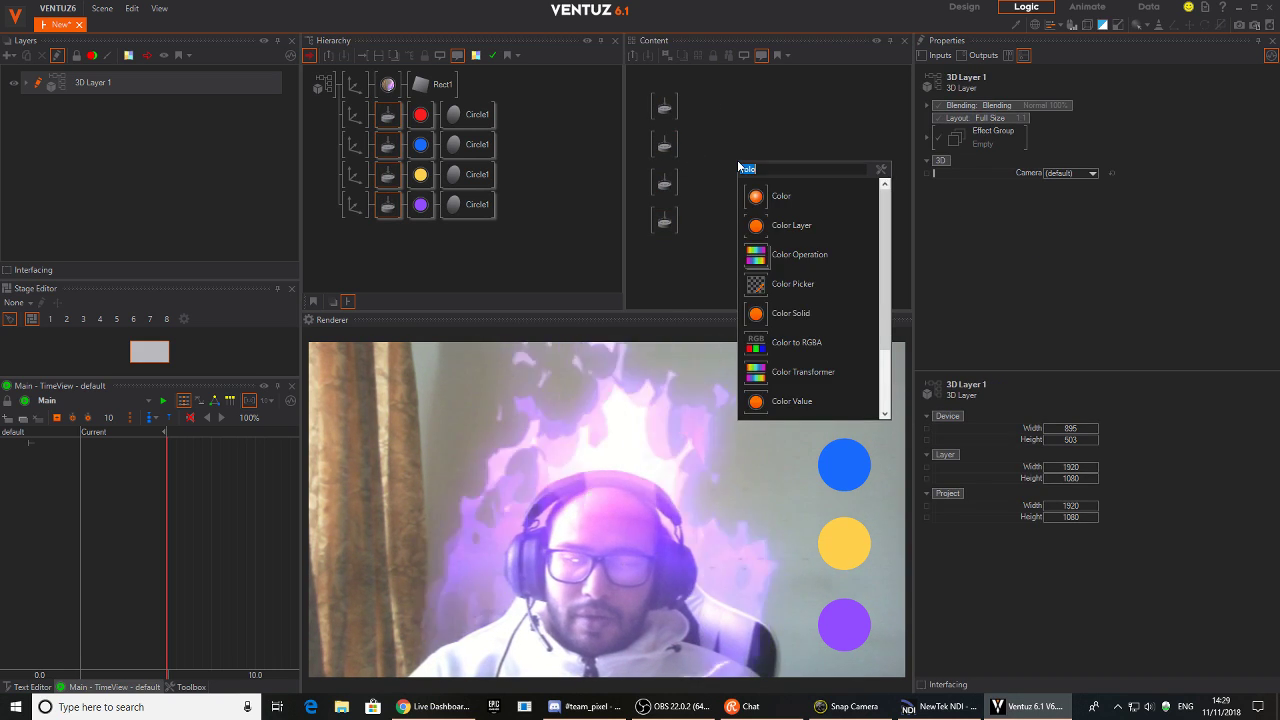
pyautogui.write('ke')
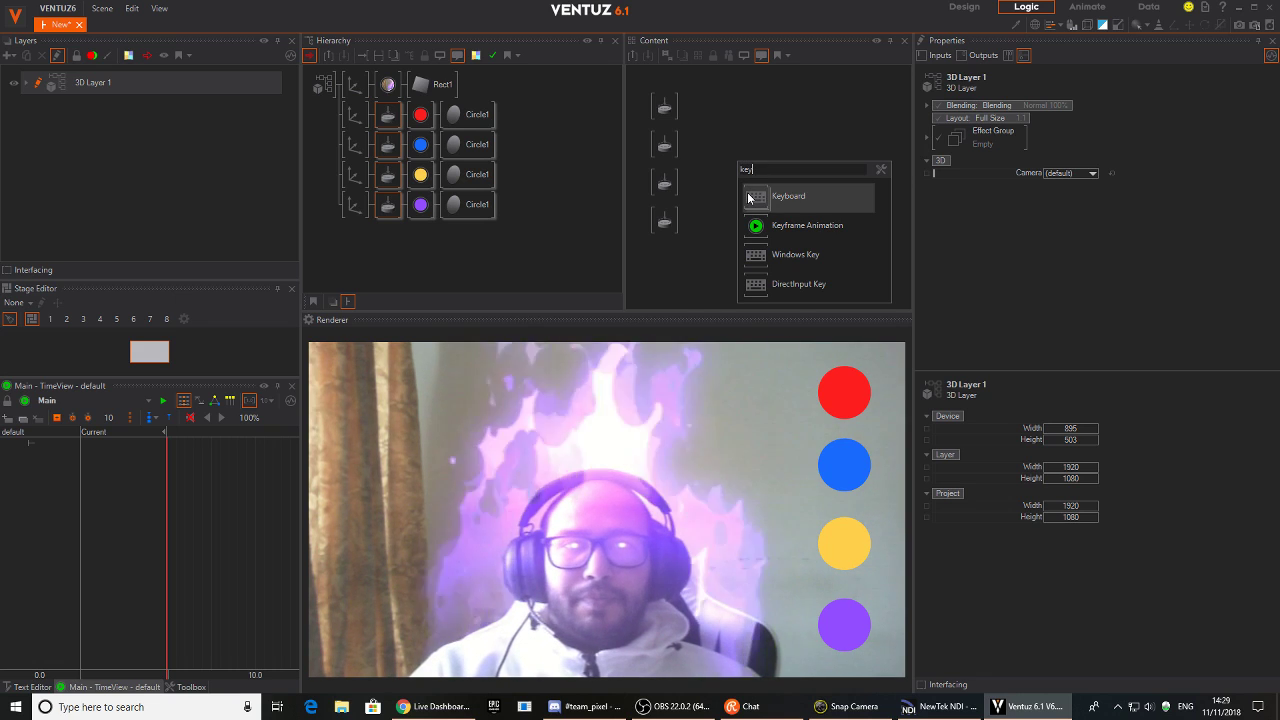
pyautogui.write('y')
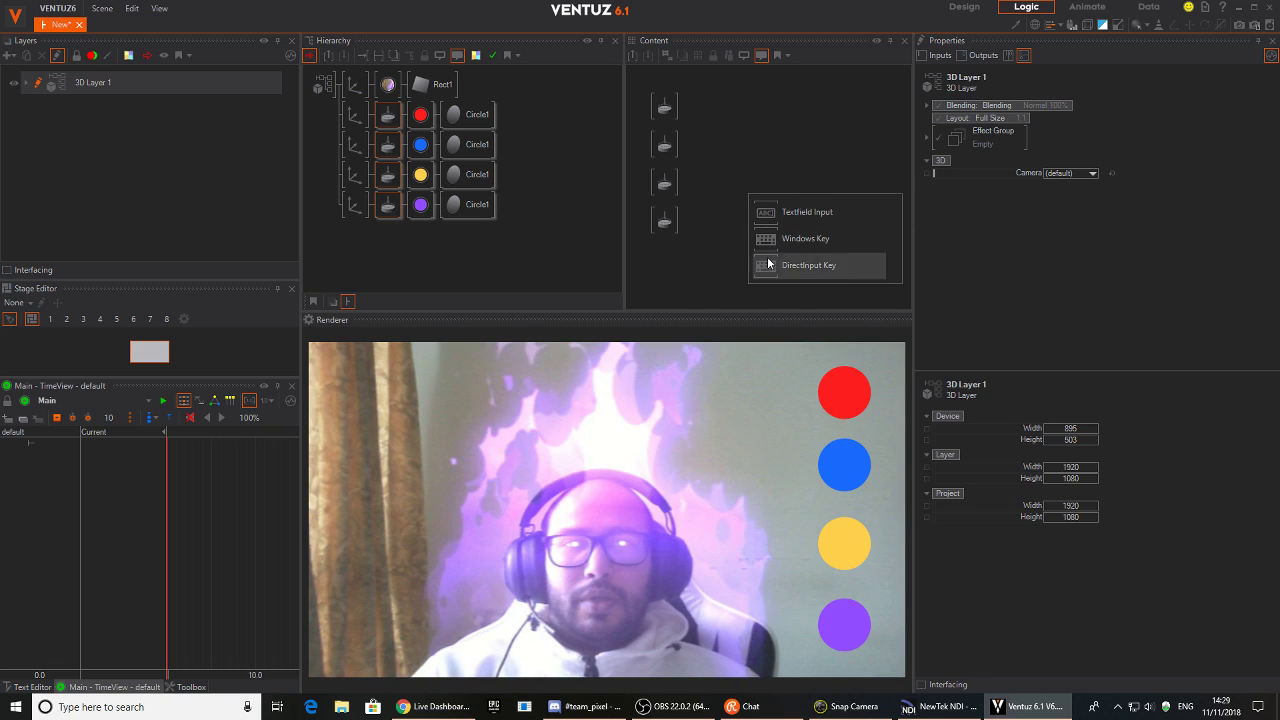
pyautogui.click(766, 239)
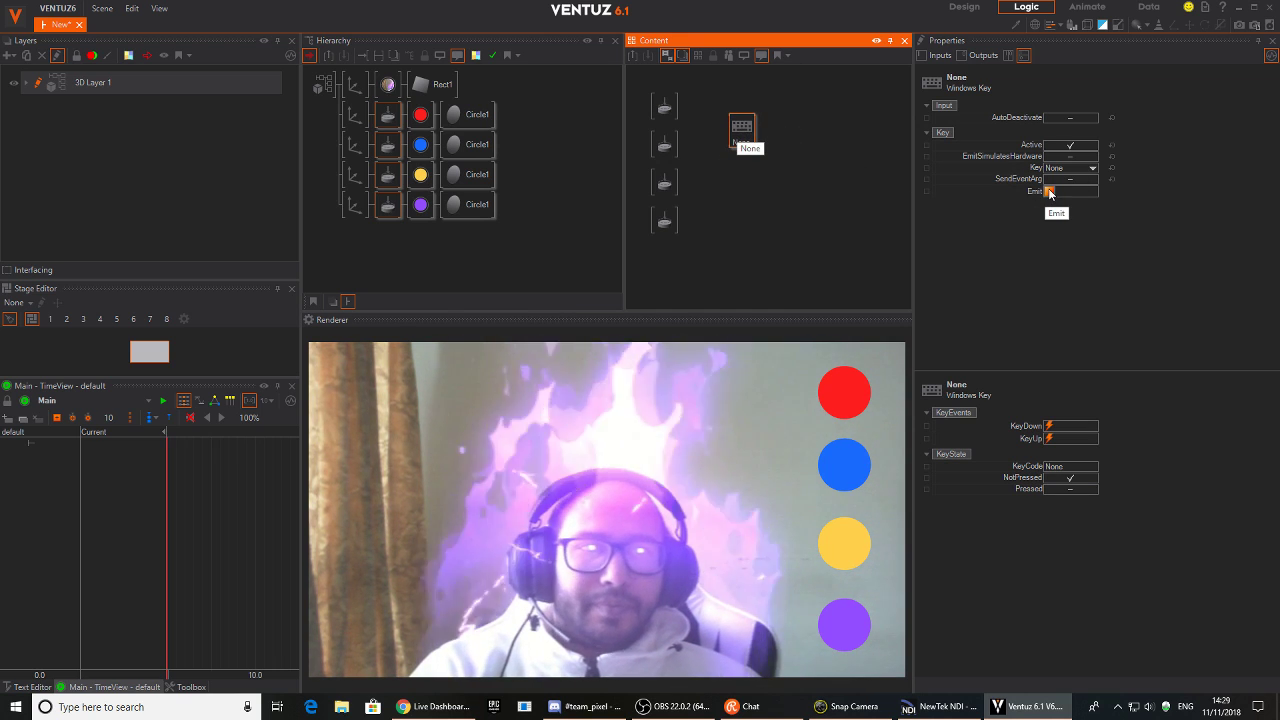
# Browse the Windows Key node's Key choices, leaving it set to None
pyautogui.click(1093, 170)
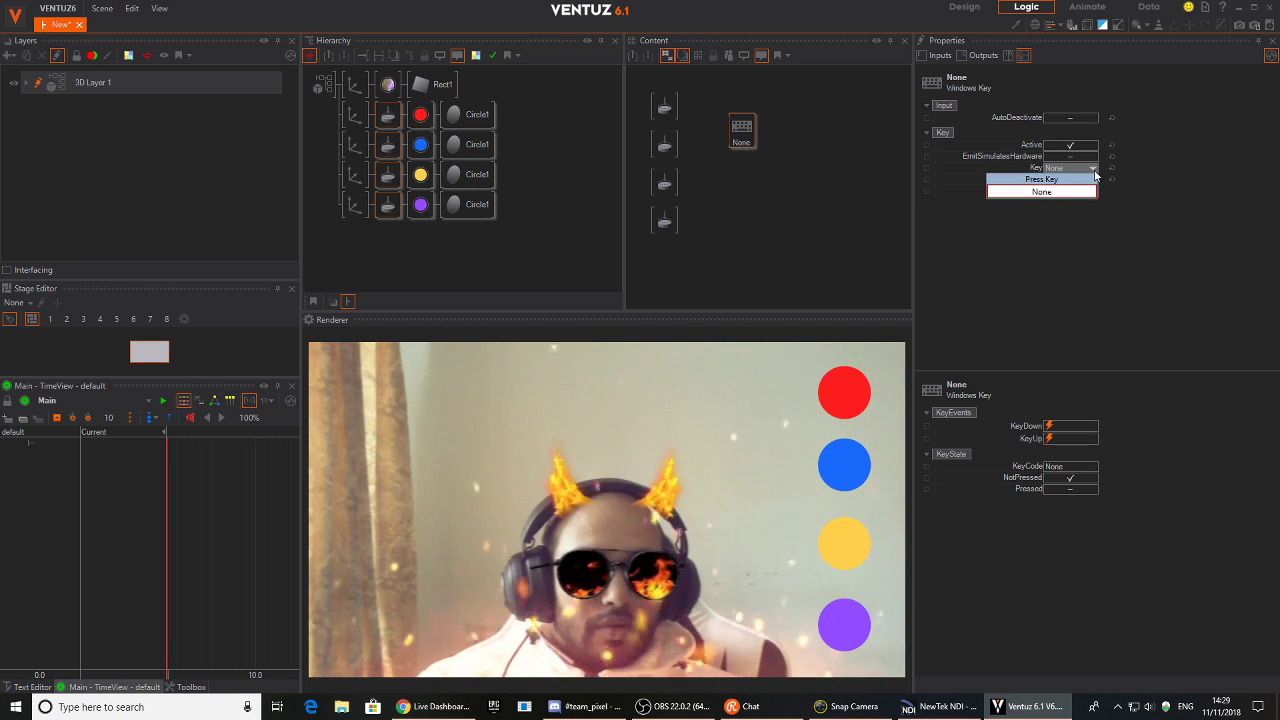
pyautogui.click(1095, 174)
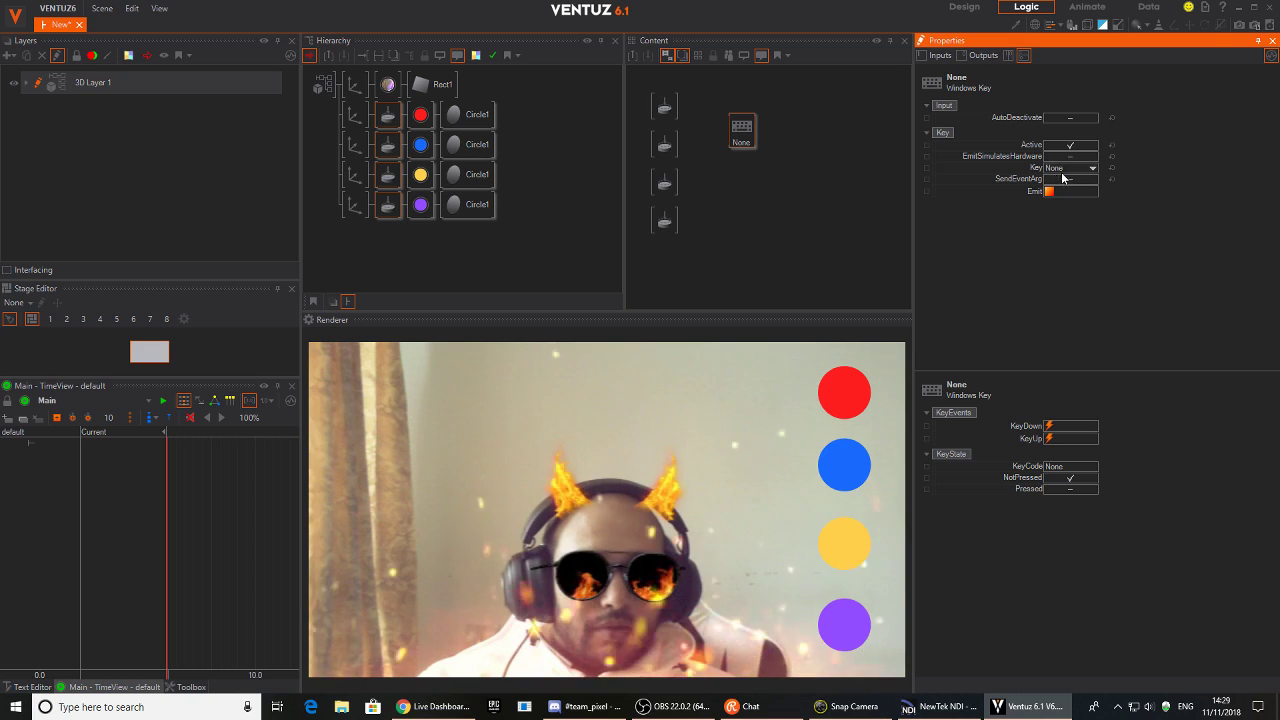
pyautogui.click(1094, 168)
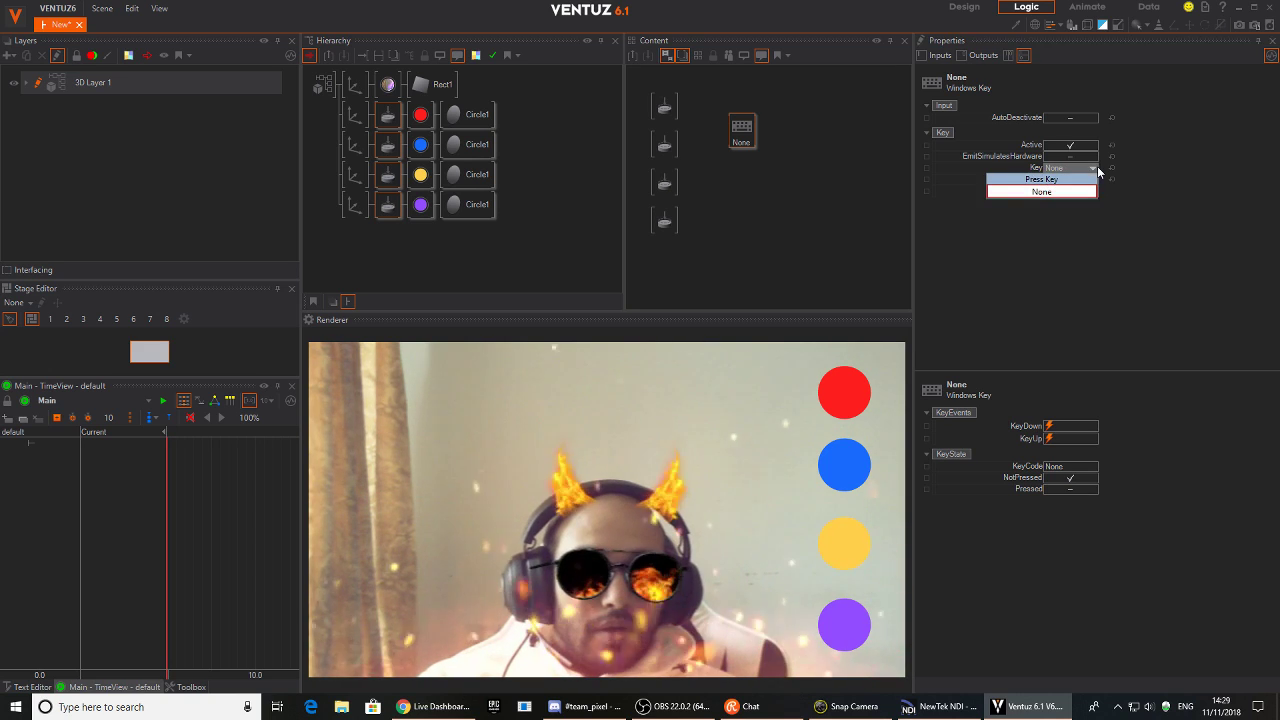
pyautogui.click(1095, 172)
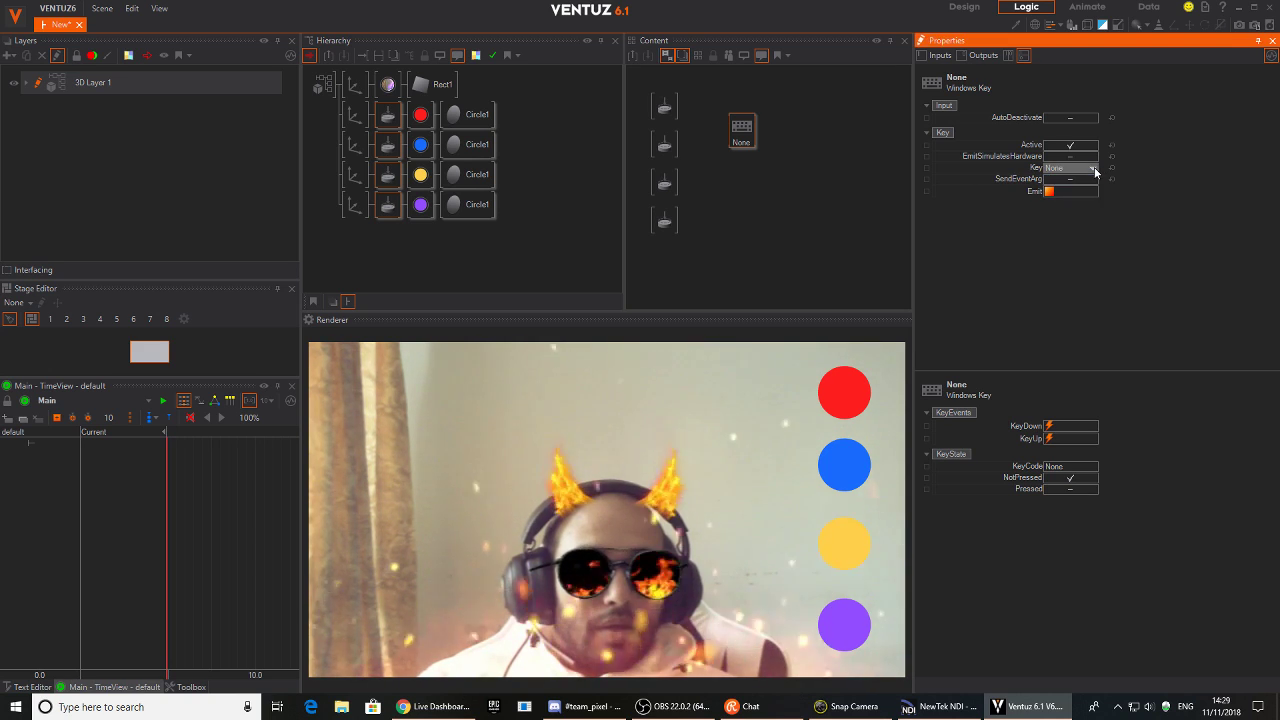
pyautogui.click(732, 138)
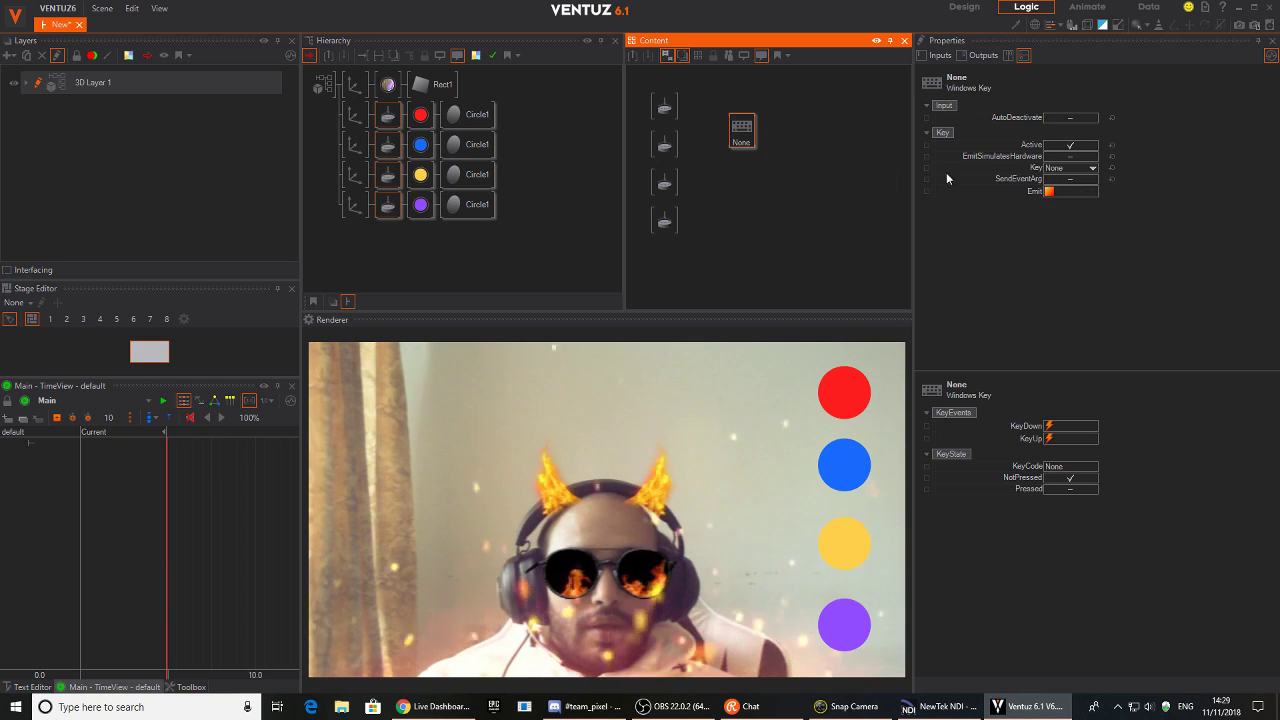
pyautogui.click(1097, 168)
pyautogui.click(1094, 169)
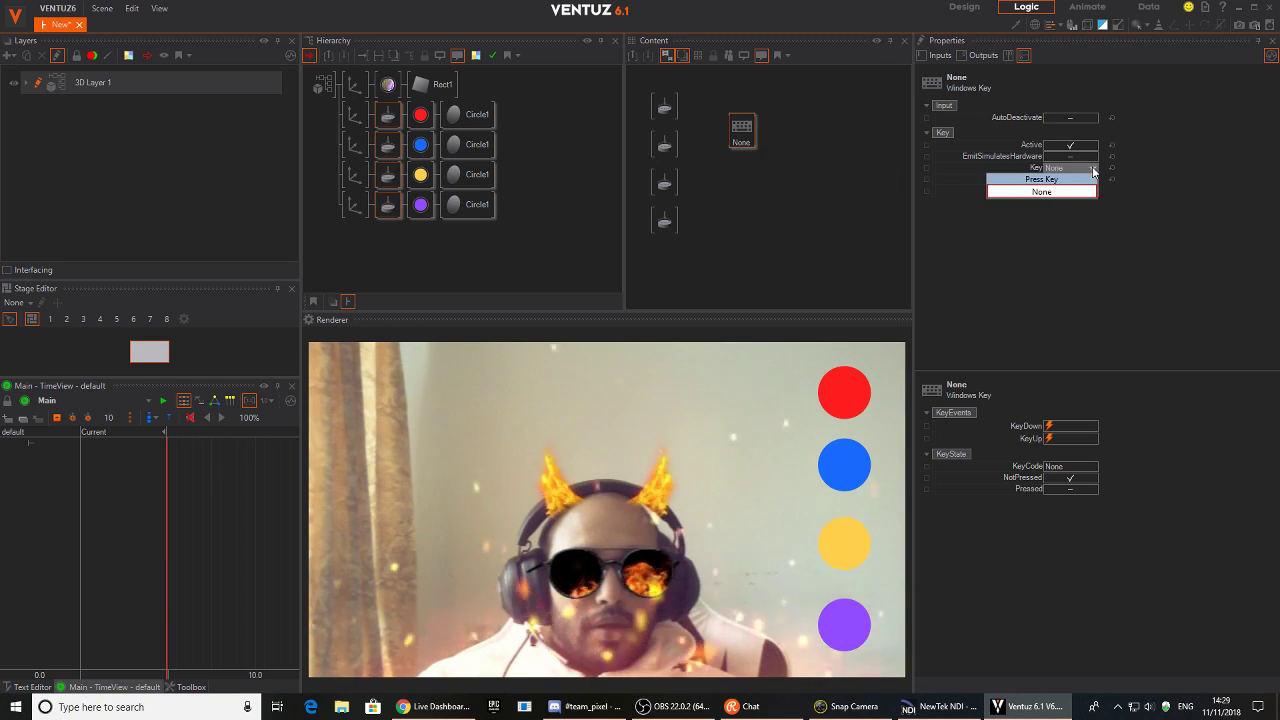
pyautogui.click(1083, 193)
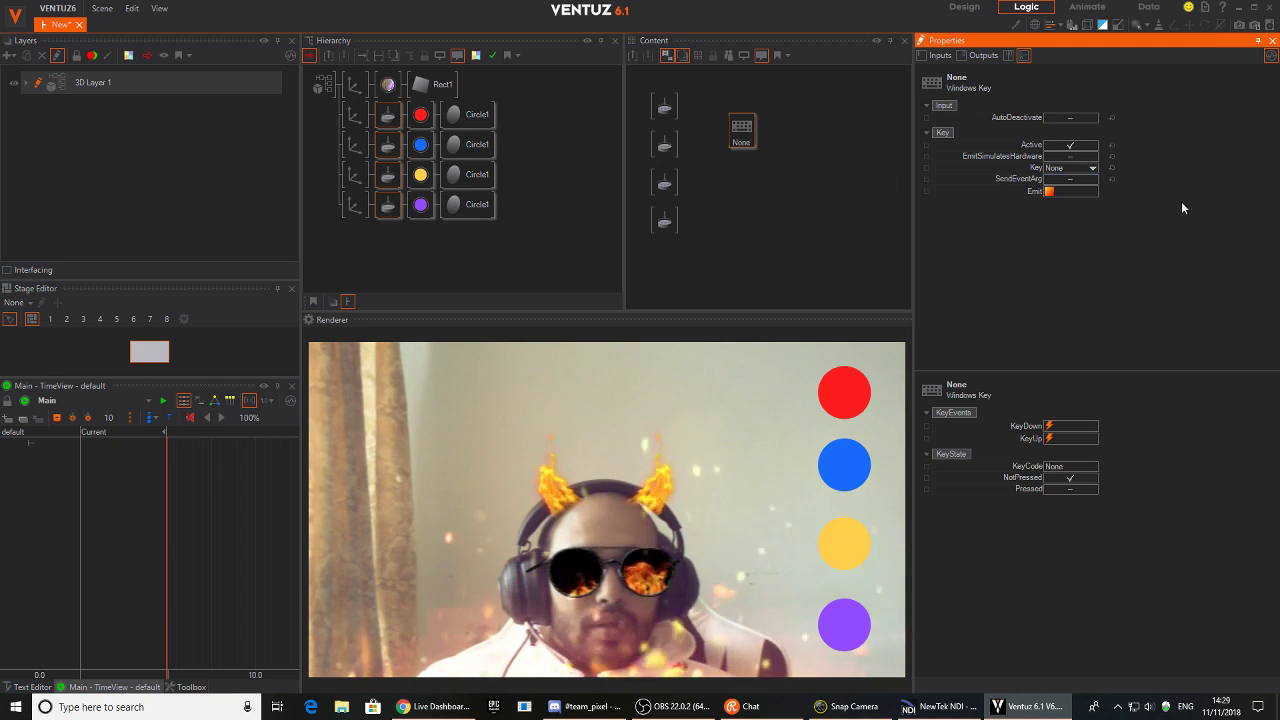
pyautogui.click(1077, 170)
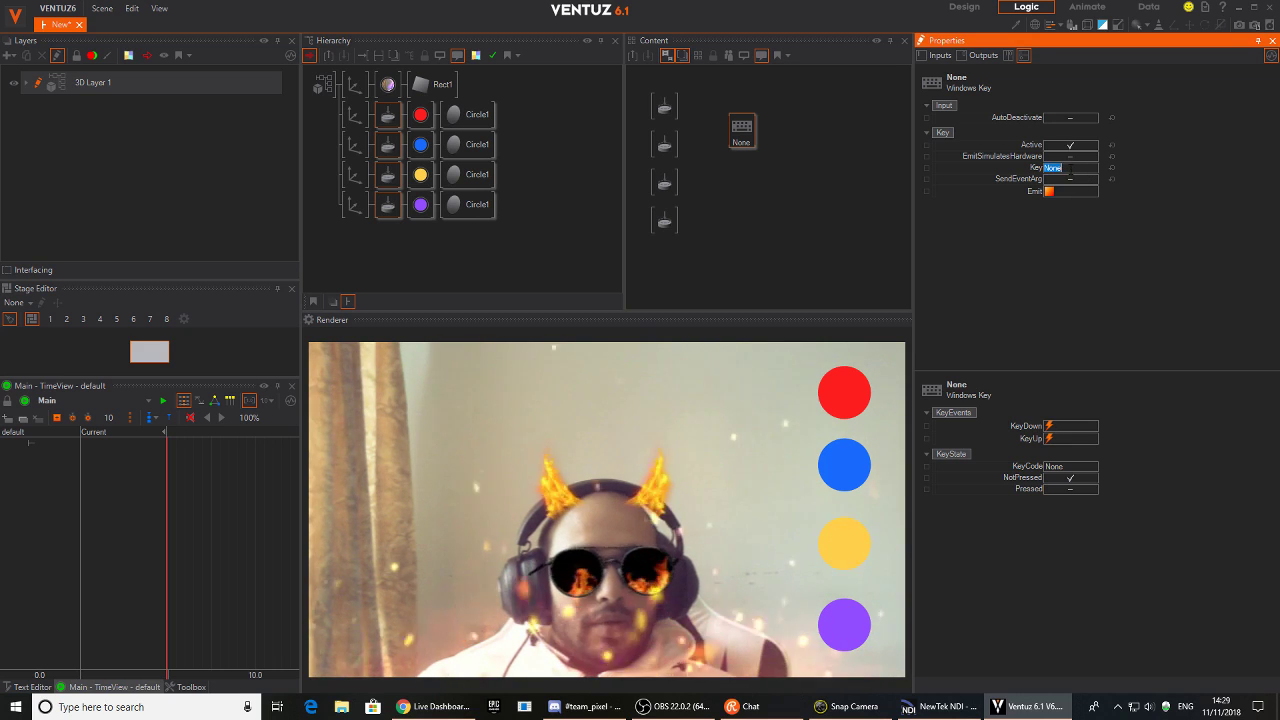
pyautogui.click(1093, 169)
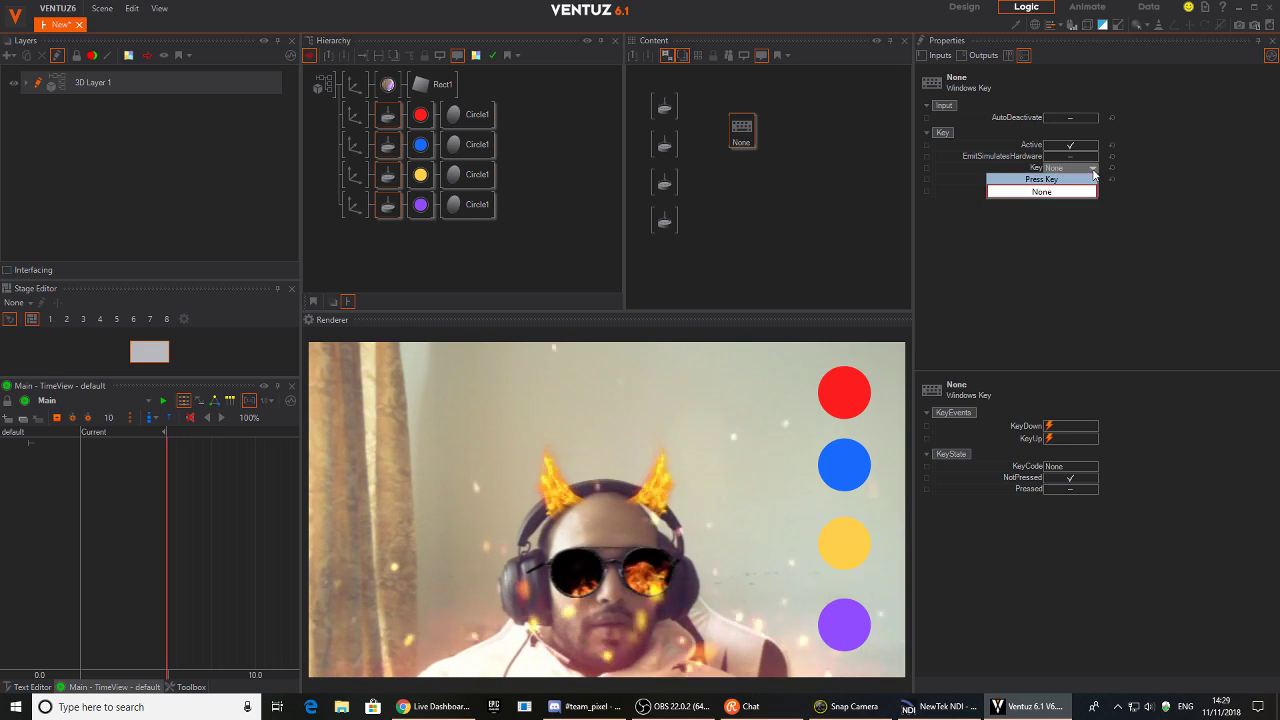
pyautogui.click(718, 255)
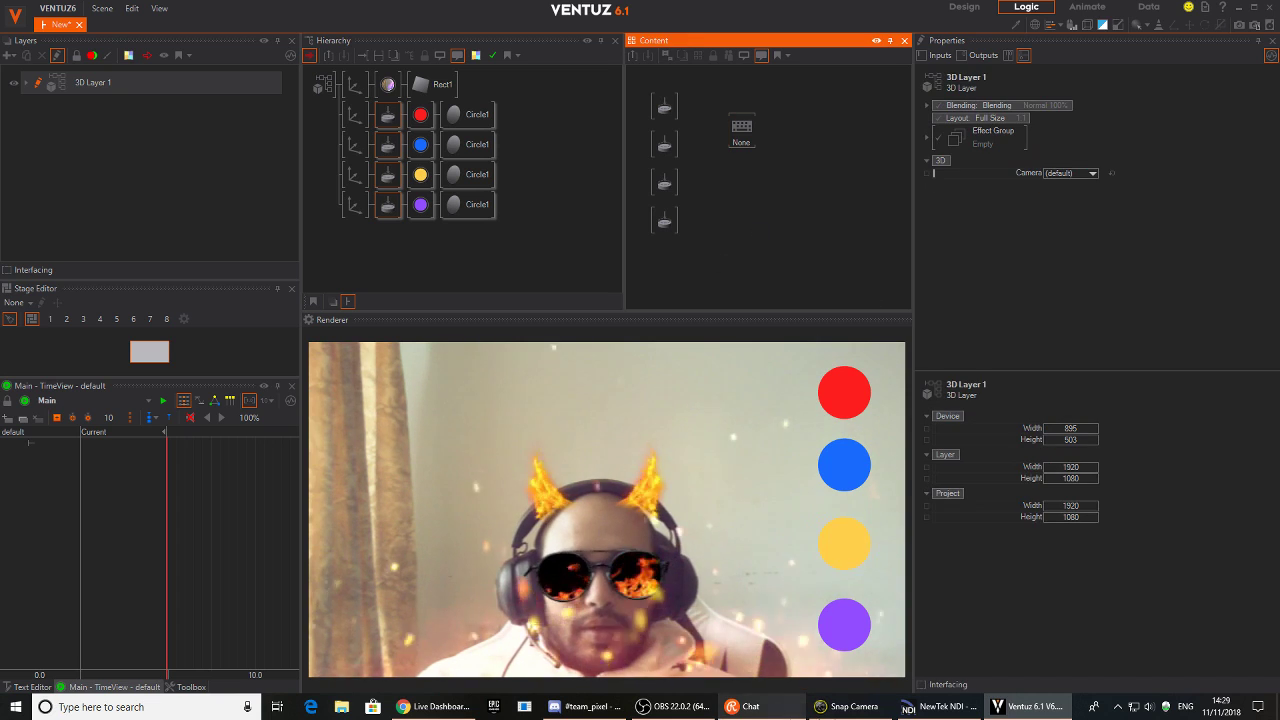
# Close Snap Camera and set the Windows Key node's Key to 2
pyautogui.click(849, 707)
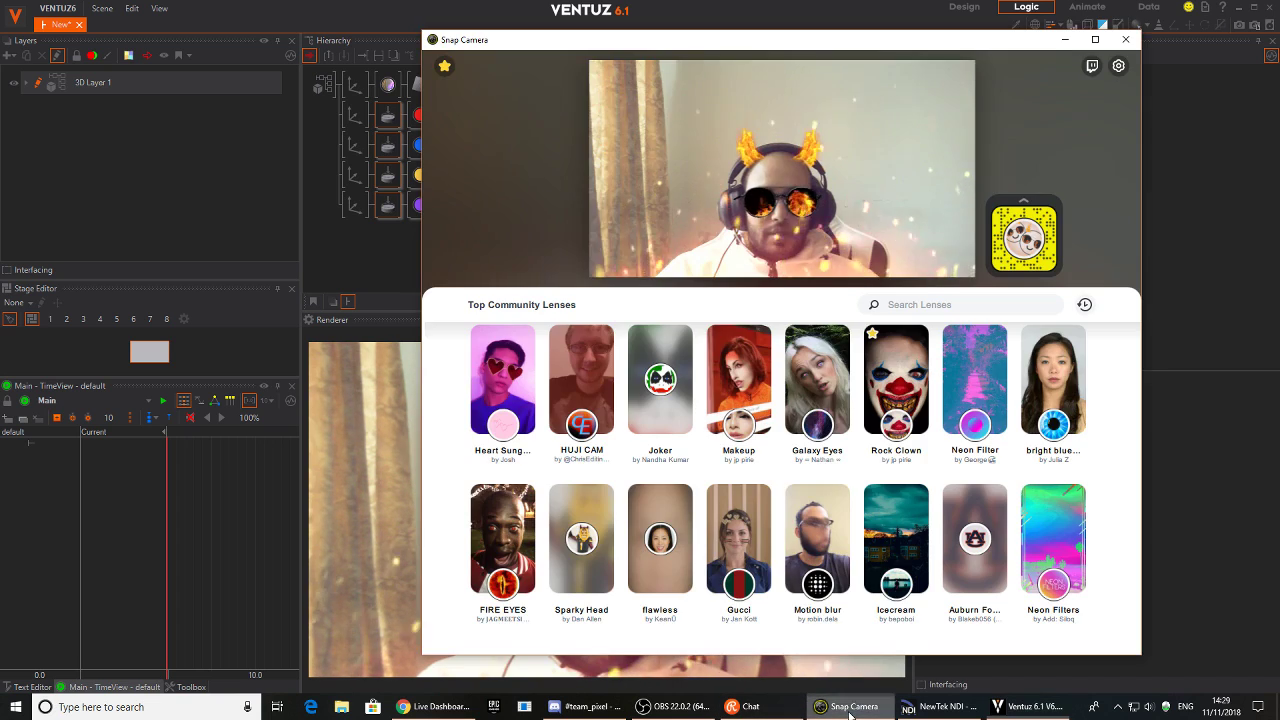
pyautogui.click(1126, 39)
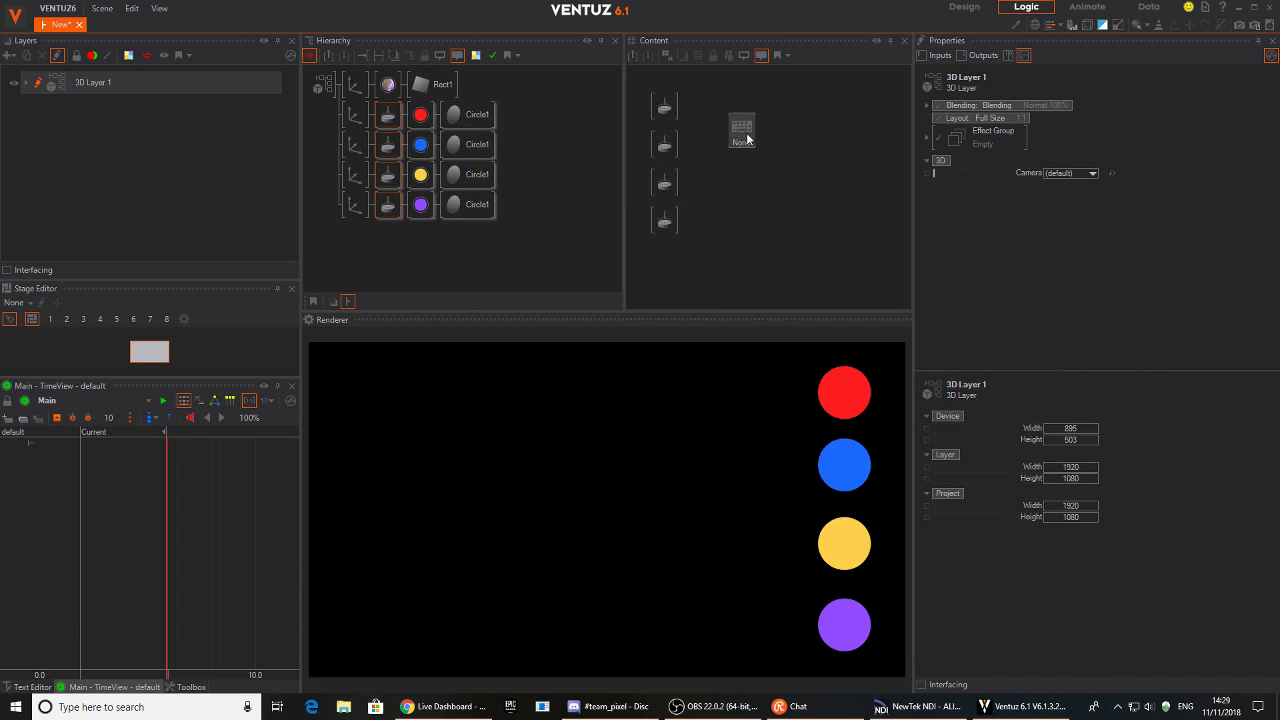
pyautogui.click(742, 132)
pyautogui.click(1093, 168)
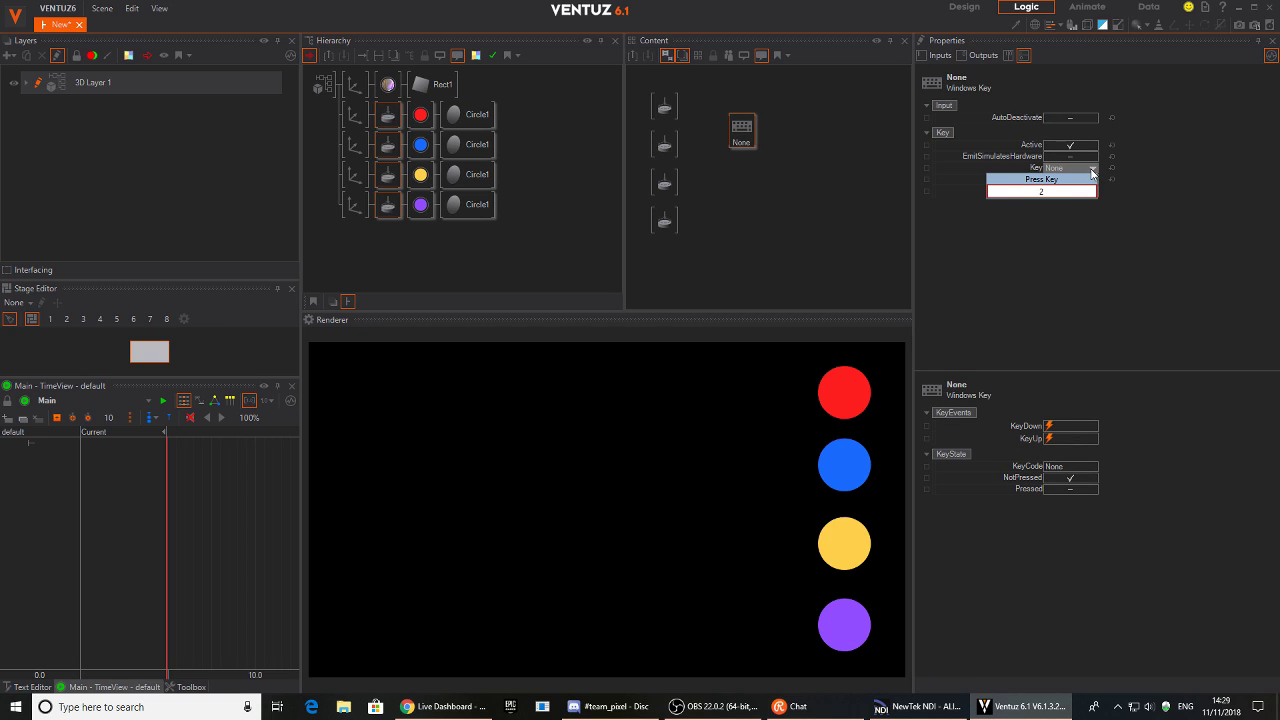
pyautogui.click(1067, 191)
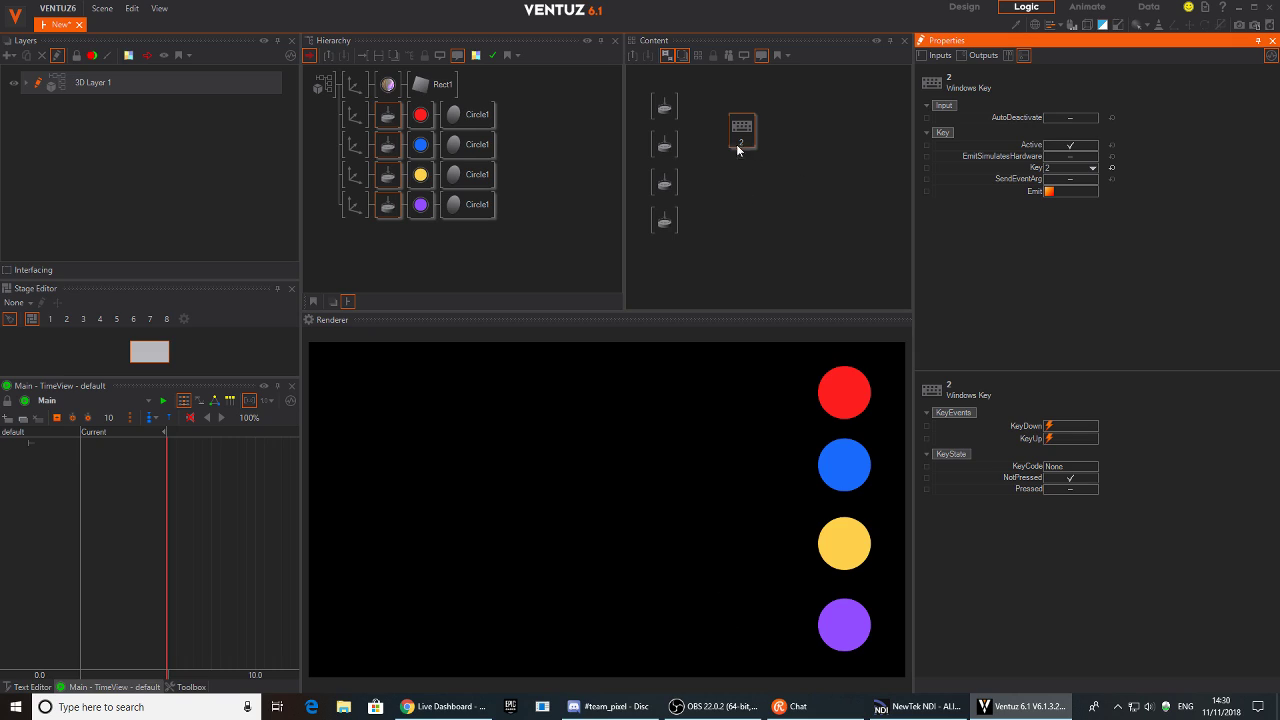
# Reposition the key 2 node and fire its Emit event as a test
pyautogui.moveTo(738, 149); pyautogui.dragTo(752, 124)
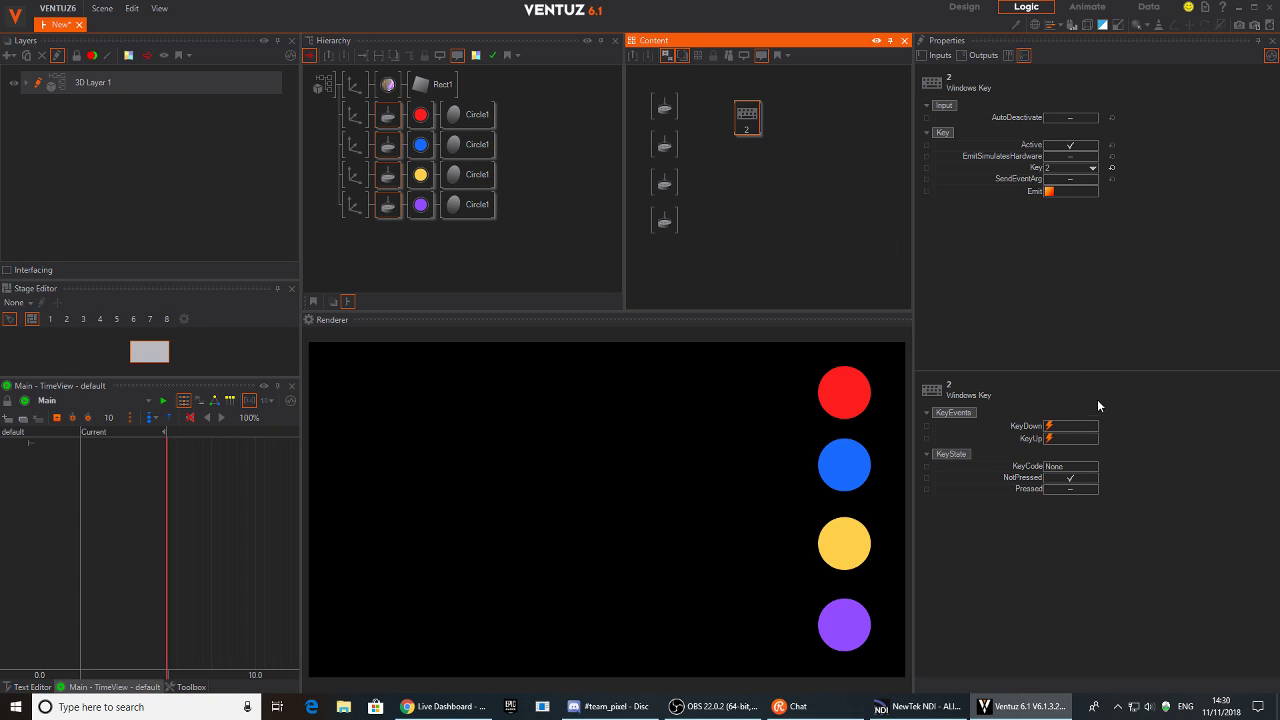
pyautogui.click(742, 431)
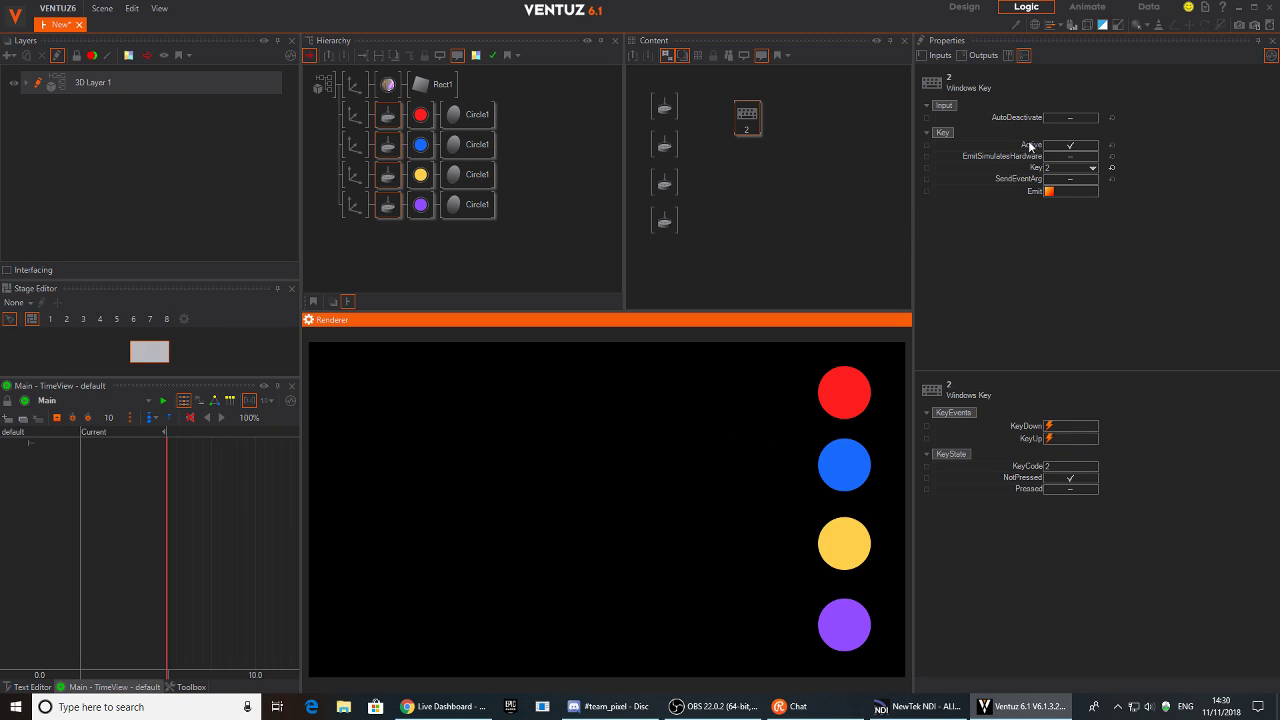
pyautogui.click(1049, 191)
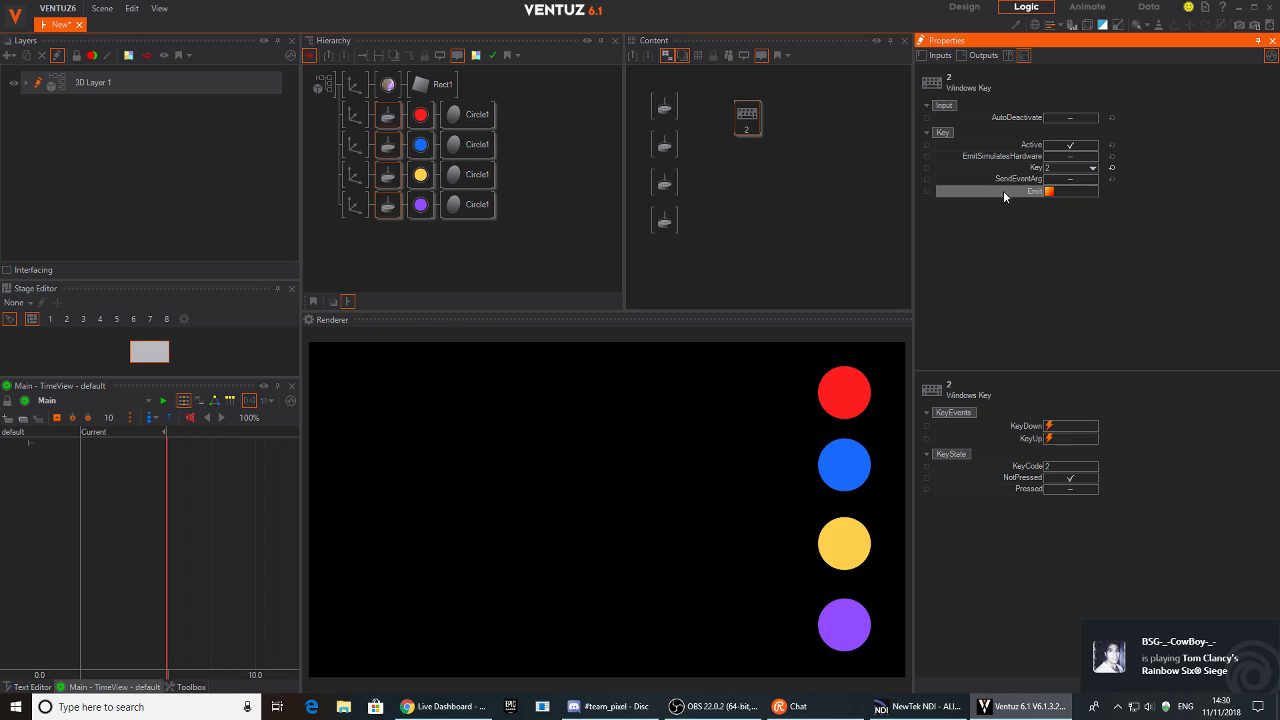
# Link key 2 to the first circle's SingleTap and stack three copies of the key node
pyautogui.rightClick(668, 104)
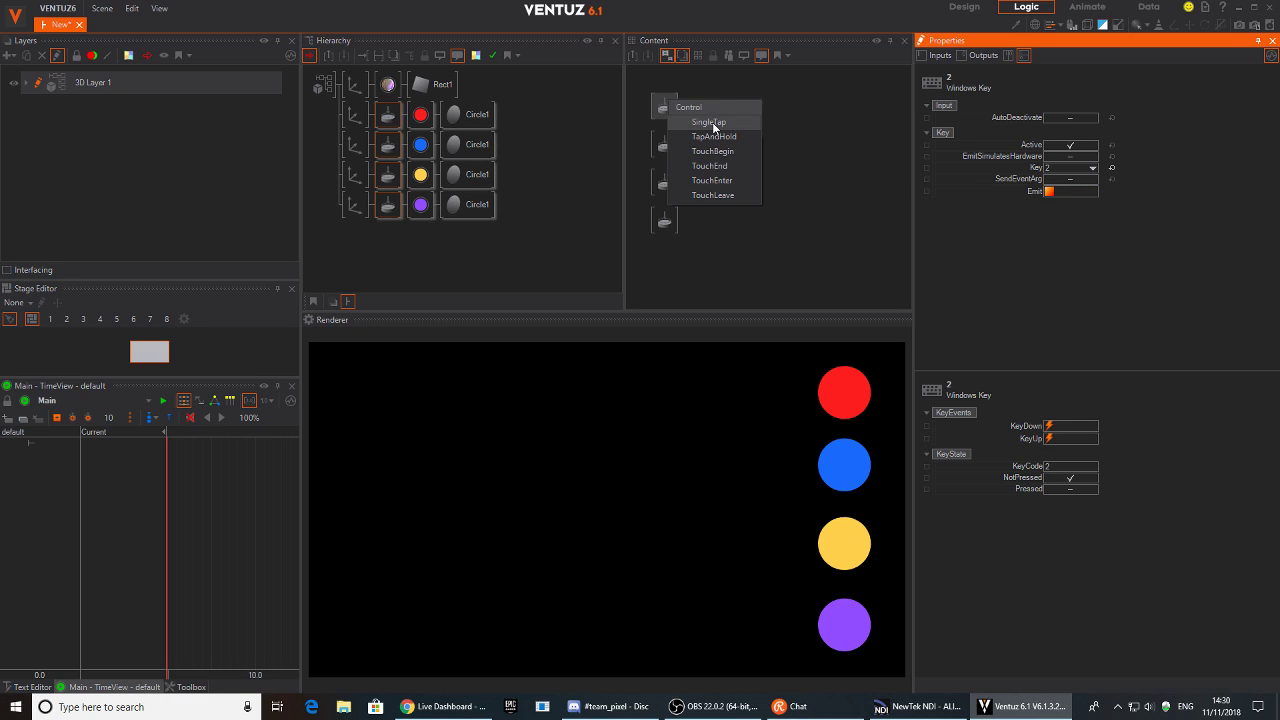
pyautogui.click(712, 124)
pyautogui.click(740, 175)
pyautogui.click(750, 128)
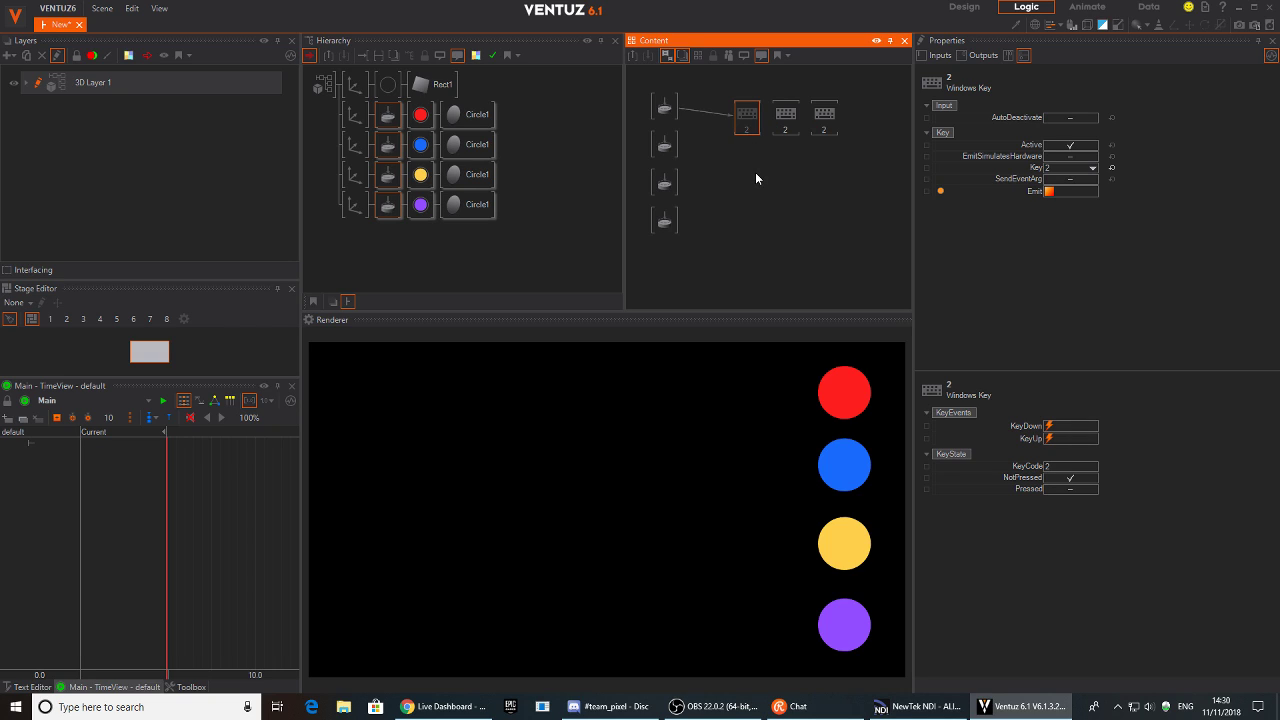
pyautogui.hotkey('ctrl', 'v')
pyautogui.click(821, 175)
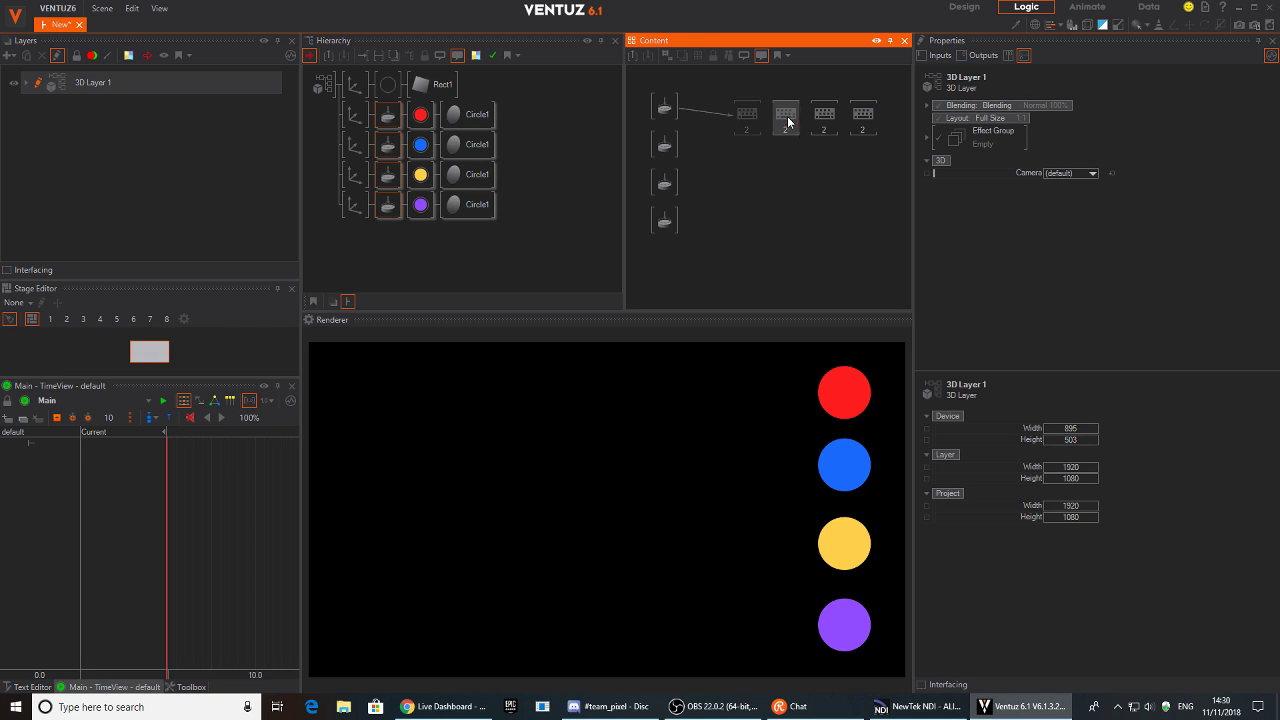
pyautogui.moveTo(787, 116); pyautogui.dragTo(749, 157)
pyautogui.moveTo(828, 122); pyautogui.dragTo(743, 201)
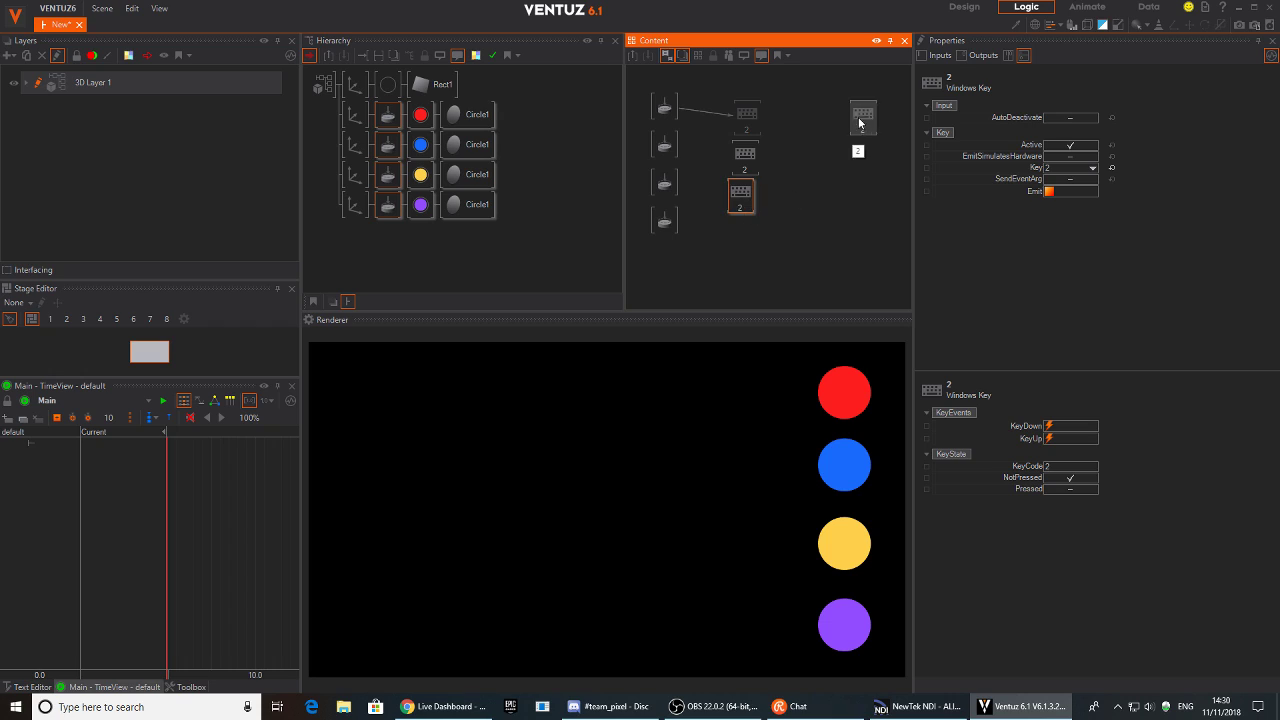
pyautogui.moveTo(859, 122); pyautogui.dragTo(737, 249)
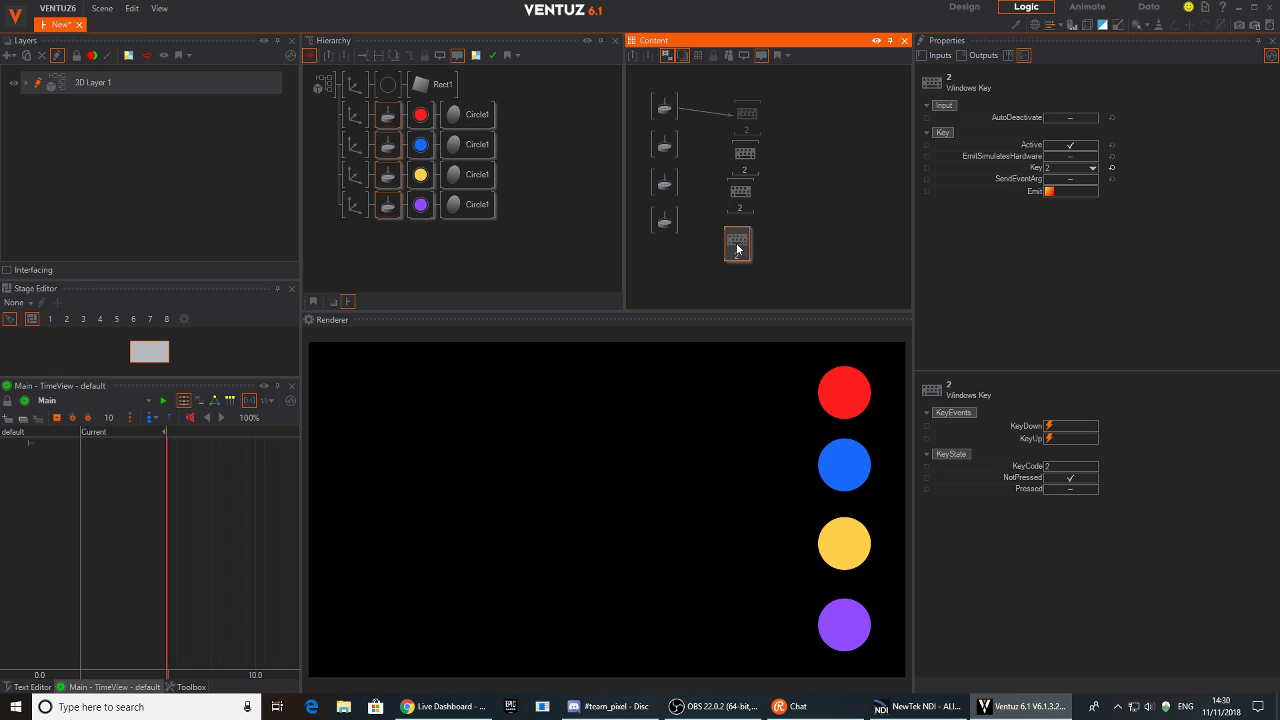
# Set the three copied key nodes to keys 3, 4 and 5
pyautogui.click(1091, 169)
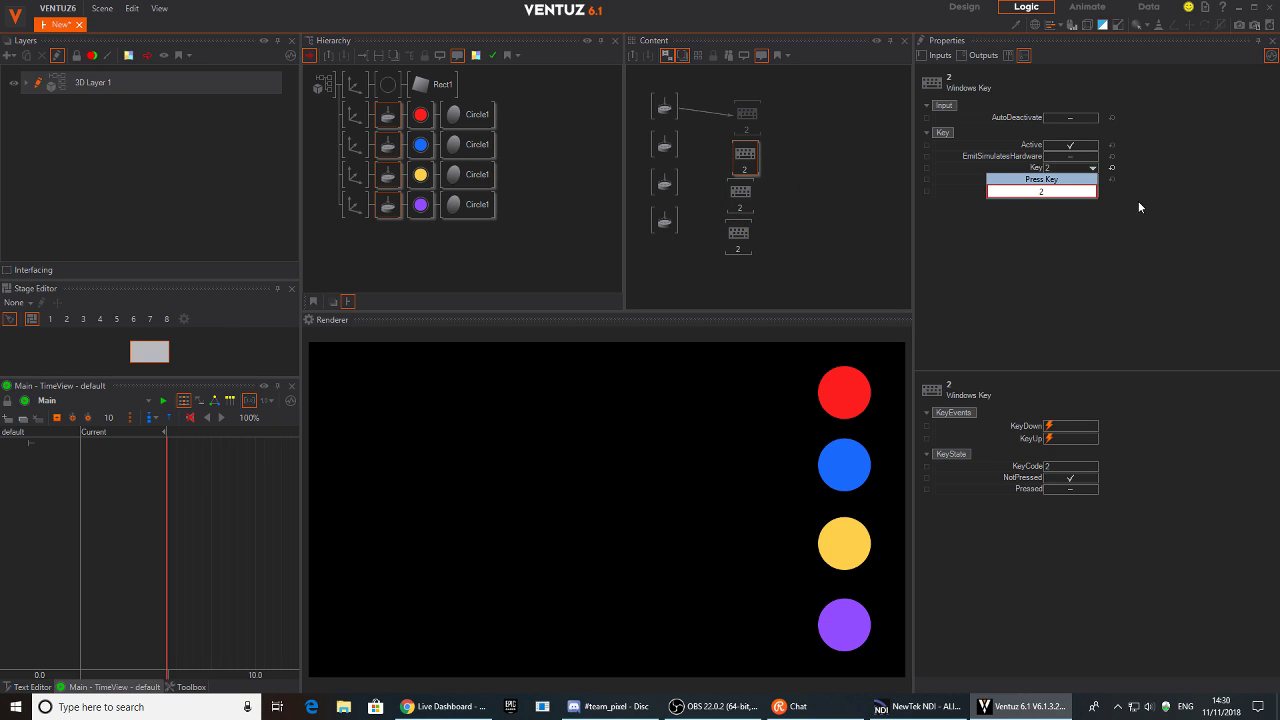
pyautogui.click(1138, 207)
pyautogui.click(1093, 169)
pyautogui.write('3')
pyautogui.click(1011, 258)
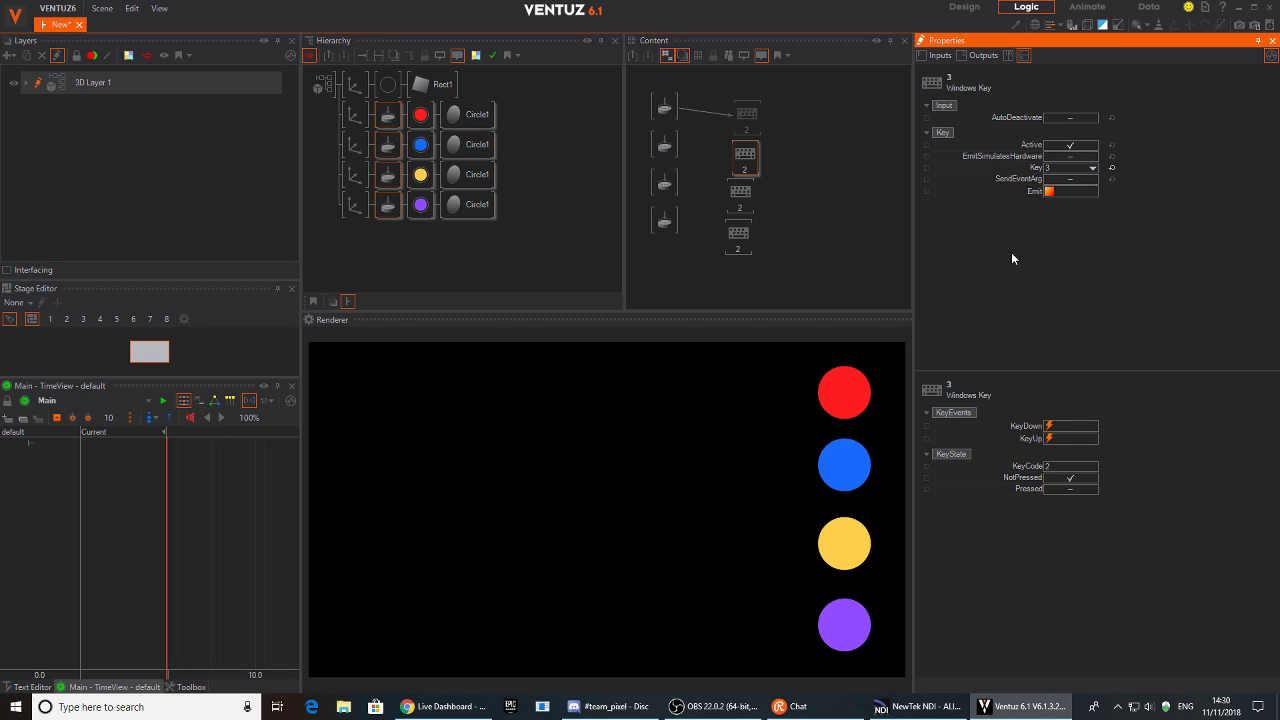
pyautogui.click(749, 199)
pyautogui.click(1094, 169)
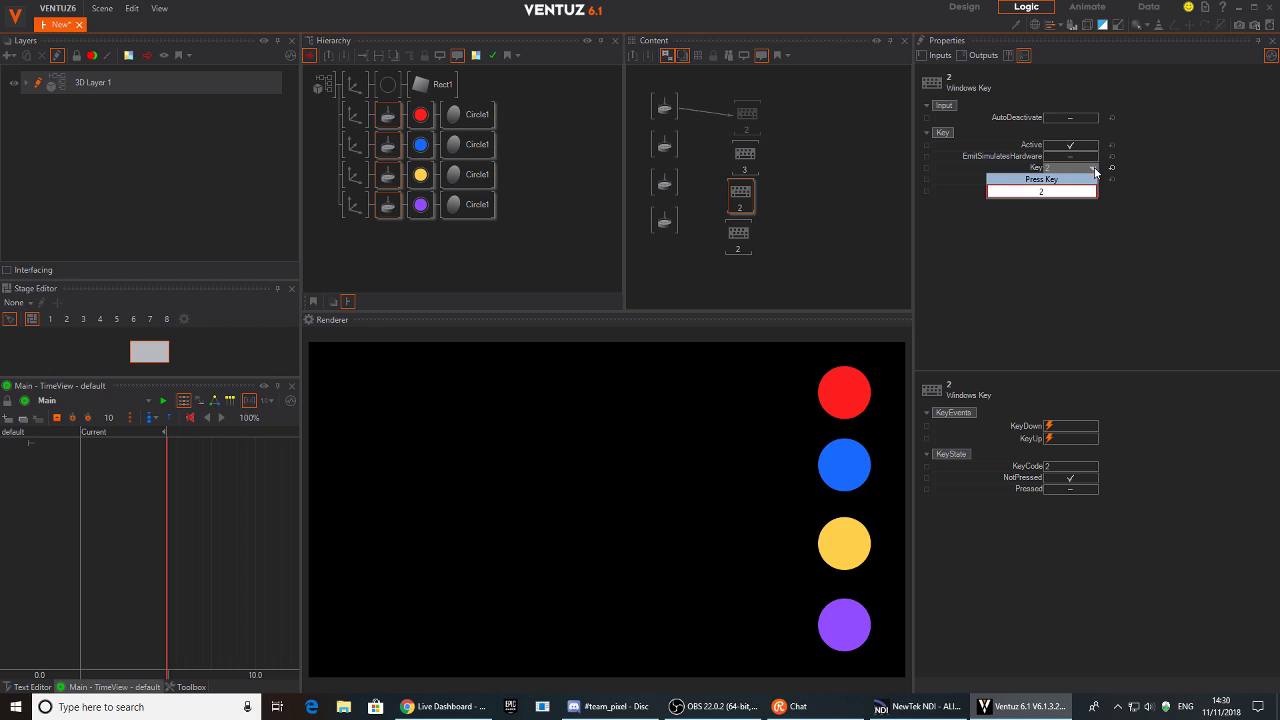
pyautogui.write('4')
pyautogui.click(914, 272)
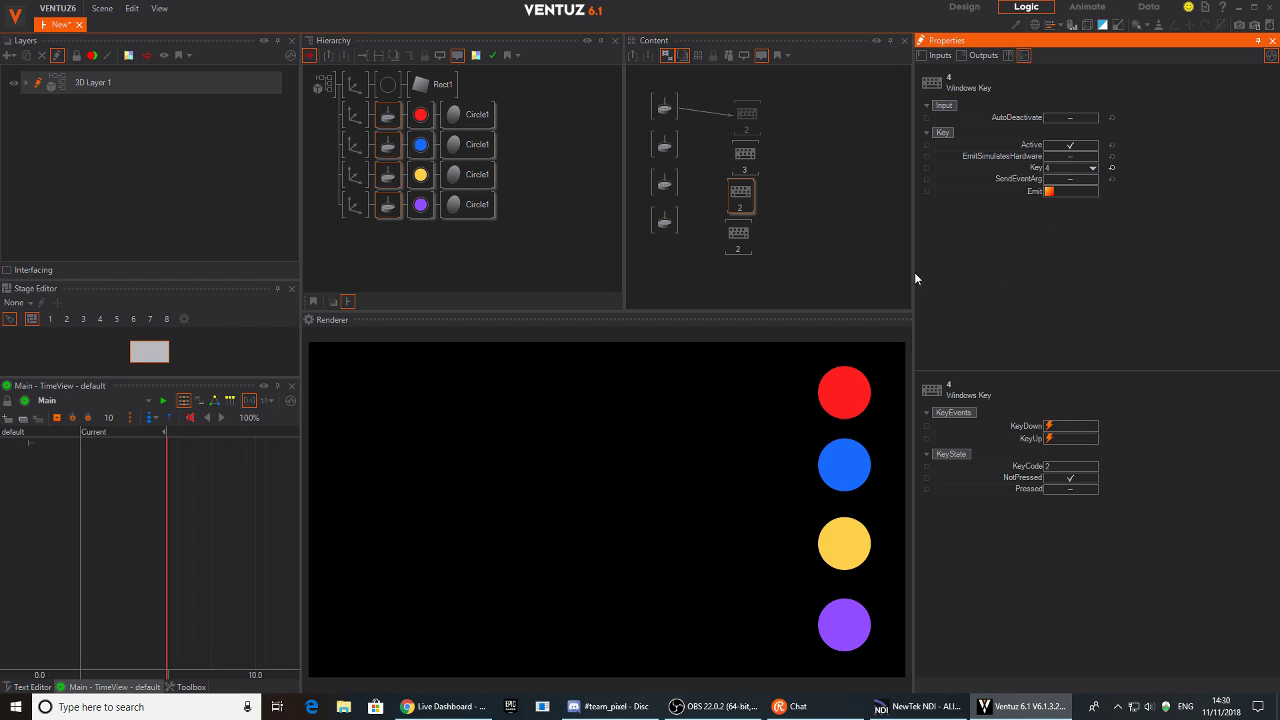
pyautogui.click(744, 242)
pyautogui.click(1094, 169)
pyautogui.click(1094, 258)
# Link keys 3, 4 and 5 to the second, third and fourth circles' SingleTap events
pyautogui.click(748, 153)
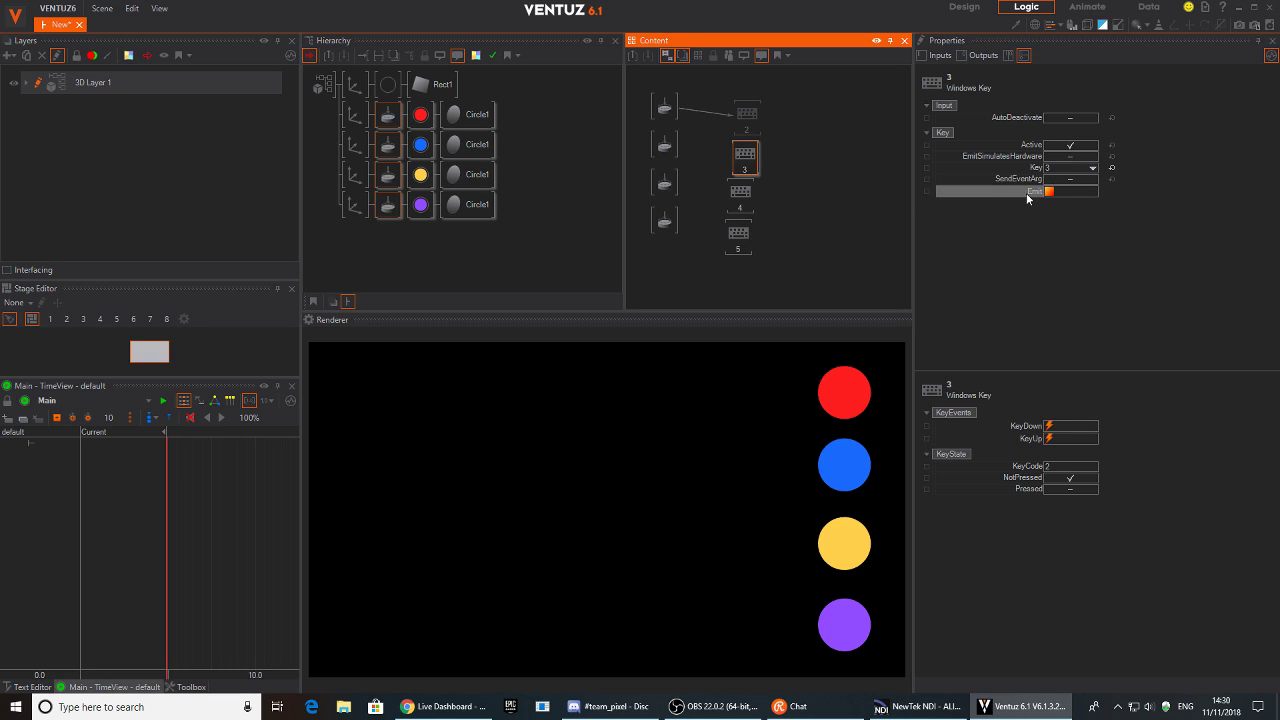
pyautogui.moveTo(1026, 197); pyautogui.dragTo(665, 146)
pyautogui.click(733, 165)
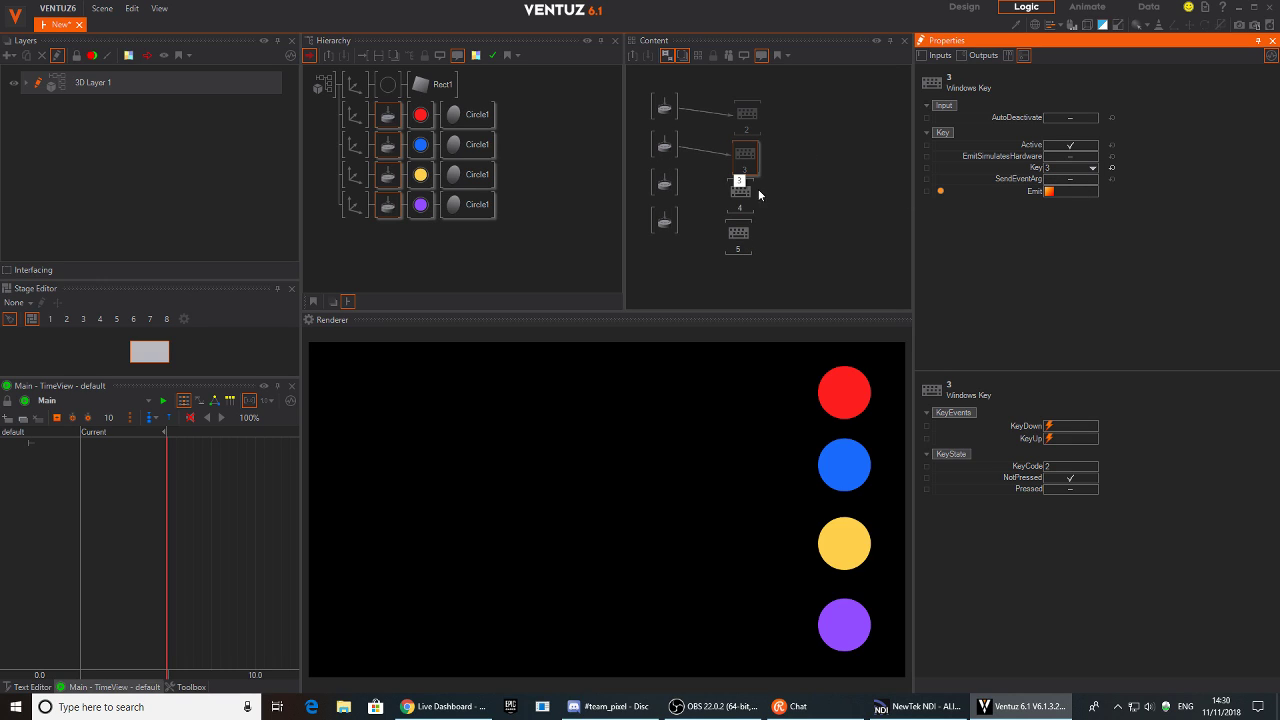
pyautogui.click(742, 194)
pyautogui.moveTo(1032, 195); pyautogui.dragTo(665, 220)
pyautogui.click(711, 208)
pyautogui.click(718, 254)
pyautogui.click(746, 228)
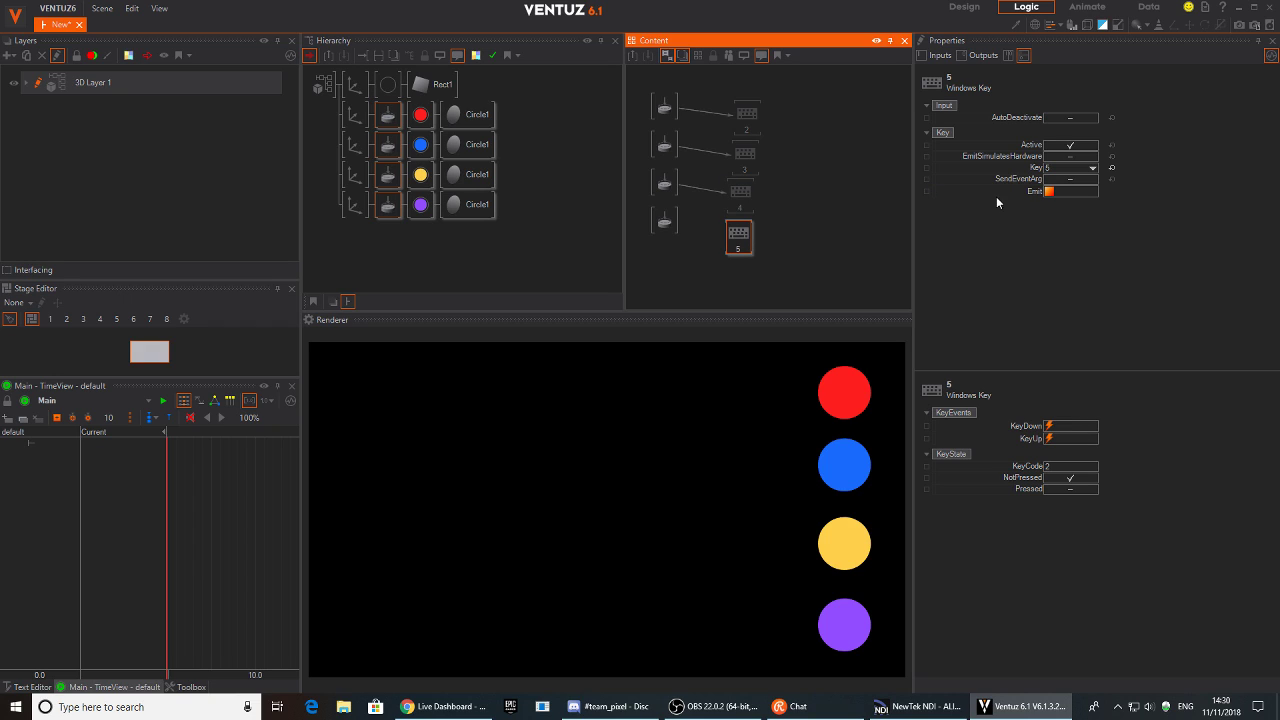
pyautogui.moveTo(1000, 193); pyautogui.dragTo(666, 220)
pyautogui.click(721, 242)
pyautogui.click(818, 236)
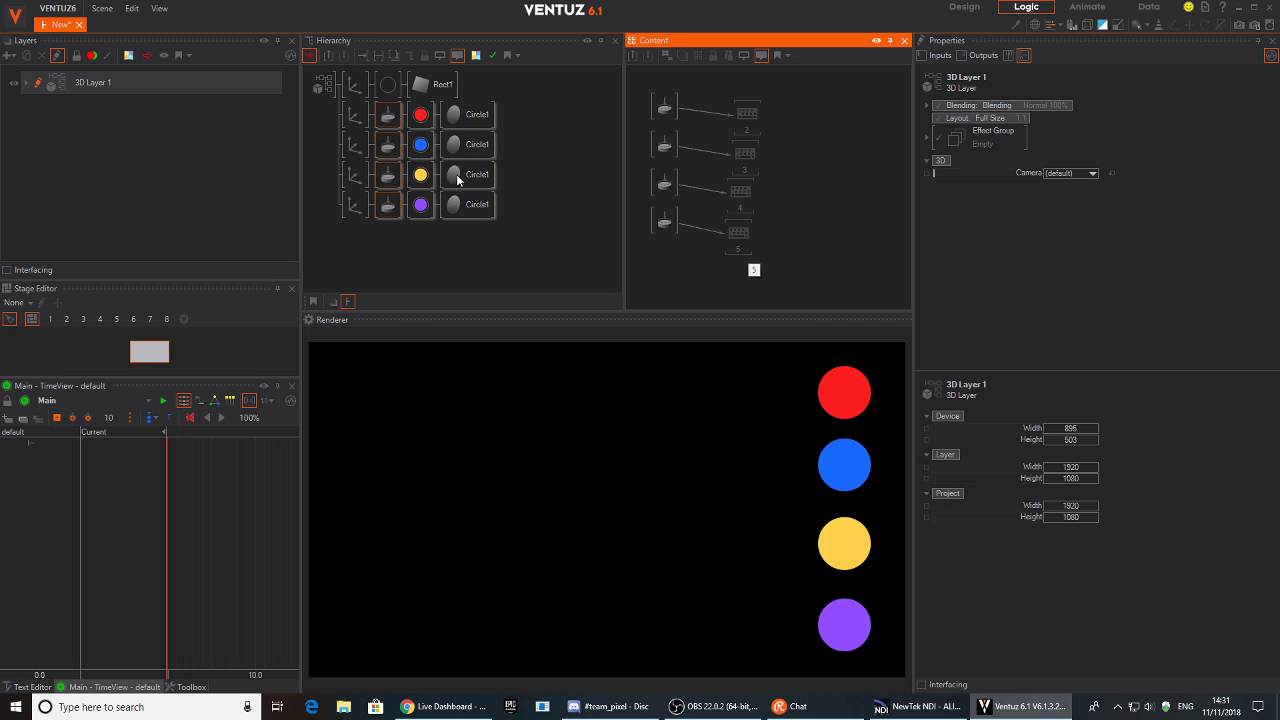
# Test the key 5 trigger by pressing 5 in the renderer
pyautogui.click(736, 238)
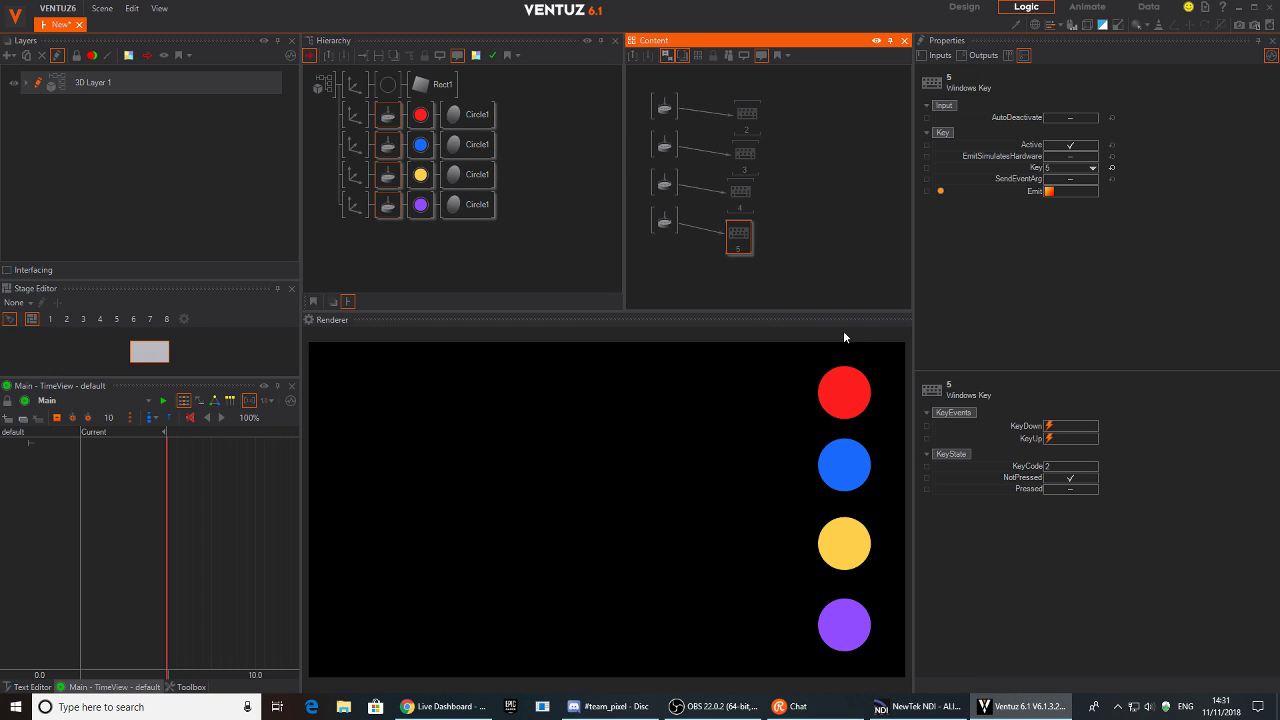
pyautogui.click(840, 627)
pyautogui.press('5')
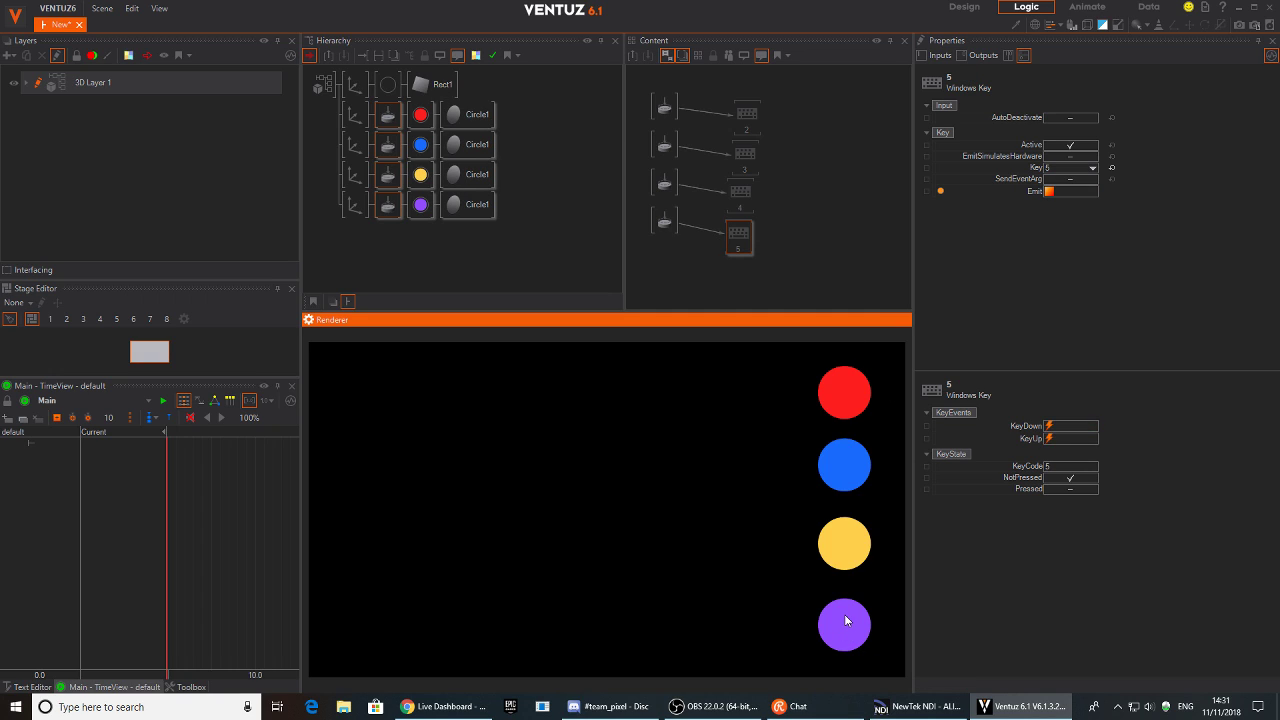
pyautogui.press('5')
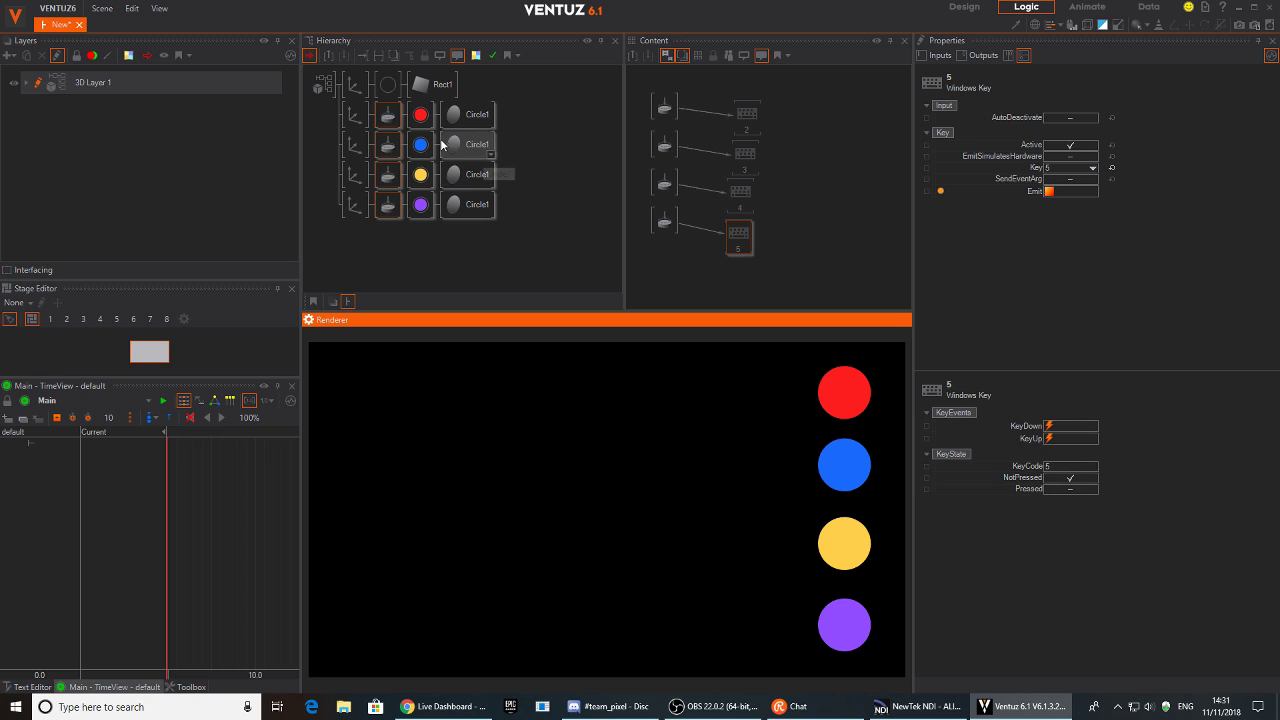
pyautogui.click(15, 706)
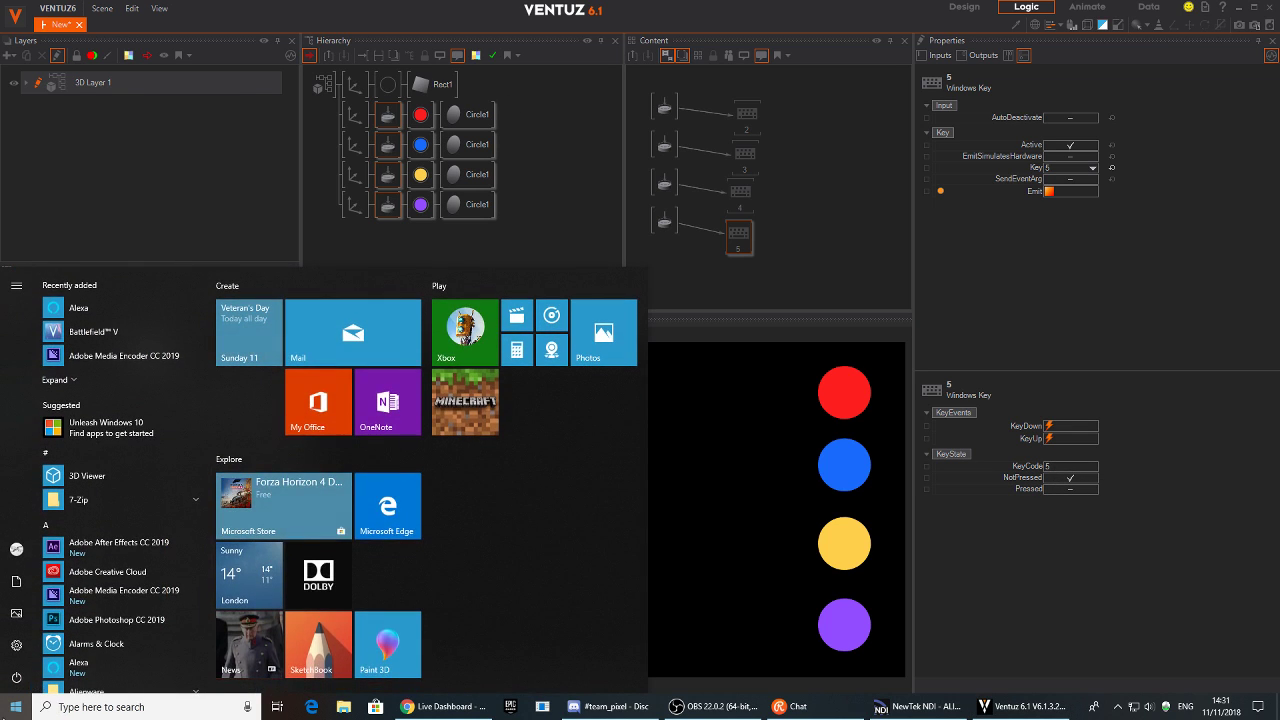
# Relaunch Snap Camera from the Start menu search 'sn' and return to Ventuz
pyautogui.write('sn')
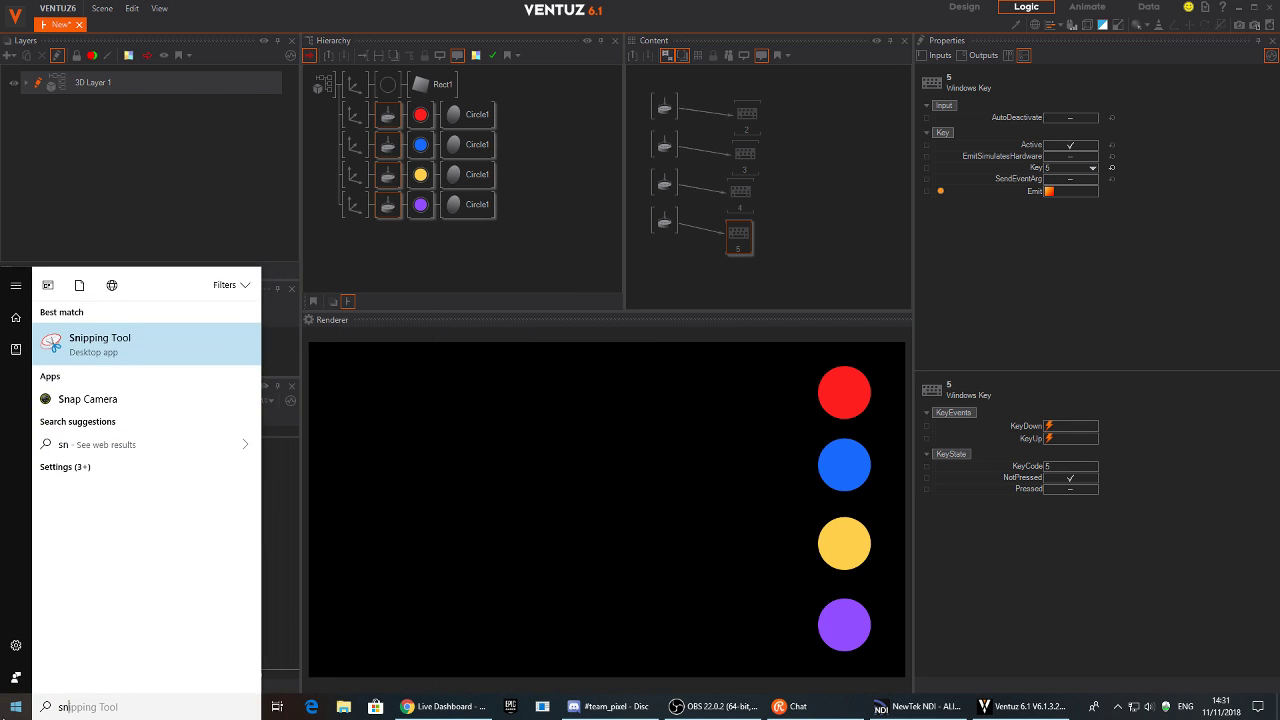
pyautogui.click(105, 399)
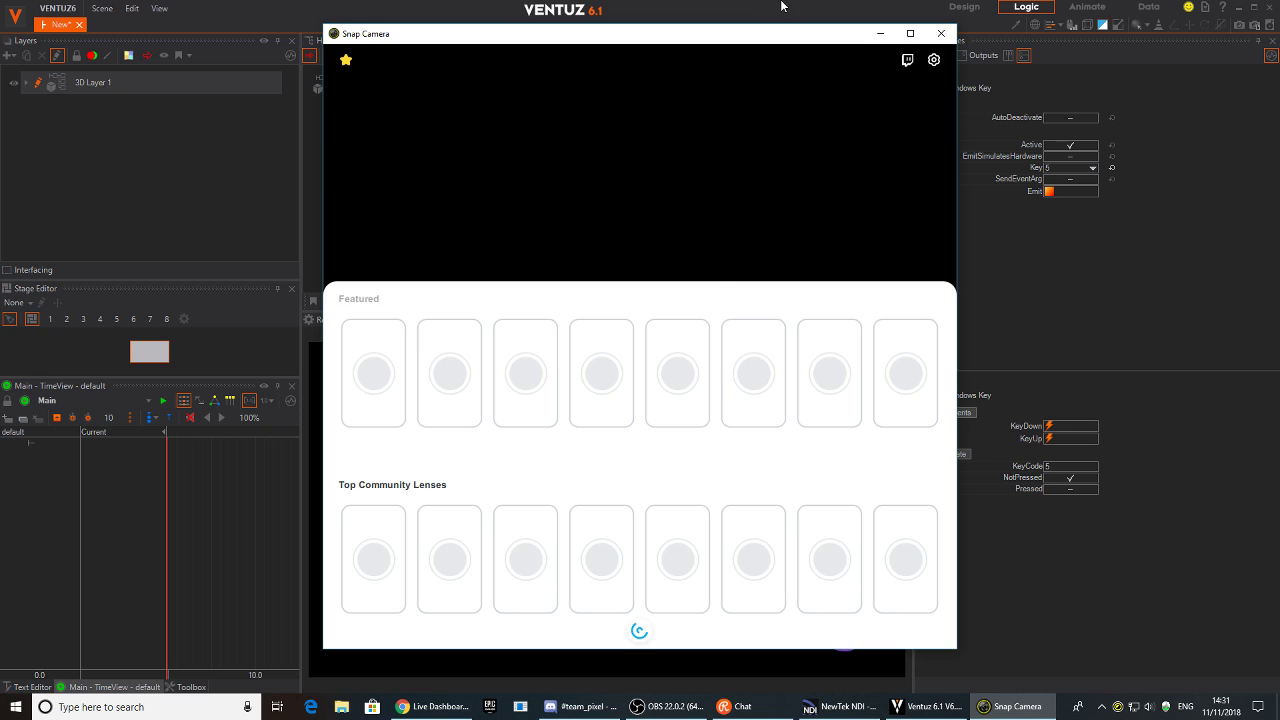
pyautogui.click(783, 8)
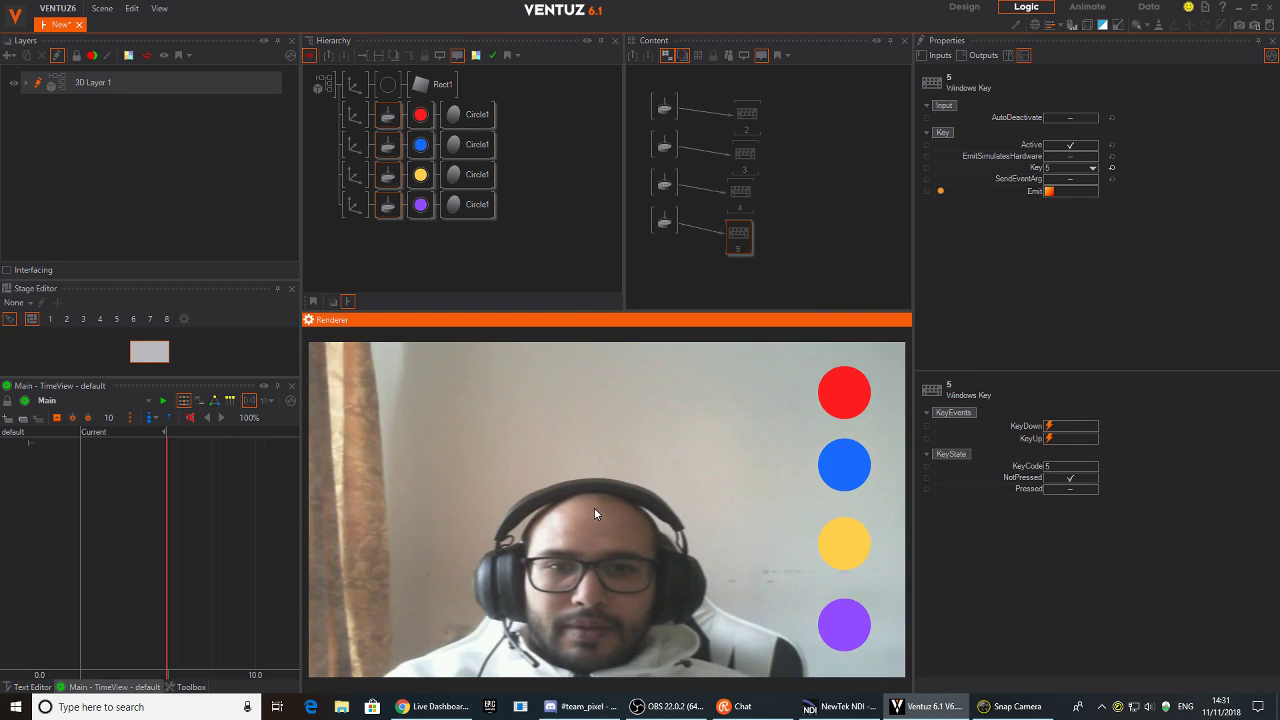
# Reduce the live-video material's horizontal texture scaling
pyautogui.click(386, 88)
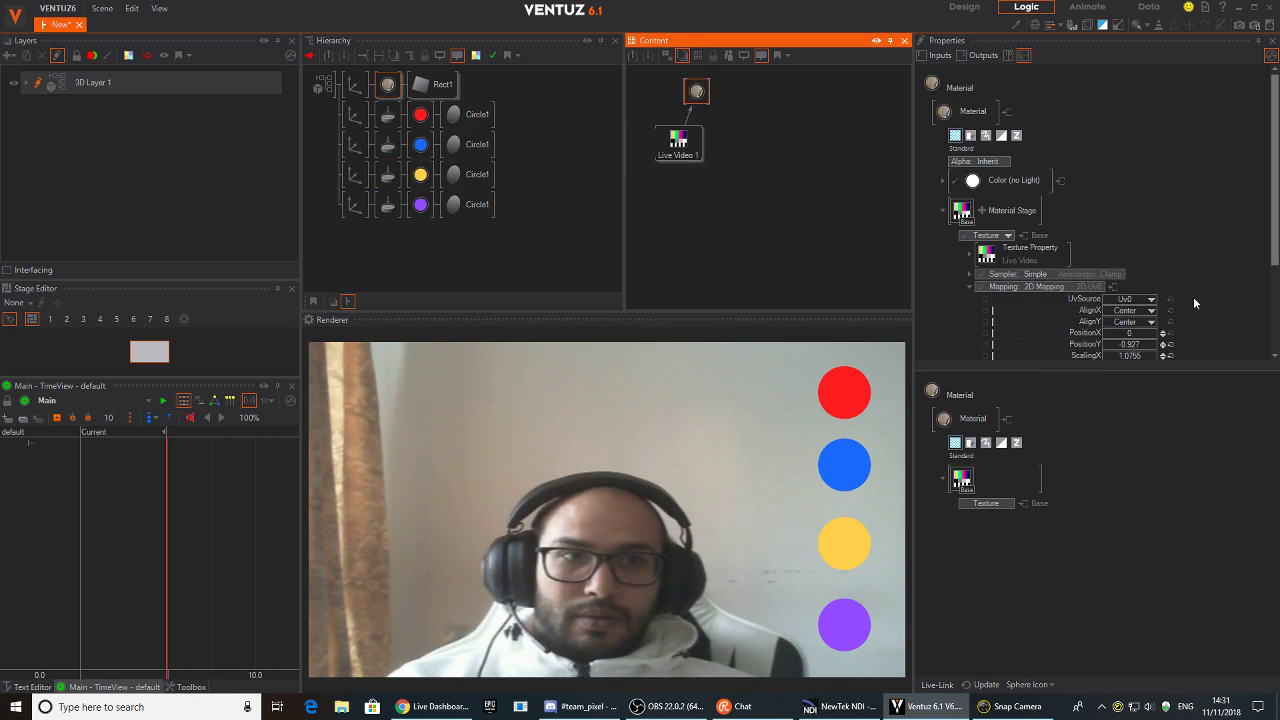
pyautogui.scroll(-2, 1193, 296)
pyautogui.moveTo(1128, 299); pyautogui.dragTo(1158, 312)
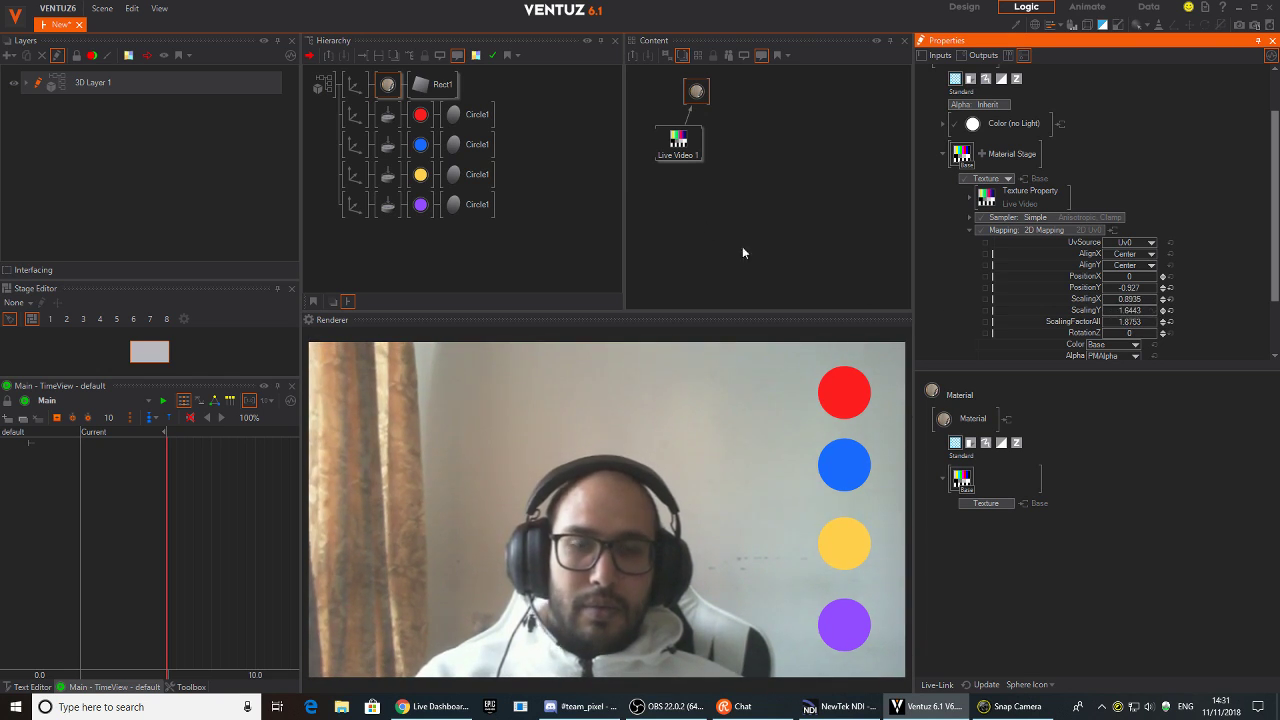
pyautogui.click(716, 191)
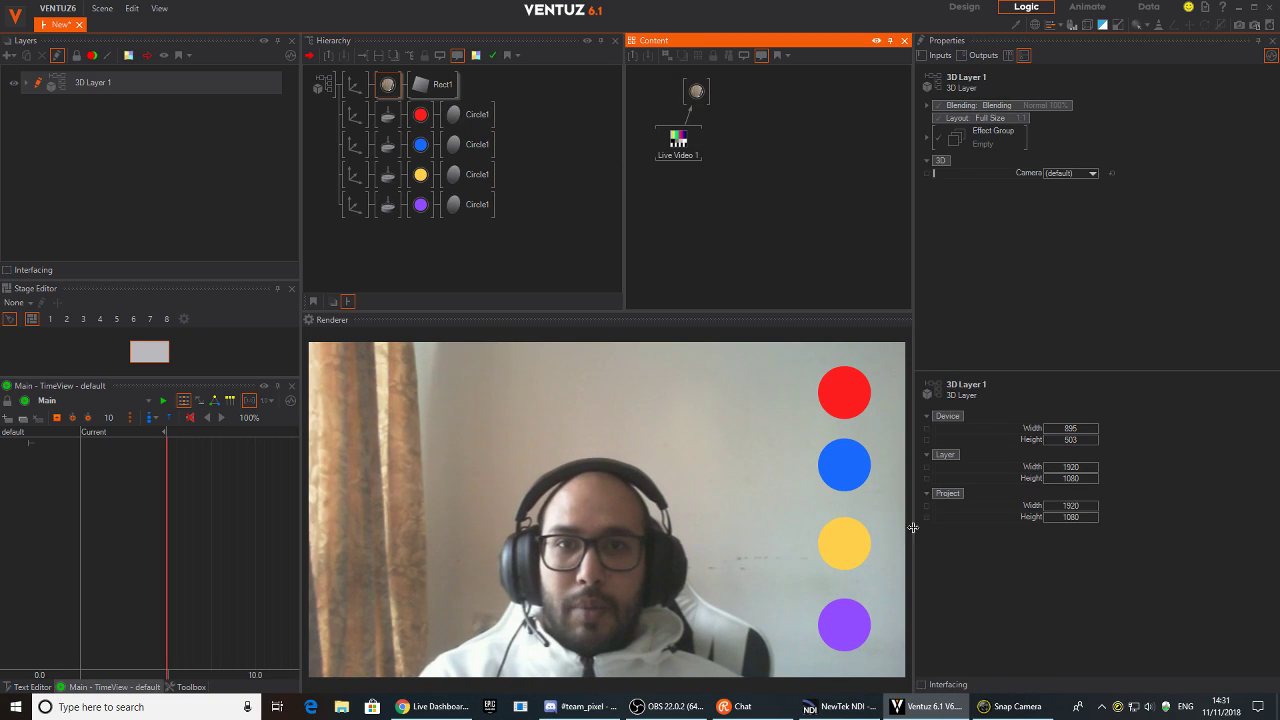
pyautogui.click(846, 464)
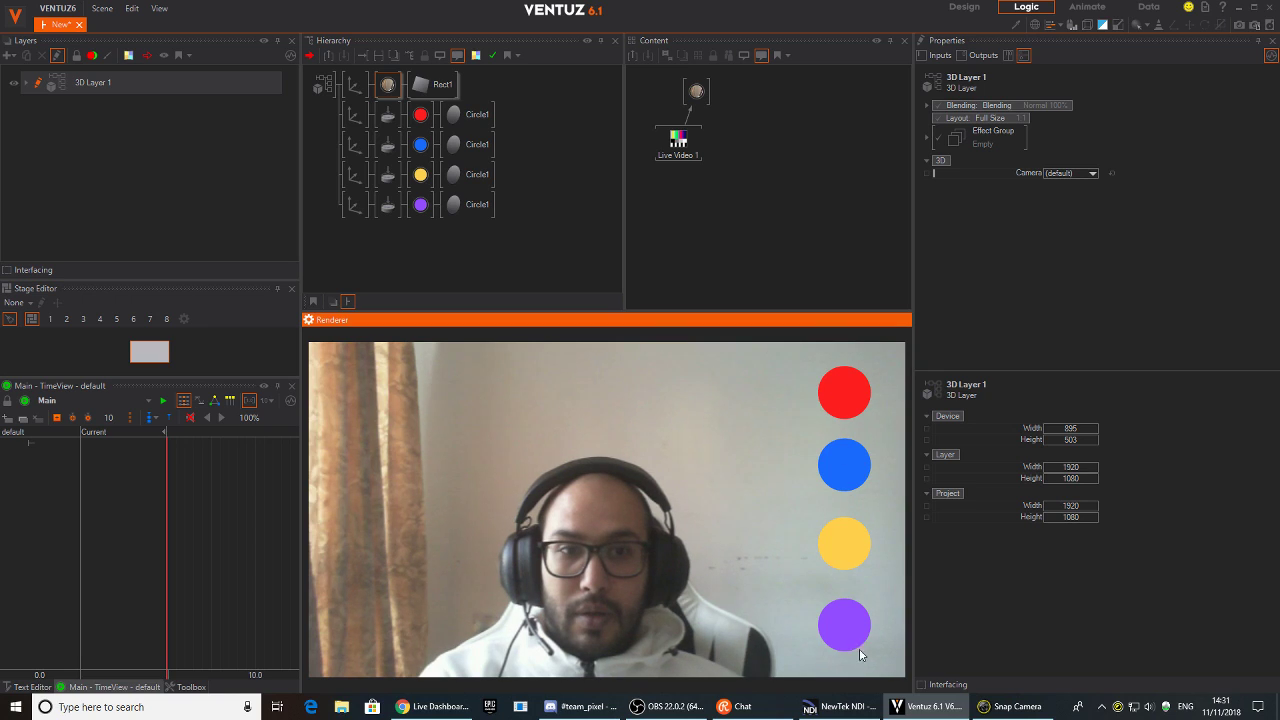
# Inspect the red circle's key 2 trigger and fire its Emit event manually
pyautogui.click(388, 114)
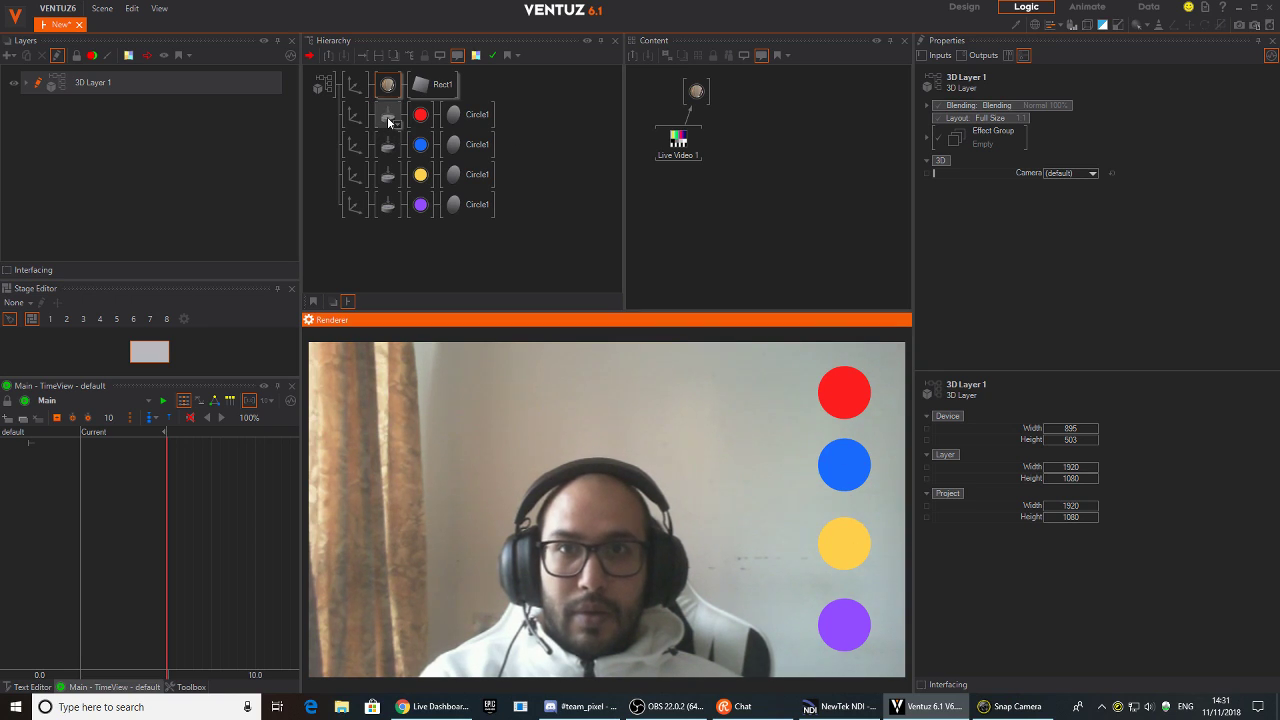
pyautogui.click(736, 118)
pyautogui.click(850, 471)
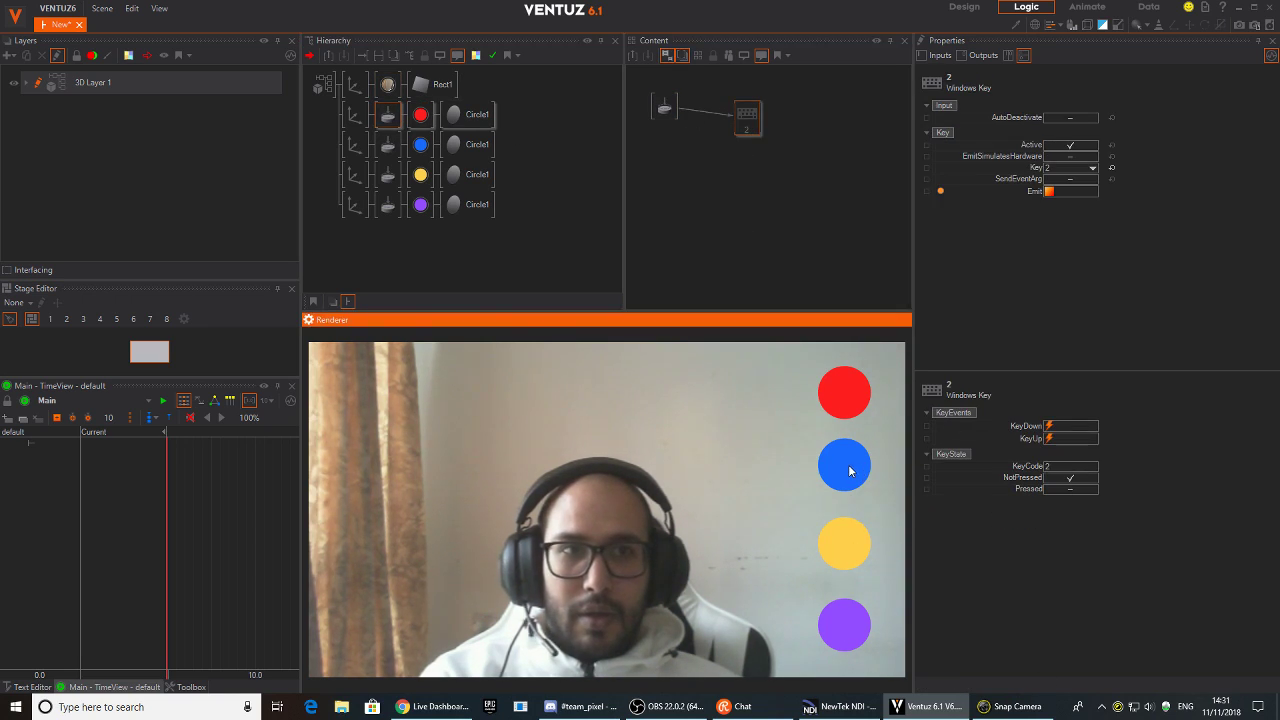
pyautogui.click(1047, 192)
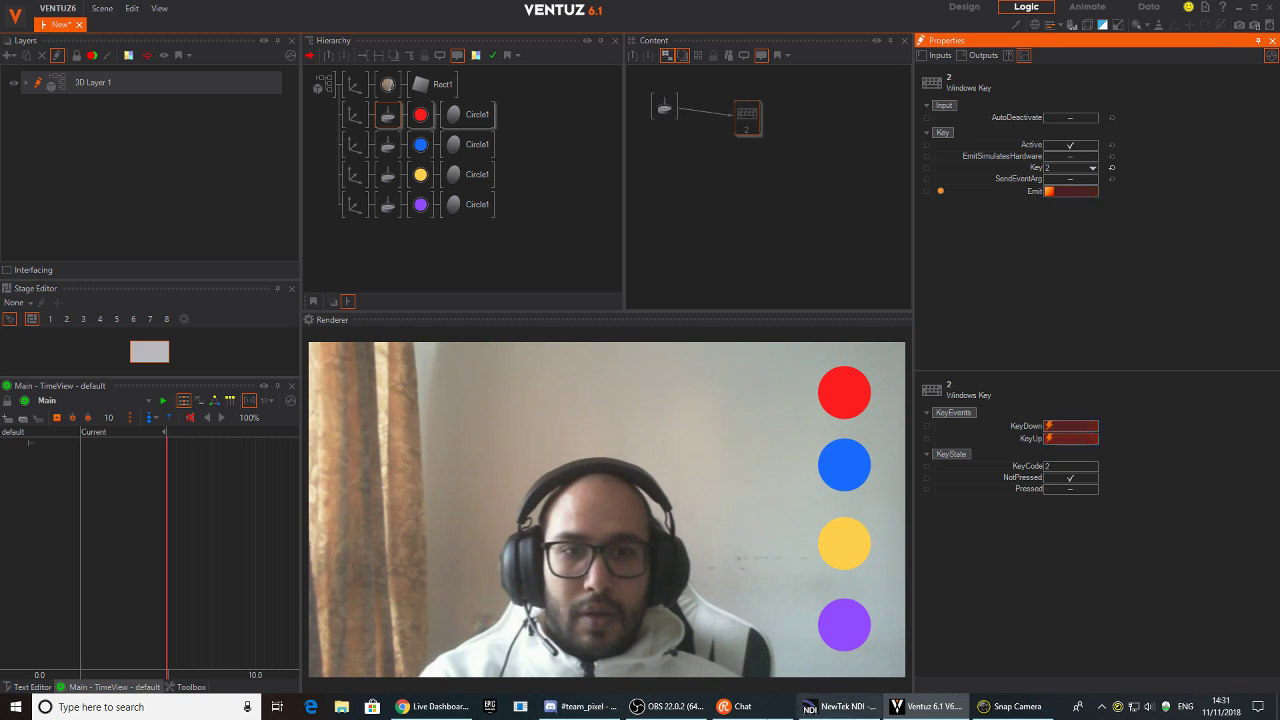
pyautogui.click(1012, 706)
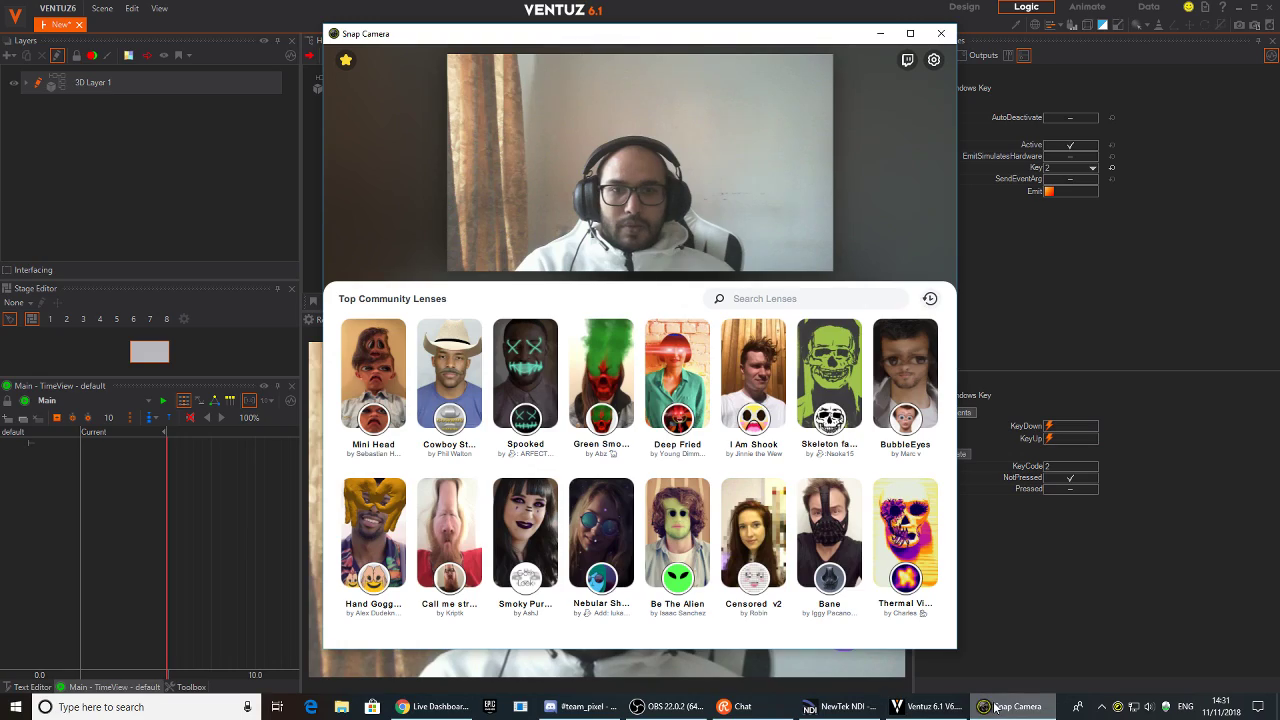
# Check Snap Camera's lens hotkeys, apply the Devil lens from Favorites, and return to Ventuz
pyautogui.click(346, 61)
pyautogui.click(547, 59)
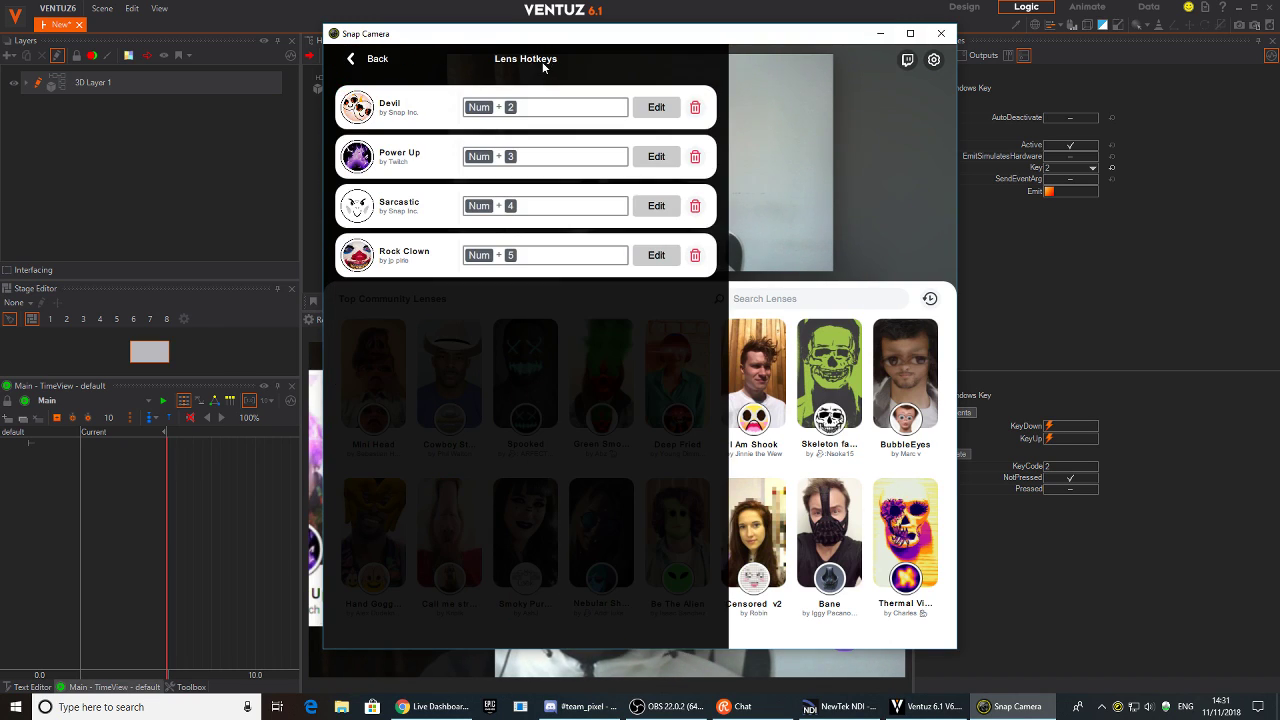
pyautogui.click(368, 62)
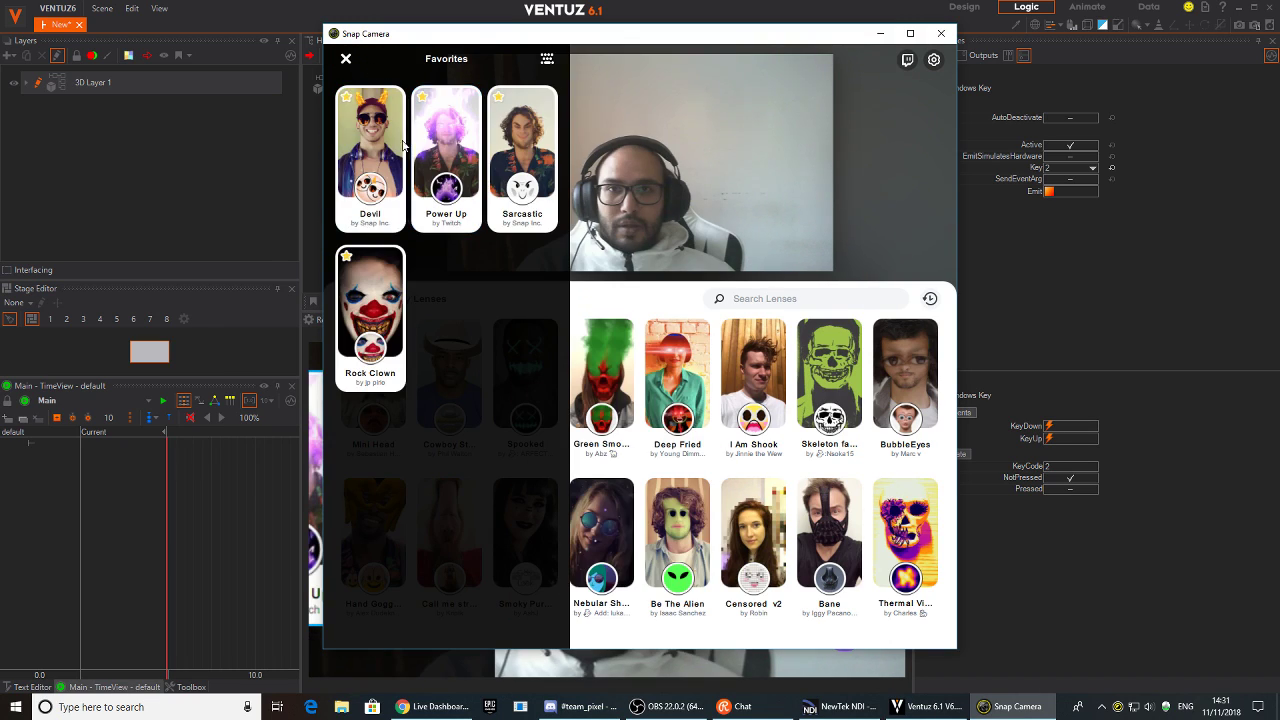
pyautogui.click(368, 135)
pyautogui.click(695, 187)
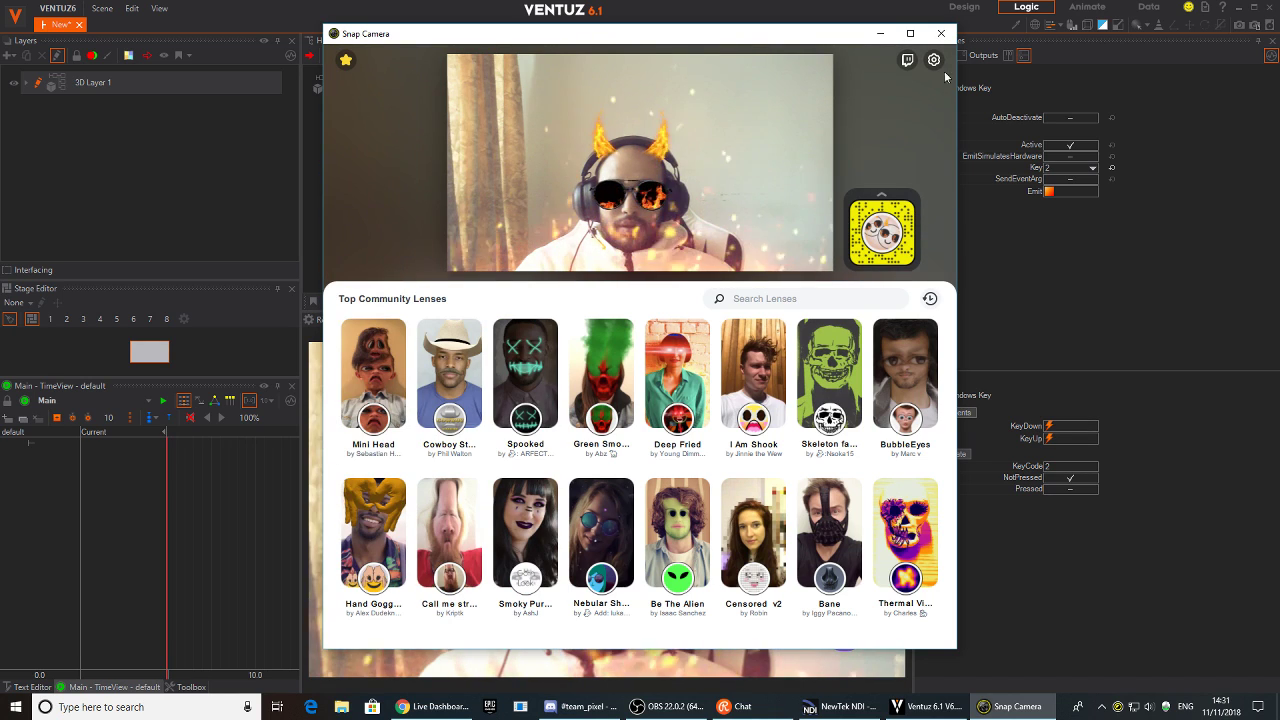
pyautogui.hotkey('alt', 'Tab')
pyautogui.click(836, 456)
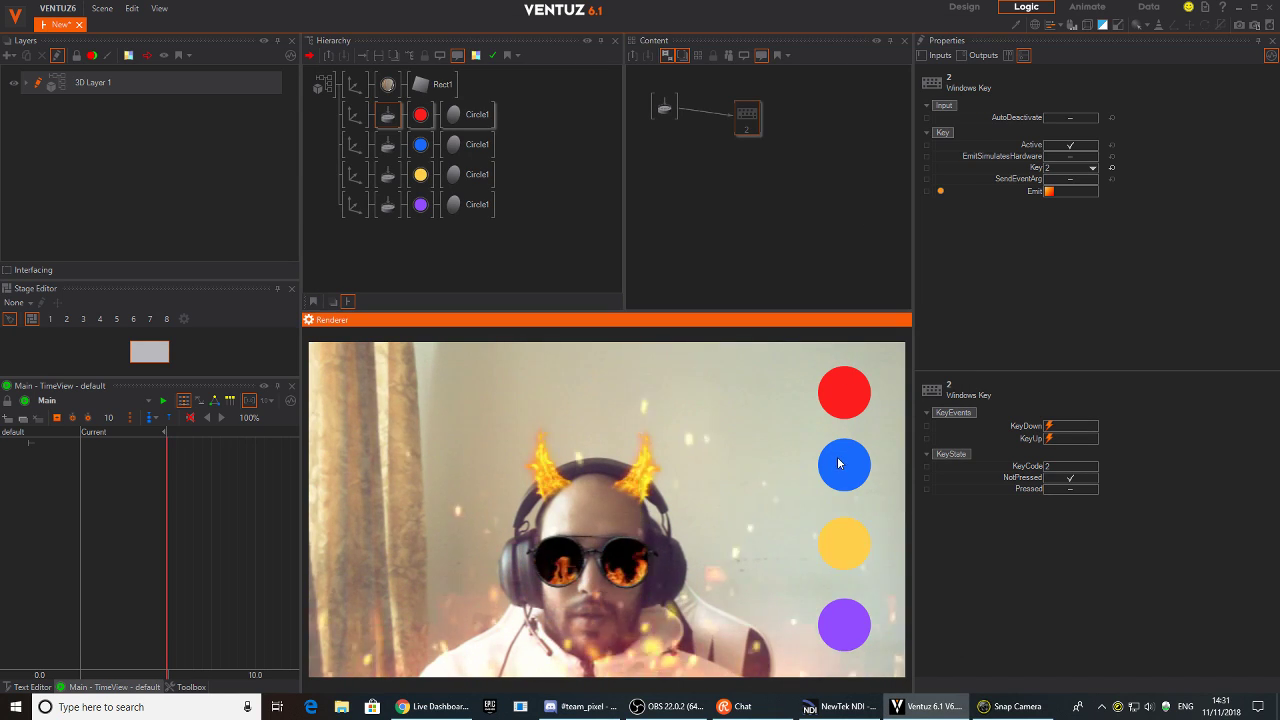
# Tap the red and blue circles to cycle lenses (clown, purple flame), ending on the devil lens
pyautogui.click(849, 402)
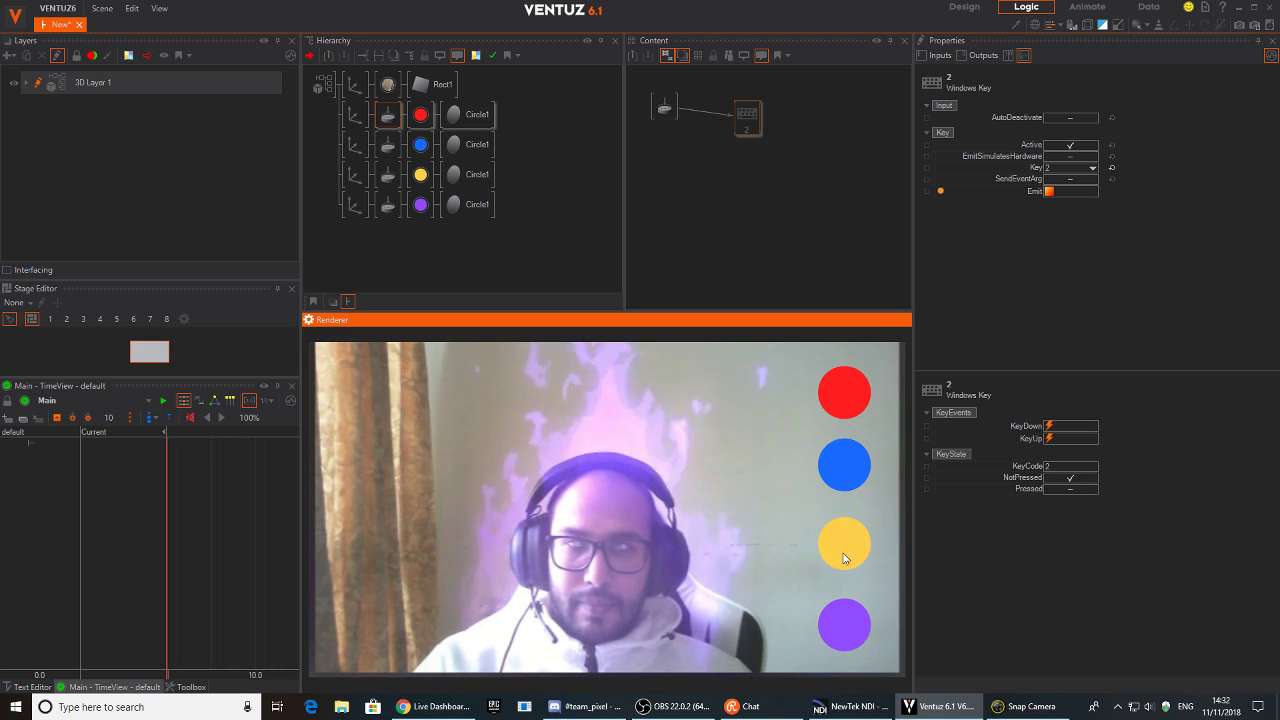
pyautogui.click(834, 465)
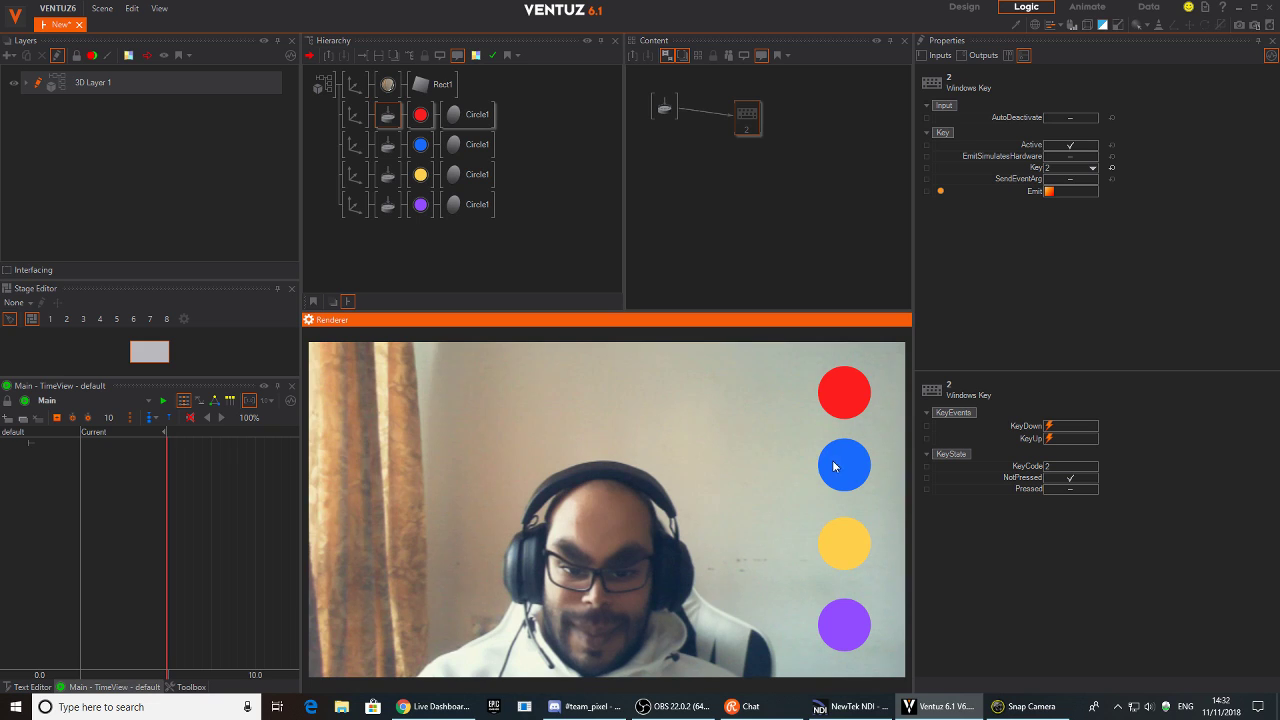
pyautogui.click(828, 533)
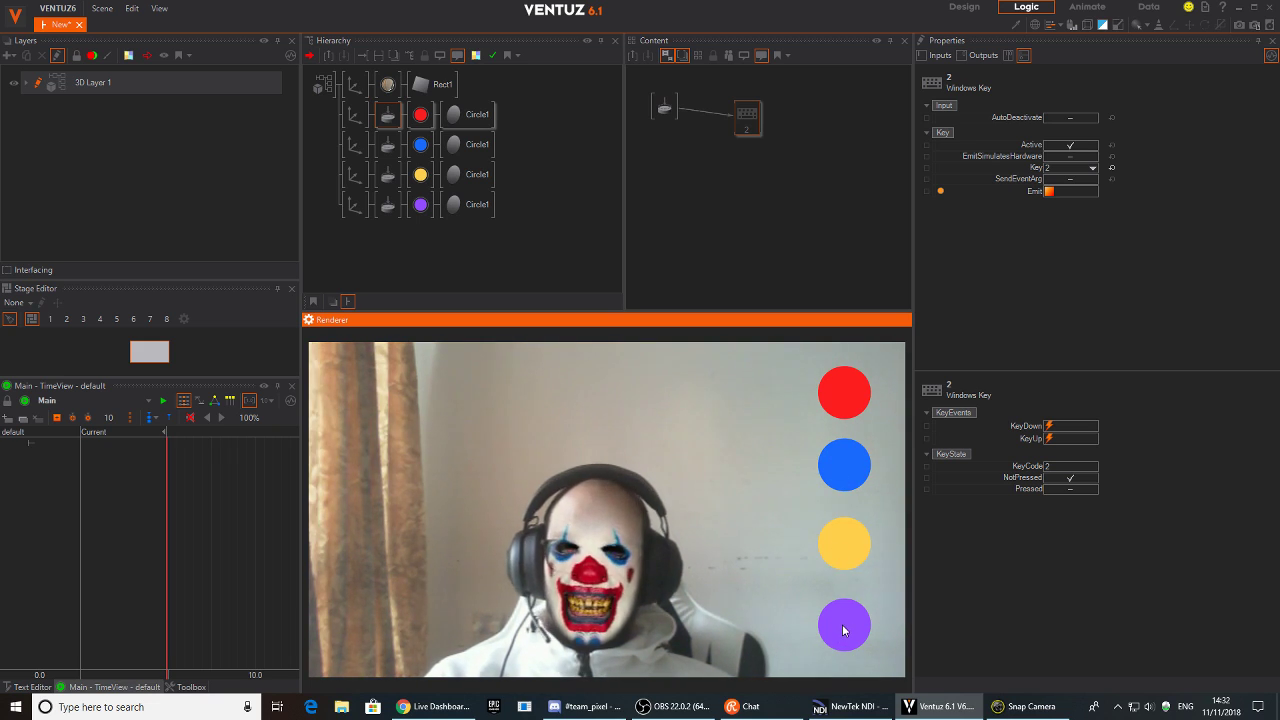
pyautogui.click(844, 563)
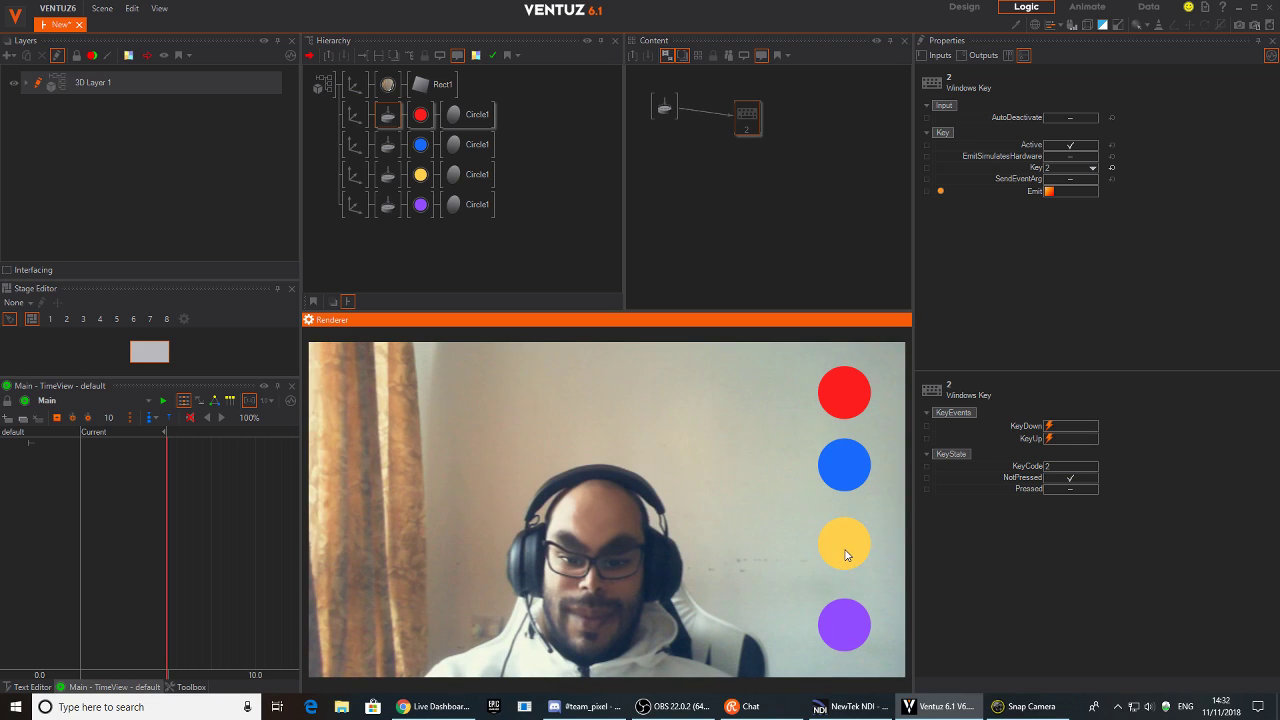
pyautogui.click(833, 464)
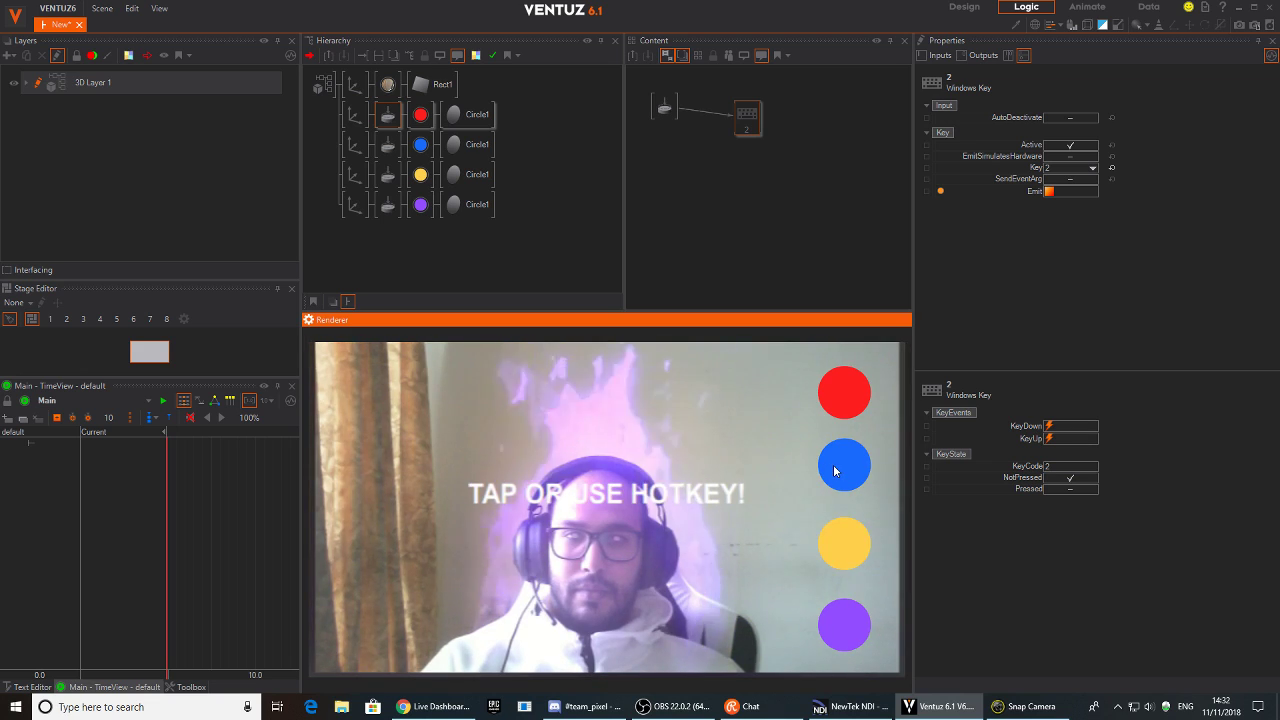
pyautogui.click(837, 460)
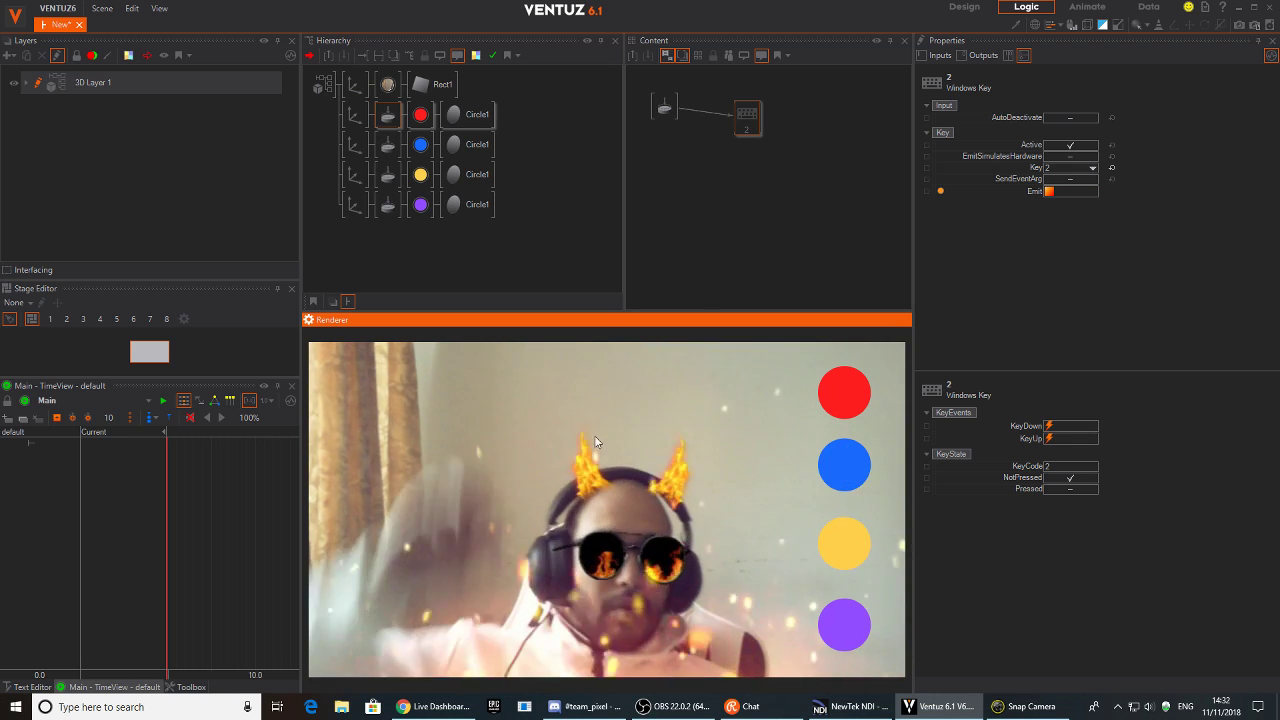
# Inspect the red circle's touch button and key 2 trigger nodes, then tap the red circle again
pyautogui.click(383, 119)
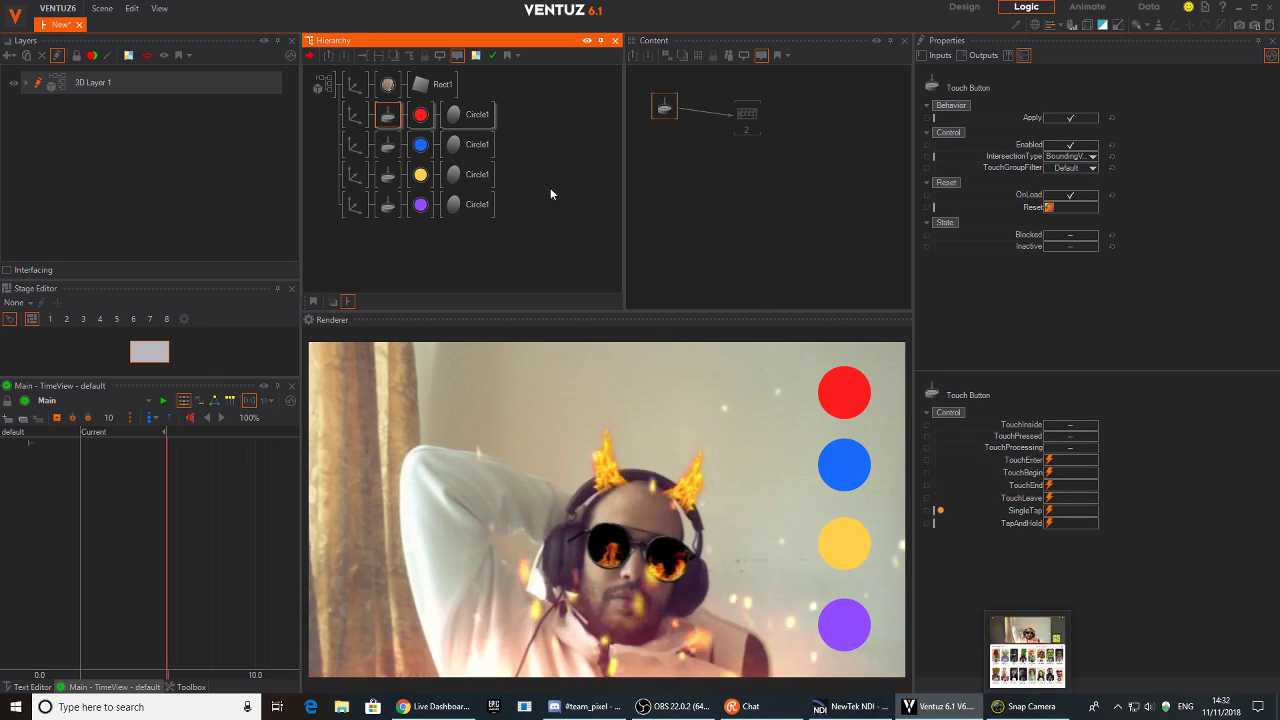
pyautogui.click(667, 104)
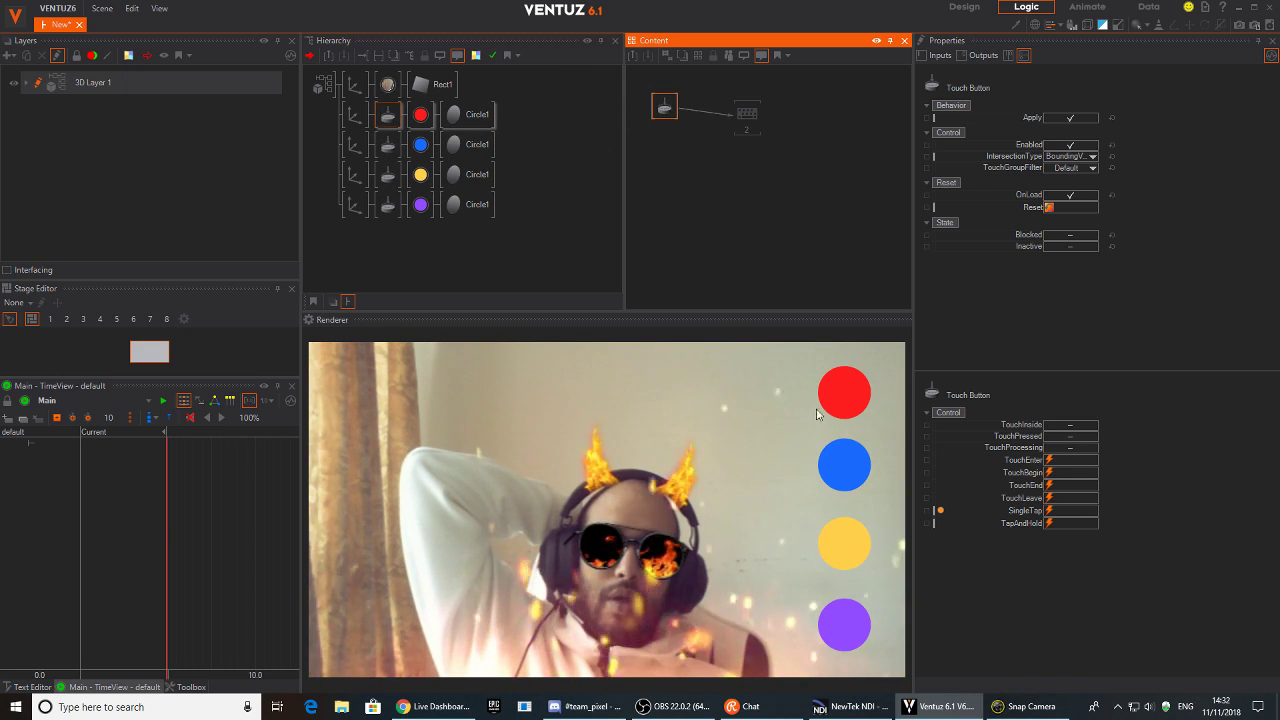
pyautogui.click(748, 121)
pyautogui.click(838, 387)
# Fire the key 2 event manually, then add a DirectInput Key node from a 'ke' search
pyautogui.press('2')
pyautogui.press('2')
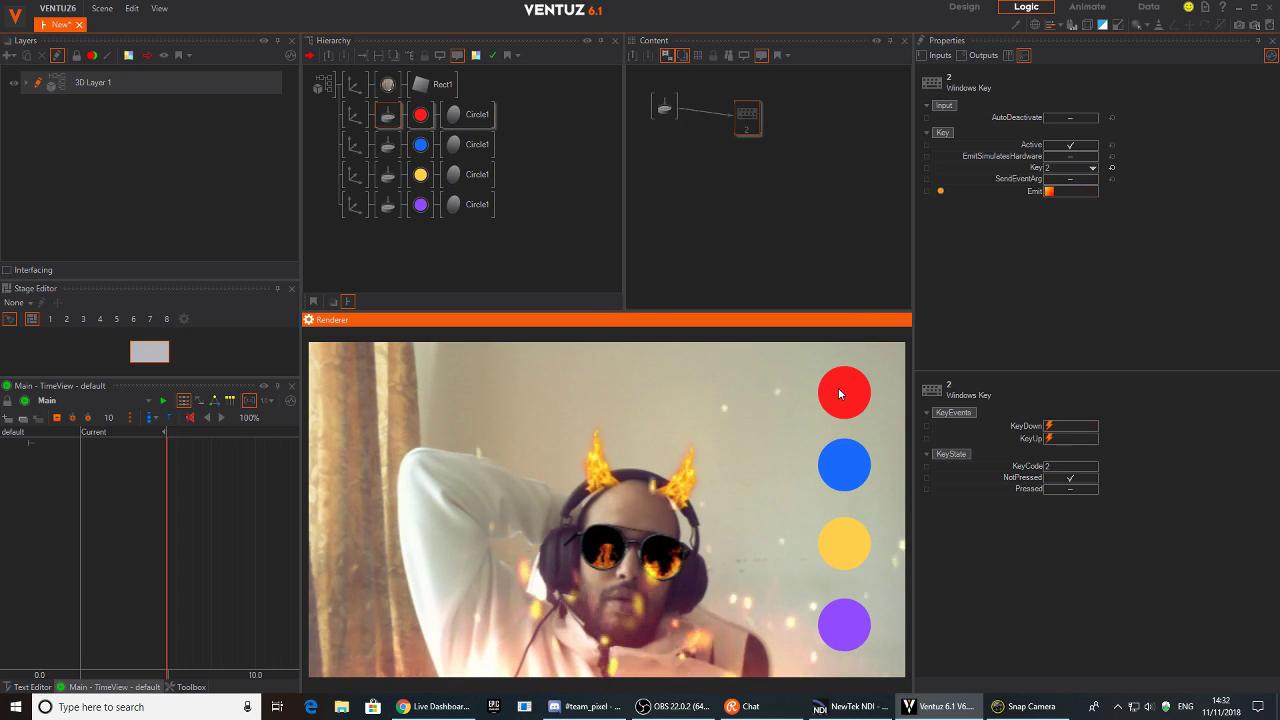
pyautogui.click(1048, 192)
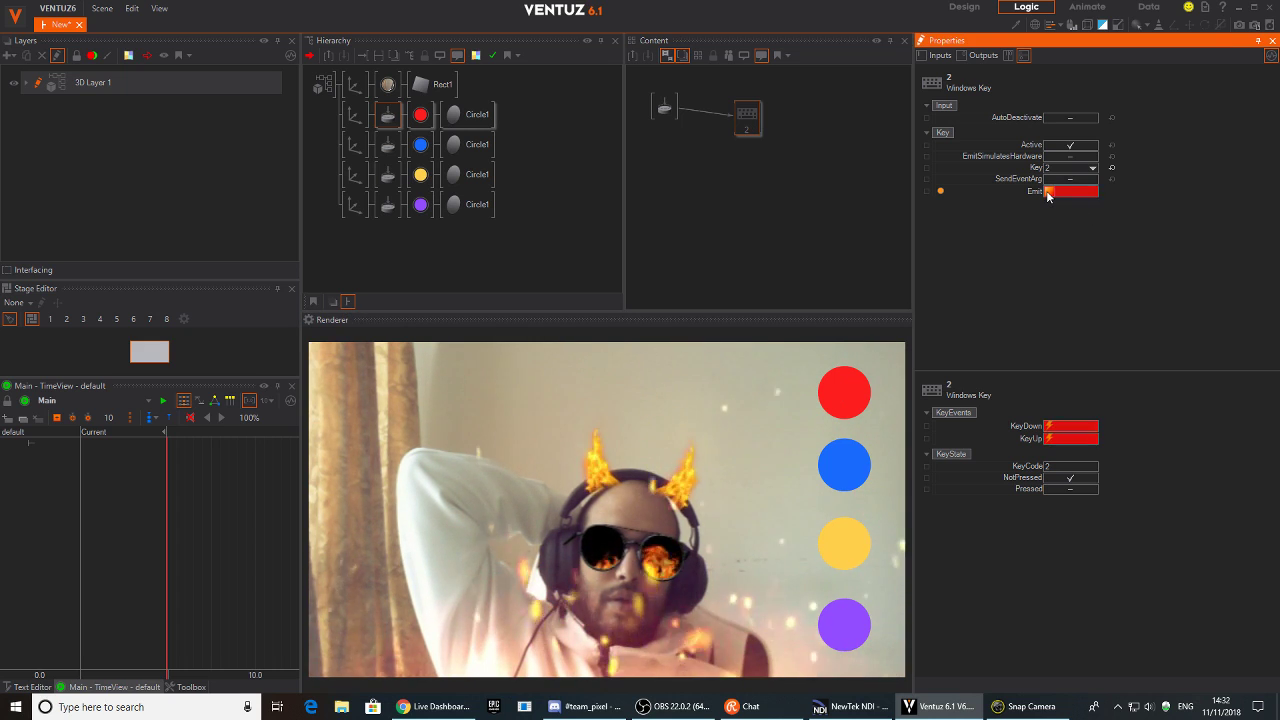
pyautogui.click(814, 207)
pyautogui.write('key')
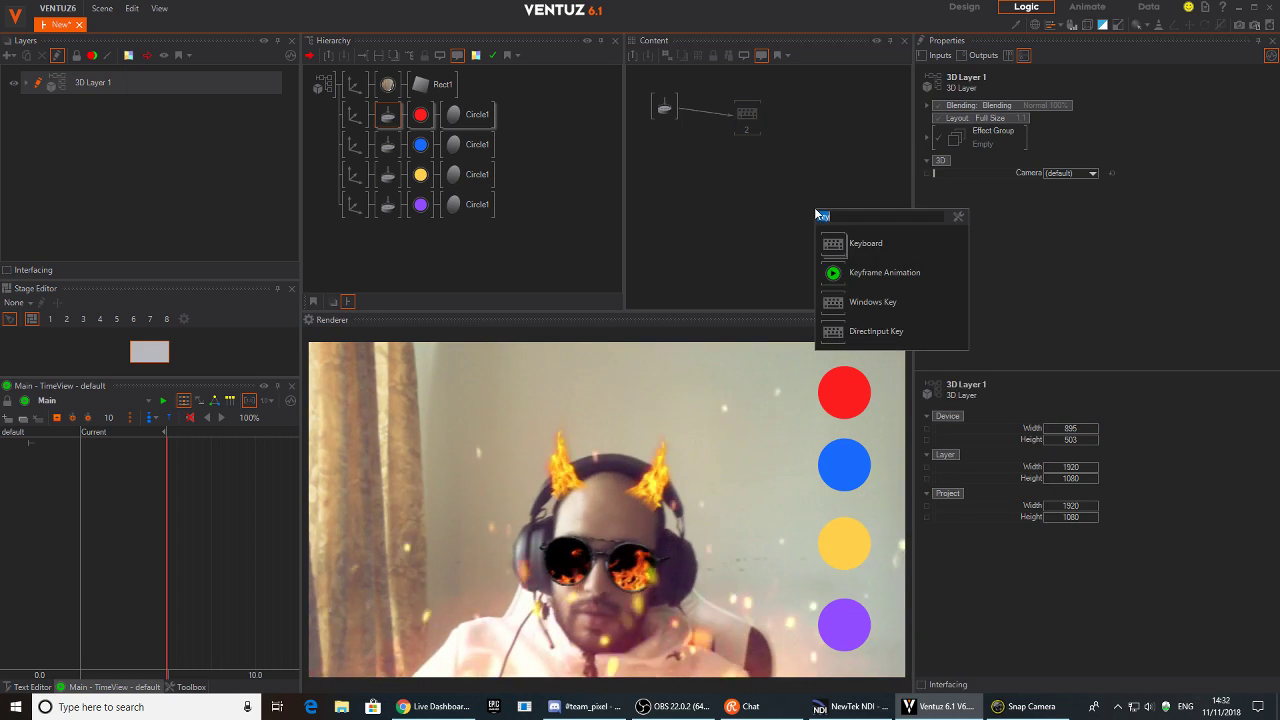
pyautogui.click(860, 331)
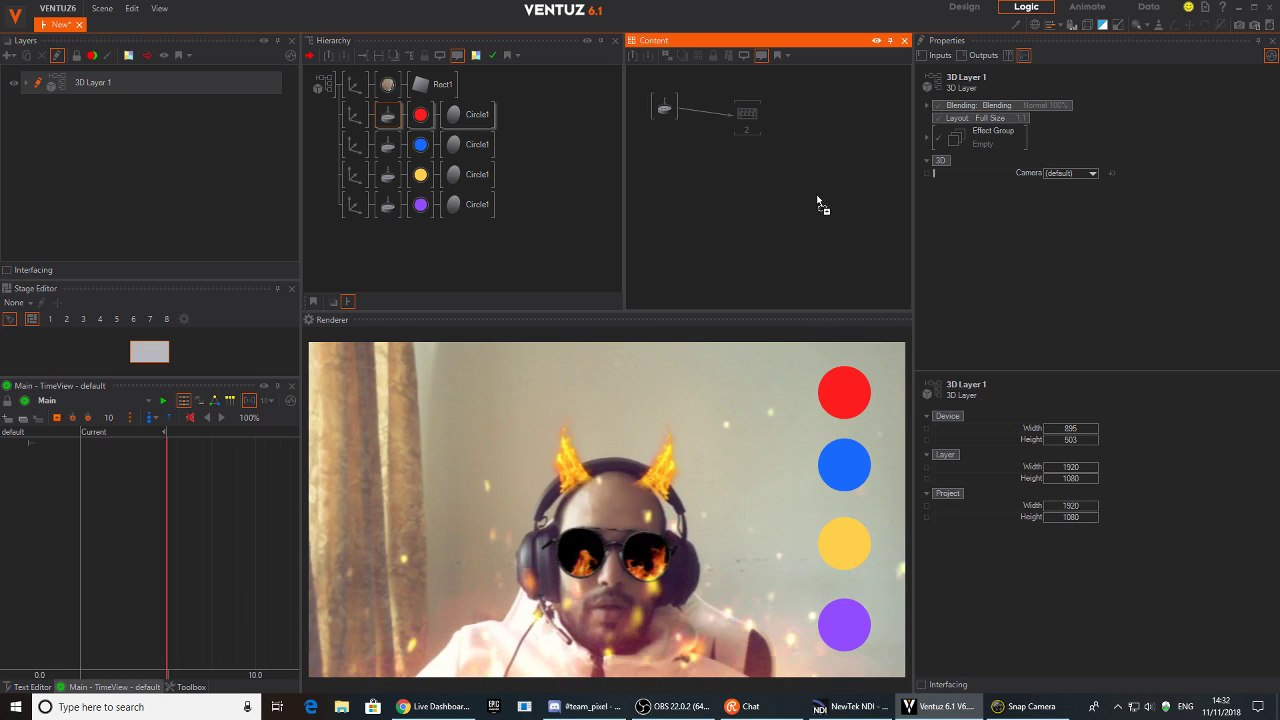
pyautogui.click(1092, 157)
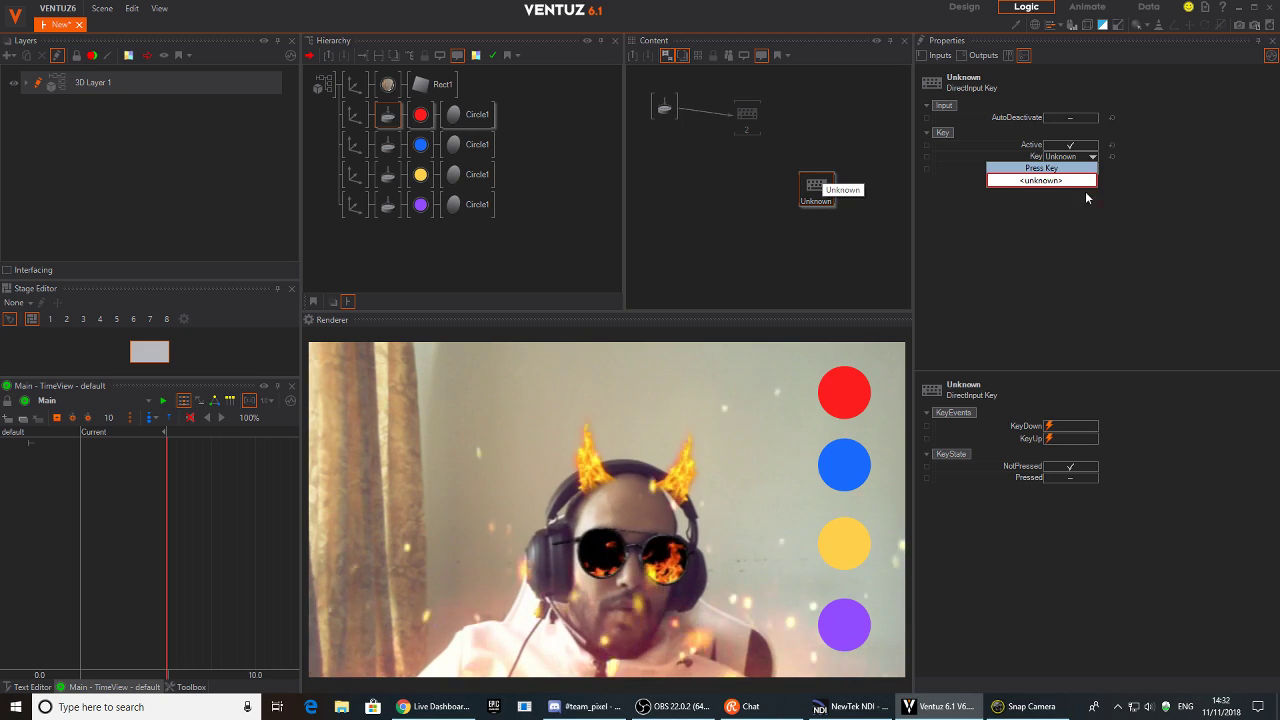
pyautogui.click(737, 244)
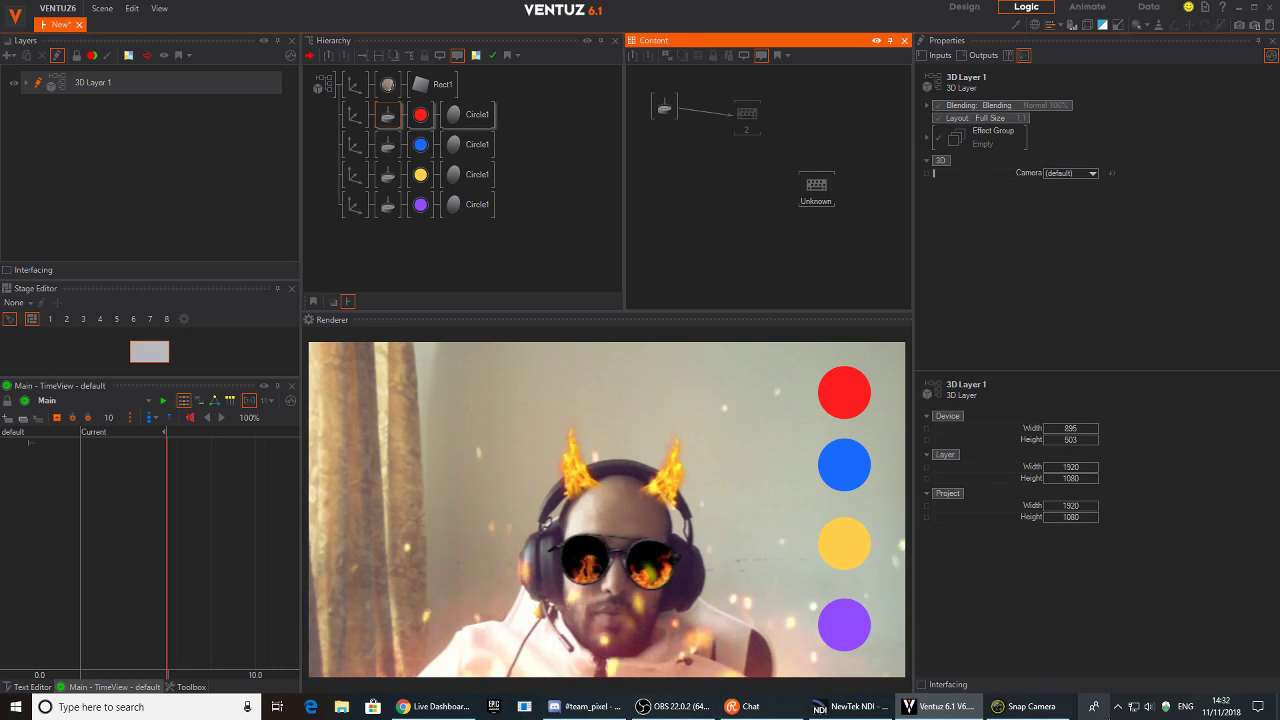
# Close Snap Camera and set the new DirectInput Key node's Key to D2
pyautogui.rightClick(1030, 706)
pyautogui.click(1000, 676)
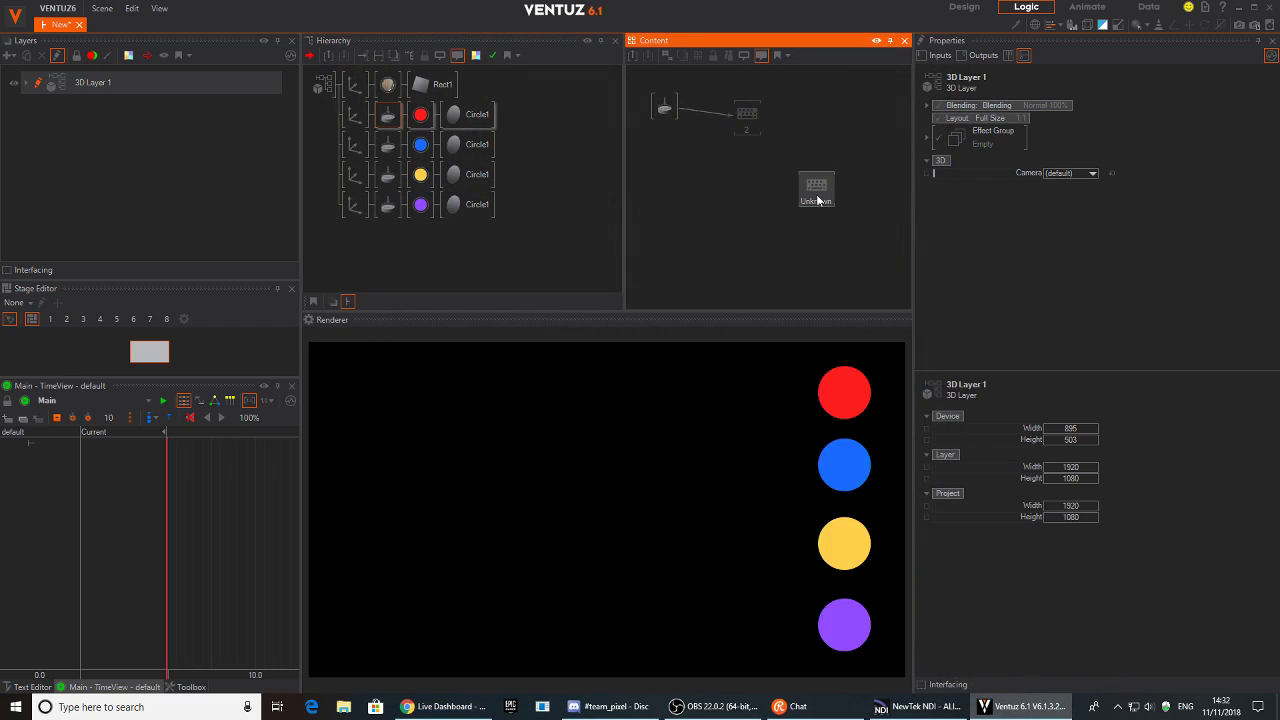
pyautogui.click(817, 195)
pyautogui.click(1091, 157)
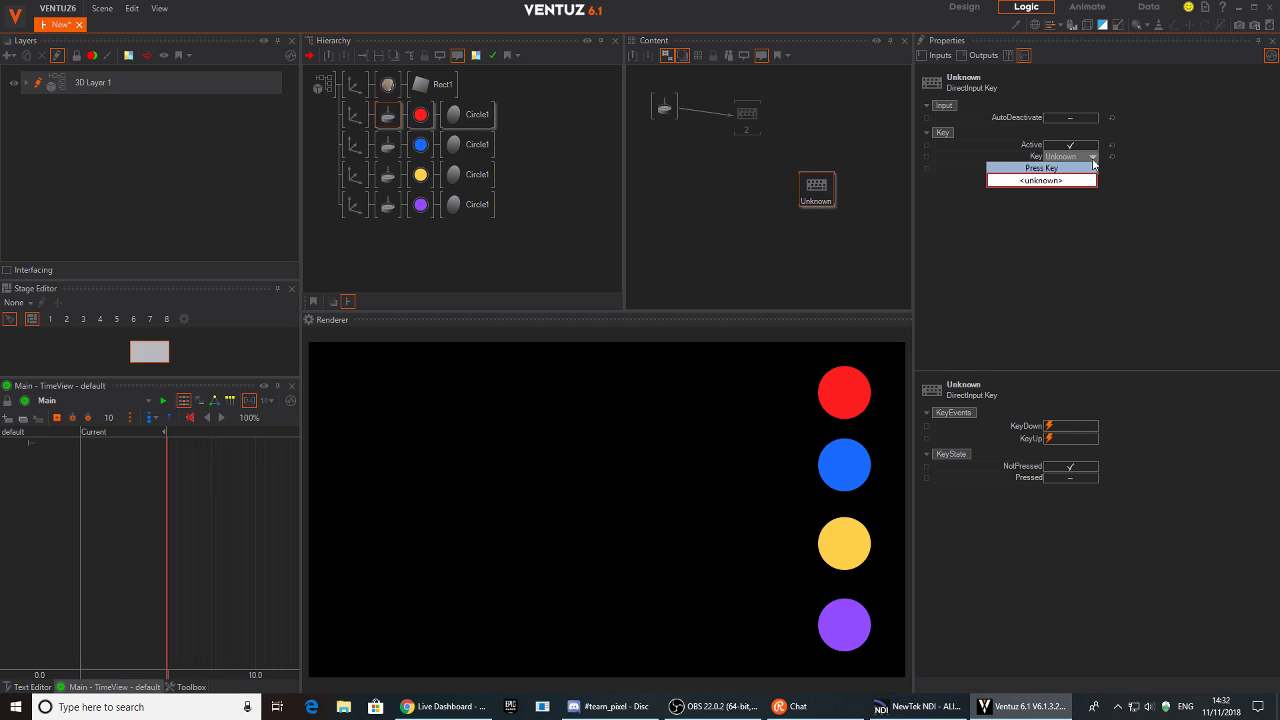
pyautogui.click(1095, 215)
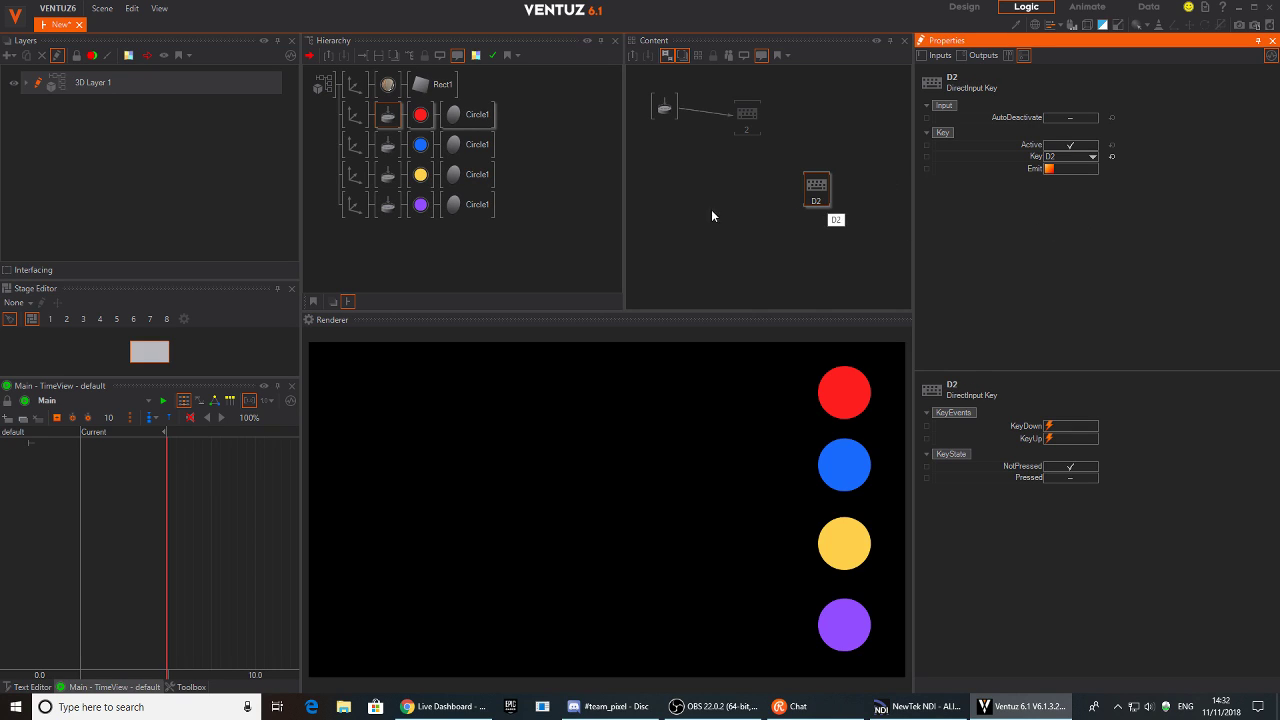
# Delete the old key 2 node and link the touch button's SingleTap to D2's Emit
pyautogui.click(746, 118)
pyautogui.press('Delete')
pyautogui.click(666, 108)
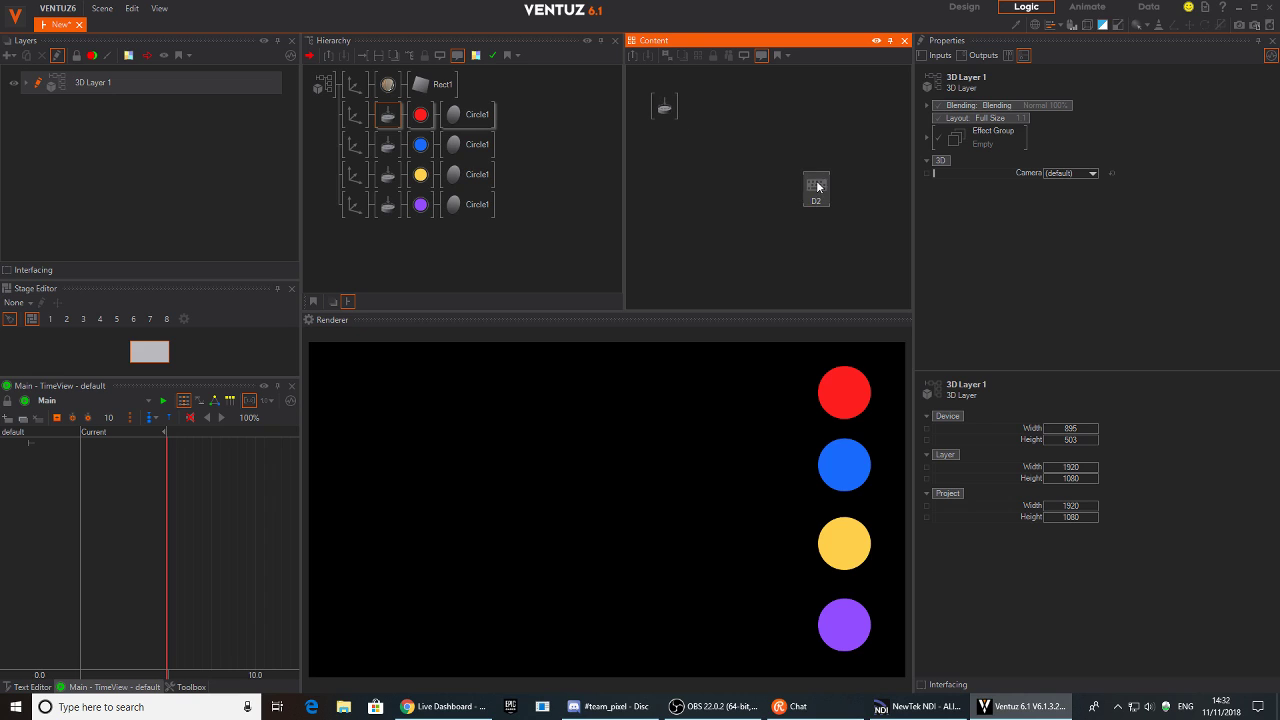
pyautogui.click(818, 187)
pyautogui.moveTo(1047, 168); pyautogui.dragTo(666, 110)
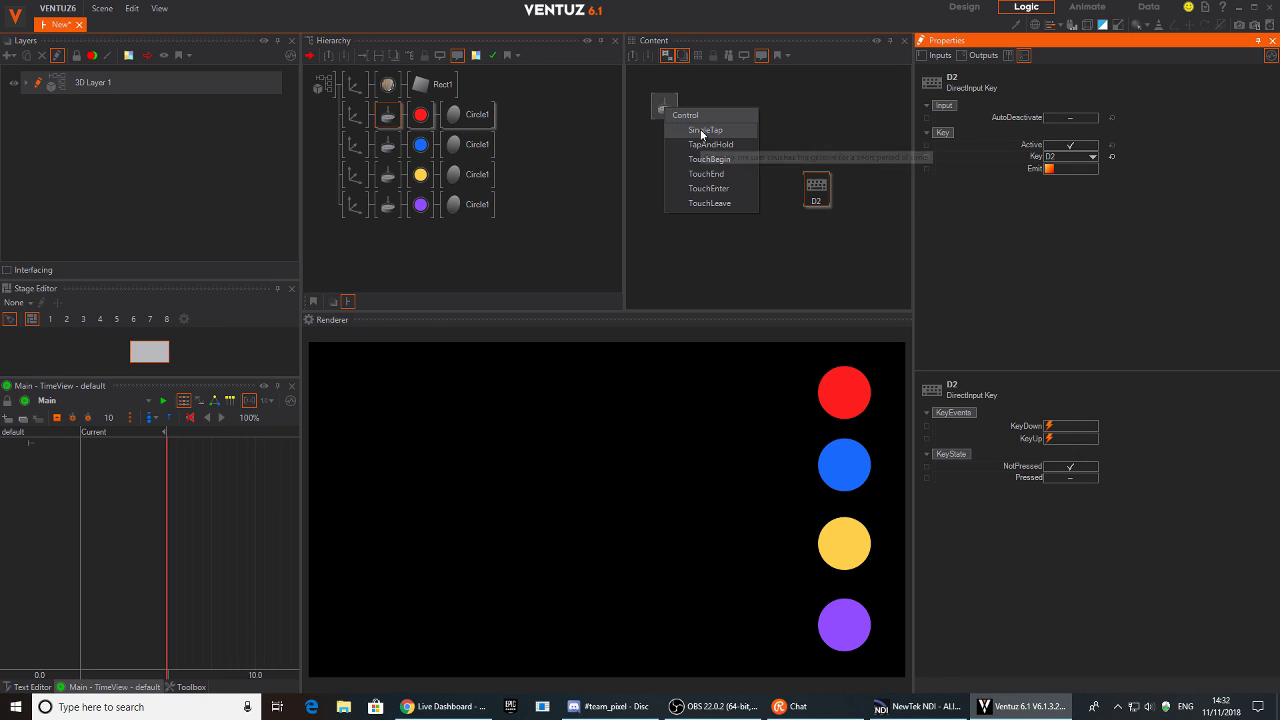
pyautogui.click(705, 130)
# Relaunch Snap Camera from a Start menu search for 'sn', then bring Ventuz back to front
pyautogui.click(15, 707)
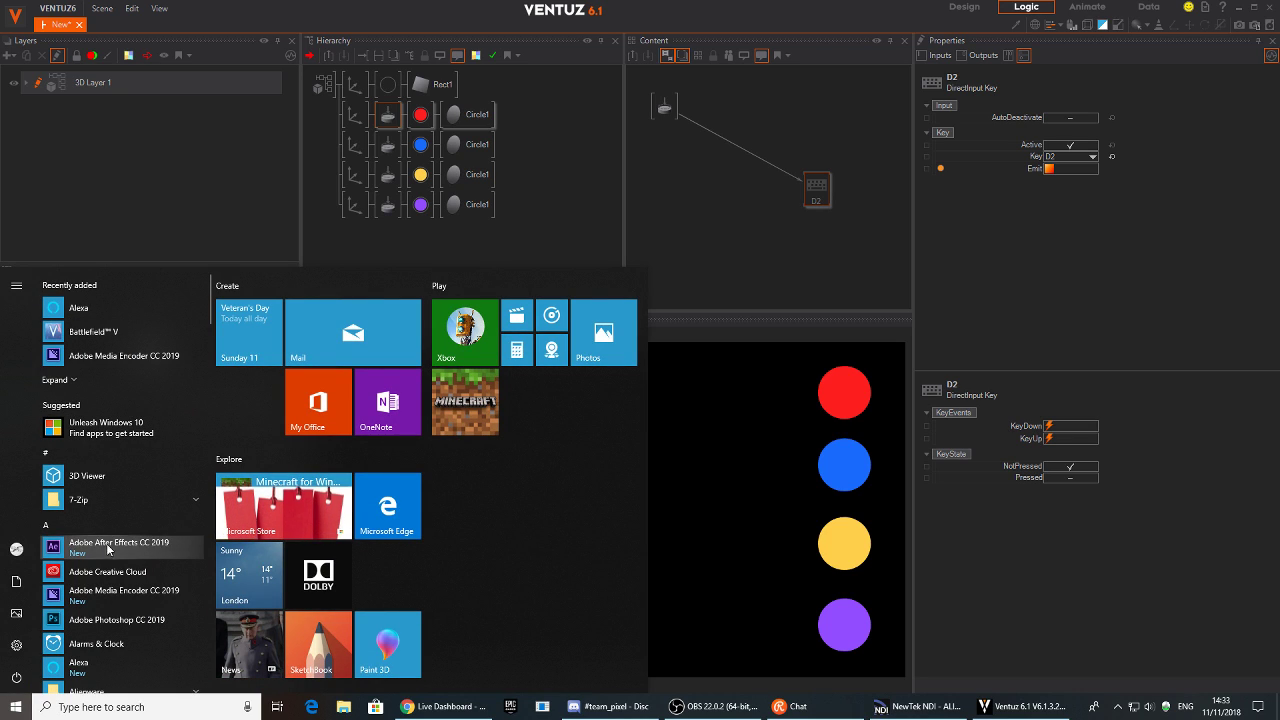
pyautogui.write('sn')
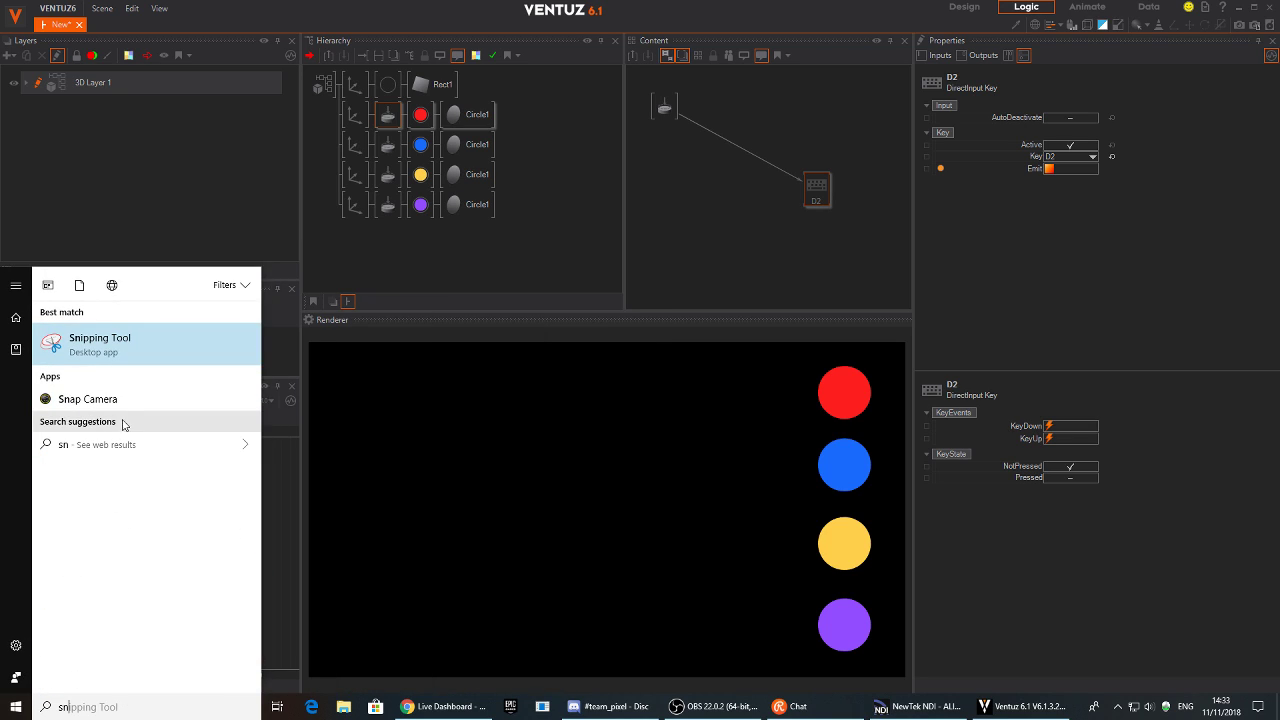
pyautogui.click(123, 420)
pyautogui.click(15, 707)
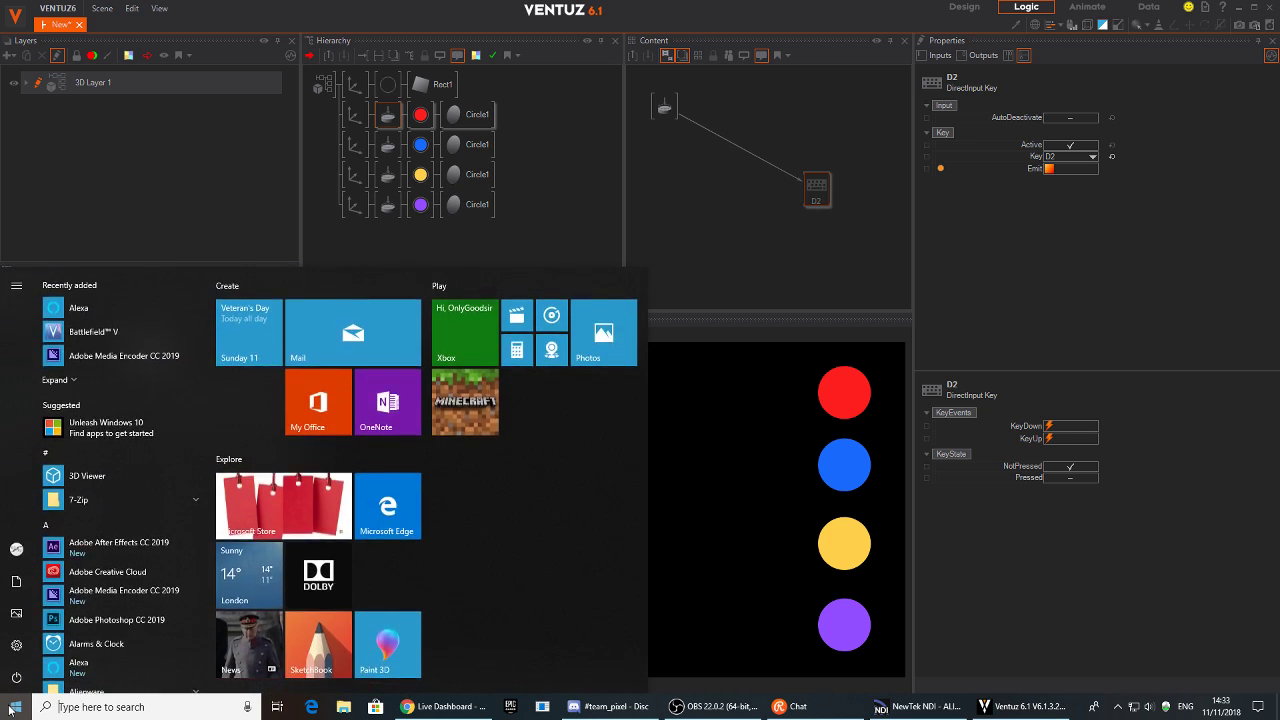
pyautogui.write('sn')
pyautogui.click(705, 247)
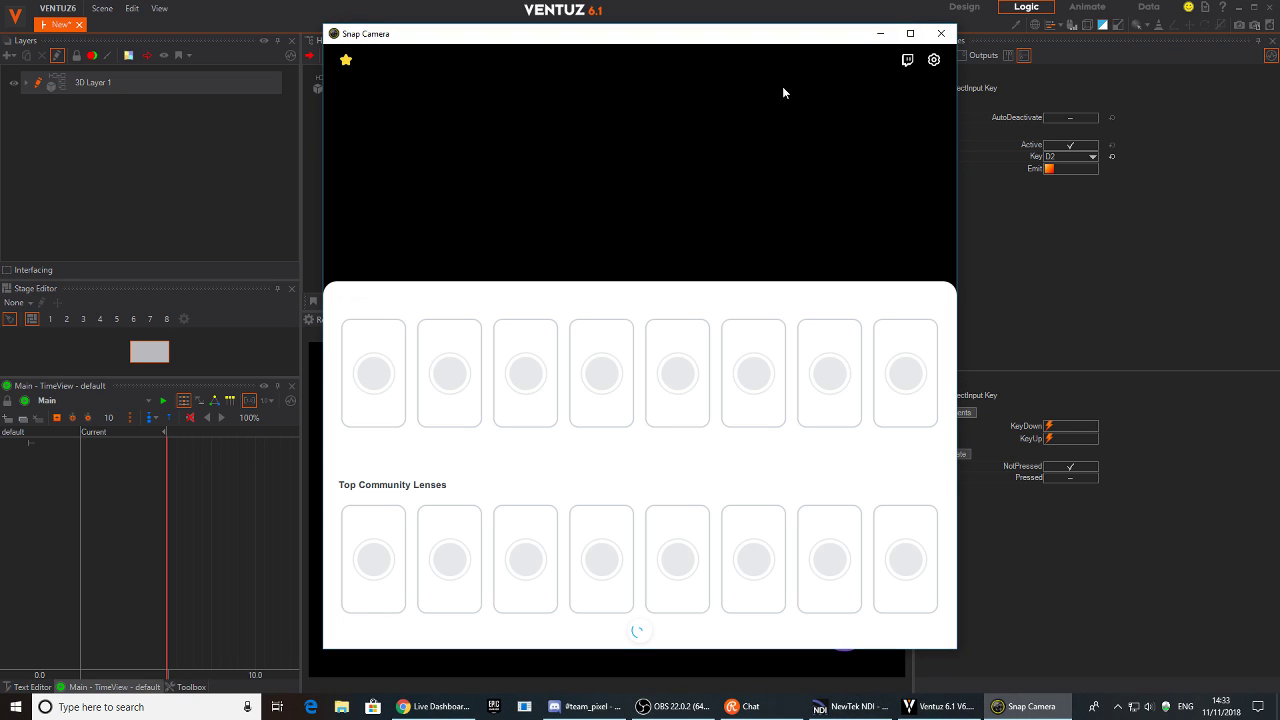
pyautogui.click(782, 39)
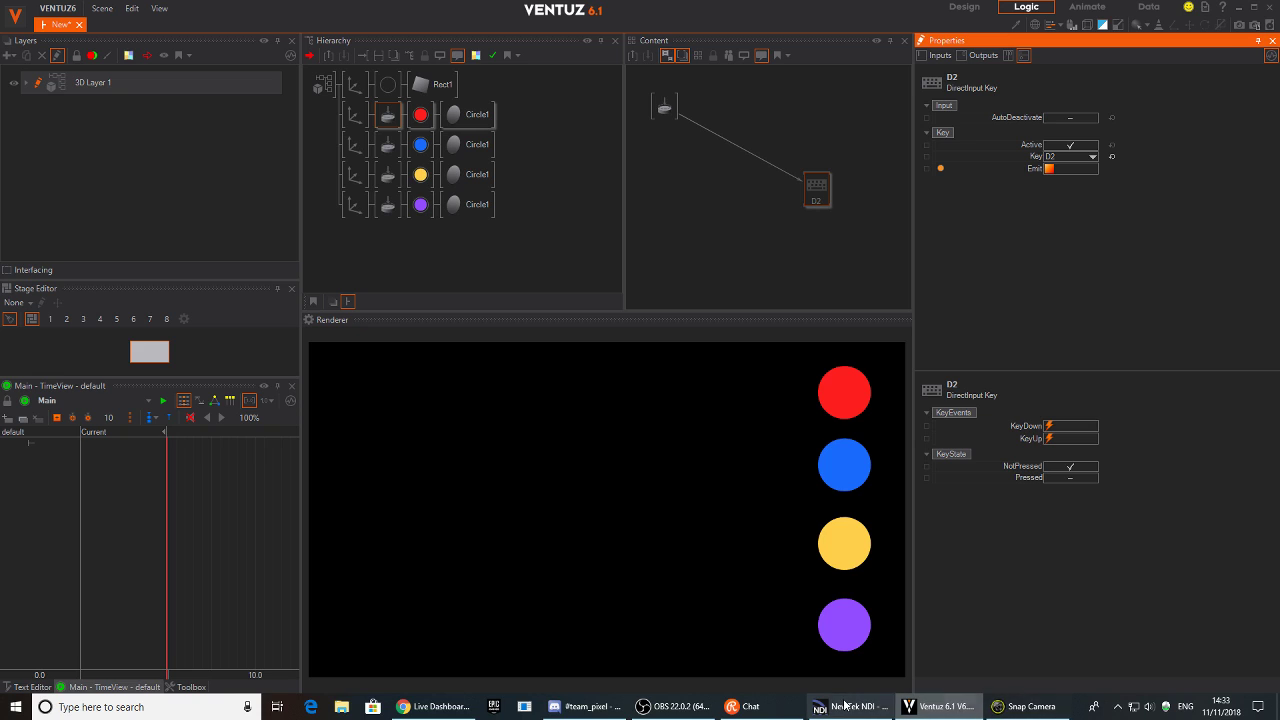
# Fire the D2 trigger with the 2 key in the renderer and Snap Camera, reaching the purple flame lens
pyautogui.click(823, 201)
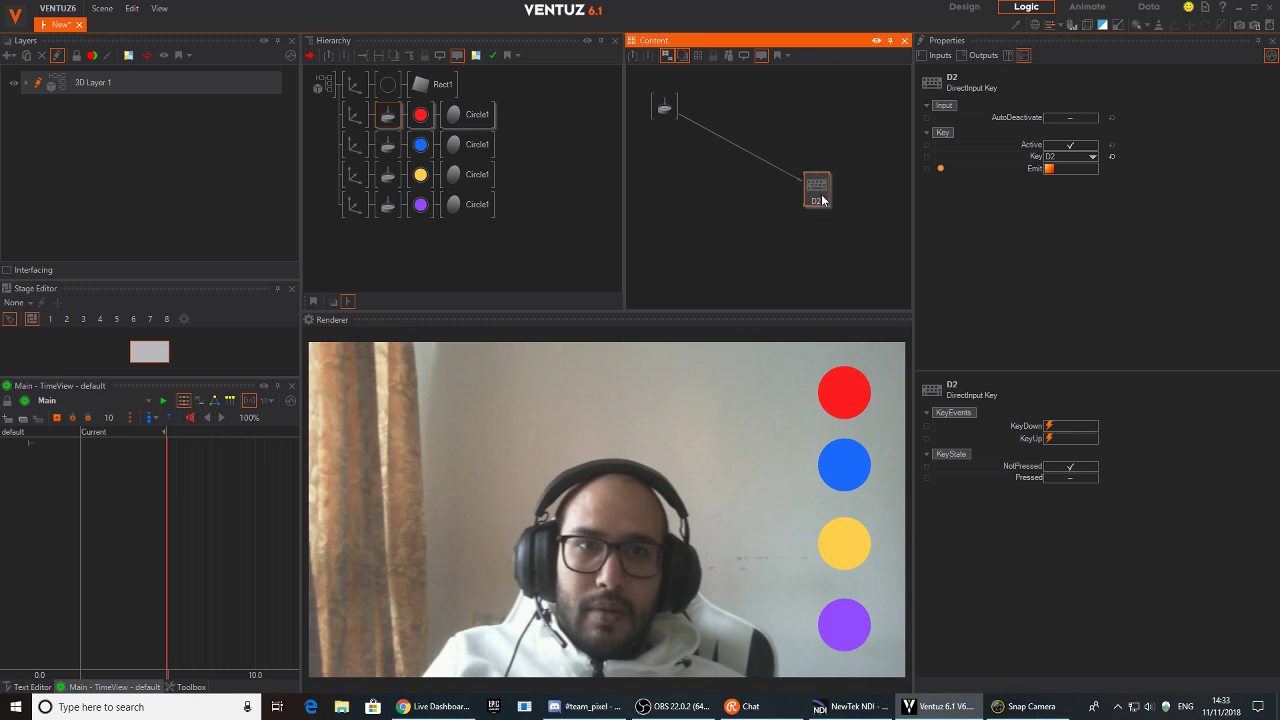
pyautogui.click(847, 404)
pyautogui.press('2')
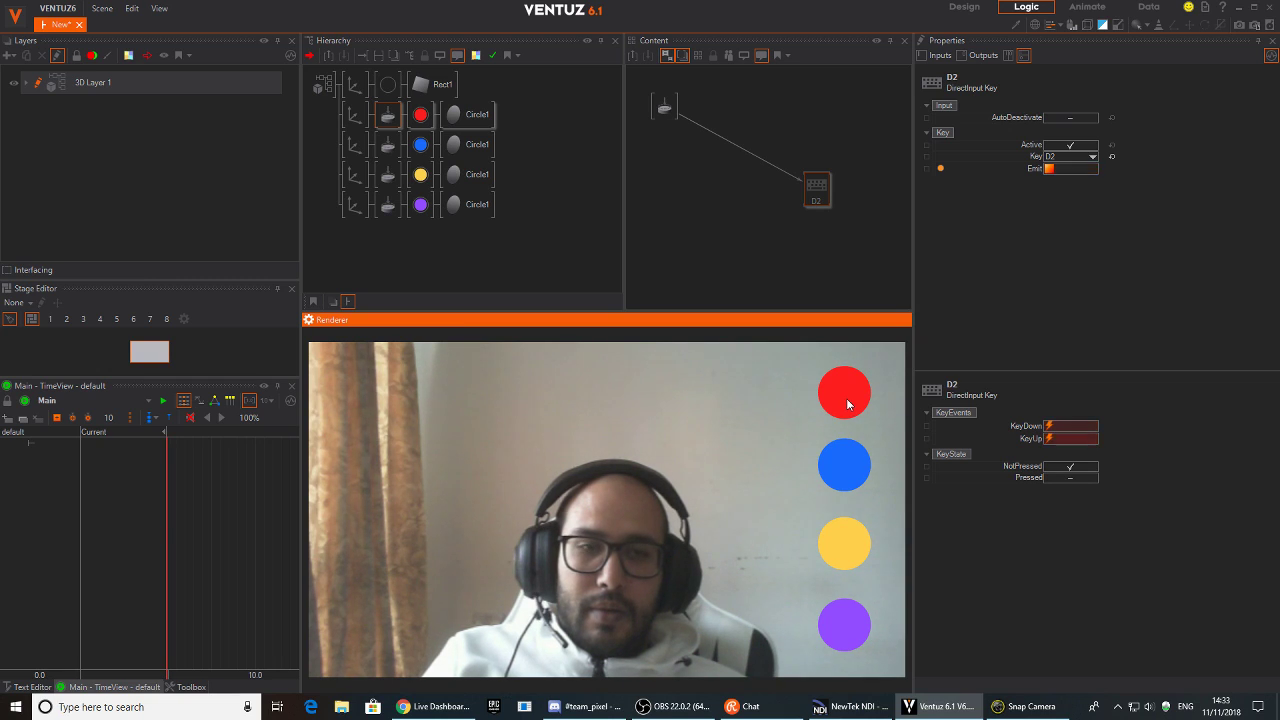
pyautogui.click(1022, 706)
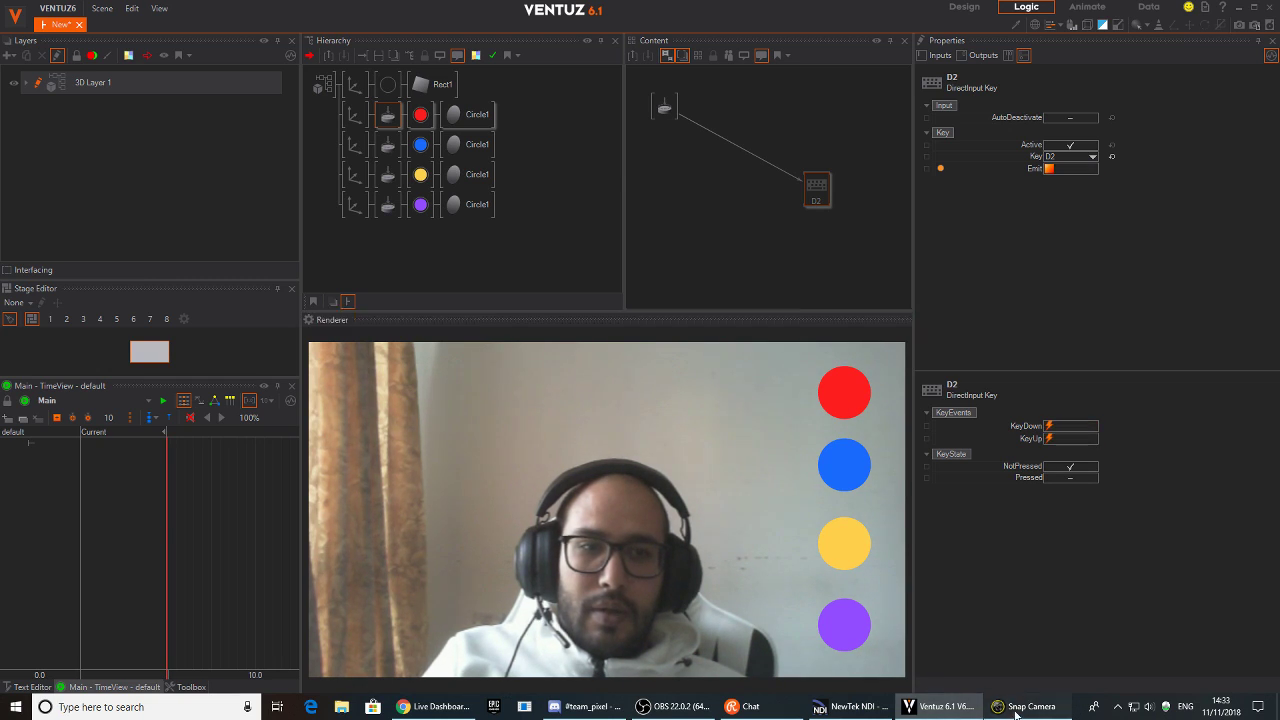
pyautogui.press('2')
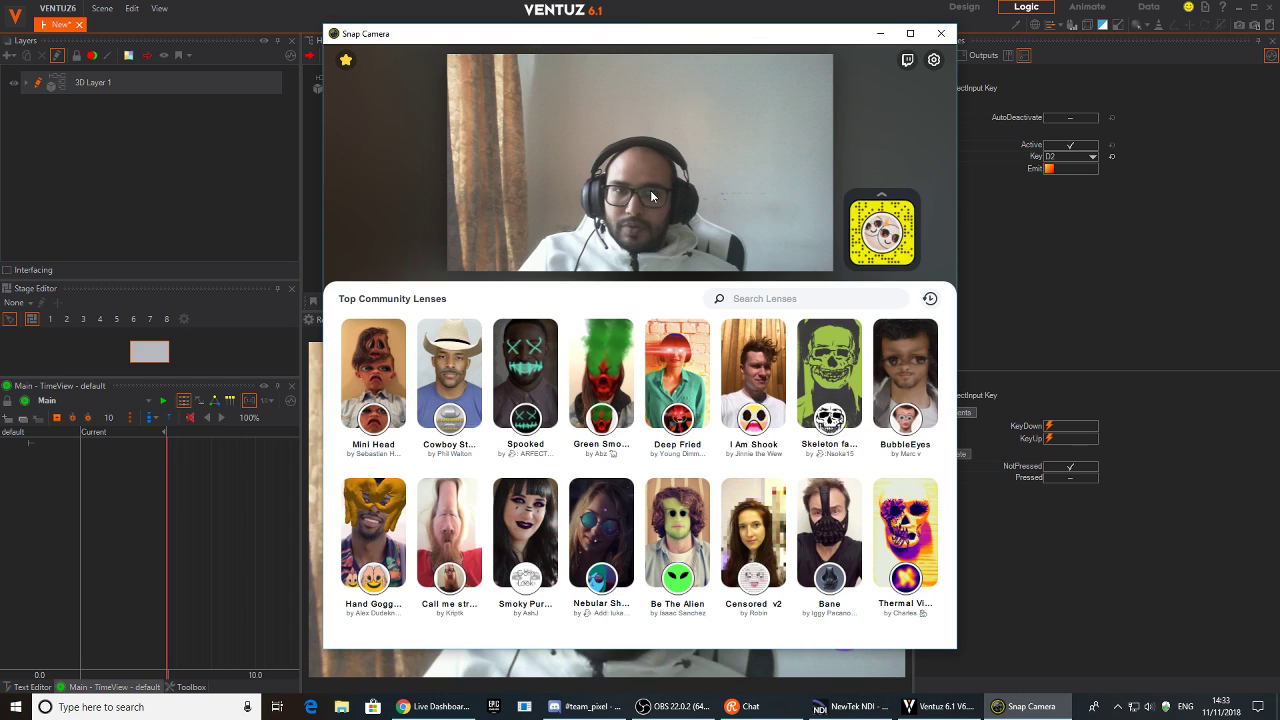
pyautogui.click(849, 651)
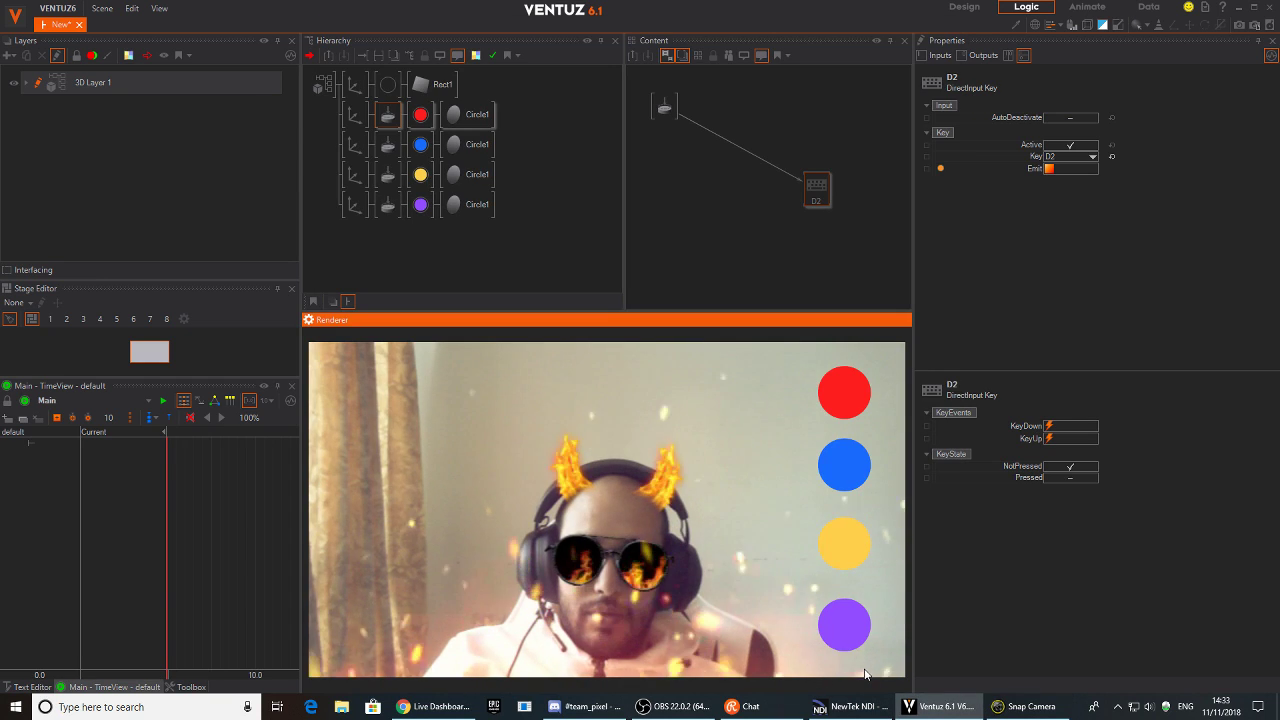
pyautogui.press('2')
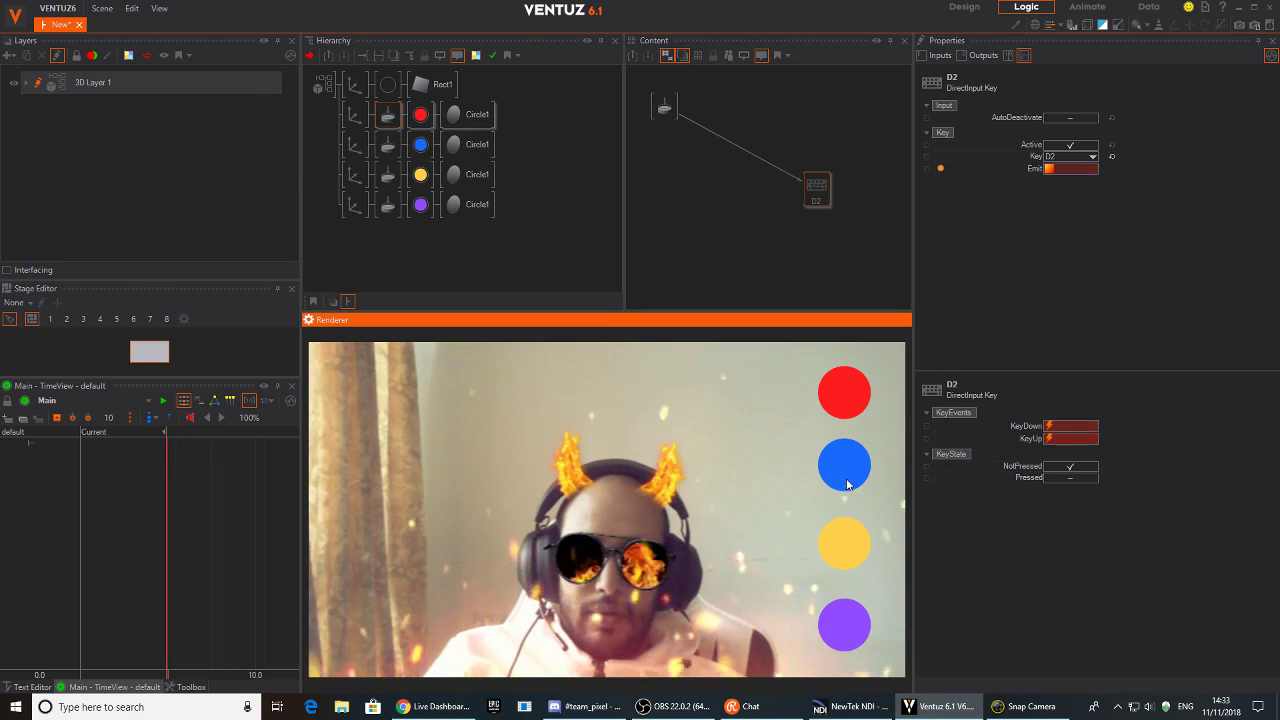
pyautogui.press('2')
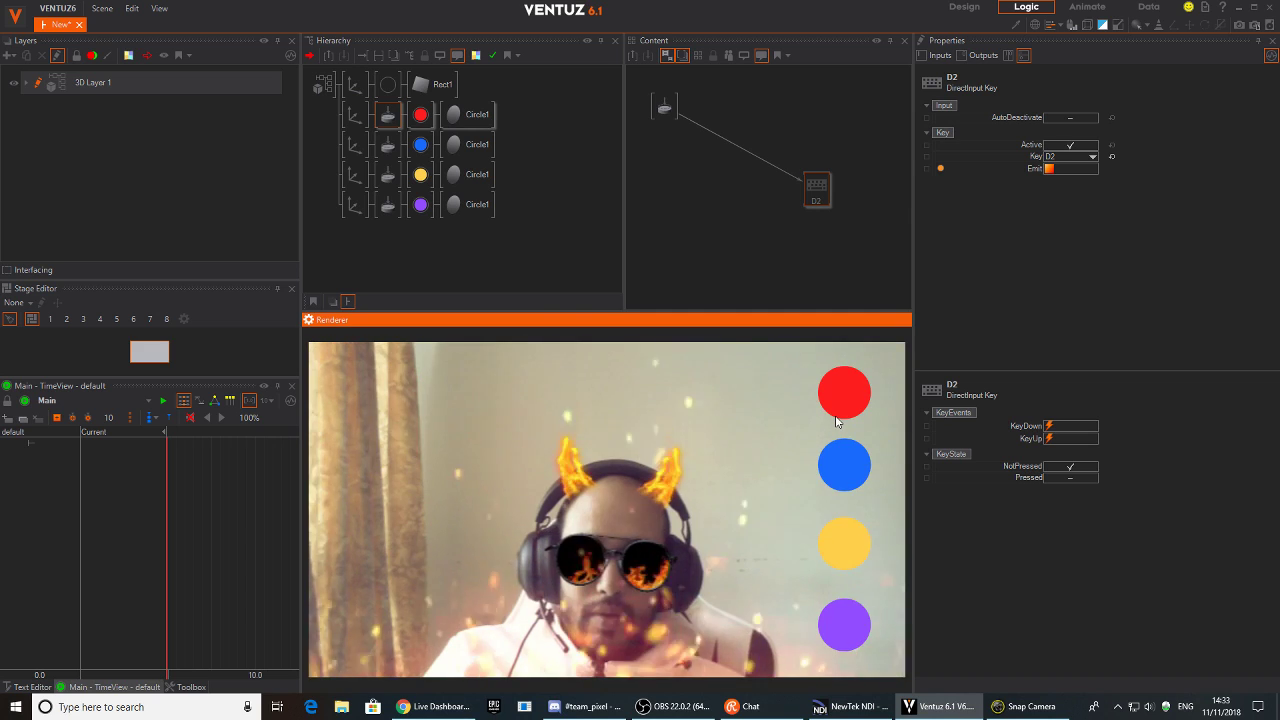
pyautogui.press('2')
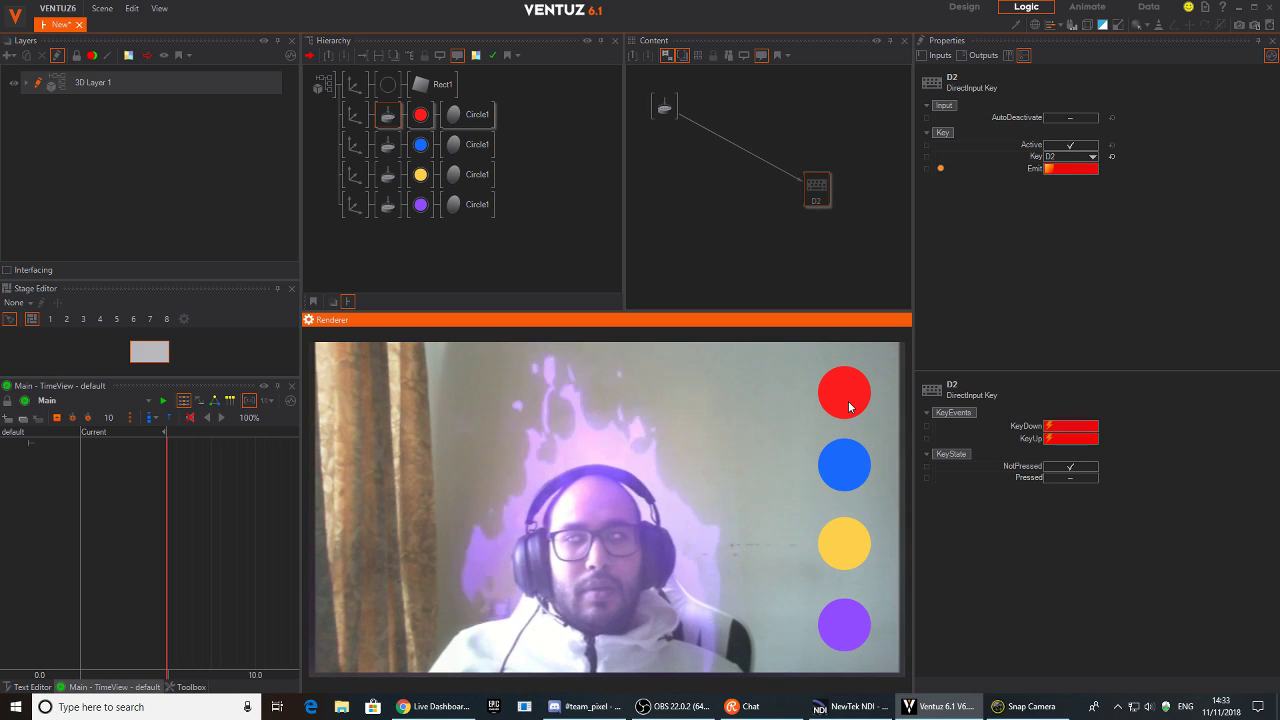
pyautogui.press('2')
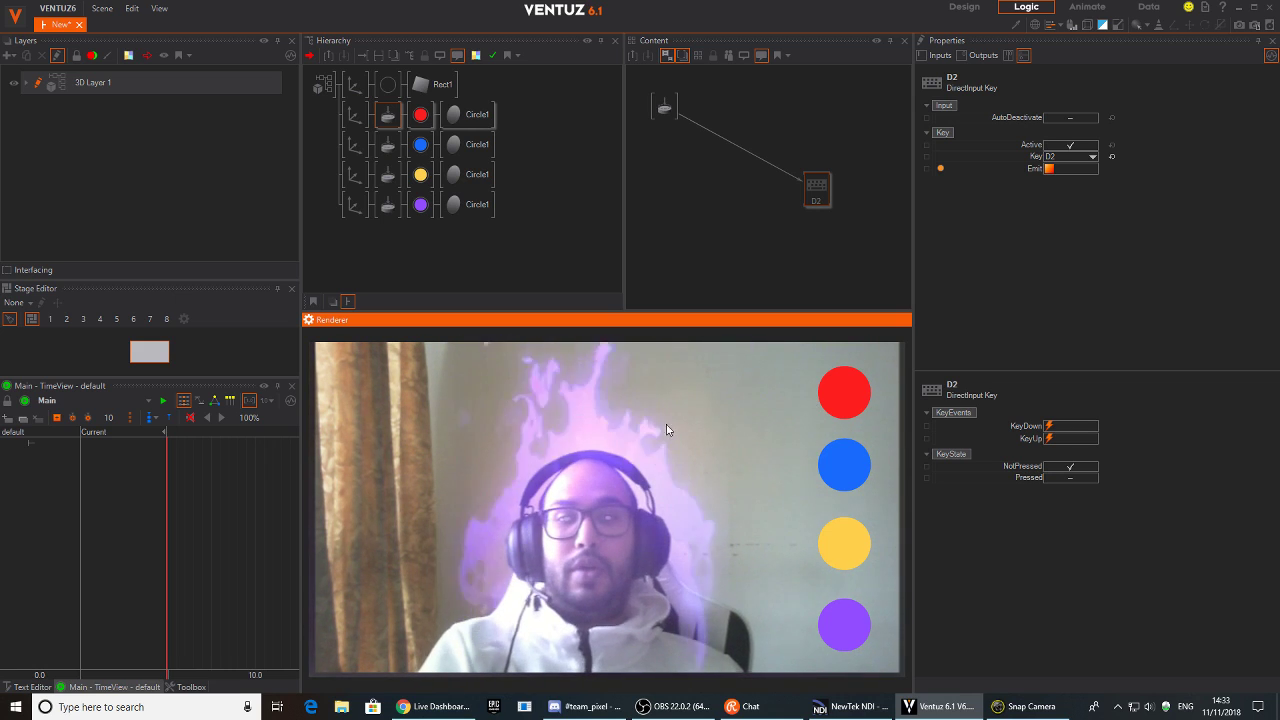
# Delete the four circle axes, then set the webcam plane's ScalingFactor to 1.32 and Rotation Y to -38.1
pyautogui.moveTo(341, 102); pyautogui.dragTo(348, 213)
pyautogui.press('Delete')
pyautogui.click(356, 85)
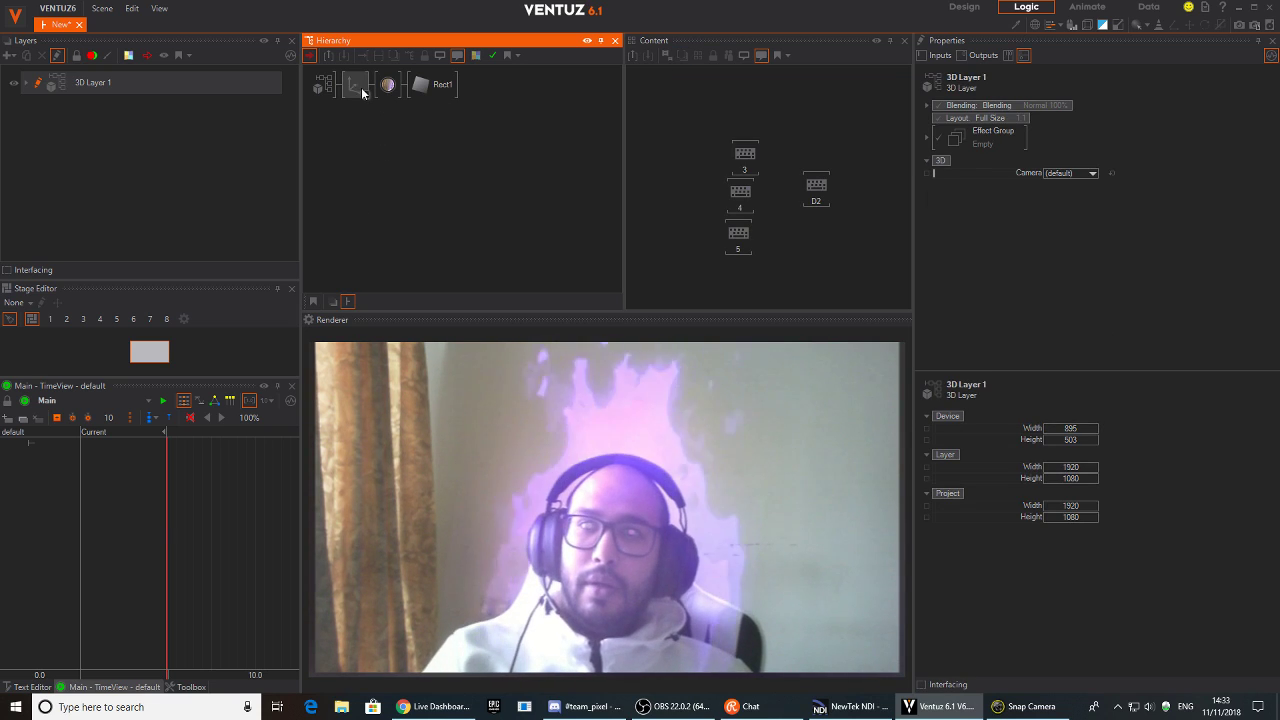
pyautogui.moveTo(1085, 301)
pyautogui.mouseDown()
pyautogui.moveTo(1044, 290)
pyautogui.moveTo(1071, 290)
pyautogui.mouseUp()
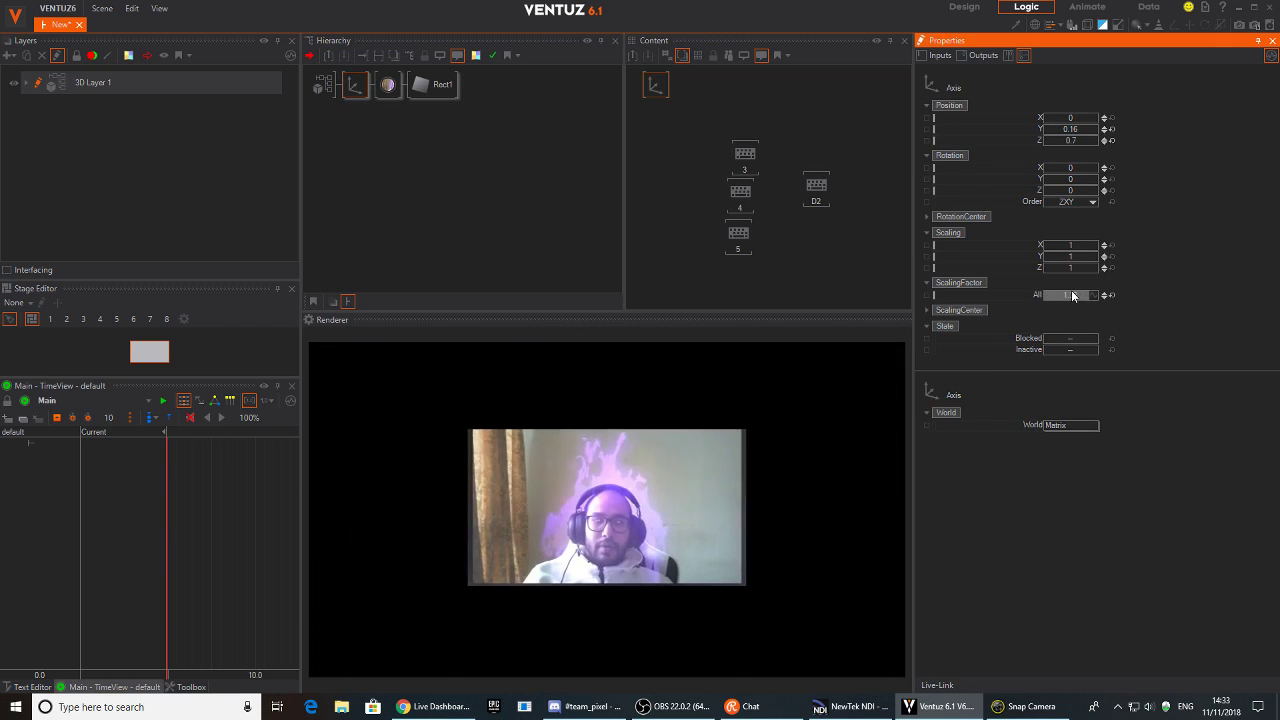
pyautogui.moveTo(1068, 179); pyautogui.dragTo(830, 195)
pyautogui.click(367, 157)
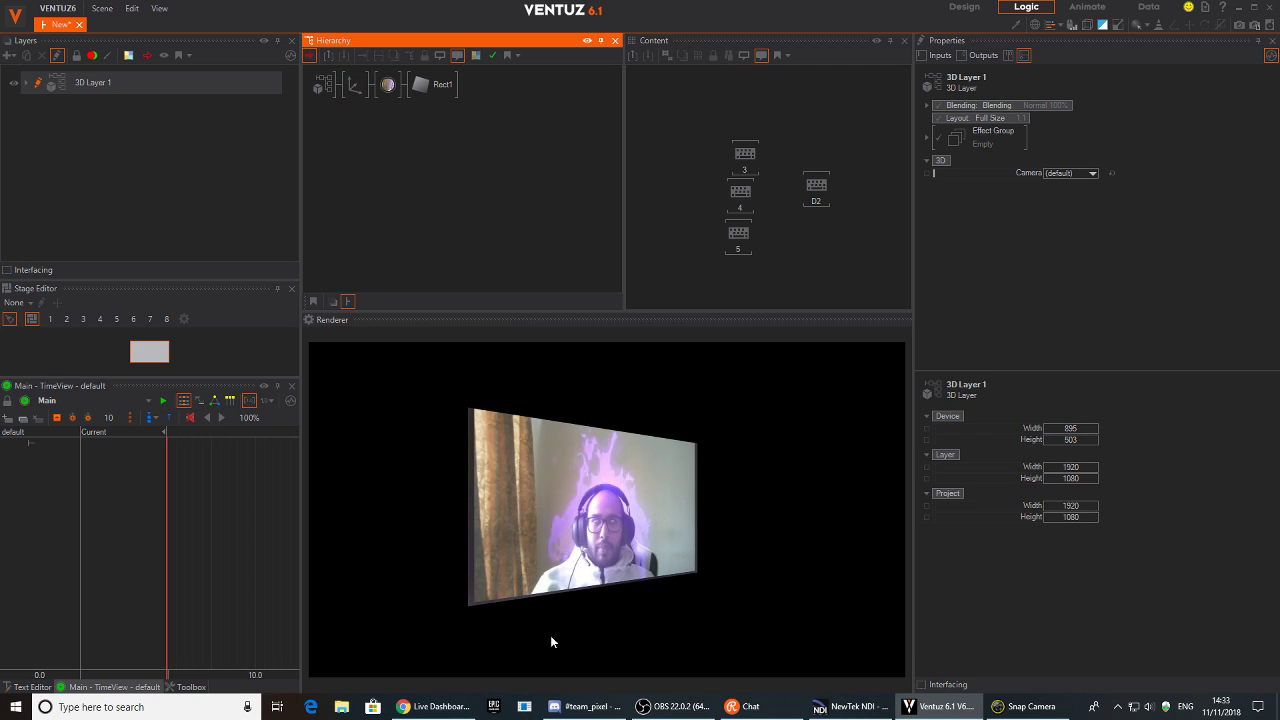
# Add a new Axis node and place a Cube node (Cube1) beneath it
pyautogui.rightClick(353, 140)
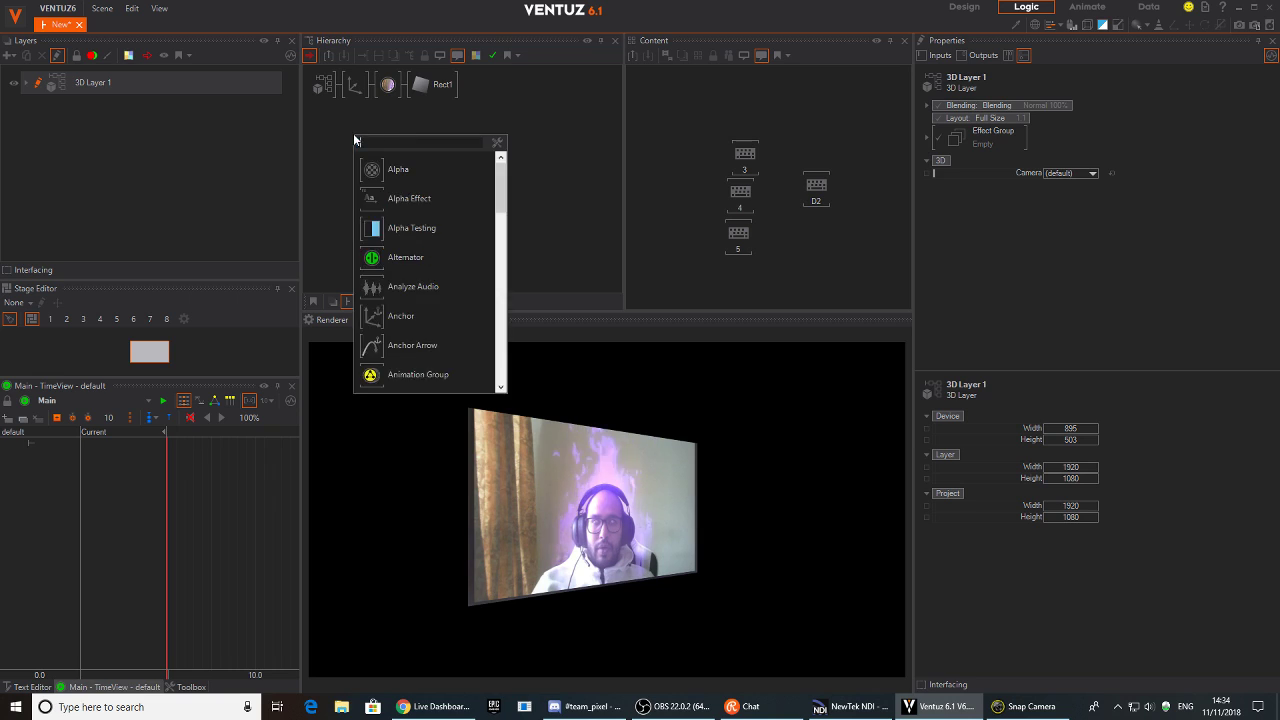
pyautogui.click(385, 166)
pyautogui.click(385, 166)
pyautogui.click(357, 86)
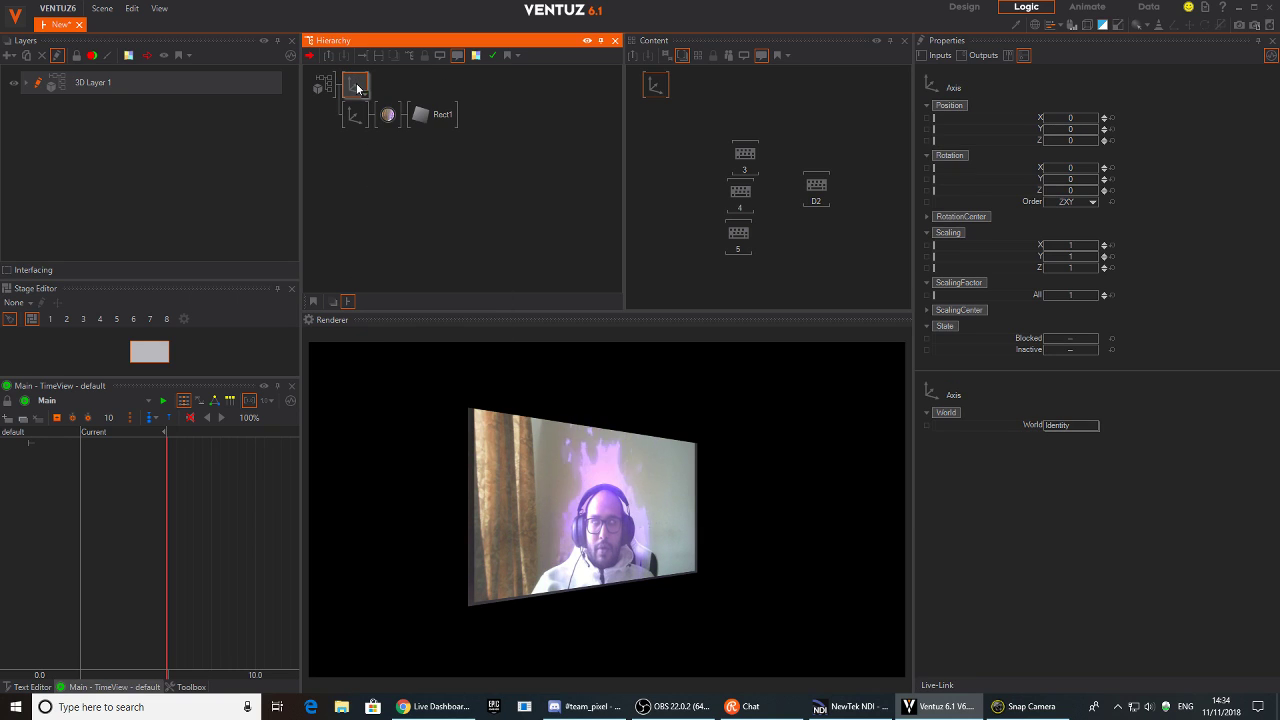
pyautogui.rightClick(357, 88)
pyautogui.write('cube')
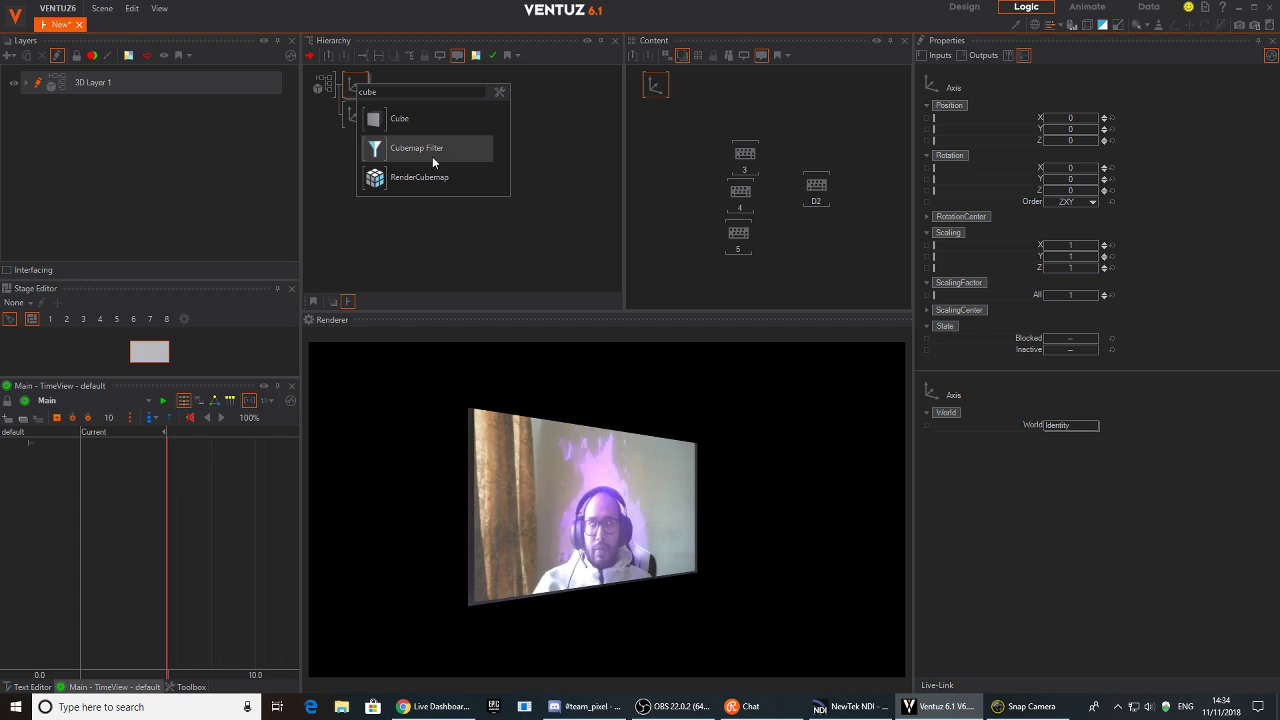
pyautogui.press('Escape')
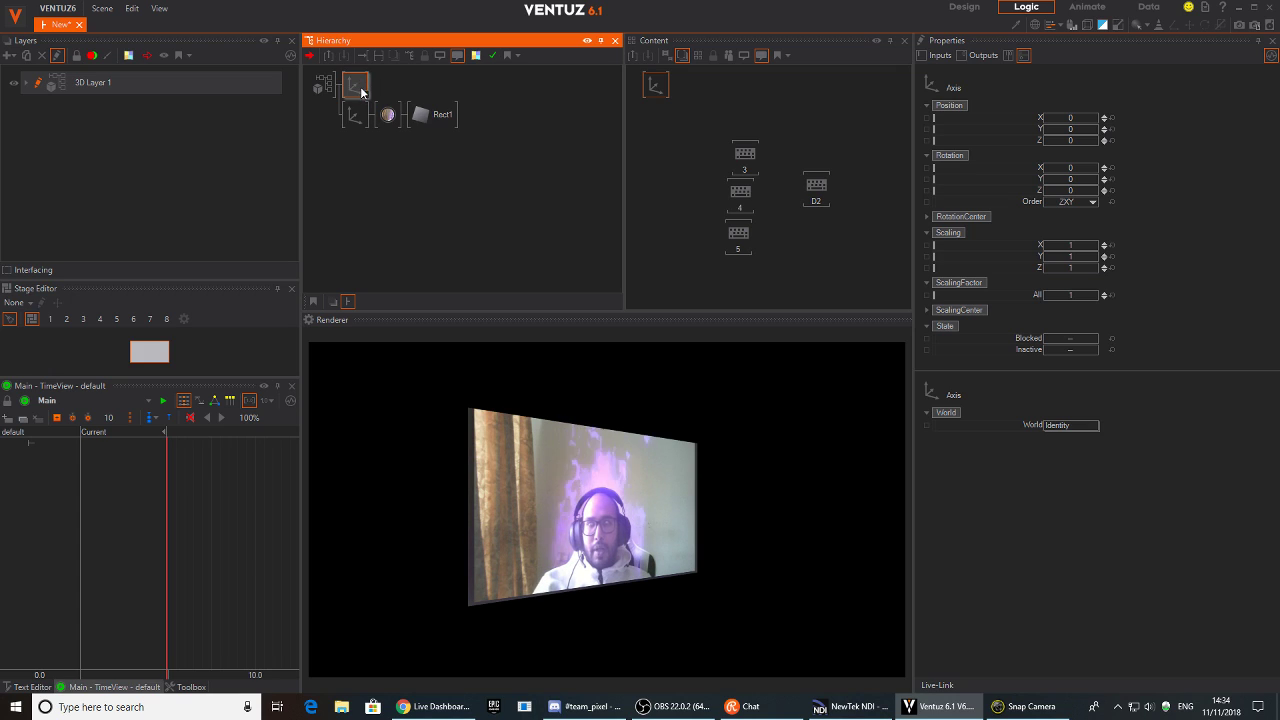
pyautogui.rightClick(360, 86)
pyautogui.click(387, 127)
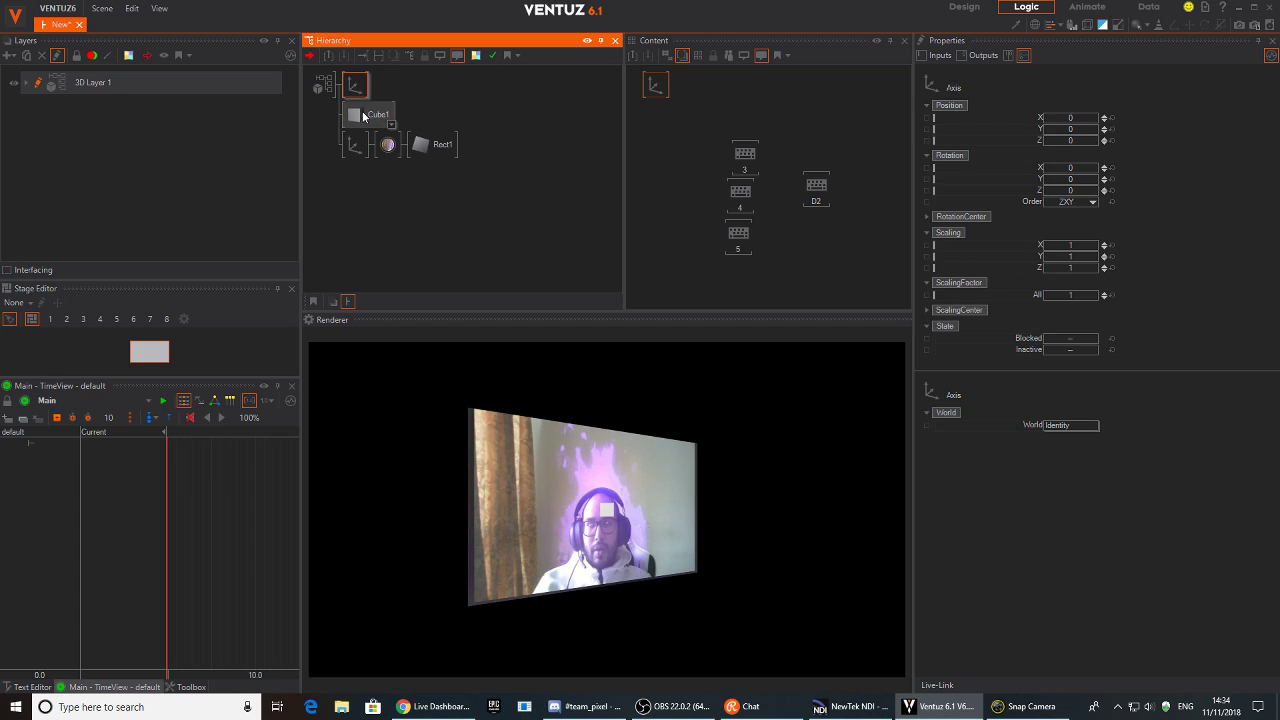
pyautogui.click(362, 100)
# Scale the cube to 12.9 and reset the webcam plane's Y rotation and Y and Z position to 0
pyautogui.moveTo(1080, 300); pyautogui.dragTo(1063, 241)
pyautogui.click(354, 115)
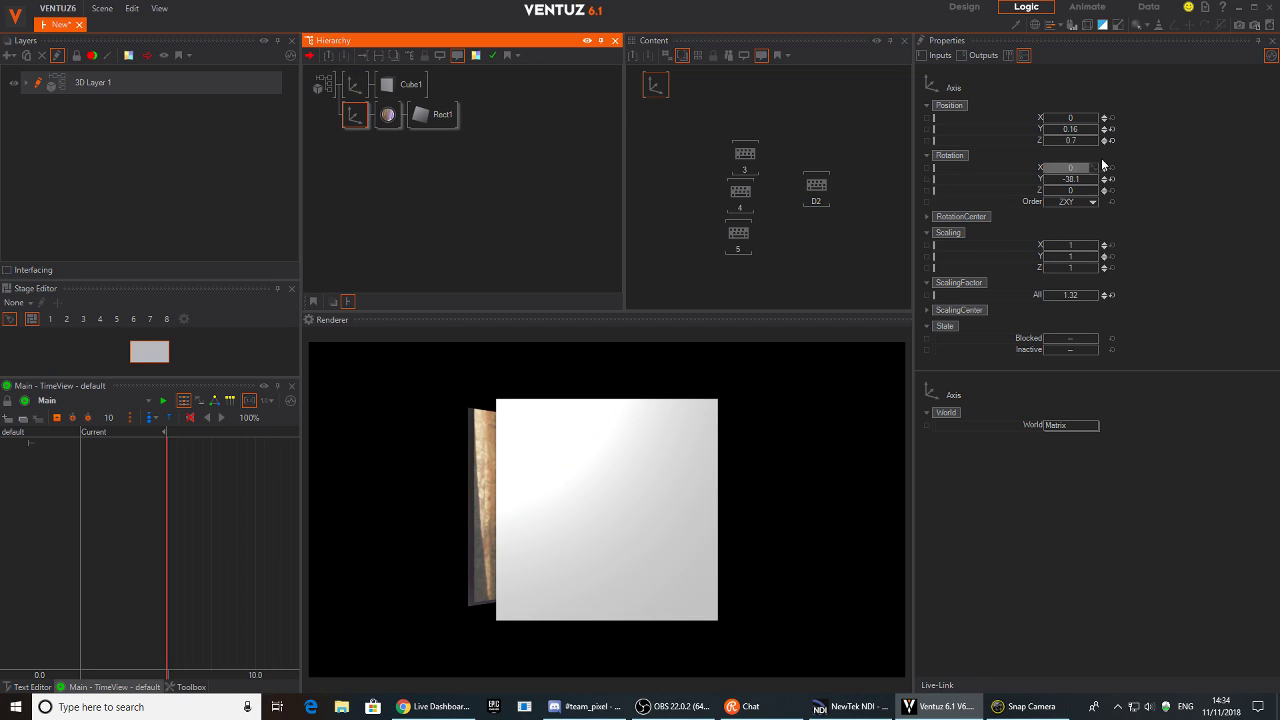
pyautogui.click(1111, 179)
pyautogui.click(1111, 140)
pyautogui.click(1111, 129)
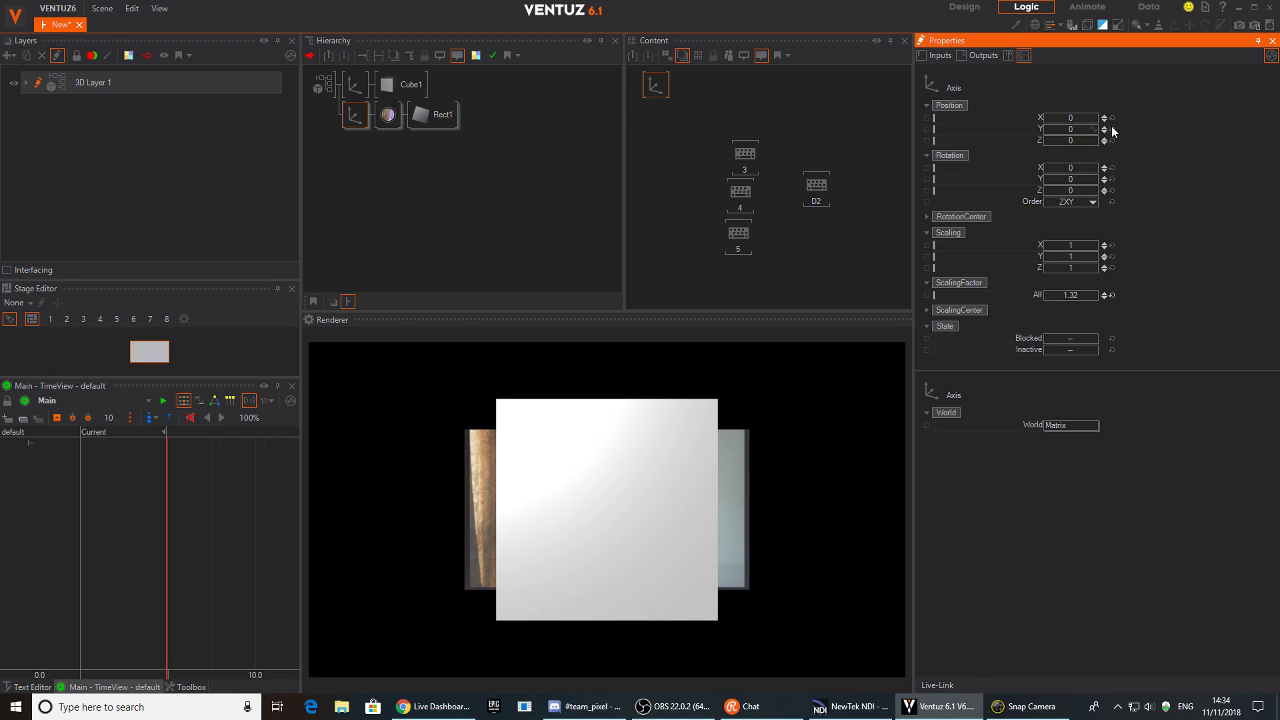
# Push the cube back, widen it, bevel Cube1's edges, and reset the axis X scaling to 1
pyautogui.click(366, 89)
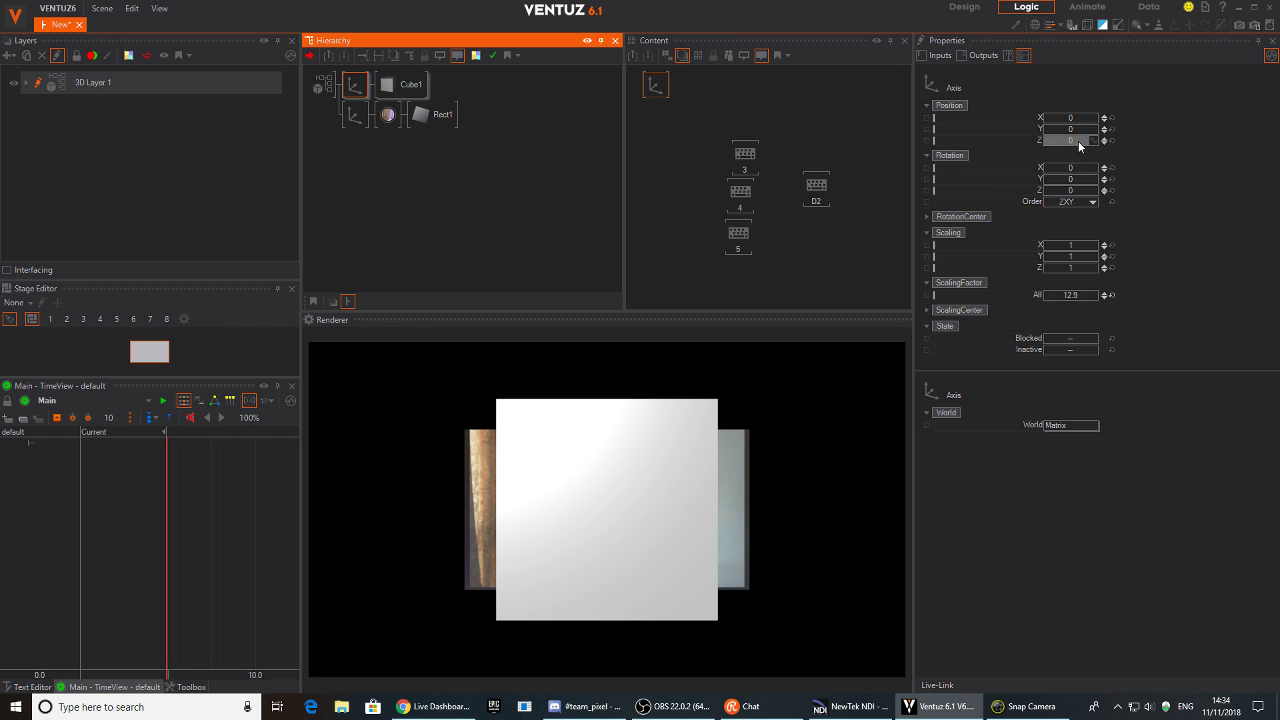
pyautogui.moveTo(1078, 141); pyautogui.dragTo(1097, 144)
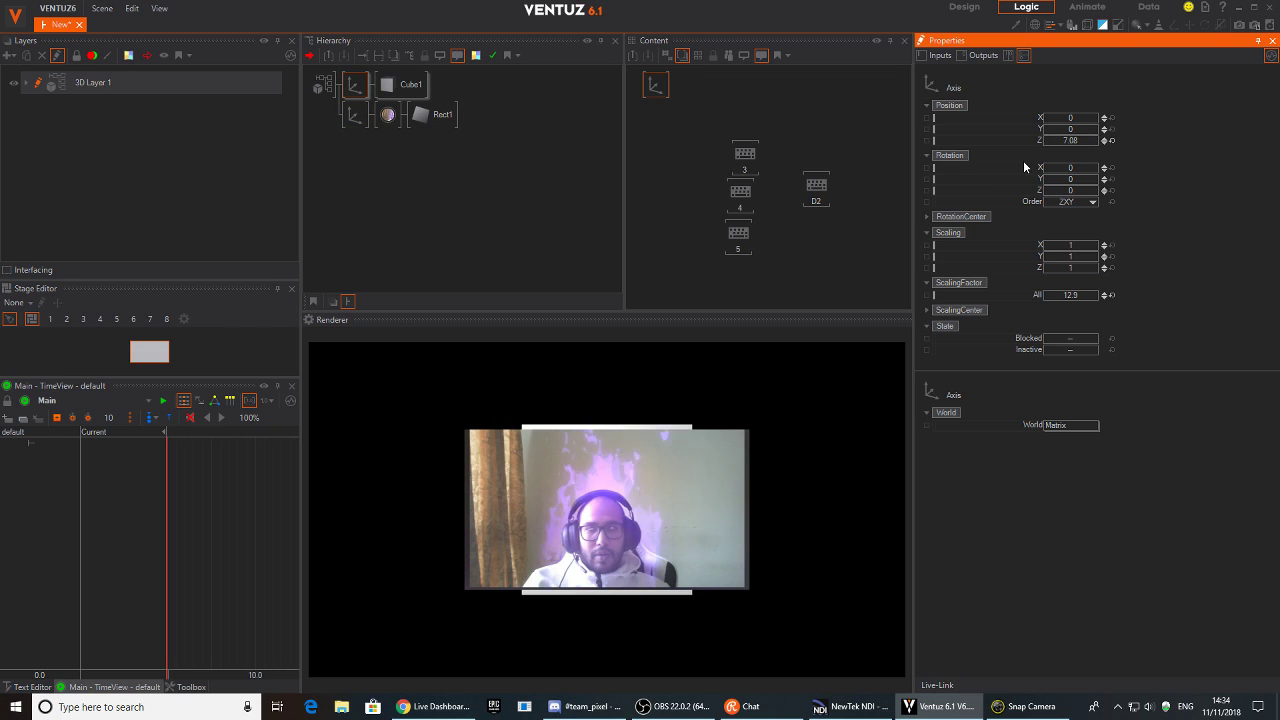
pyautogui.moveTo(1085, 248); pyautogui.dragTo(1088, 246)
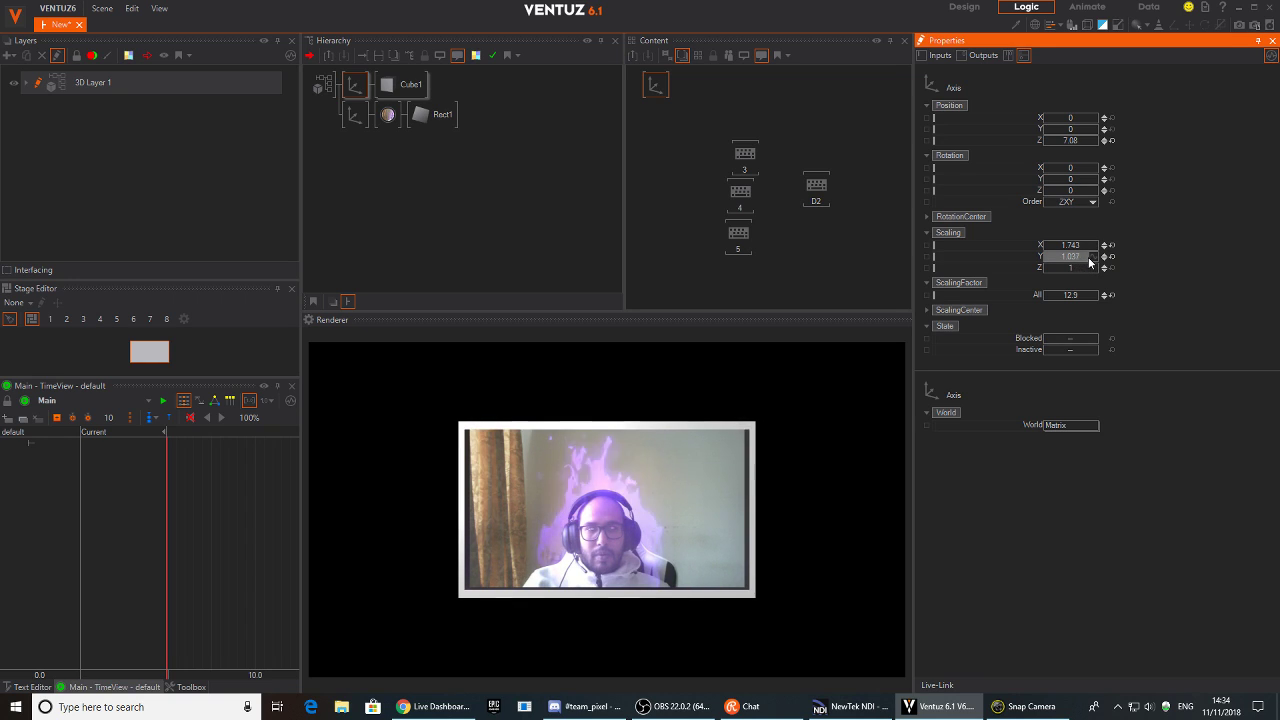
pyautogui.click(388, 84)
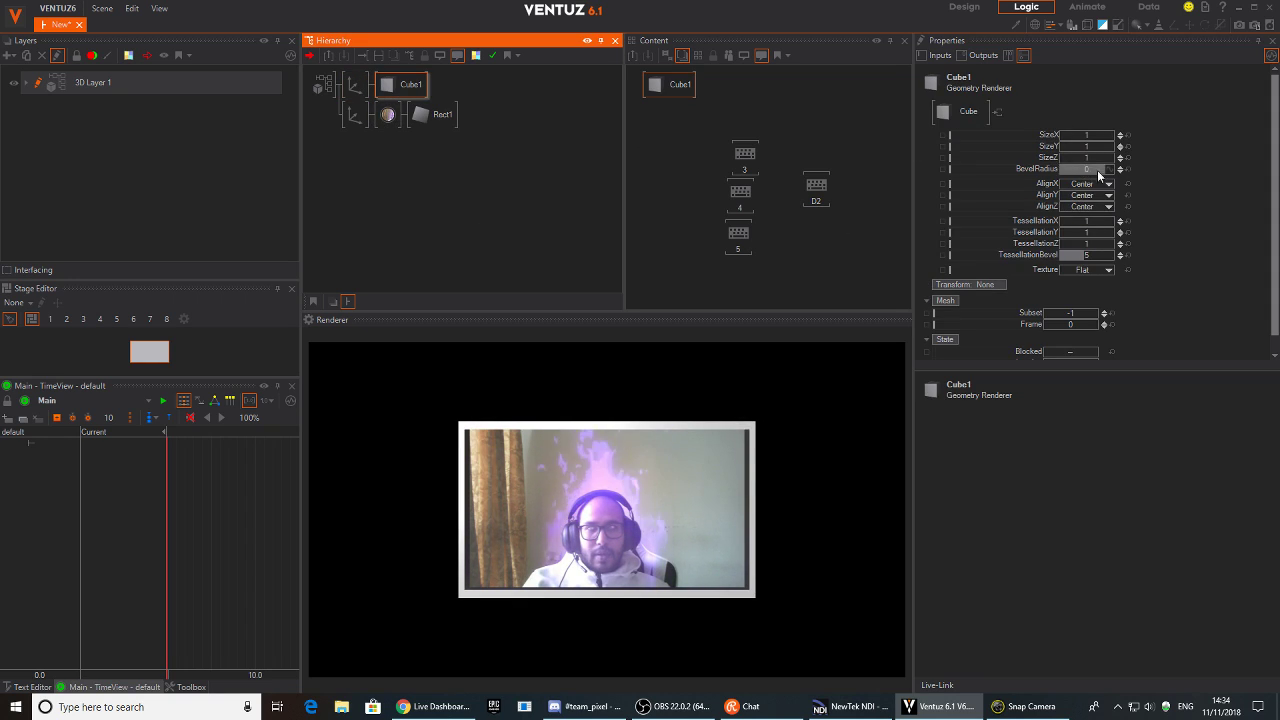
pyautogui.moveTo(1087, 168); pyautogui.dragTo(1092, 134)
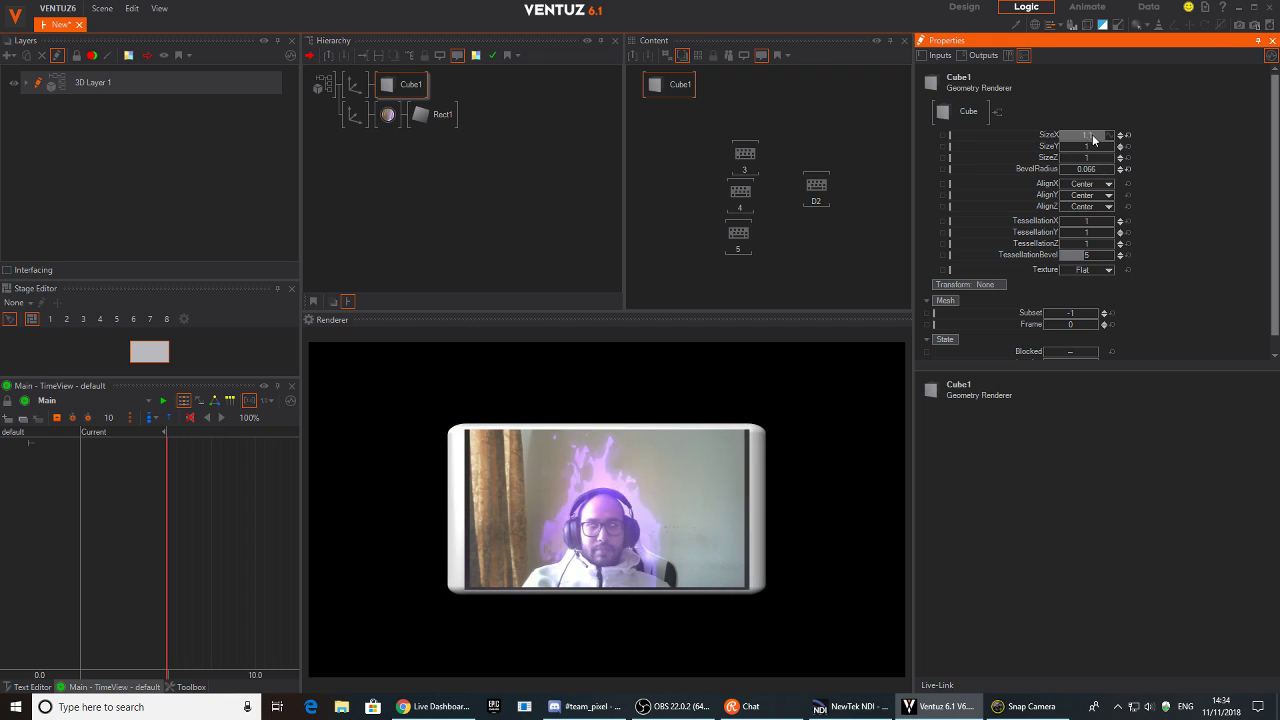
pyautogui.click(355, 84)
pyautogui.click(1109, 246)
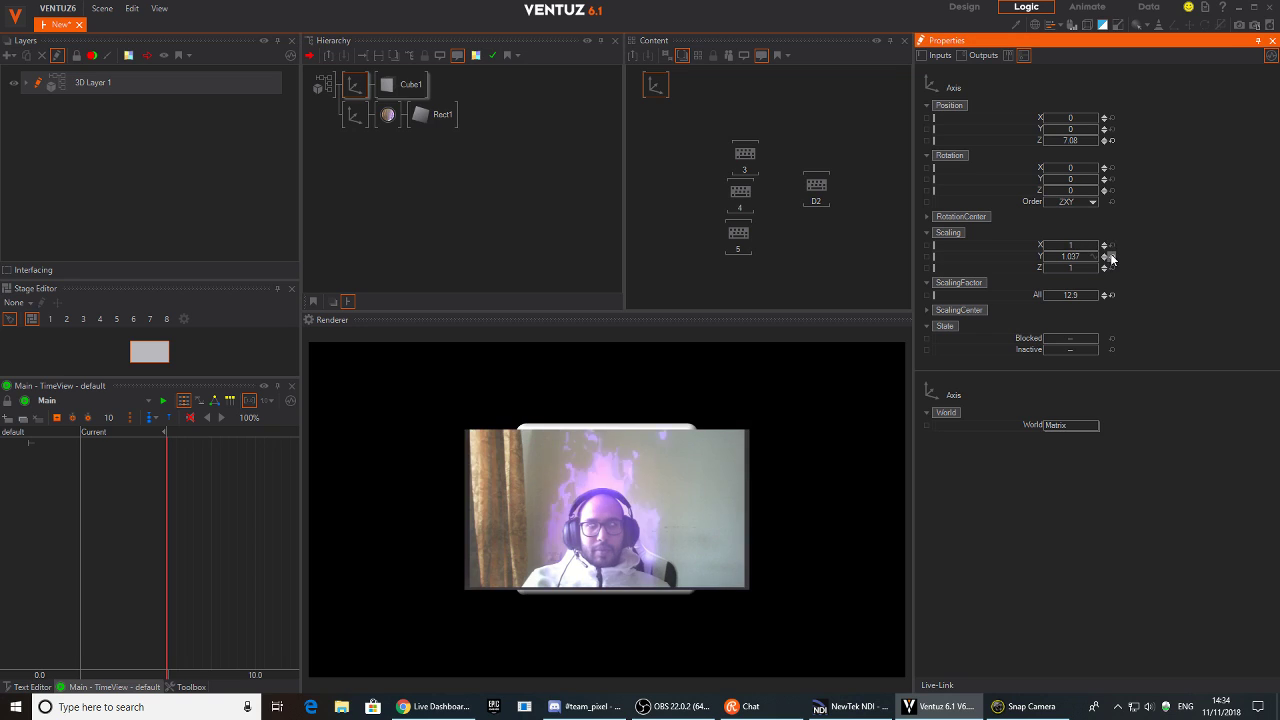
# Resize Cube1 to 1.829 × 1.075 × 0.625 and move its axis back to Z 4.23
pyautogui.click(384, 87)
pyautogui.moveTo(1074, 134); pyautogui.dragTo(1061, 136)
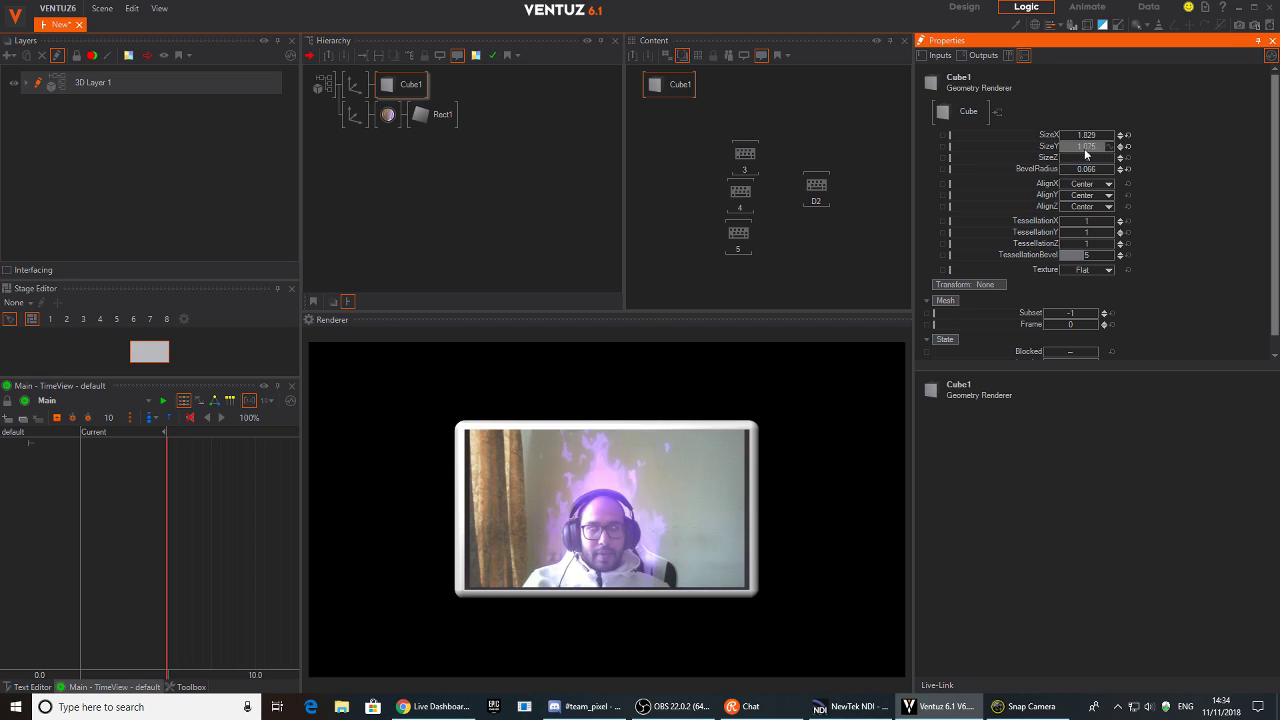
pyautogui.moveTo(1088, 165); pyautogui.dragTo(1063, 158)
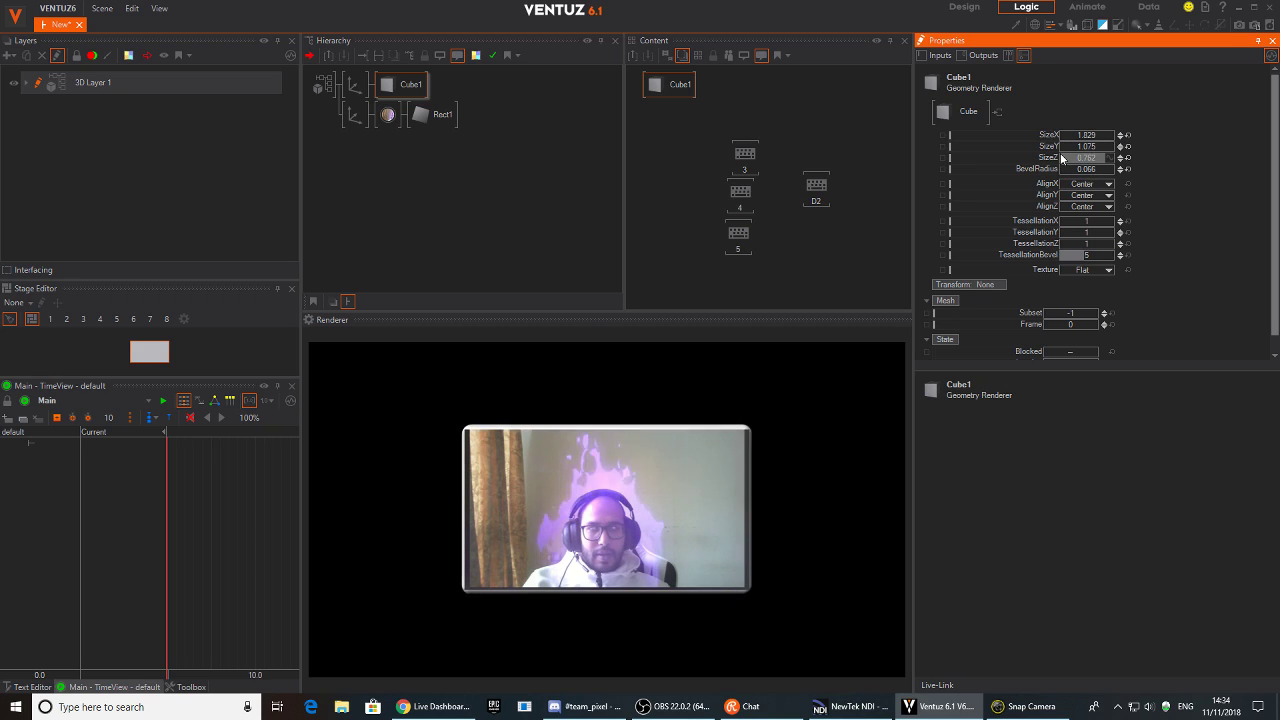
pyautogui.click(351, 87)
pyautogui.click(1111, 141)
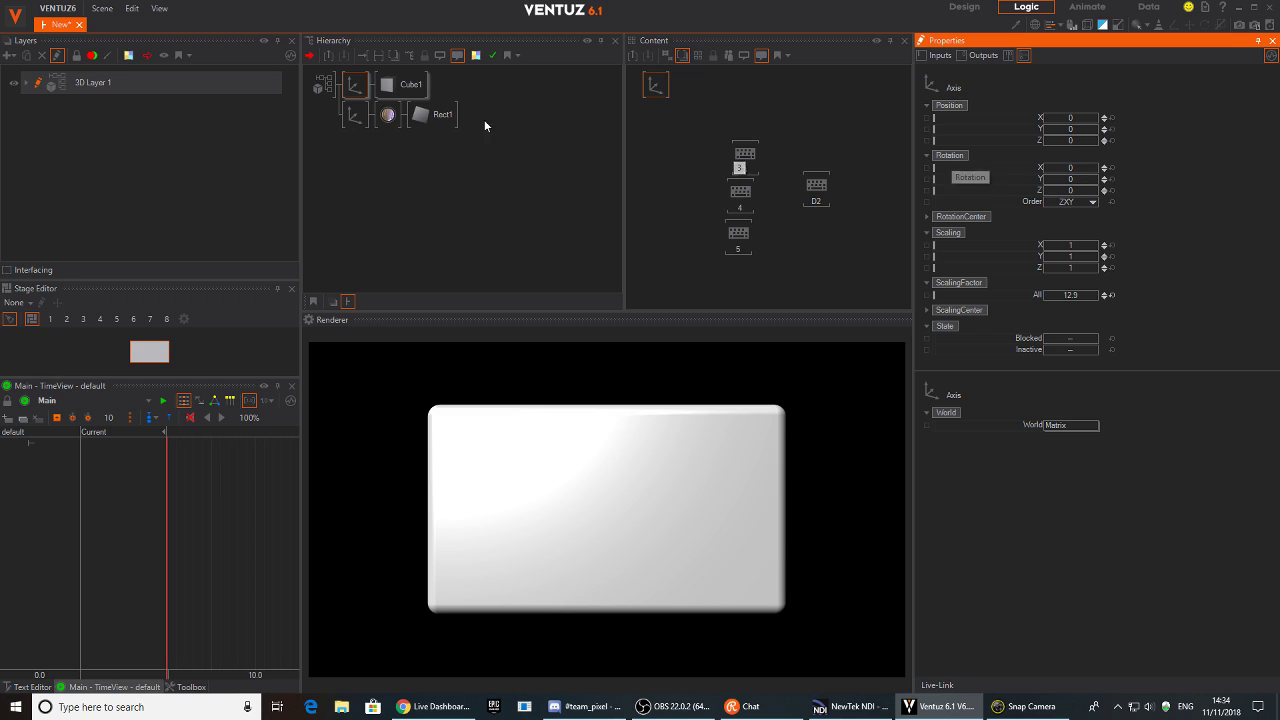
pyautogui.click(361, 85)
pyautogui.moveTo(1068, 140)
pyautogui.mouseDown()
pyautogui.moveTo(1097, 144)
pyautogui.moveTo(1045, 144)
pyautogui.mouseUp()
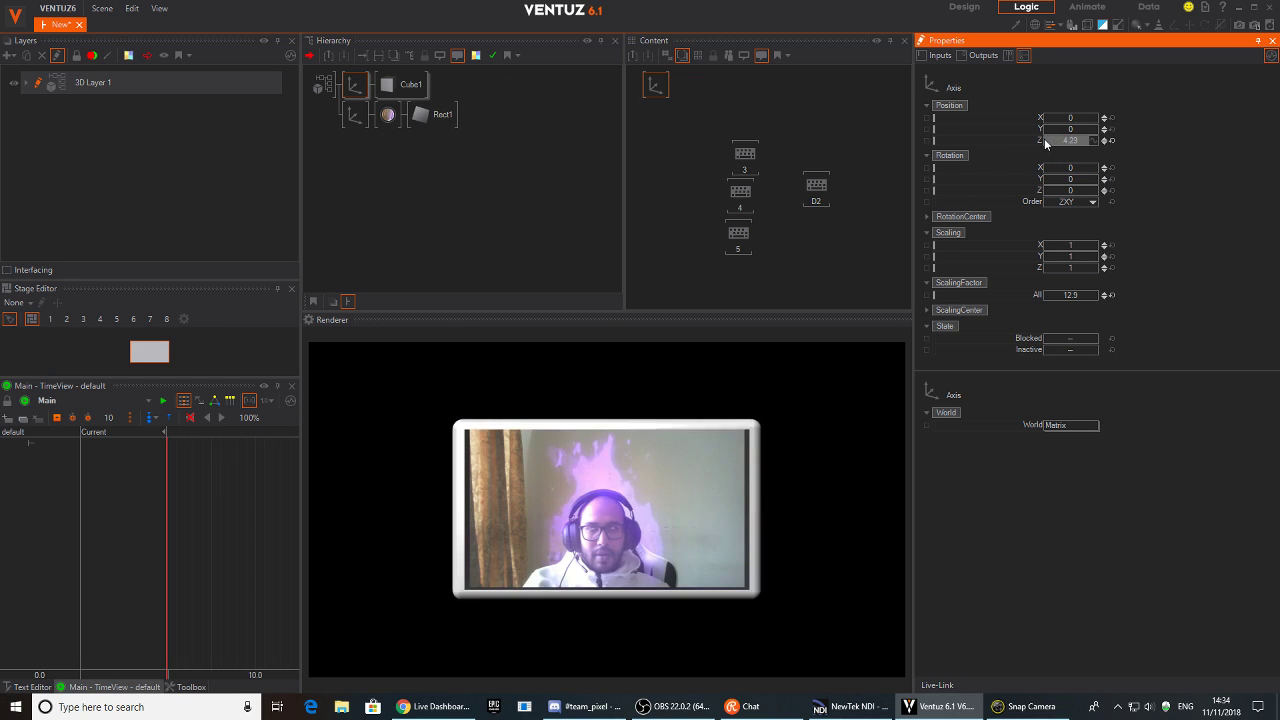
# Insert a parent Axis above Cube1 with Rotation Y -32, Scaling Z 0.204 and Position X -10.7
pyautogui.doubleClick(349, 171)
pyautogui.press('Escape')
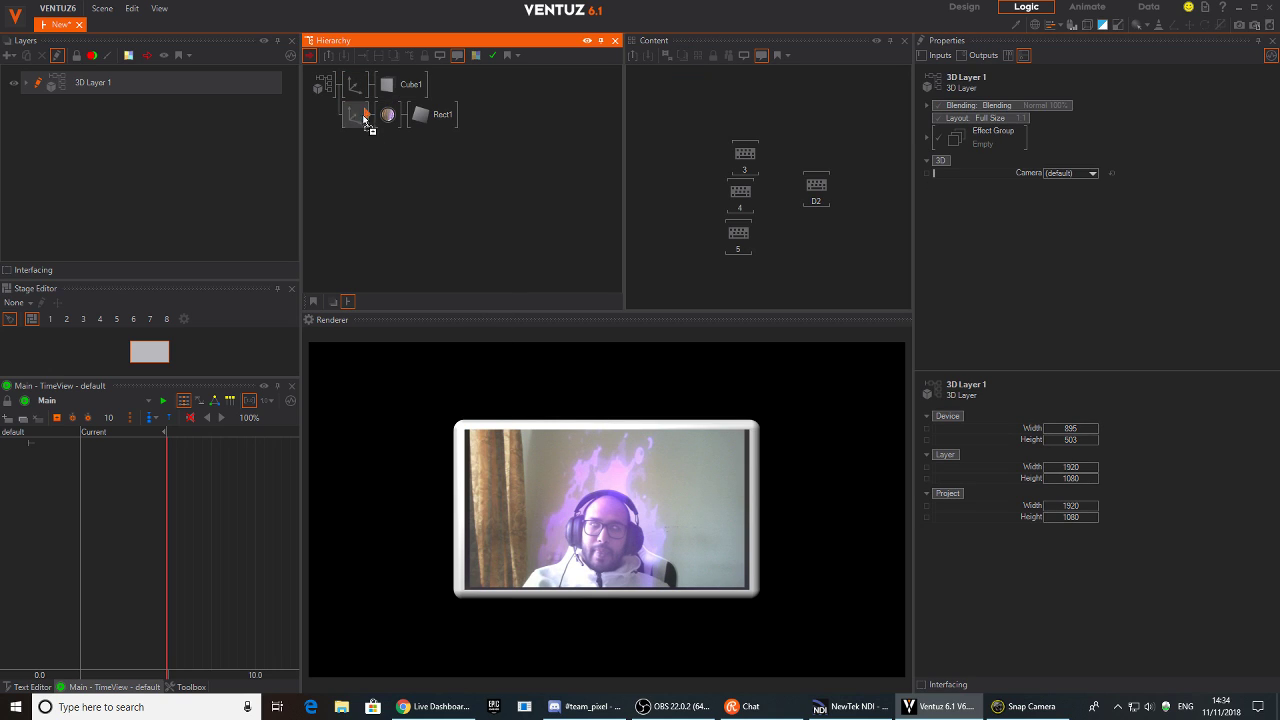
pyautogui.moveTo(347, 89); pyautogui.dragTo(350, 88)
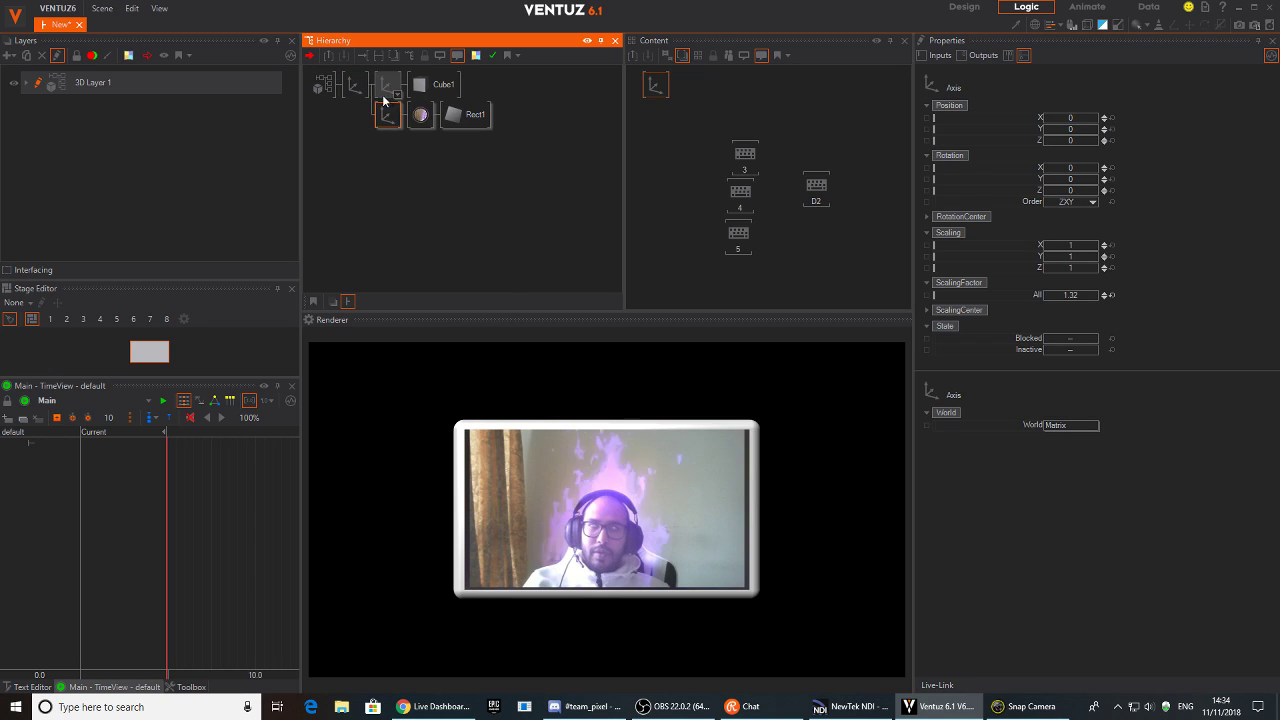
pyautogui.moveTo(1080, 179); pyautogui.dragTo(1063, 177)
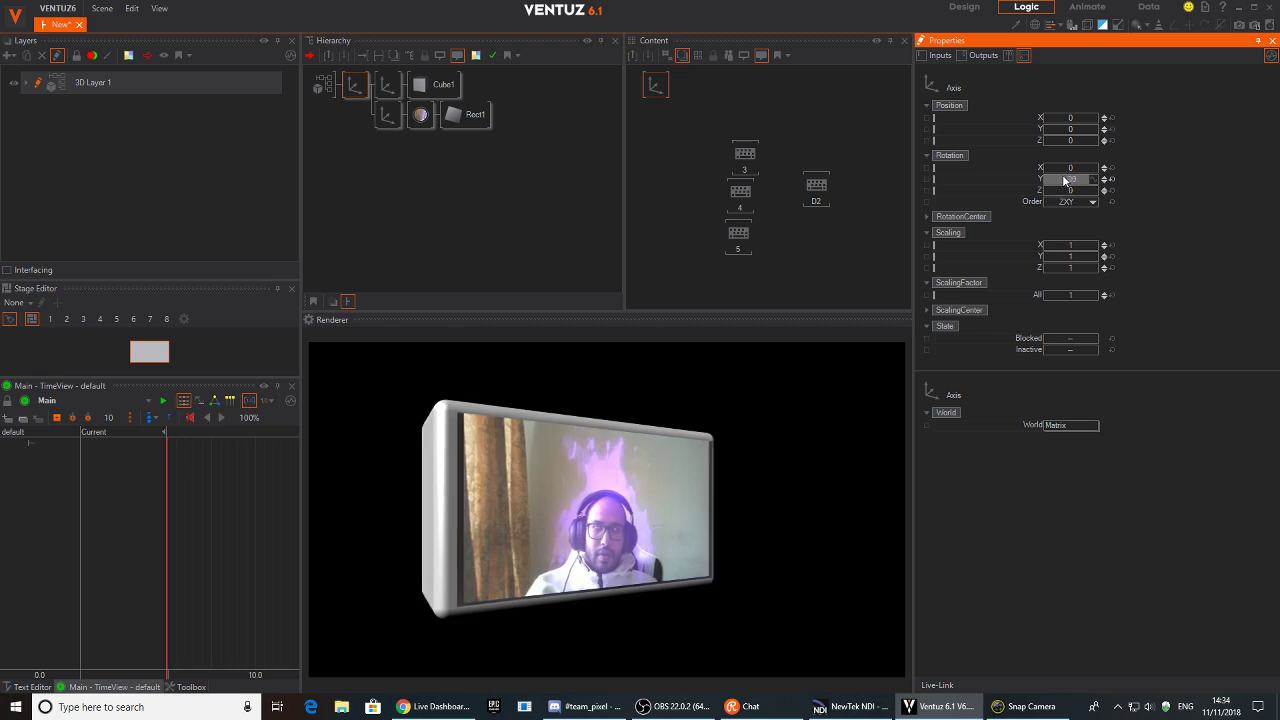
pyautogui.moveTo(1064, 267); pyautogui.dragTo(1045, 268)
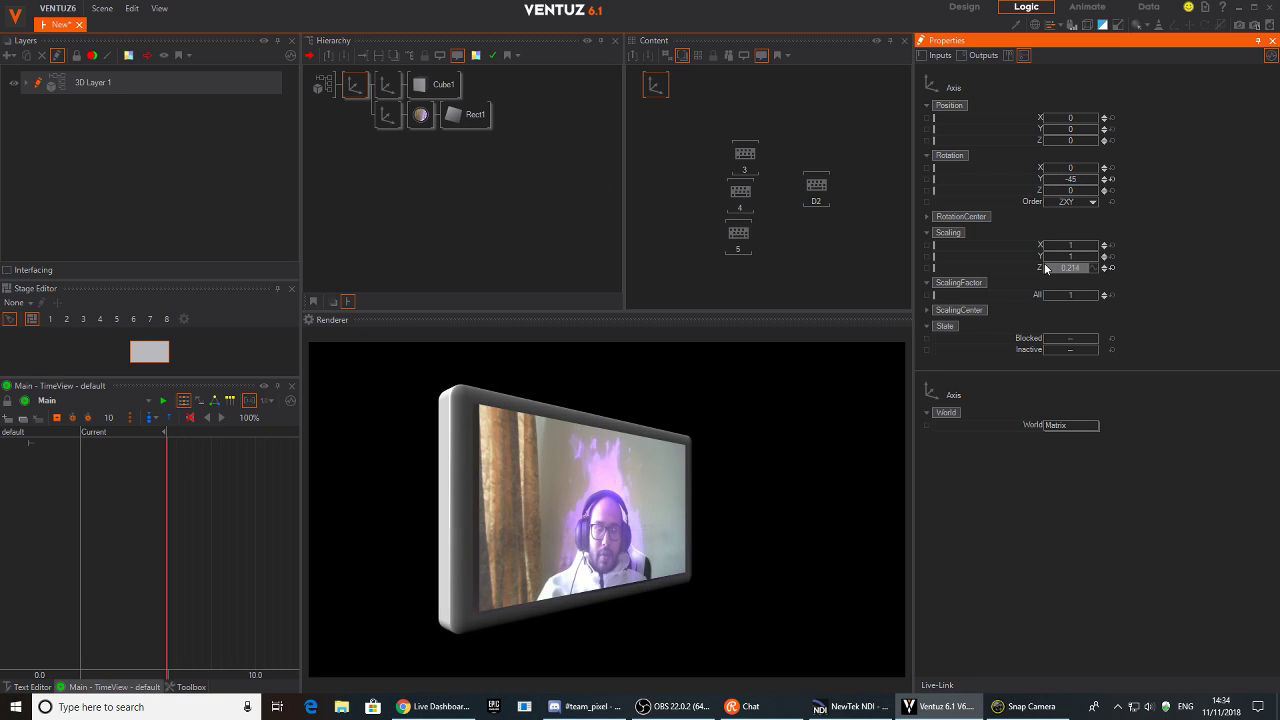
pyautogui.click(395, 209)
pyautogui.moveTo(1071, 183); pyautogui.dragTo(1040, 127)
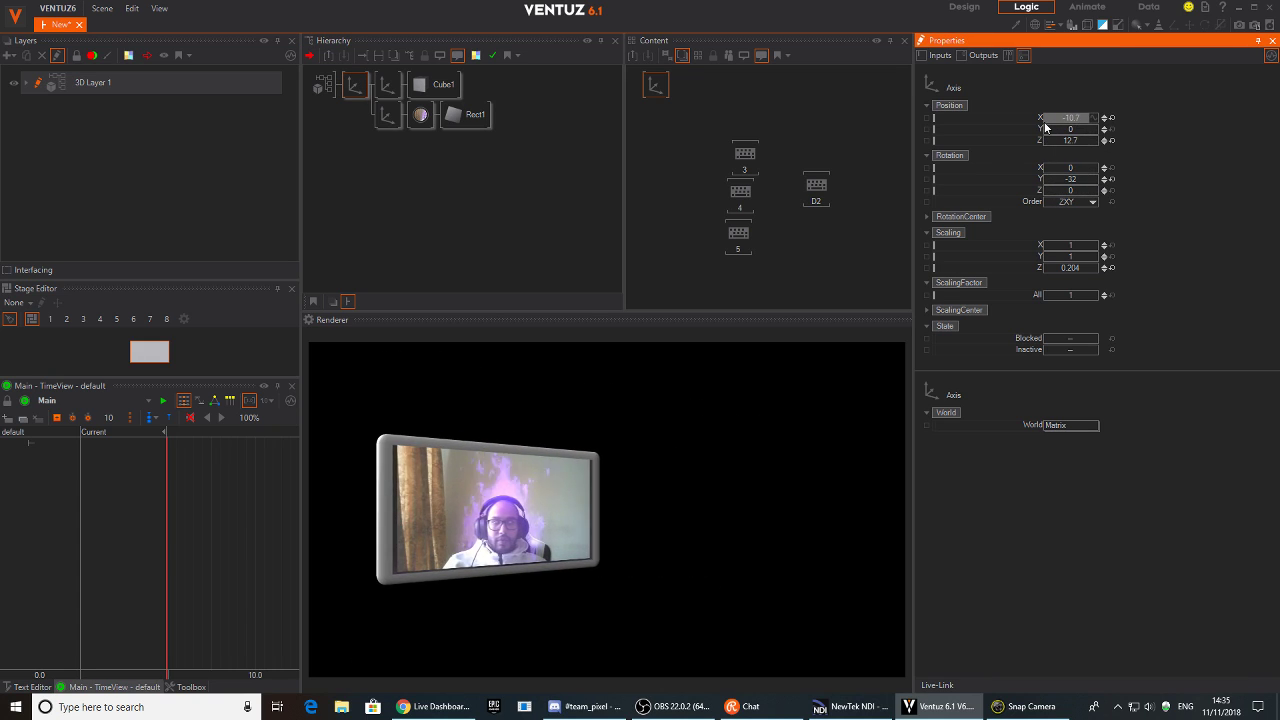
pyautogui.click(400, 159)
# Set the duplicate screen to Position X 13.5 and Rotation Y 38
pyautogui.click(357, 88)
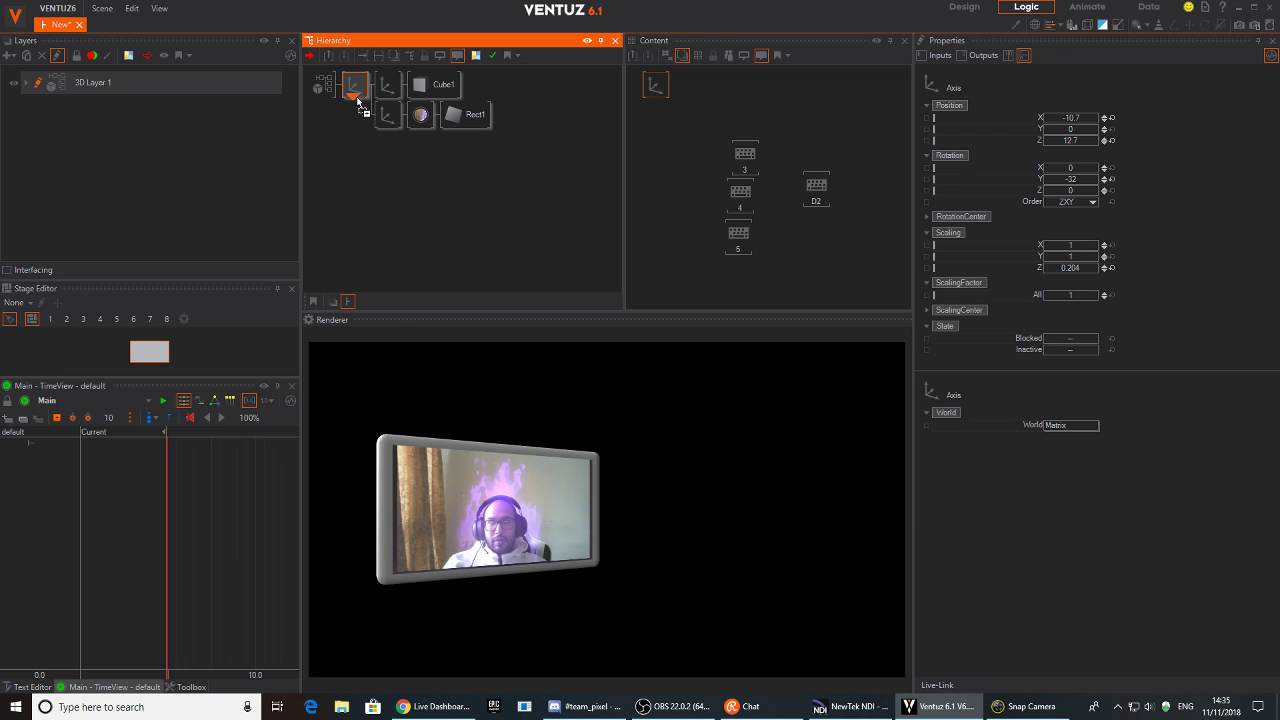
pyautogui.moveTo(1067, 180)
pyautogui.mouseDown()
pyautogui.moveTo(1095, 180)
pyautogui.moveTo(1076, 174)
pyautogui.mouseUp()
pyautogui.moveTo(1070, 118); pyautogui.dragTo(1106, 126)
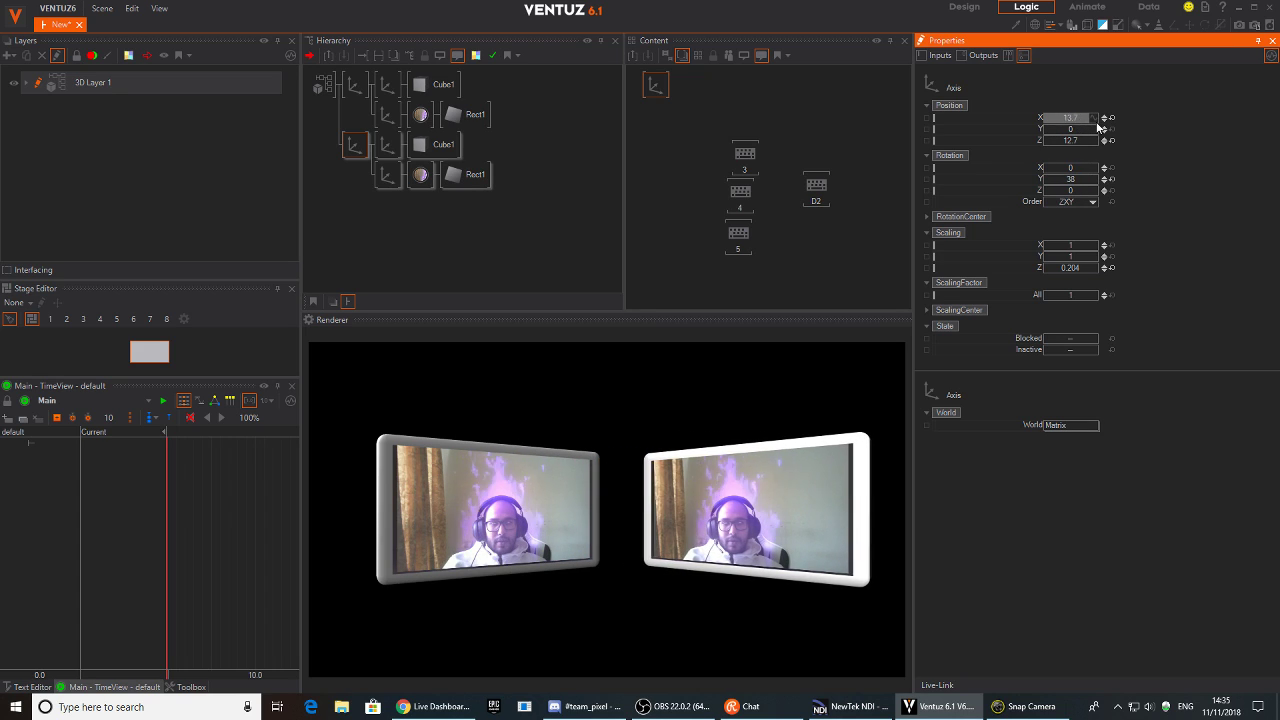
pyautogui.click(348, 240)
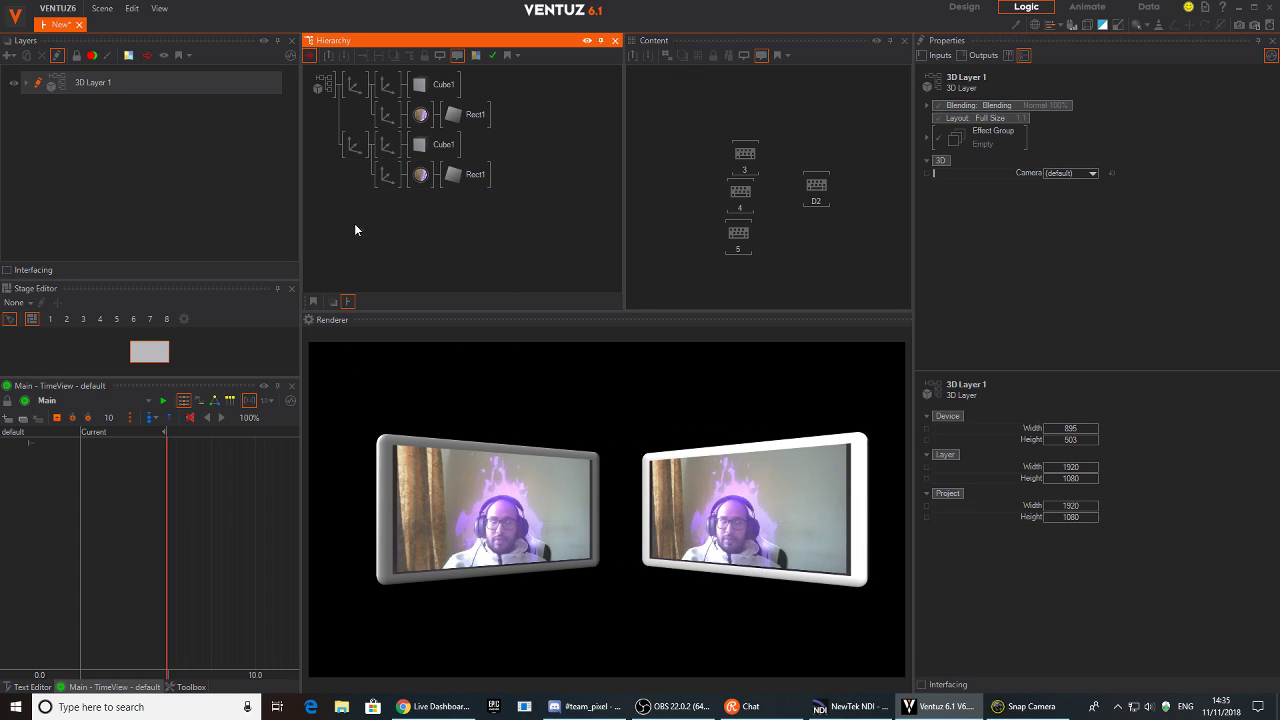
# Insert a Color node above the left Cube1 from a 'col' search and set its BaseColor to red
pyautogui.doubleClick(354, 230)
pyautogui.write('col')
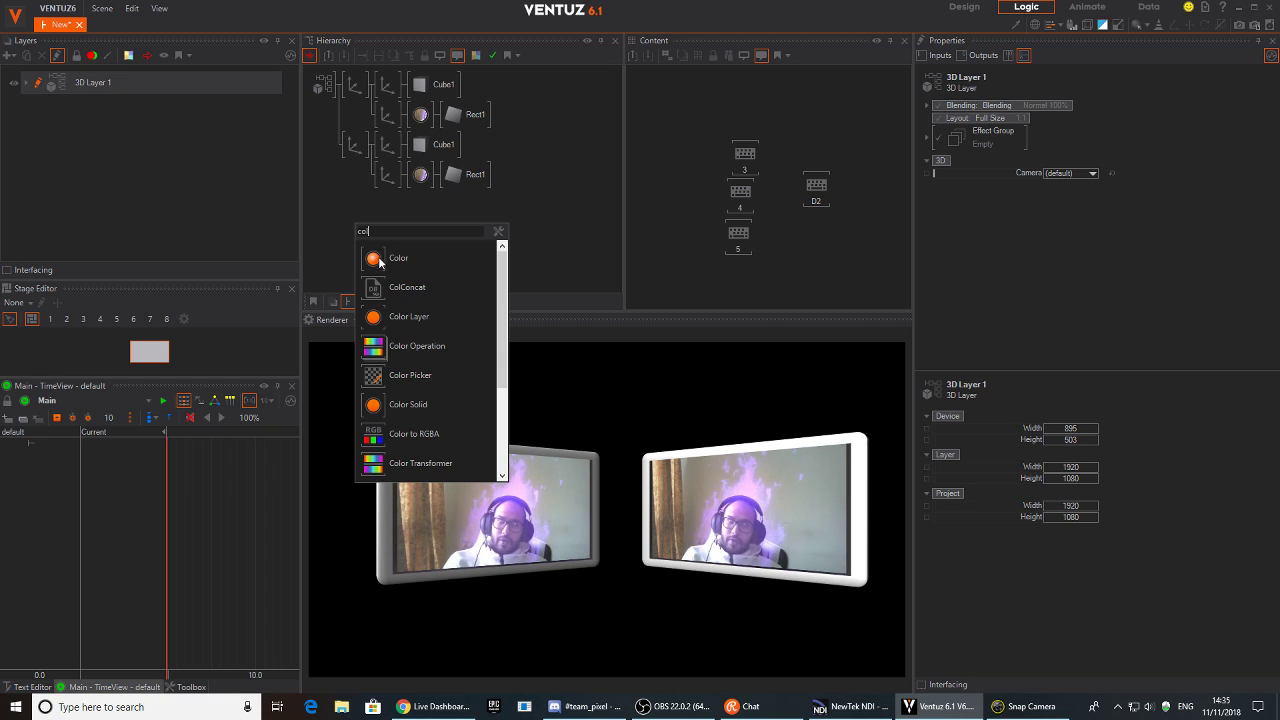
pyautogui.click(385, 404)
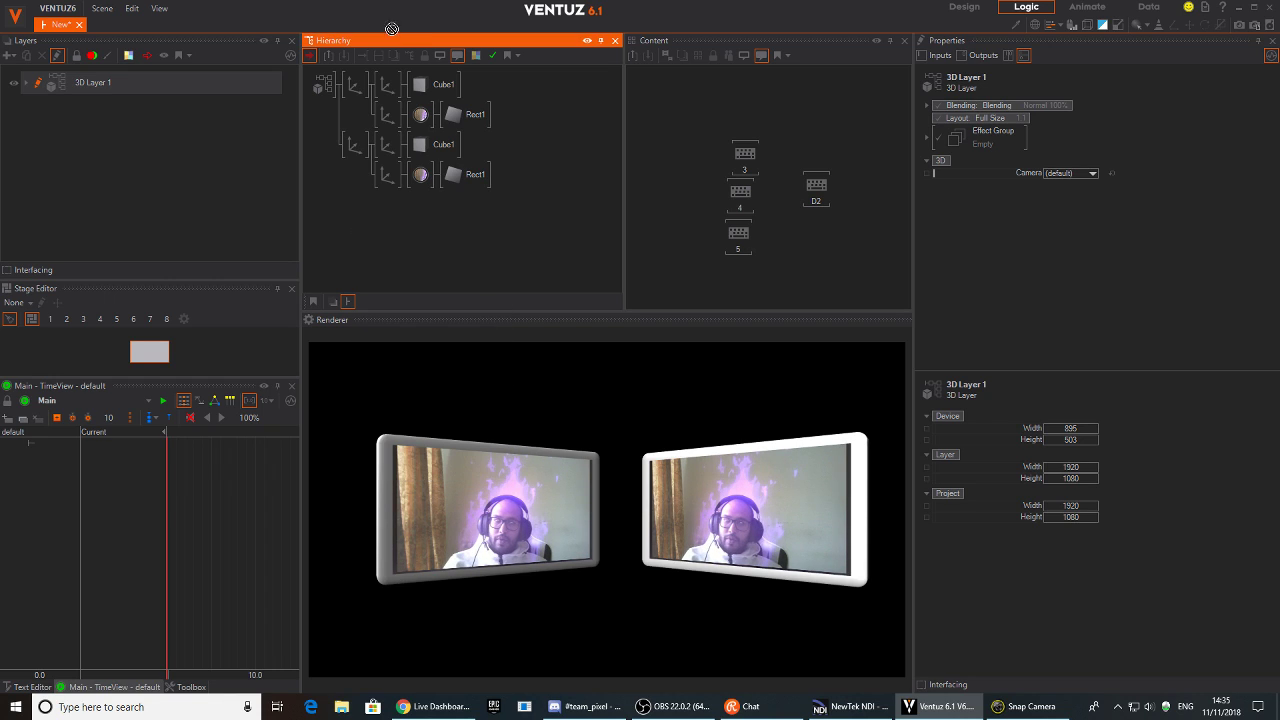
pyautogui.click(380, 93)
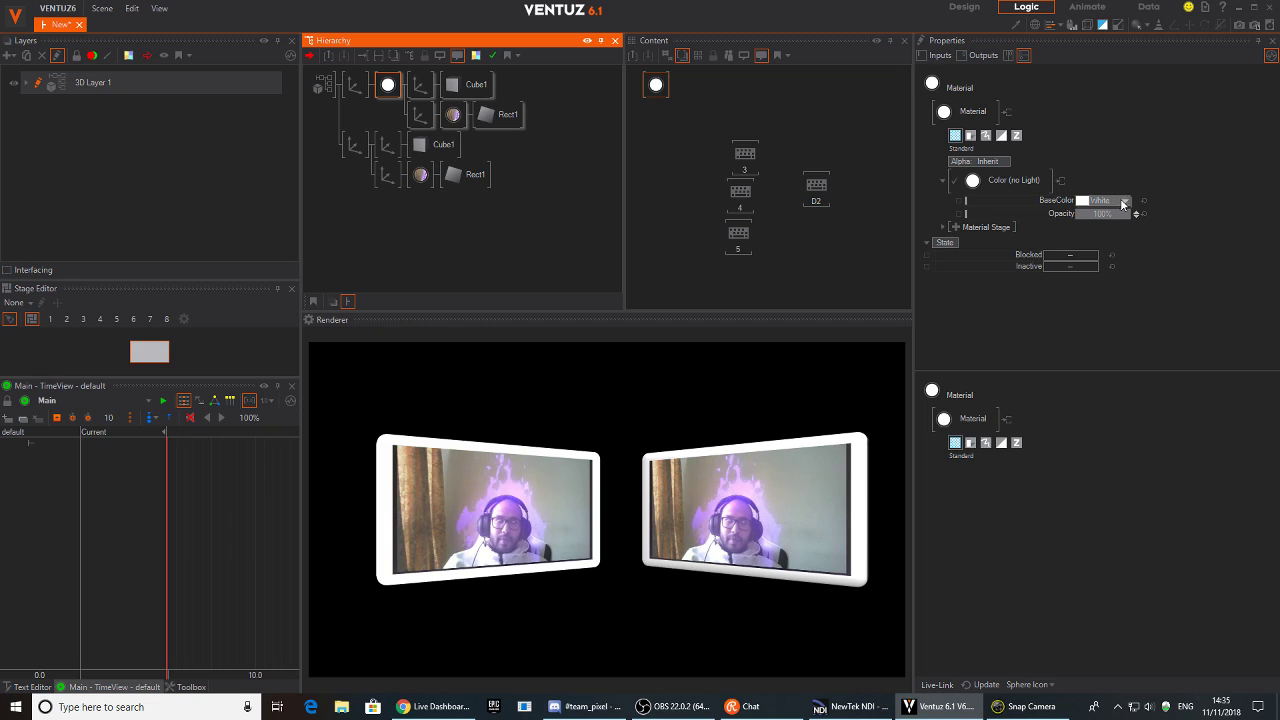
pyautogui.click(1122, 202)
pyautogui.moveTo(1075, 242); pyautogui.dragTo(1158, 243)
pyautogui.click(1158, 243)
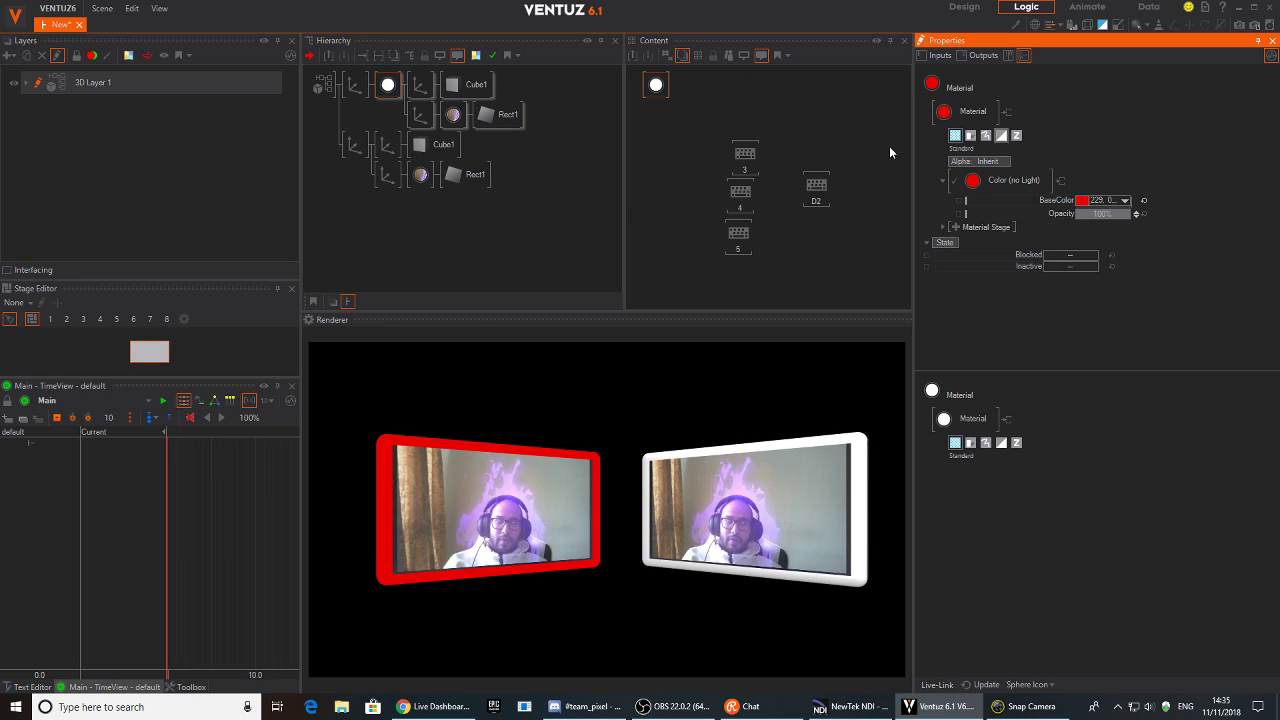
# Copy the Color node onto the second Cube1 and change its BaseColor to blue
pyautogui.click(355, 171)
pyautogui.click(384, 90)
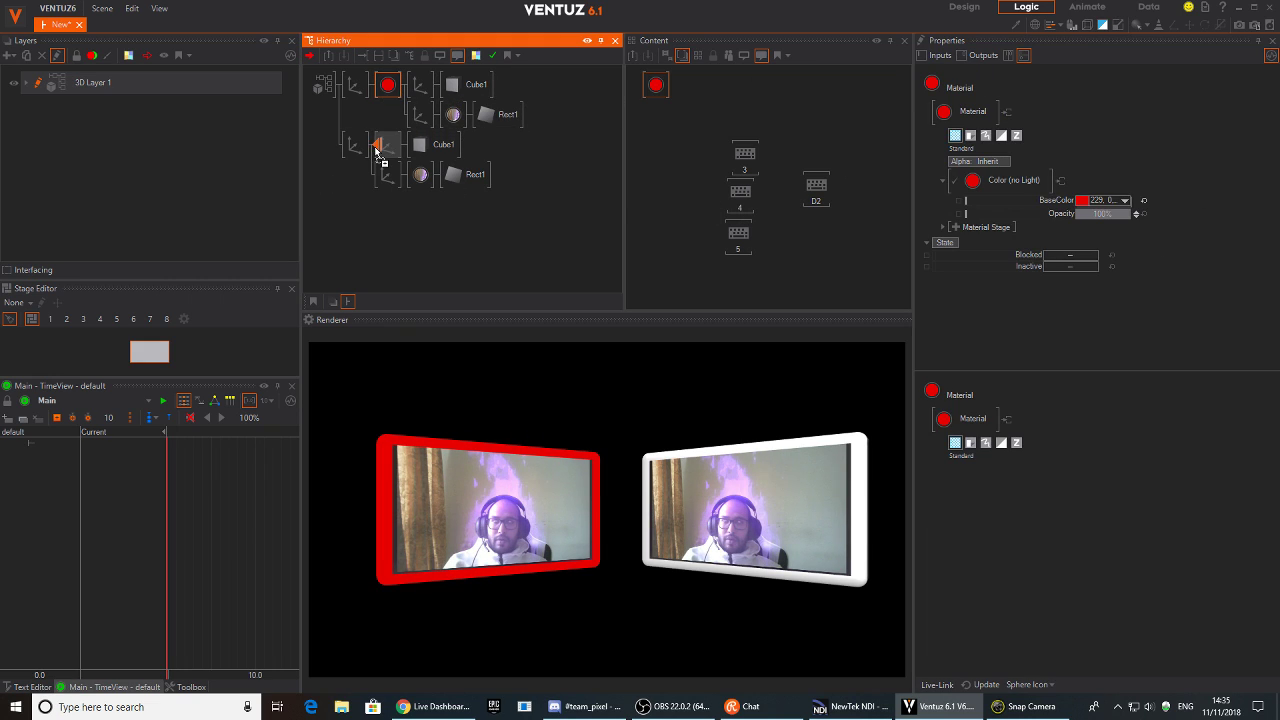
pyautogui.moveTo(378, 150); pyautogui.dragTo(374, 162)
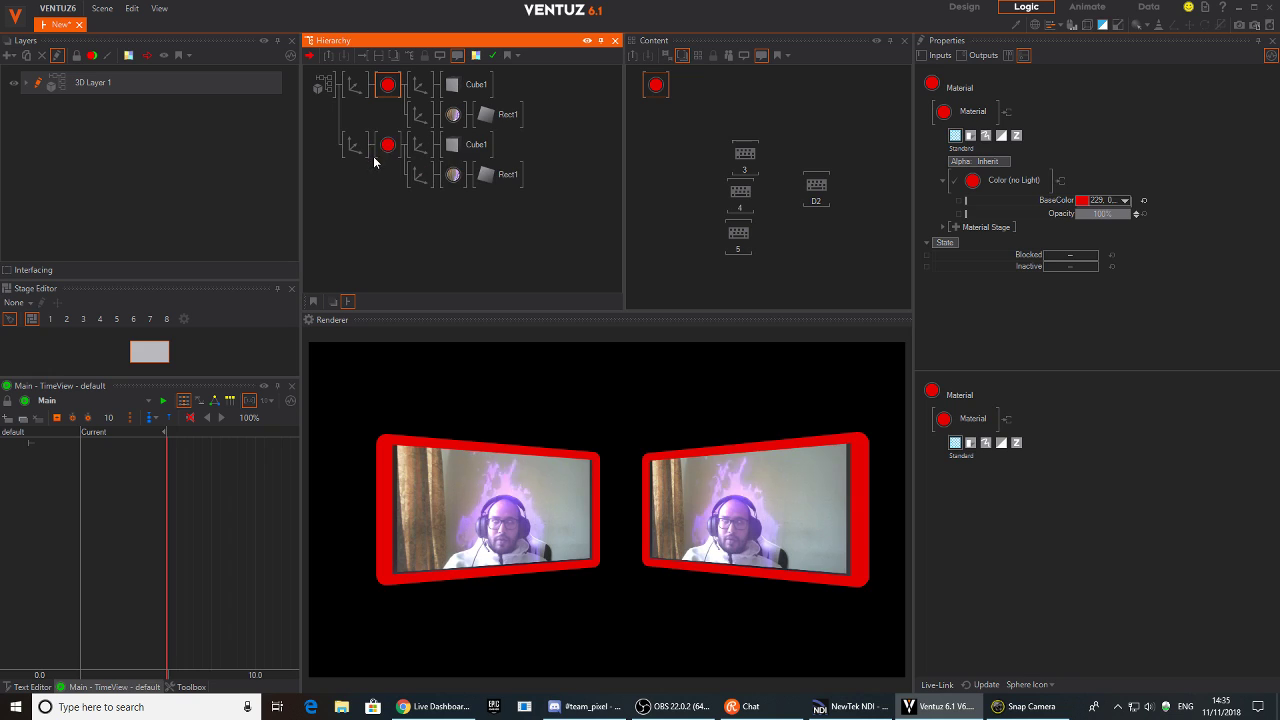
pyautogui.click(1124, 201)
pyautogui.click(1010, 250)
pyautogui.click(1145, 253)
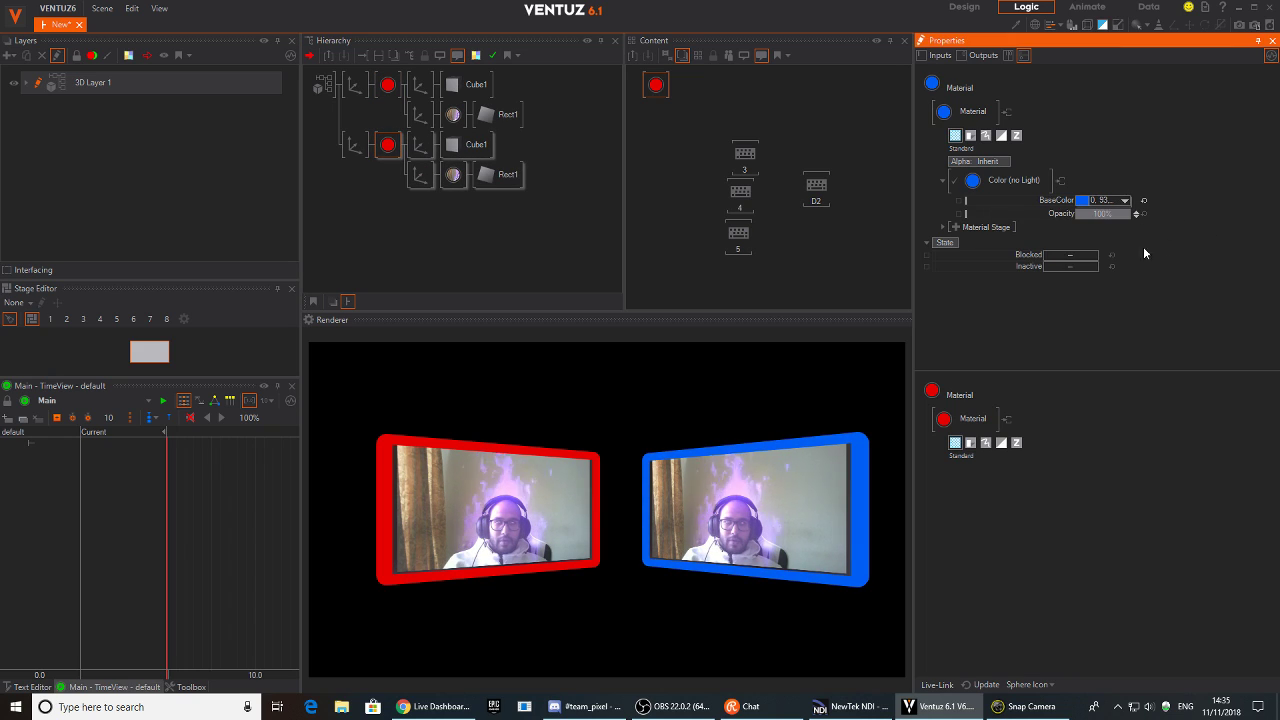
pyautogui.click(400, 218)
pyautogui.click(460, 84)
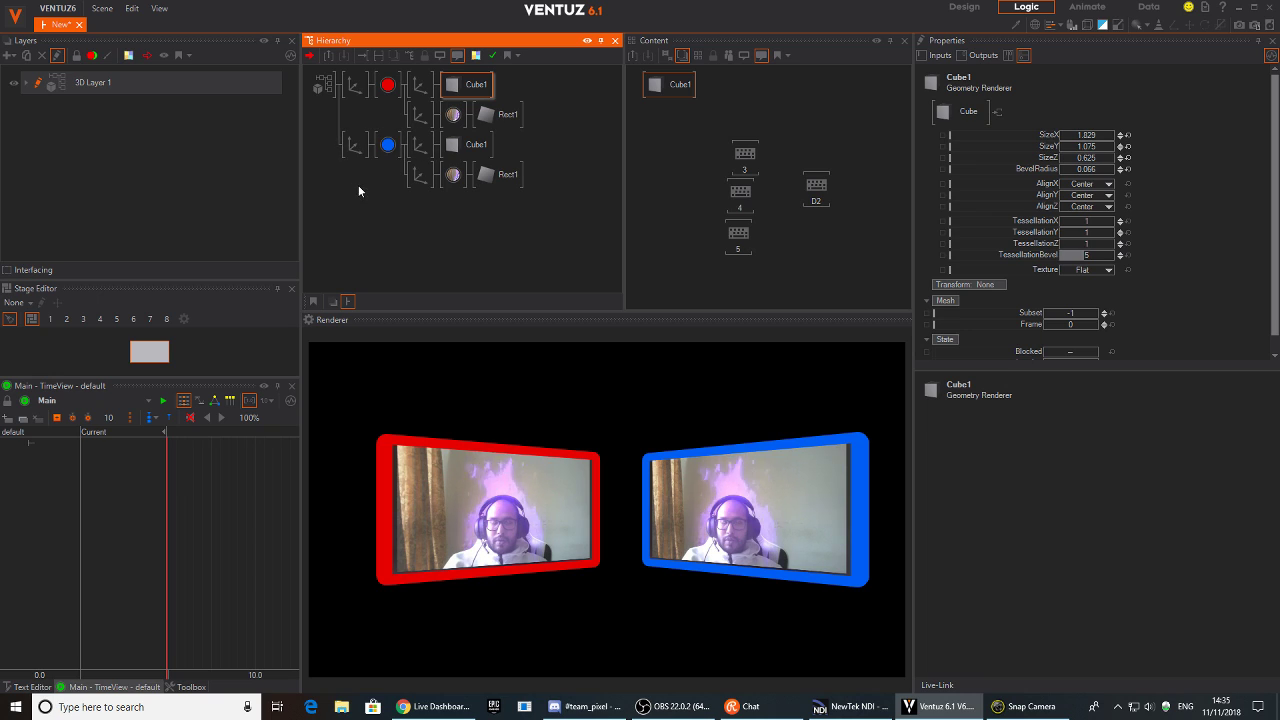
pyautogui.click(358, 190)
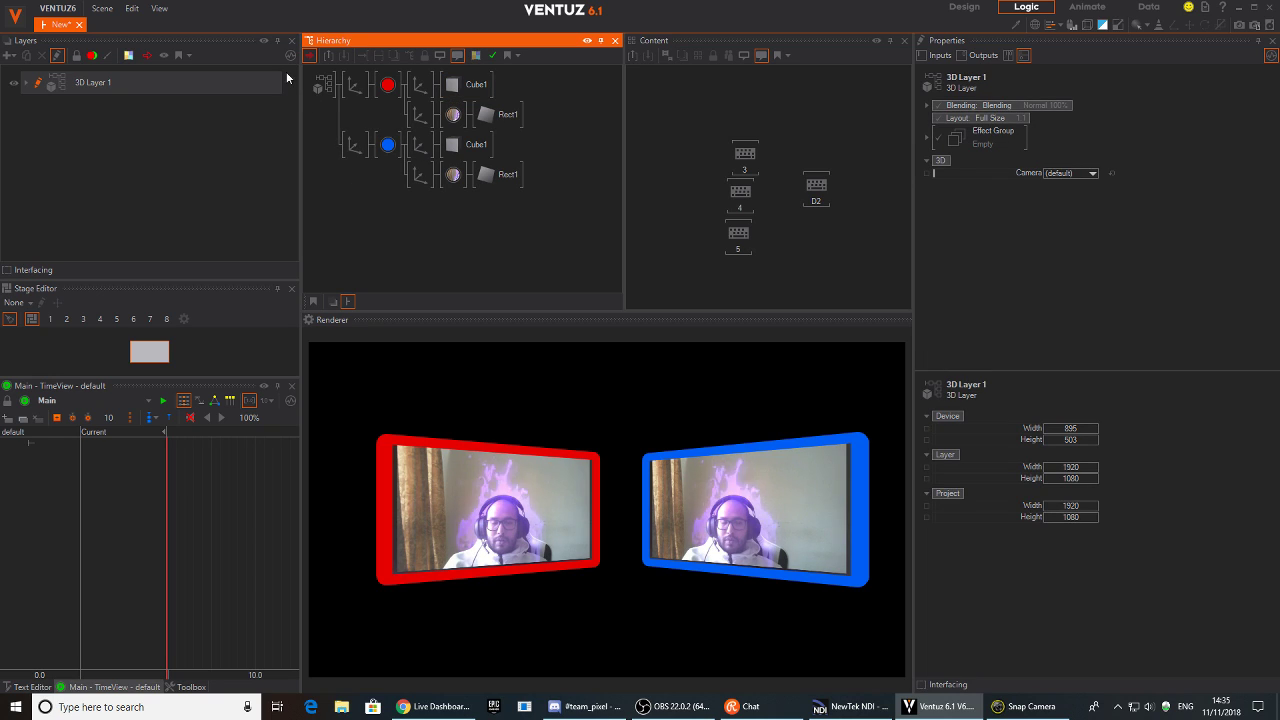
# Add a 2D Live Video layer from the Layers panel's add-layer menu
pyautogui.click(350, 85)
pyautogui.doubleClick(369, 217)
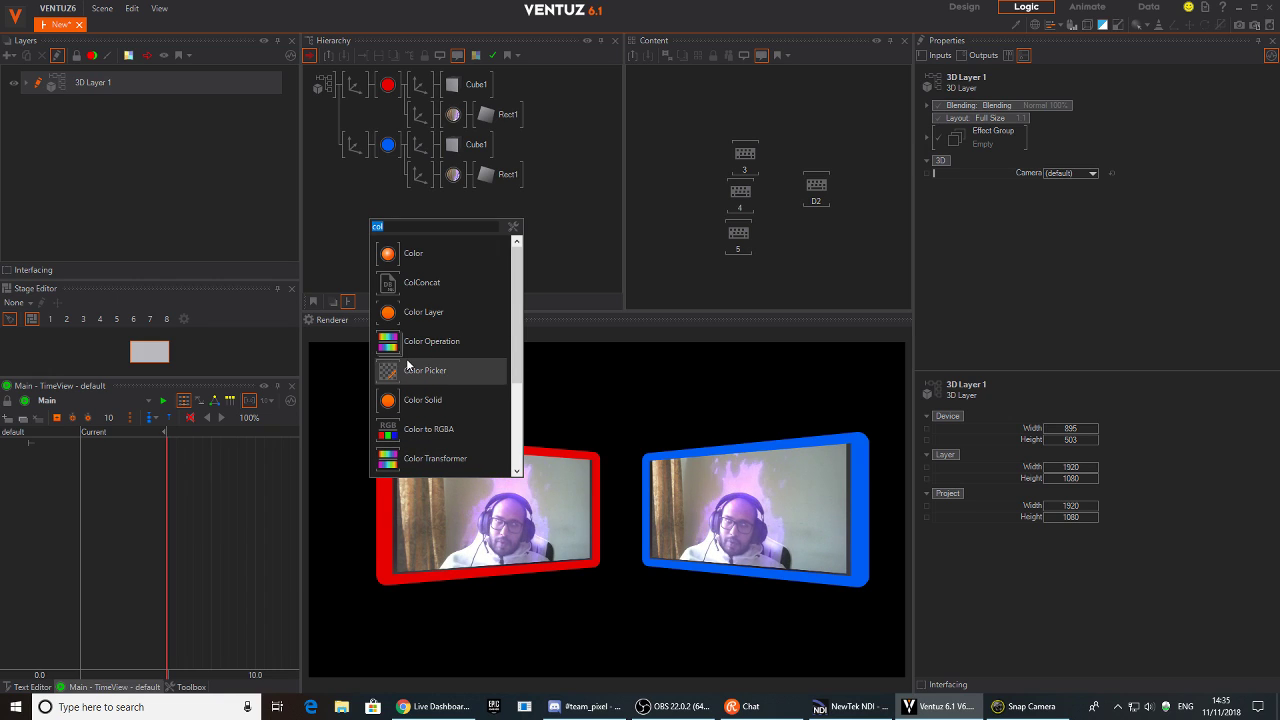
pyautogui.write('li')
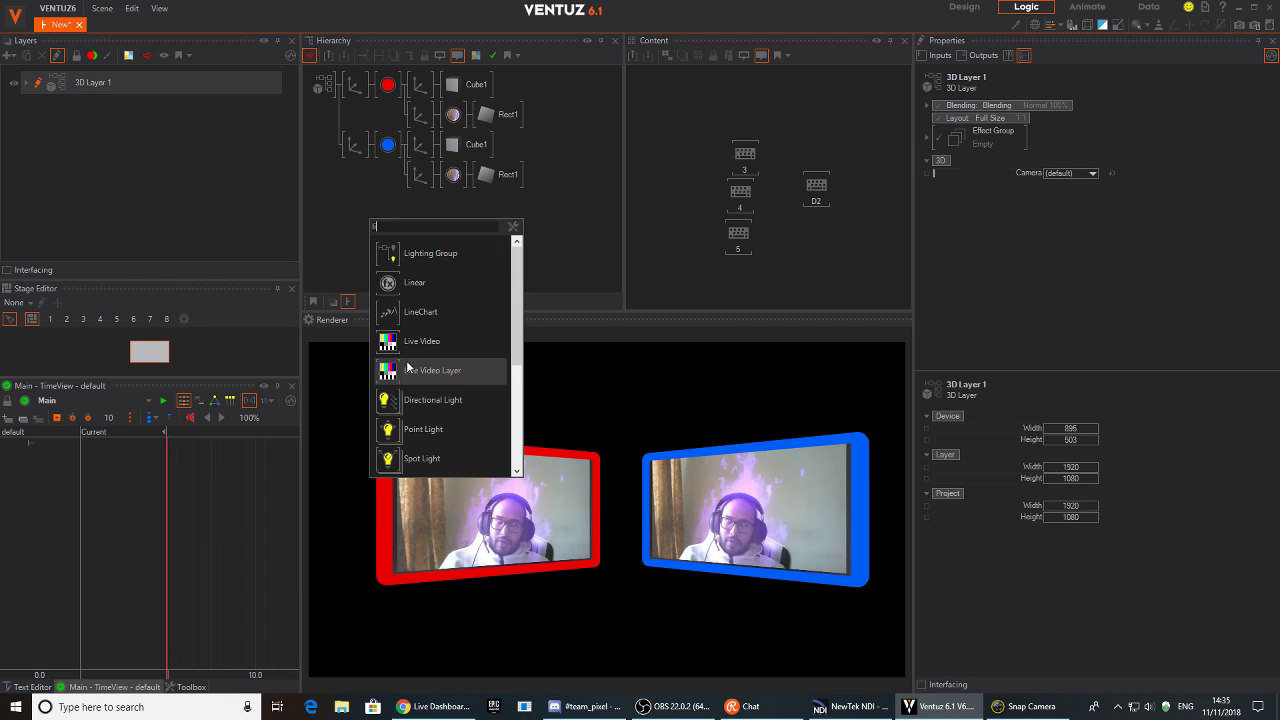
pyautogui.click(27, 75)
pyautogui.click(9, 55)
pyautogui.moveTo(77, 122)
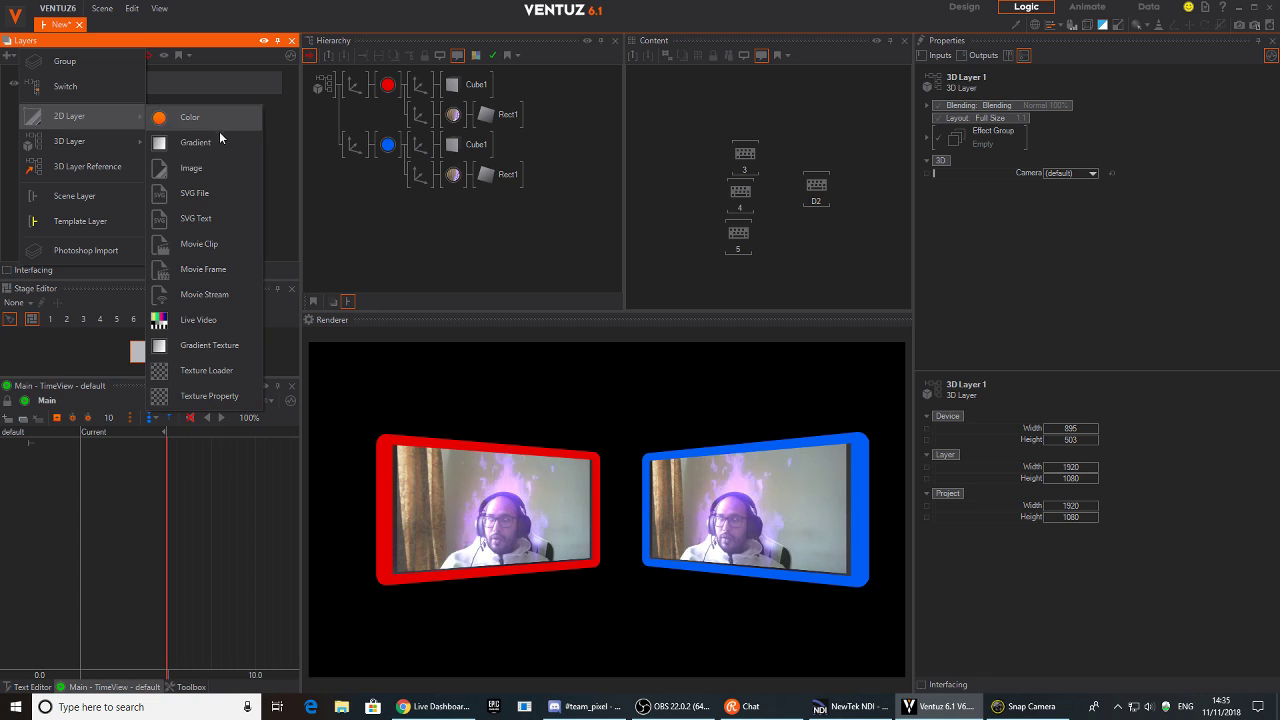
pyautogui.click(198, 320)
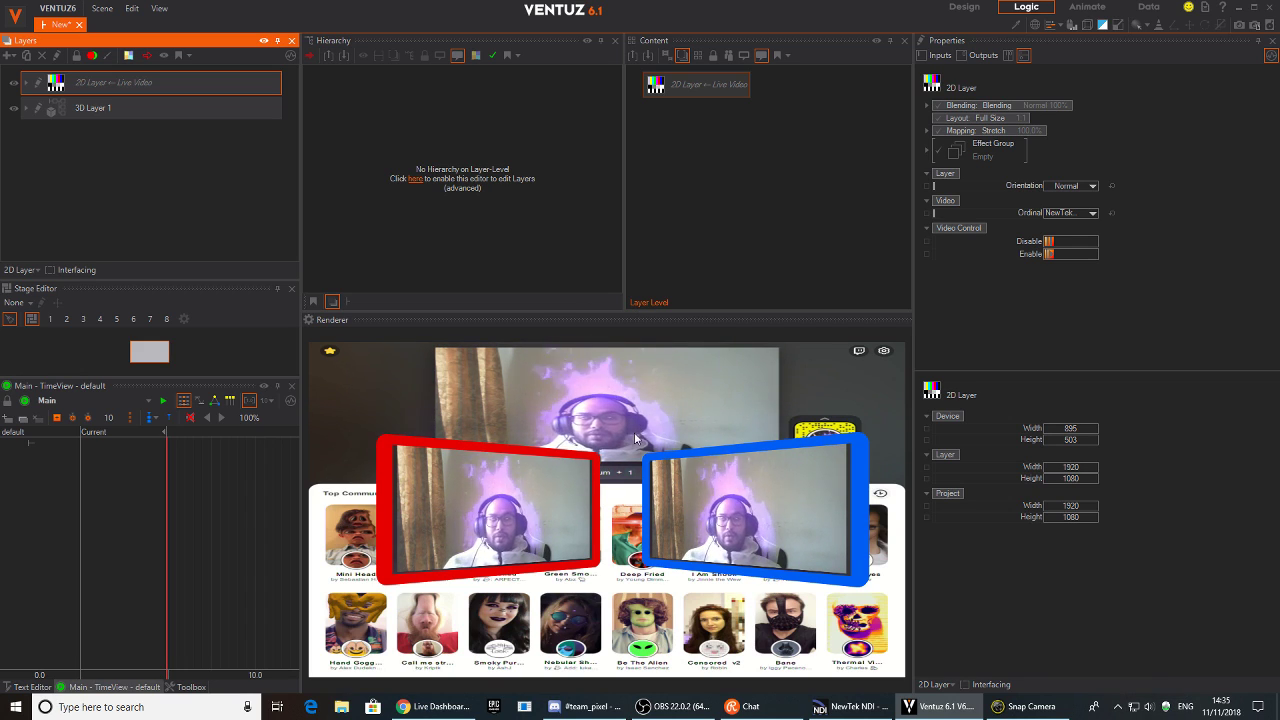
# Confirm the Live Video layer's input is NewTek NDI In 1, then hide that layer
pyautogui.click(654, 390)
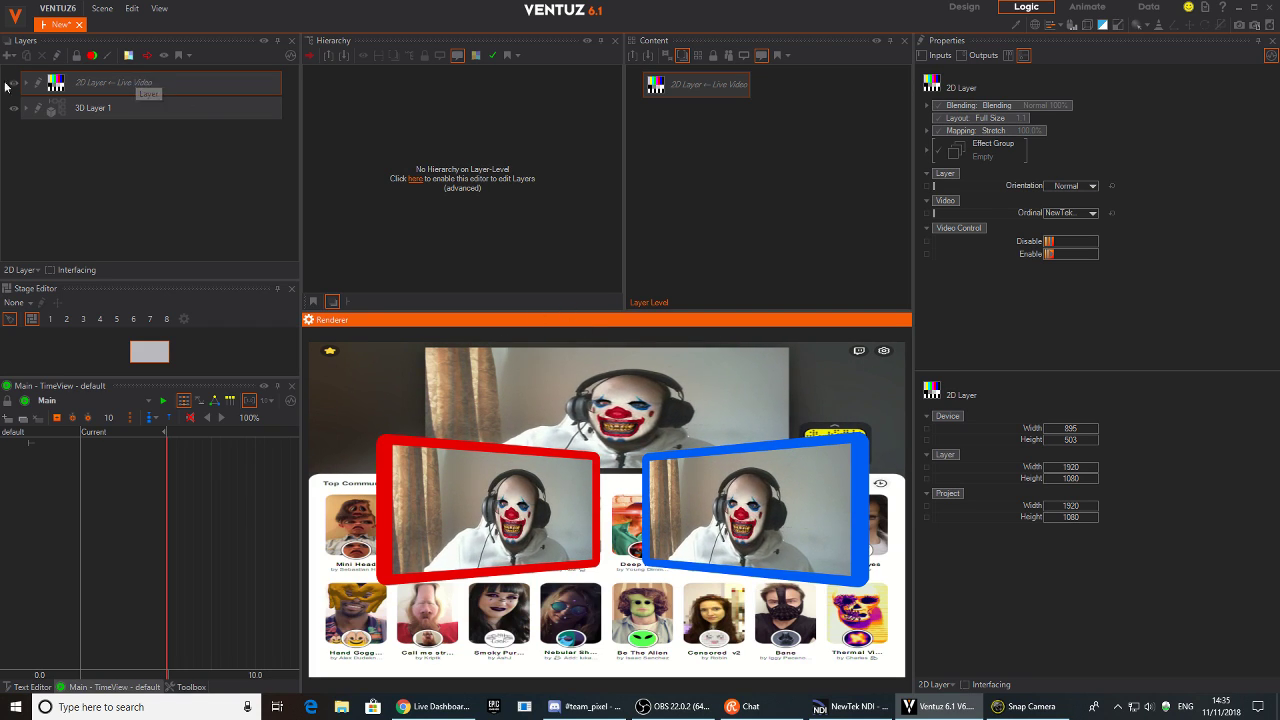
pyautogui.click(56, 83)
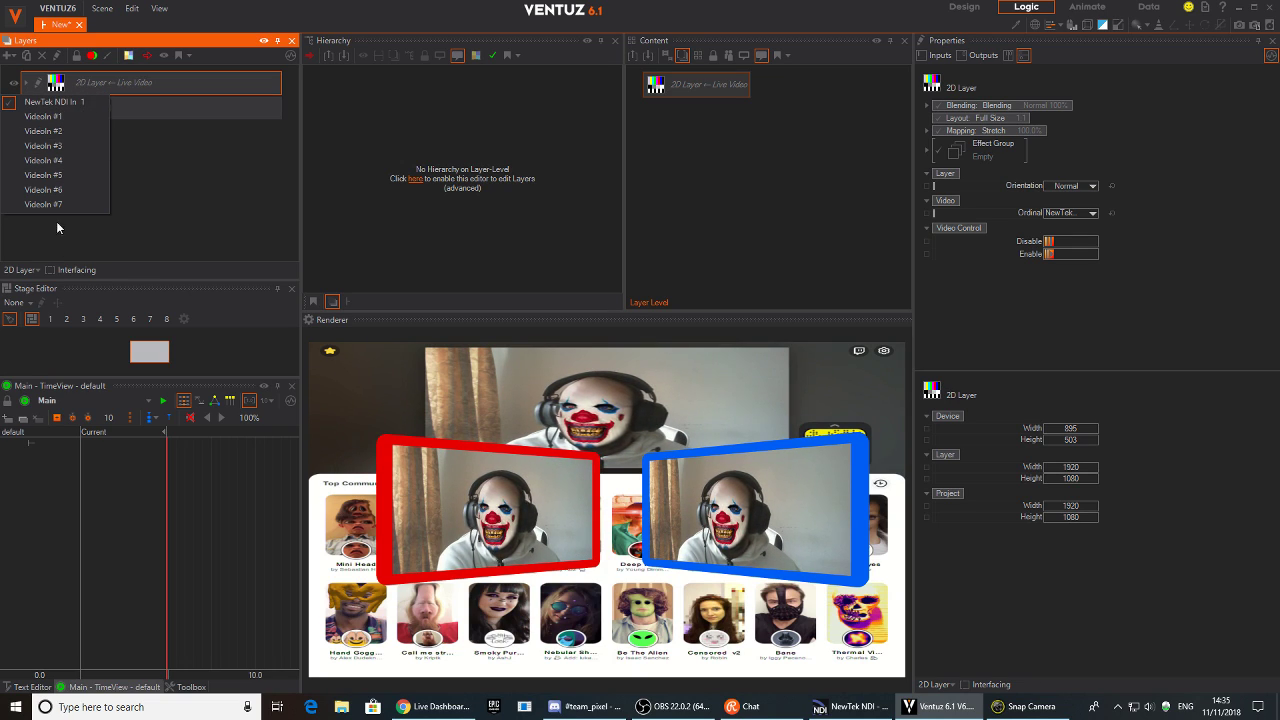
pyautogui.click(25, 82)
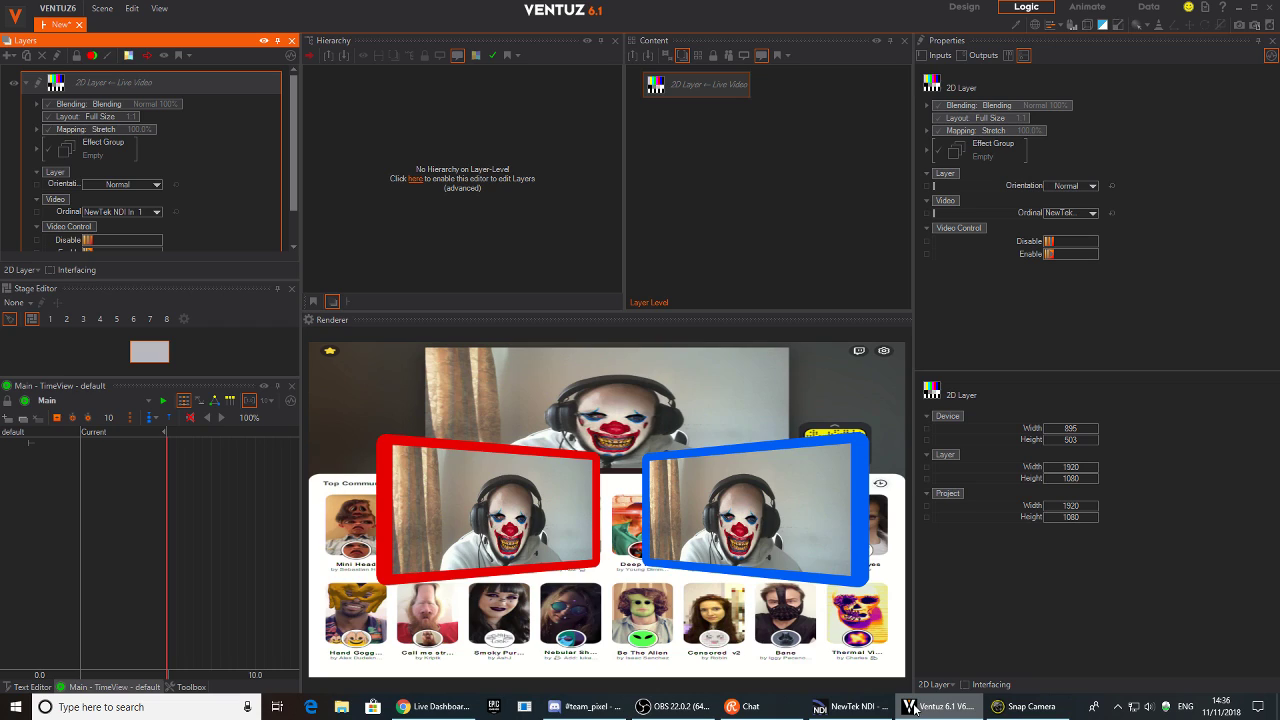
pyautogui.click(11, 87)
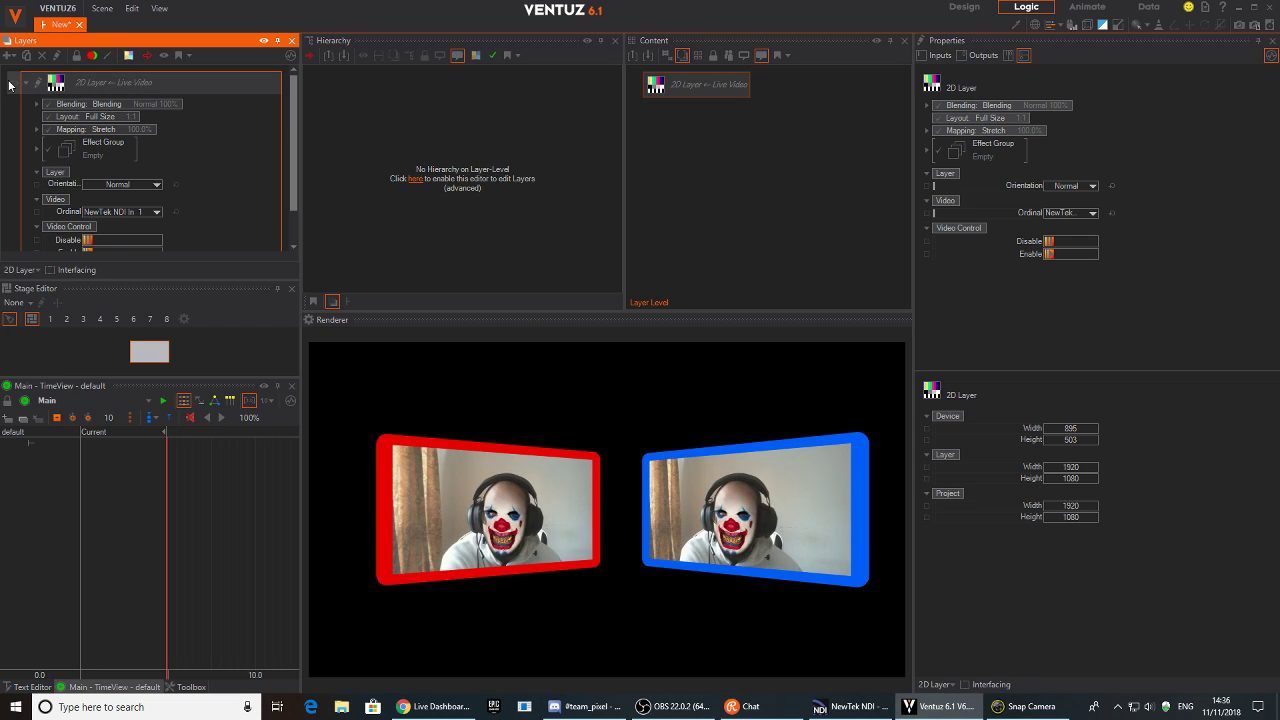